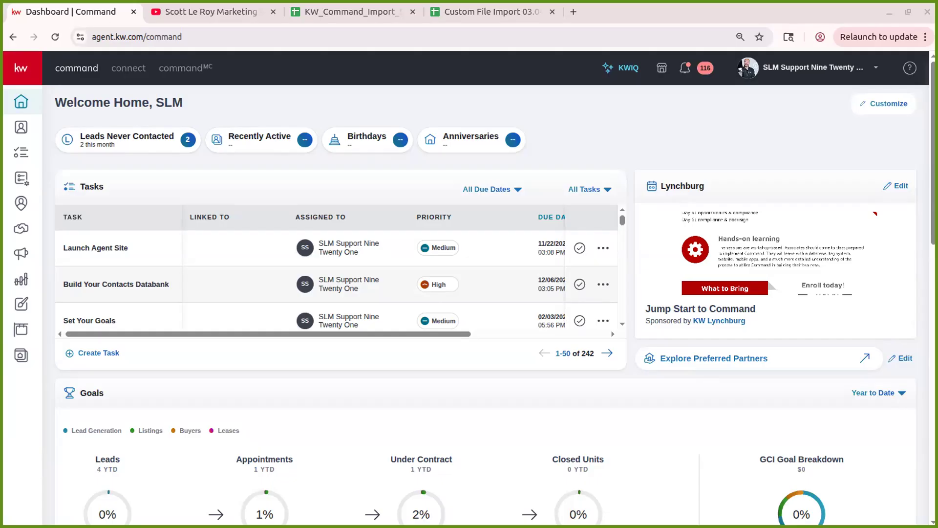
Switch to the Scott Le Roy Marketing YouTube channel and browse its uploaded videos.
click(204, 13)
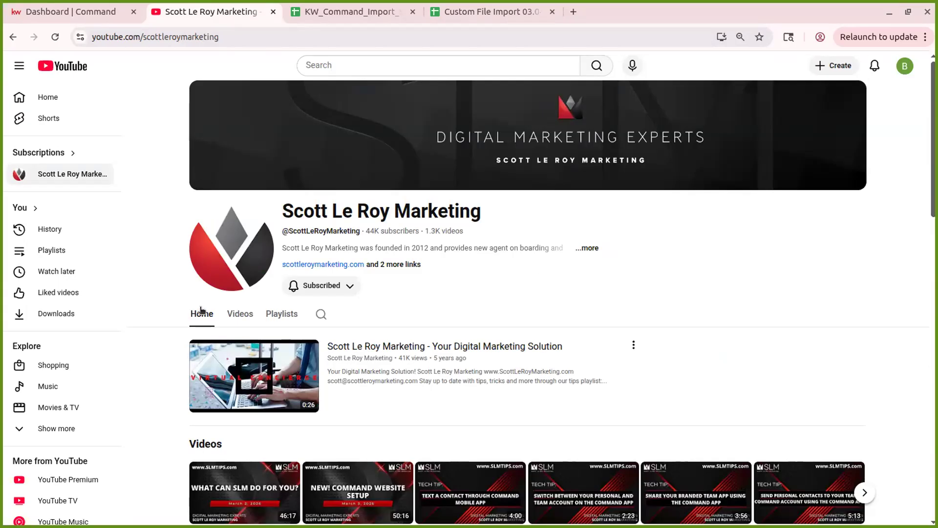
click(236, 315)
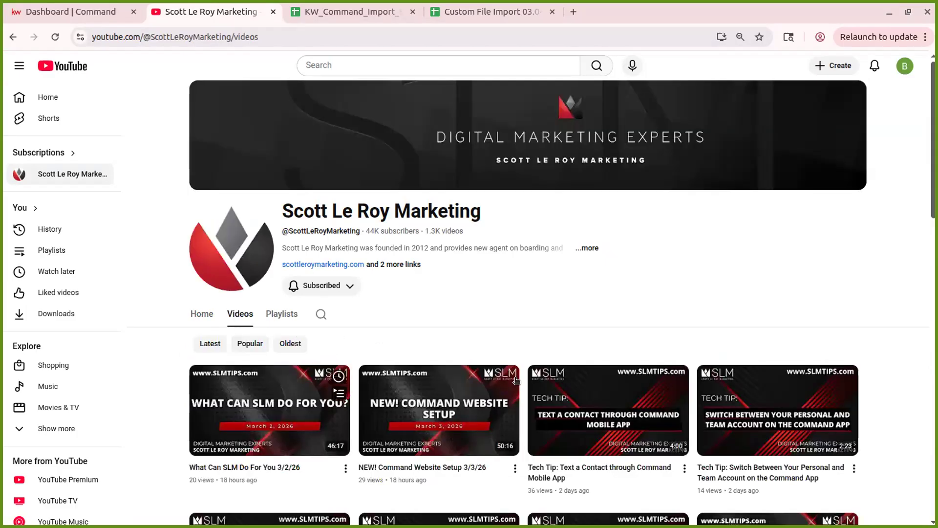
scroll(274, 361, down, 3)
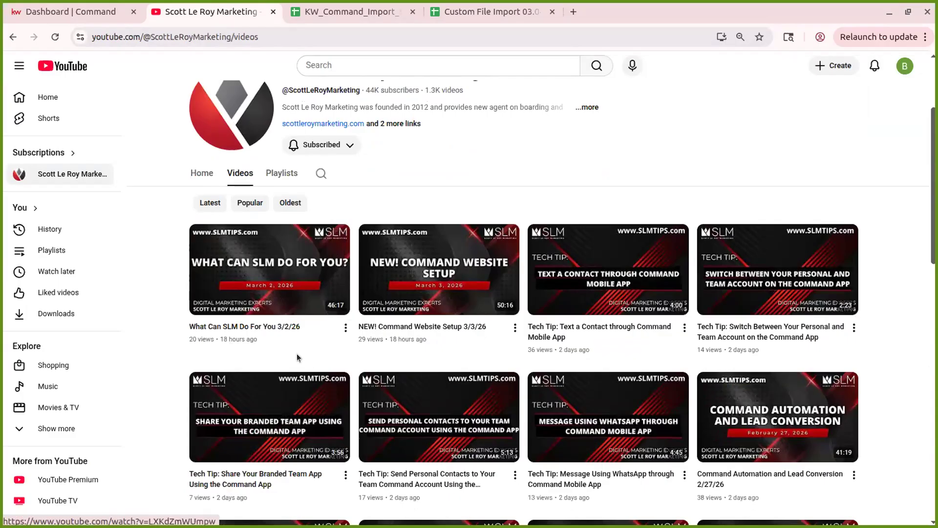
scroll(749, 464, down, 7)
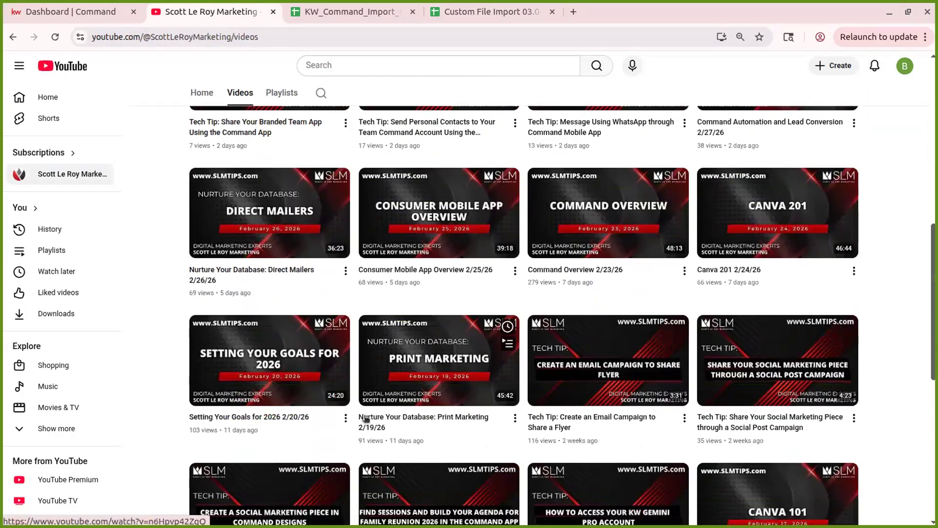
scroll(358, 403, up, 10)
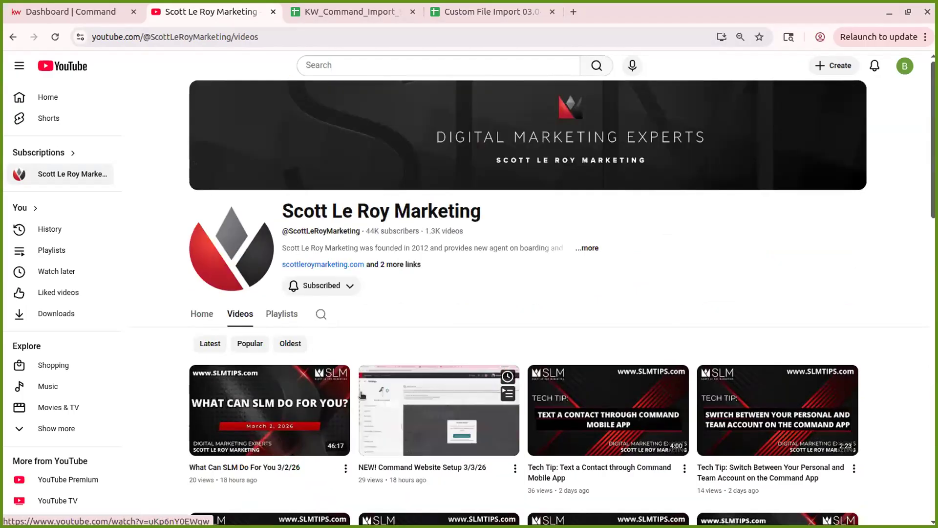
Search the channel for "database overview" and look through the matching class videos.
click(320, 315)
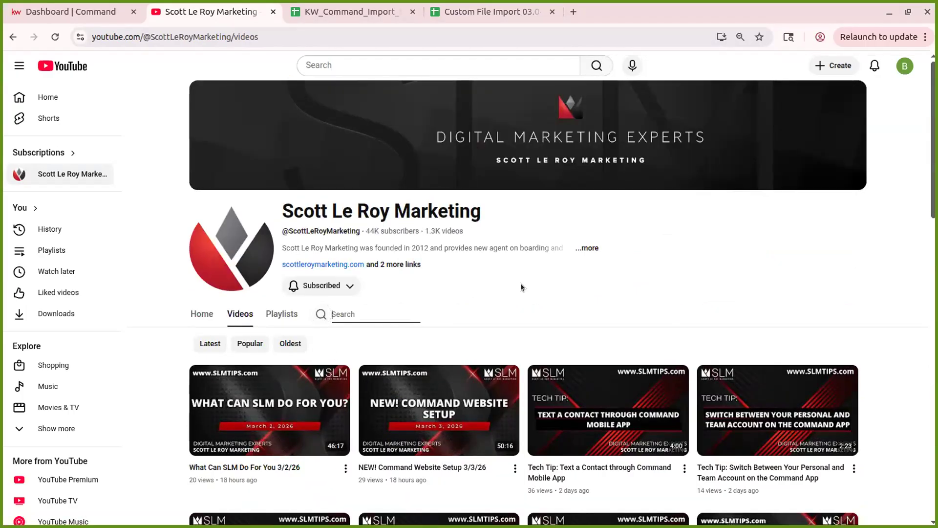
text(database overview)
key(Return)
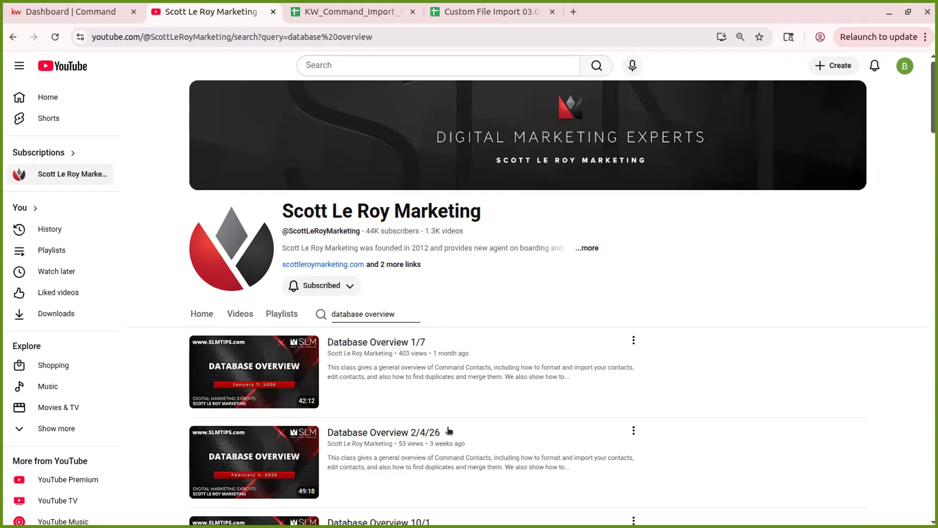
scroll(483, 376, down, 3)
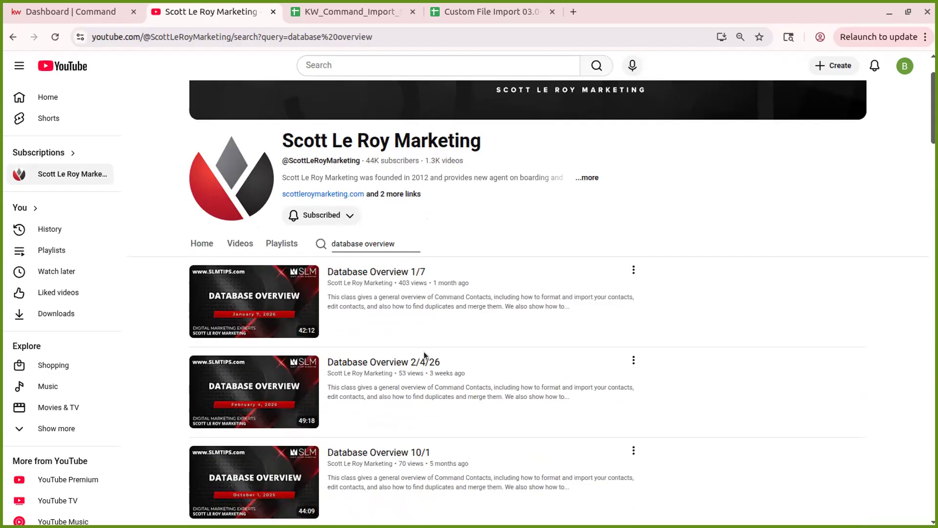
scroll(424, 352, down, 10)
scroll(423, 350, up, 10)
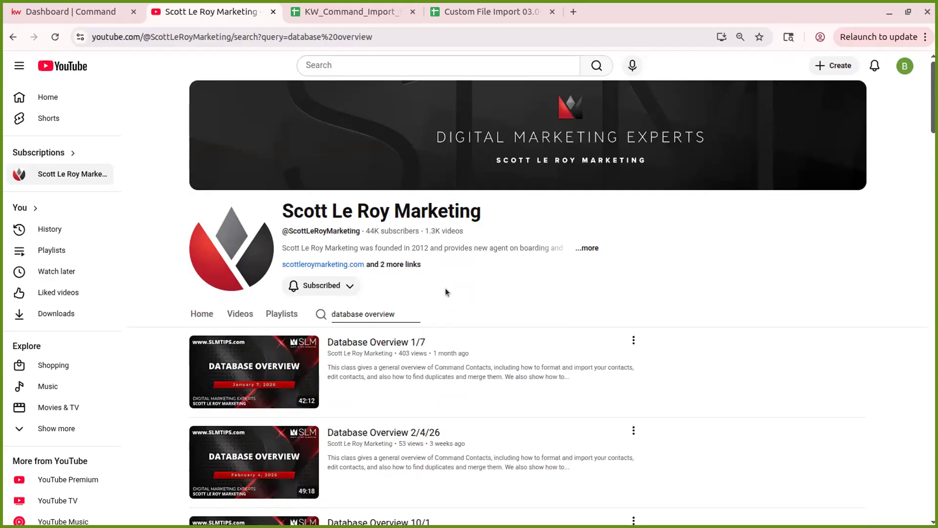
Leave the channel's search results, close the YouTube page and return to the Command dashboard.
click(240, 315)
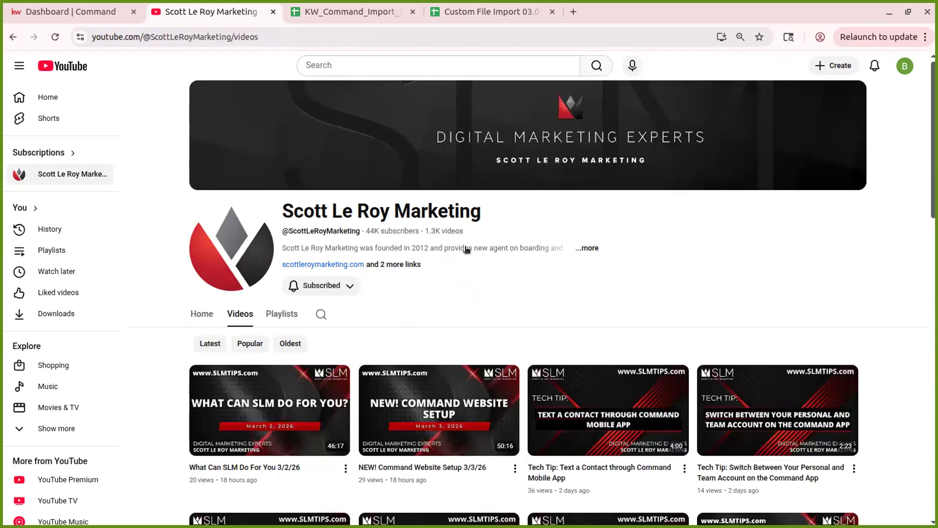
click(55, 15)
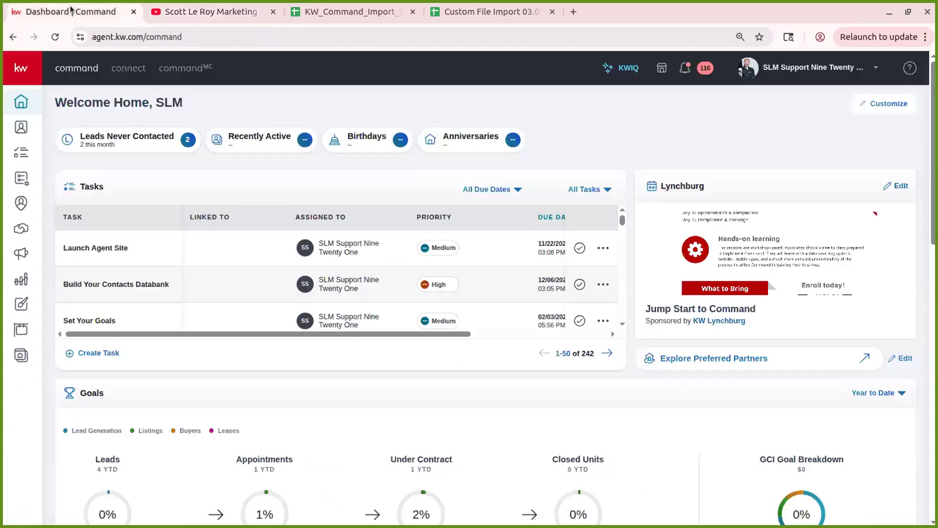
click(273, 11)
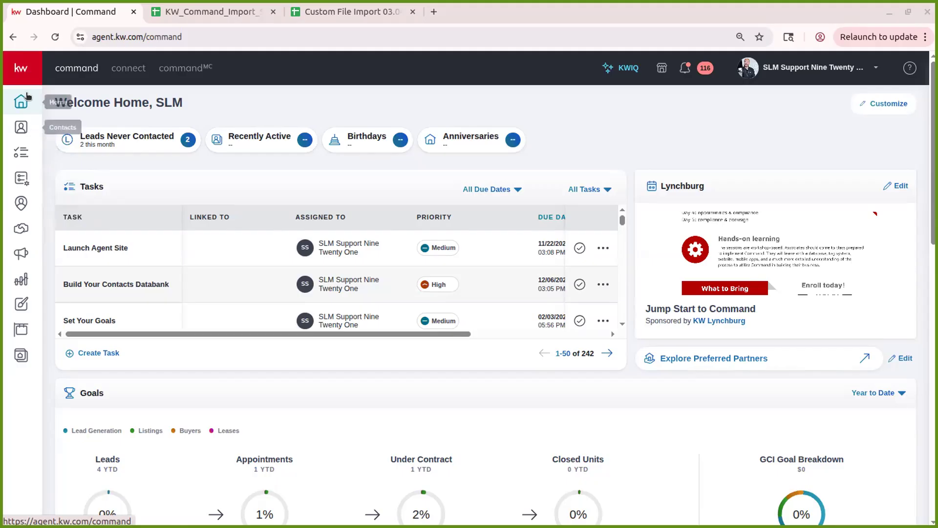
Show the navigation menu labels, collapse them again and open the Contacts page.
click(19, 72)
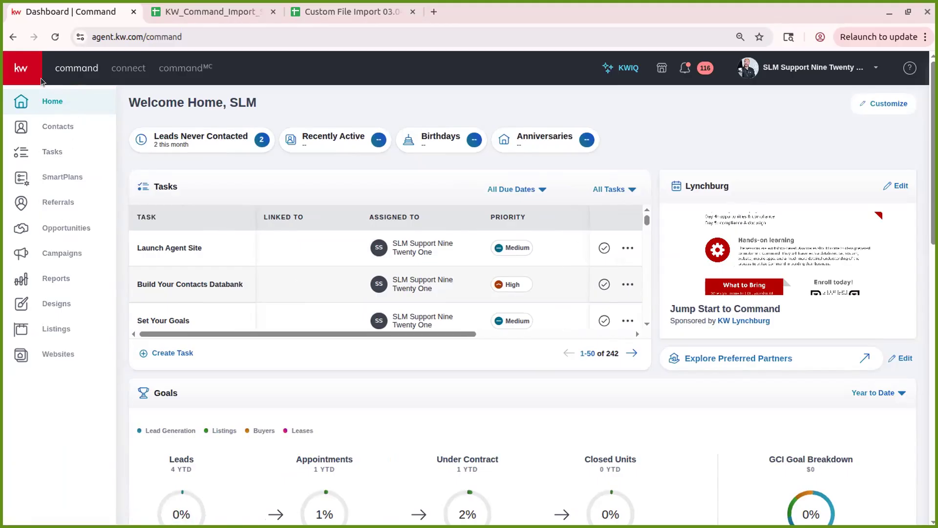
click(24, 71)
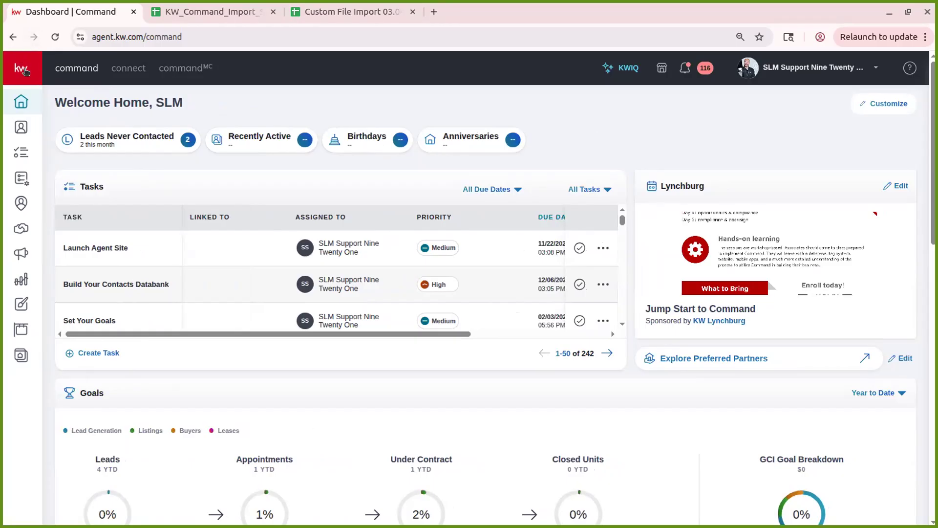
click(21, 128)
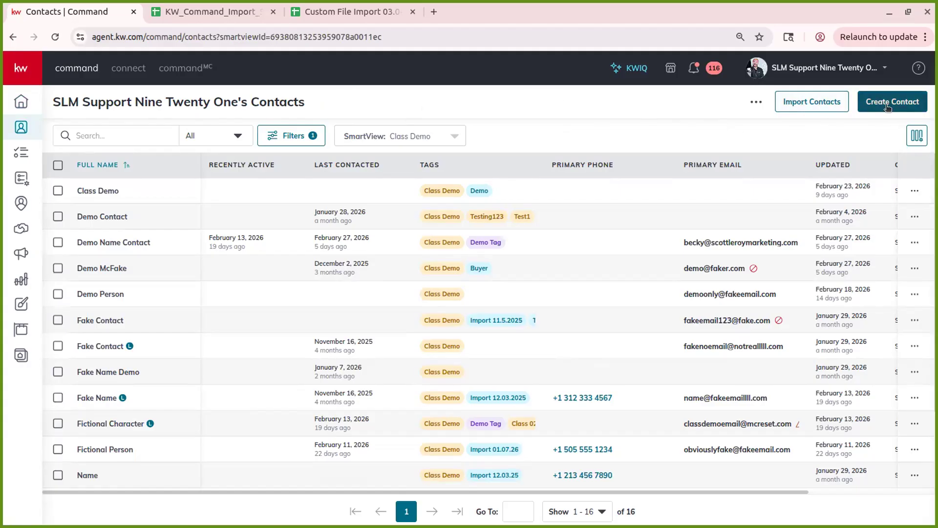
View the duplicate check and export options for contacts, and look through the contact list.
click(755, 102)
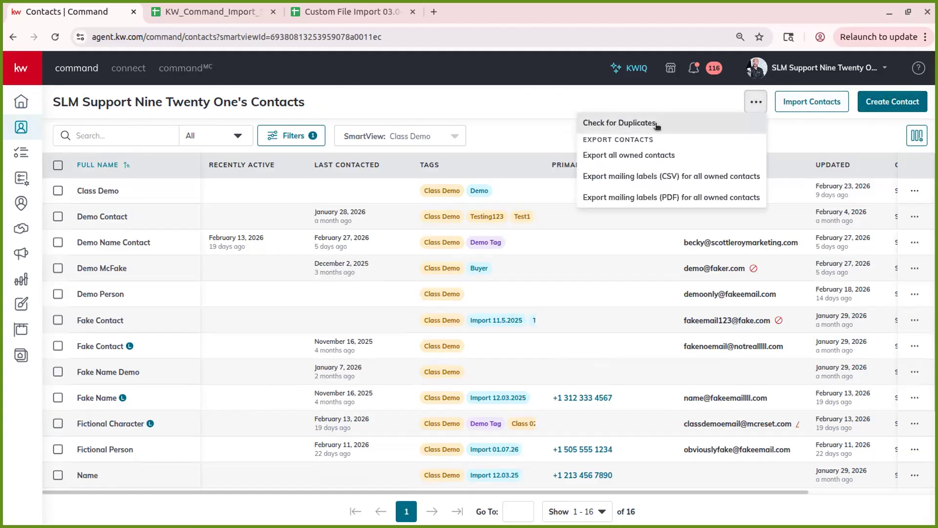
click(676, 100)
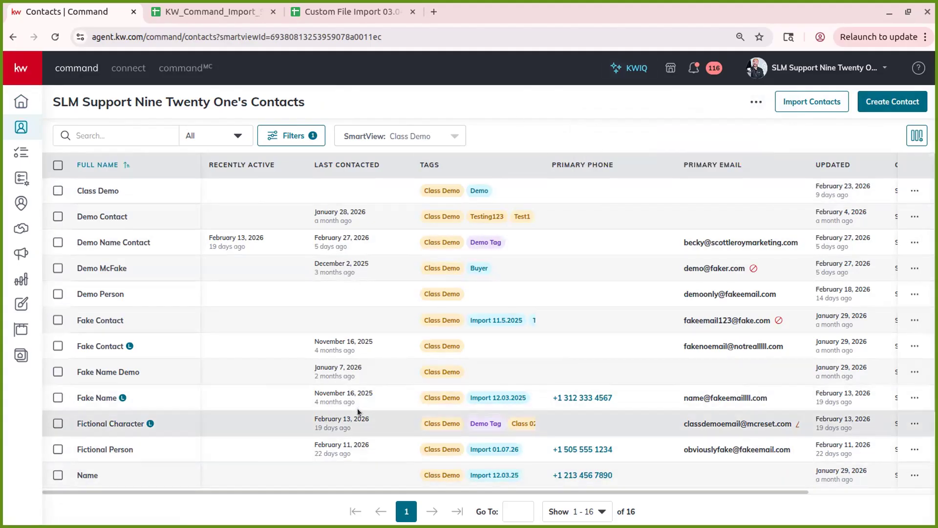
scroll(358, 410, down, 2)
scroll(356, 408, down, 1)
scroll(295, 257, up, 4)
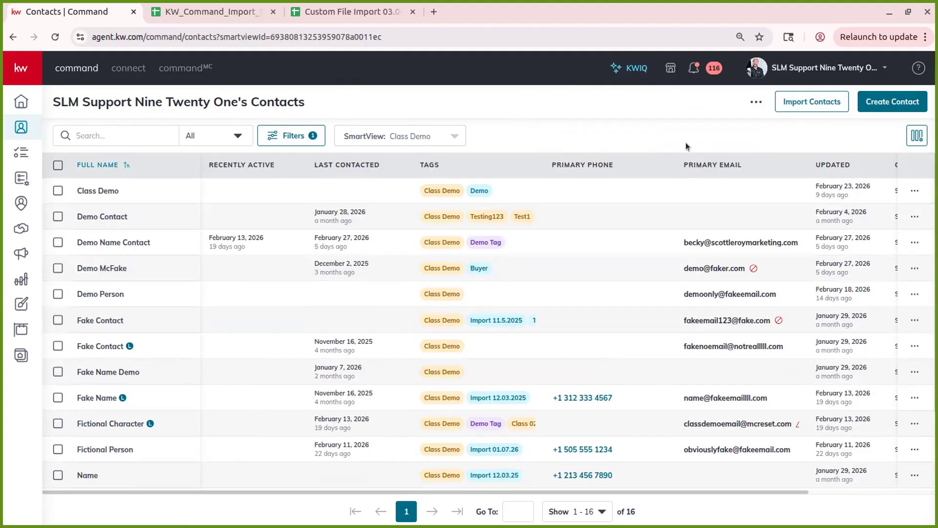
Start a contact import, then switch to the KW_Command_Import_Sheet spreadsheet and examine header rows 1 and 2.
click(810, 106)
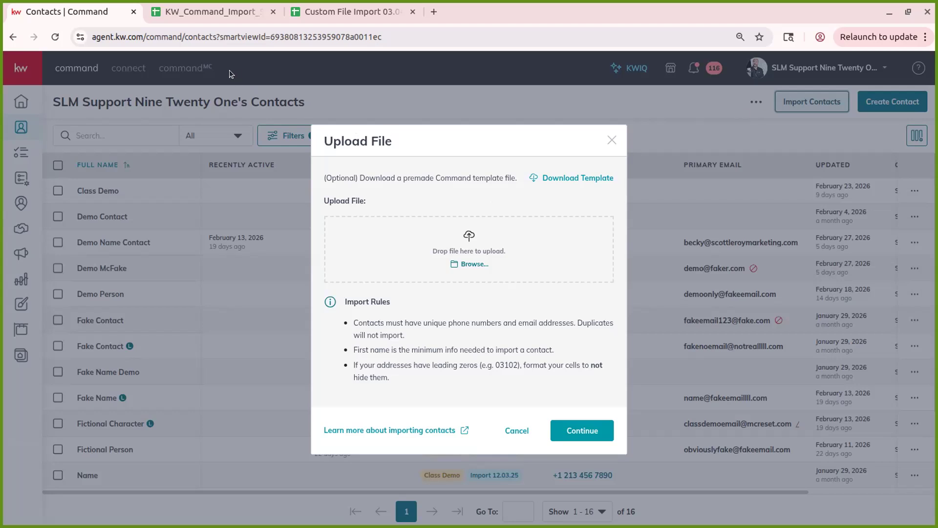
click(192, 13)
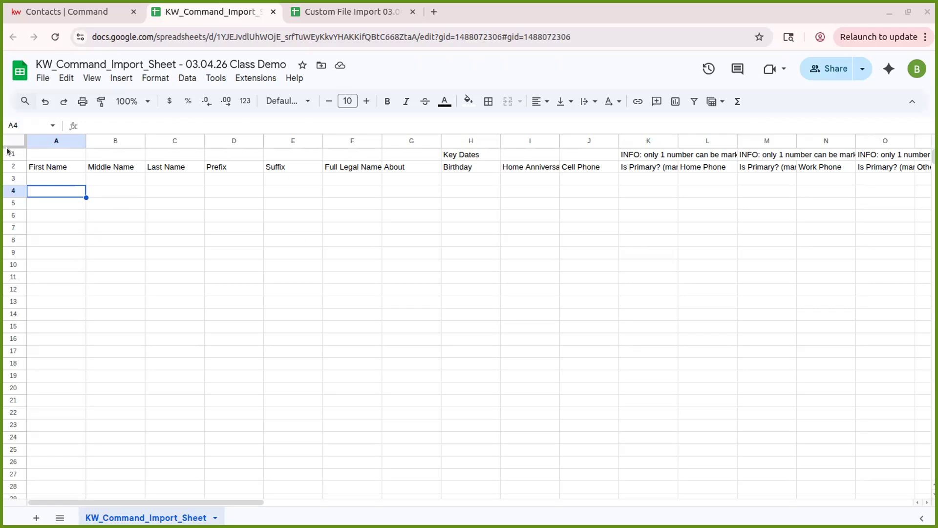
drag(12, 153, 8, 165)
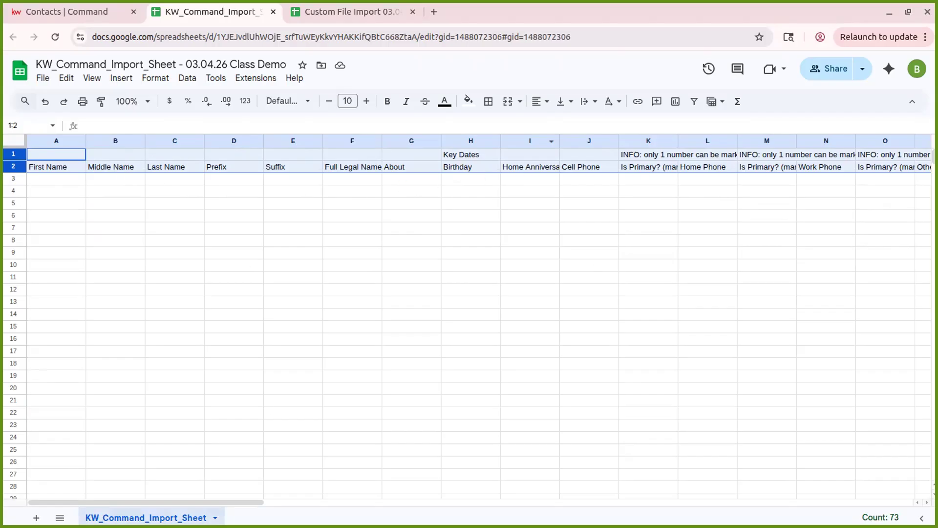
drag(205, 502, 186, 301)
drag(115, 268, 116, 268)
Enter the sample contact's first name in cell A3 and last name in cell C3.
click(64, 178)
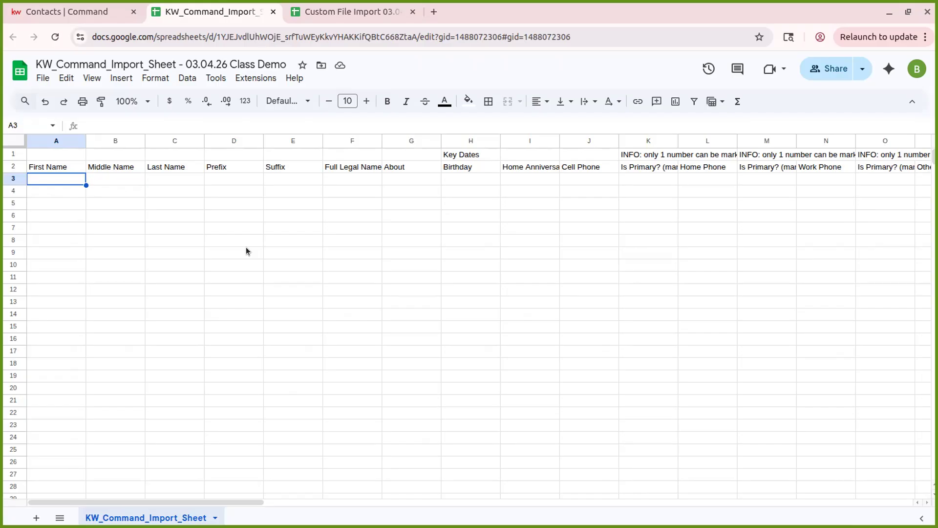
text(Fake)
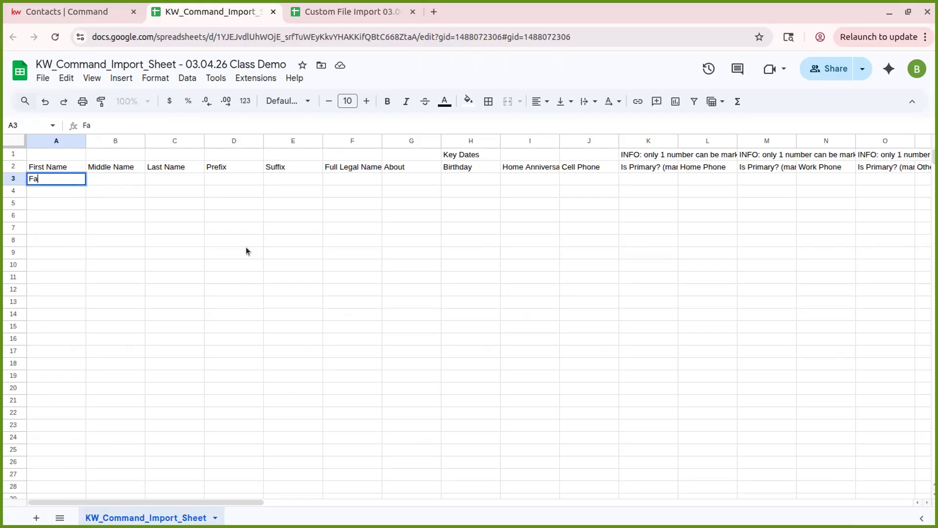
key(Tab)
key(Tab)
text(Person)
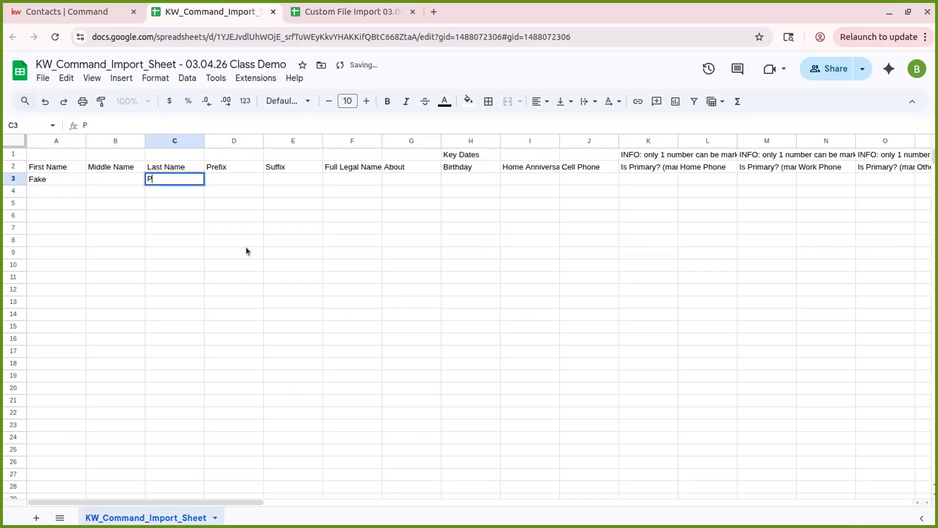
key(Tab)
key(Tab)
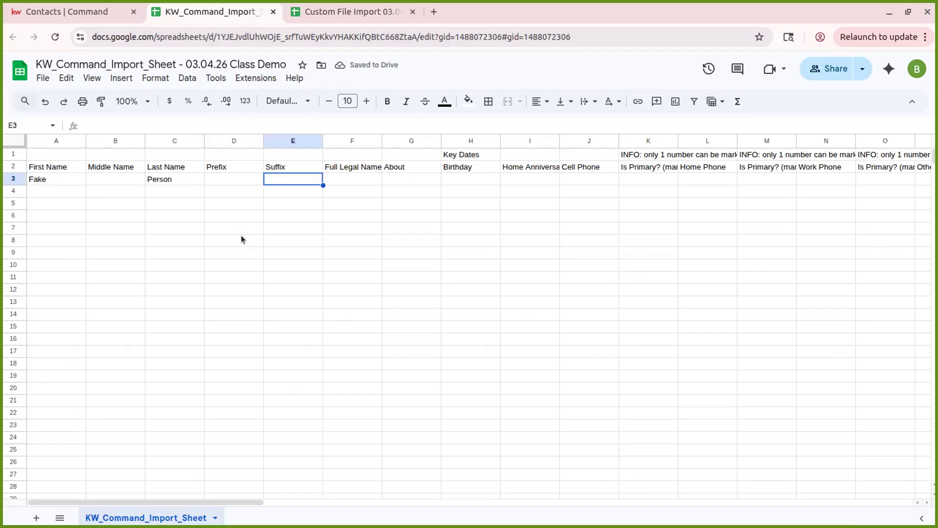
Enter the sample contact's birthday in cell H3 and the home anniversary 1-1-2000 in cell I3.
key(Tab)
key(Tab)
key(Tab)
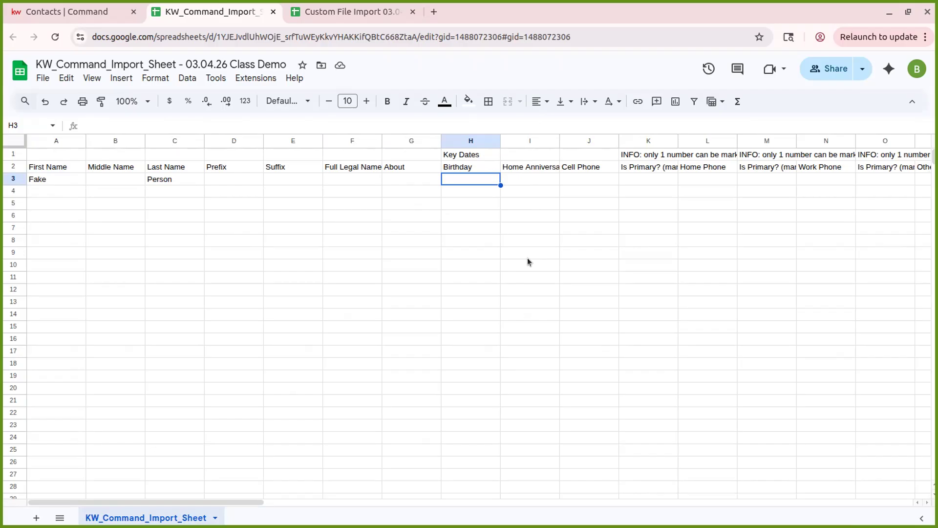
text(01-)
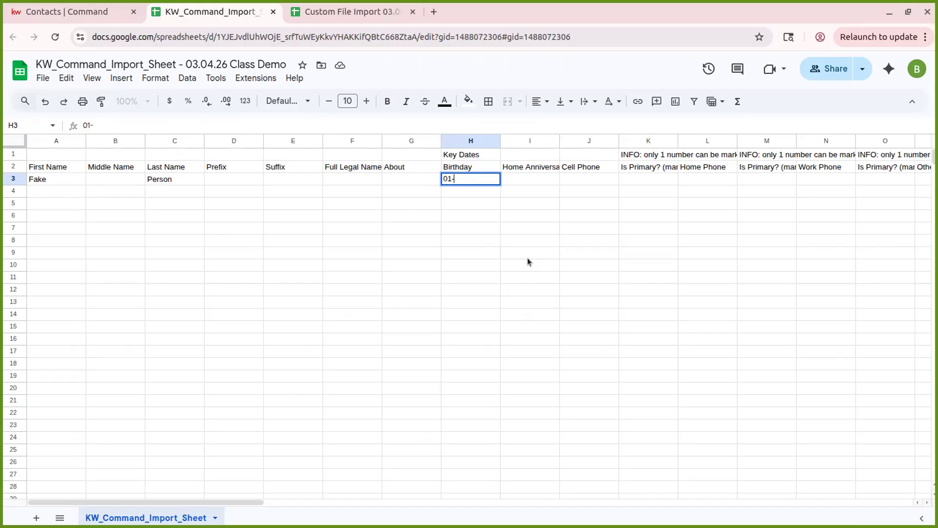
text(01-2000)
key(Tab)
text(01/01/2000)
key(Tab)
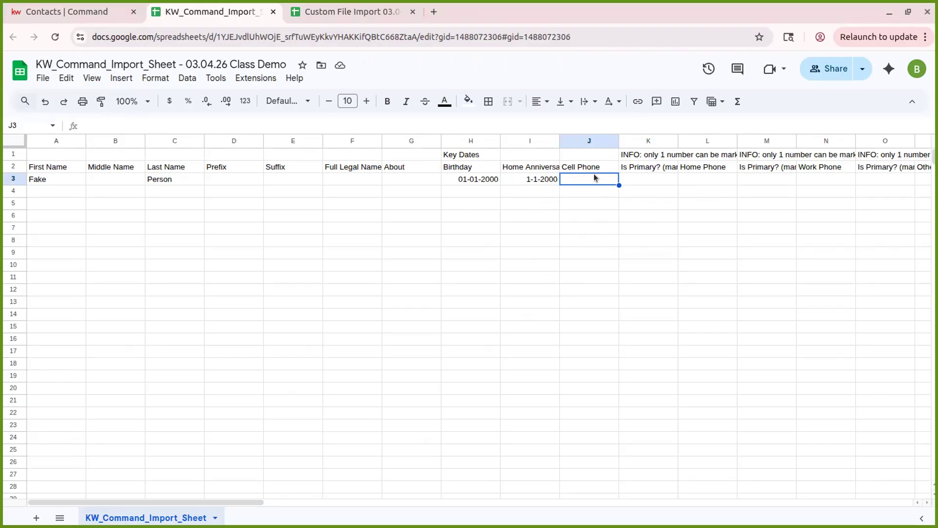
Enter a sample cell phone number without dashes in cell J3 and clear it again.
text(123-)
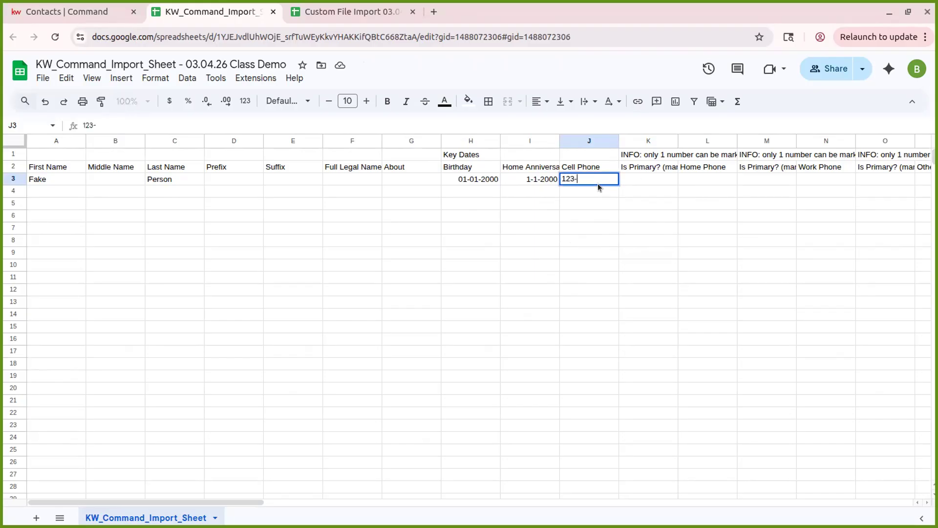
key(BackSpace)
text(4567890)
key(Tab)
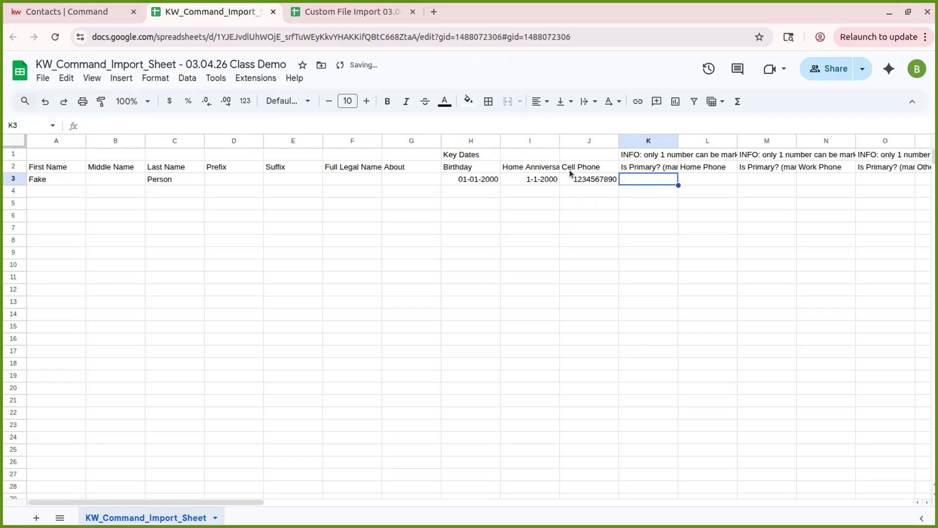
click(596, 179)
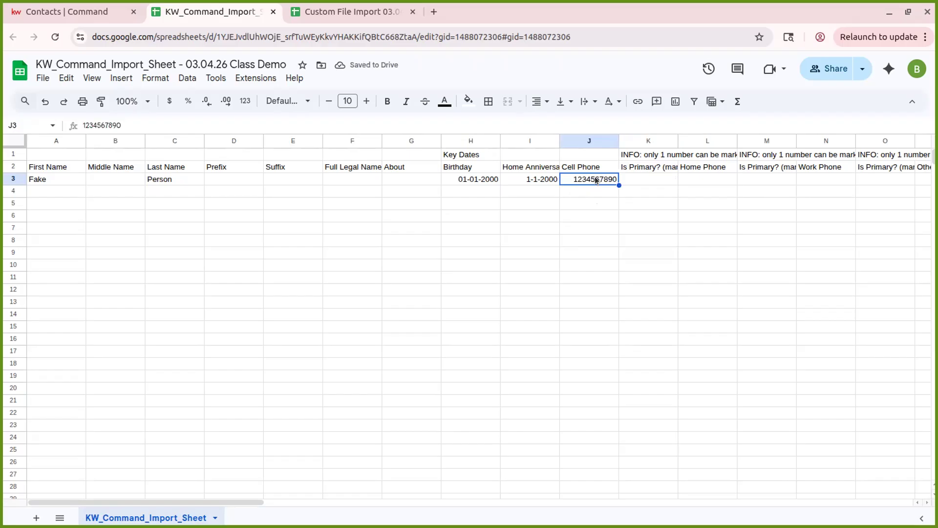
key(Delete)
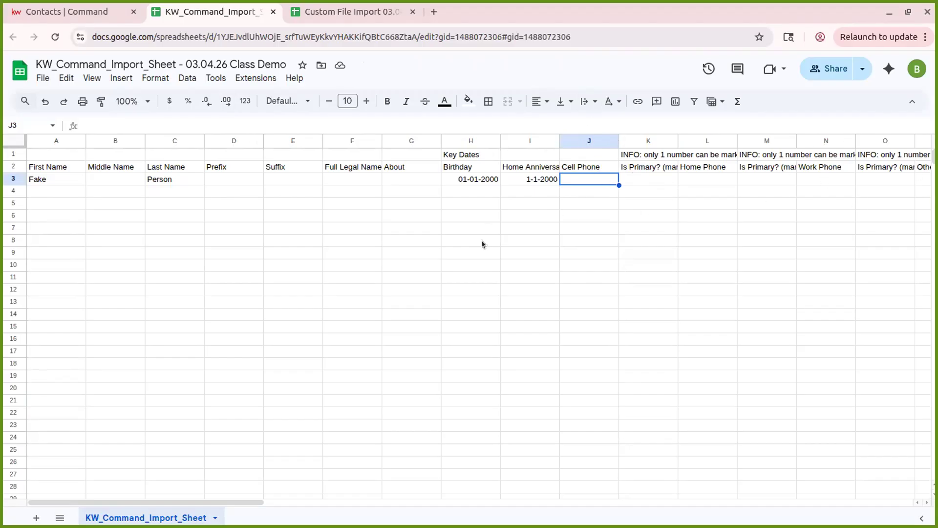
Mark the sample contact's cell phone as primary with Y in cell K3 and clear the mark again.
drag(186, 505, 258, 499)
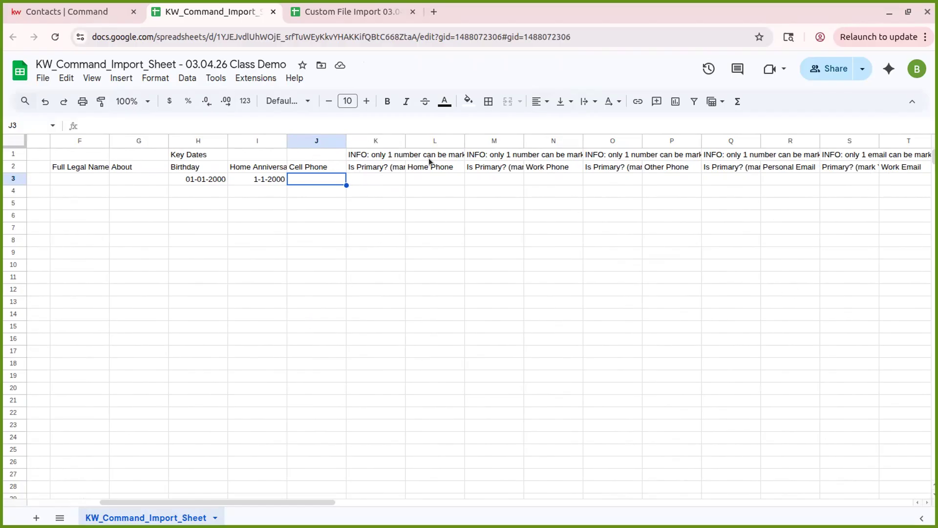
click(358, 179)
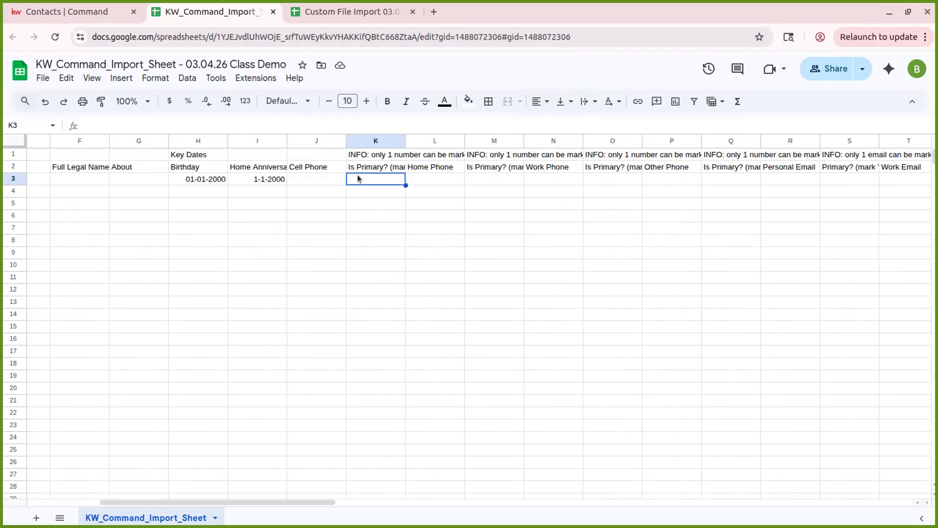
text(Y)
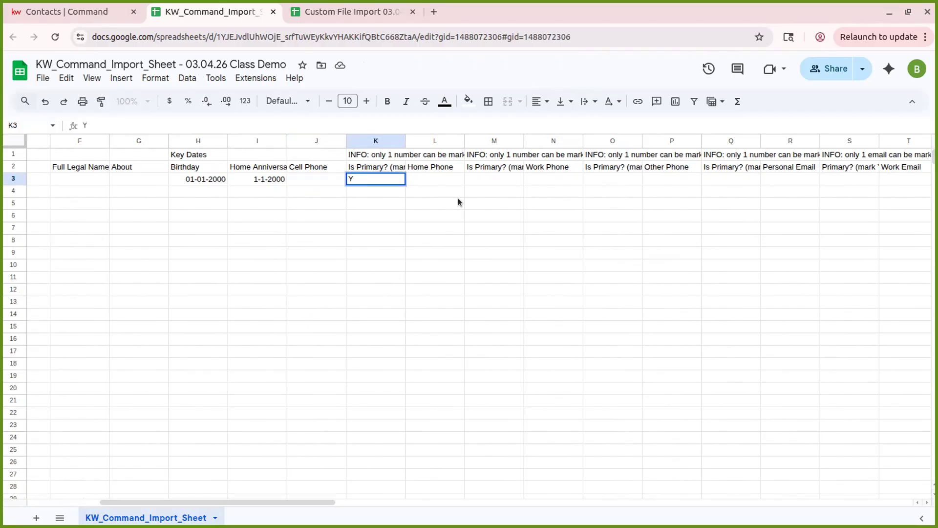
key(Return)
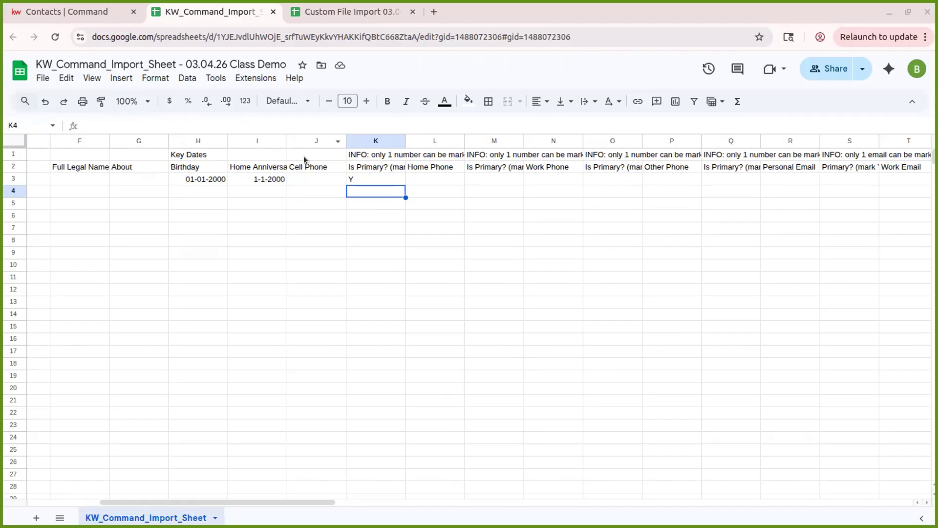
click(375, 179)
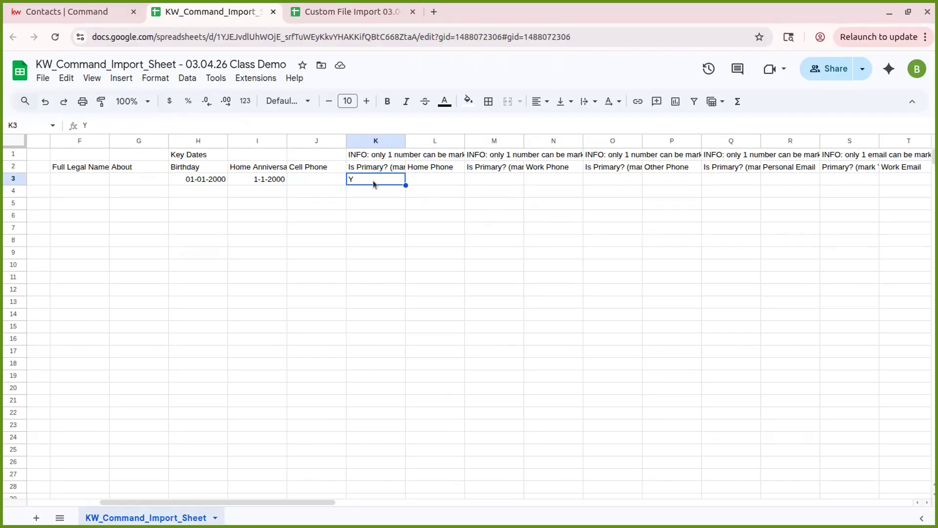
key(Delete)
Examine the phone and email columns of row 3 and their primary-mark columns, from L through W.
key(Right)
key(Right)
key(Right)
key(Right)
key(Right)
key(Right)
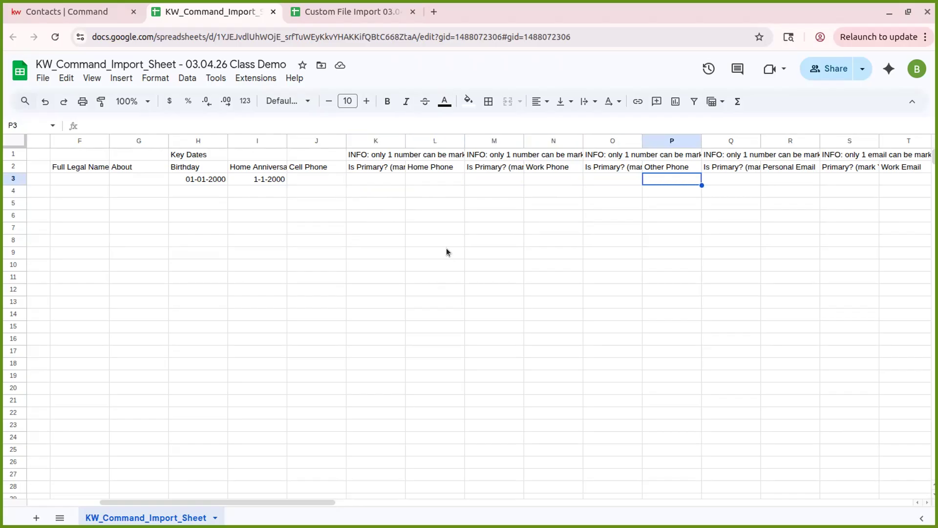
key(Right)
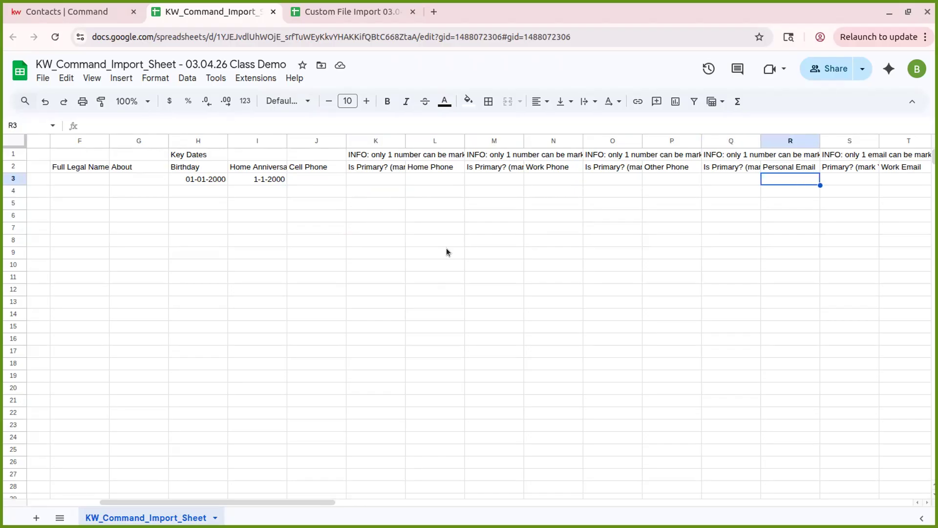
key(Right)
key(Right)
key(Right)
key(Right)
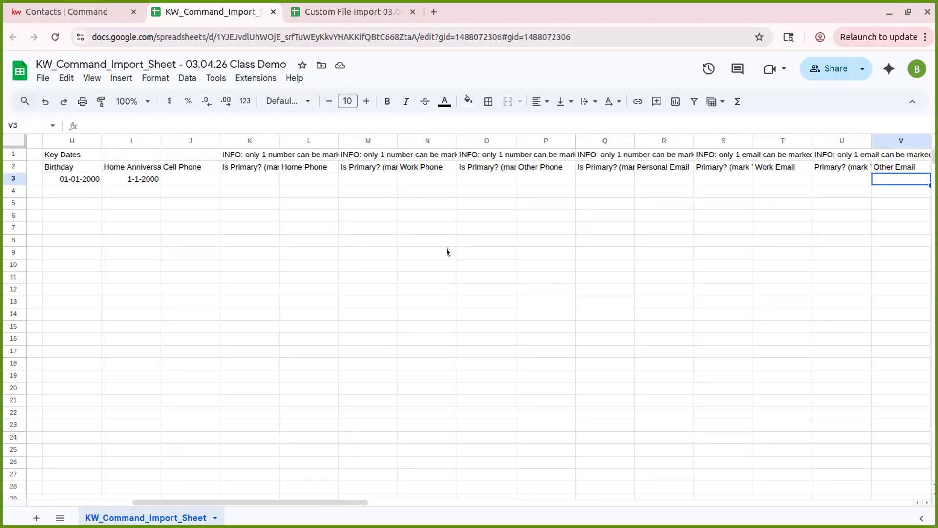
key(Right)
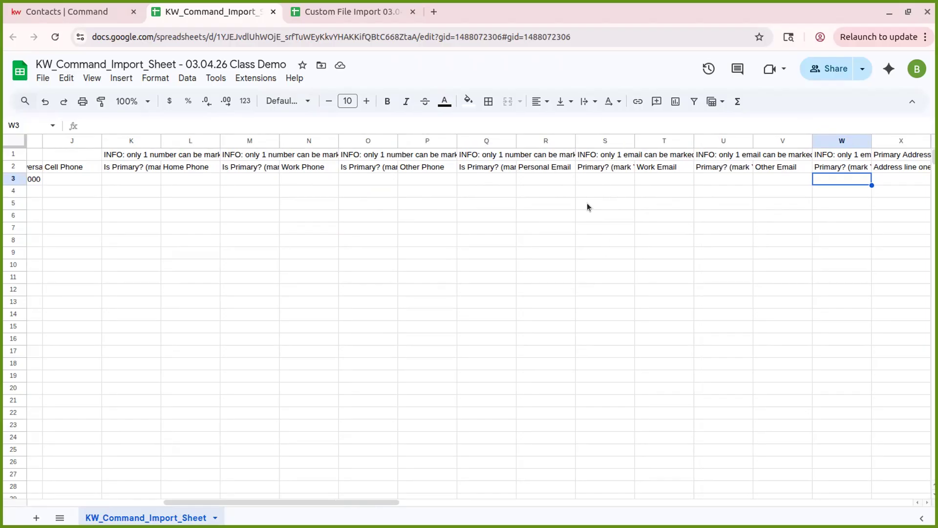
Enter the sample contact's personal email in cell R3 and mark it as primary with Y in cell S3.
click(547, 179)
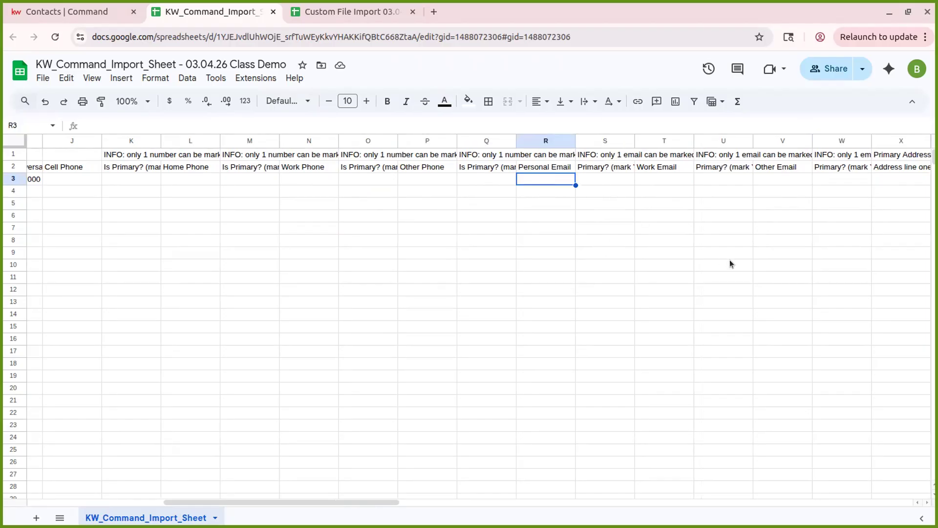
text(demo@s)
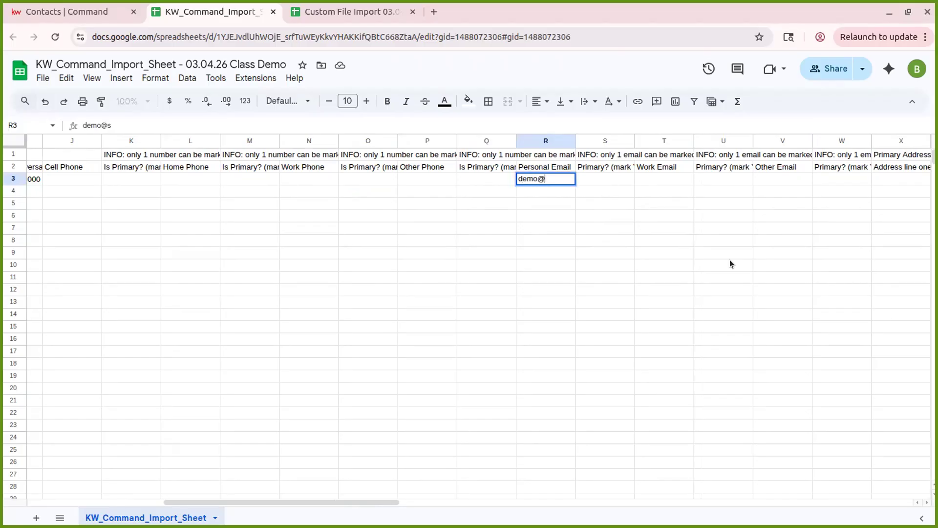
key(BackSpace)
text(demoemail.com)
key(Tab)
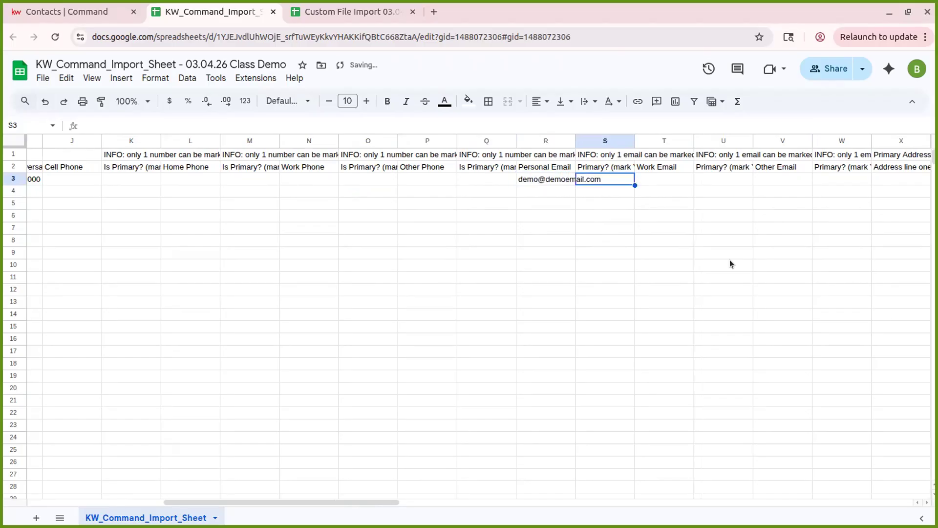
text(Y)
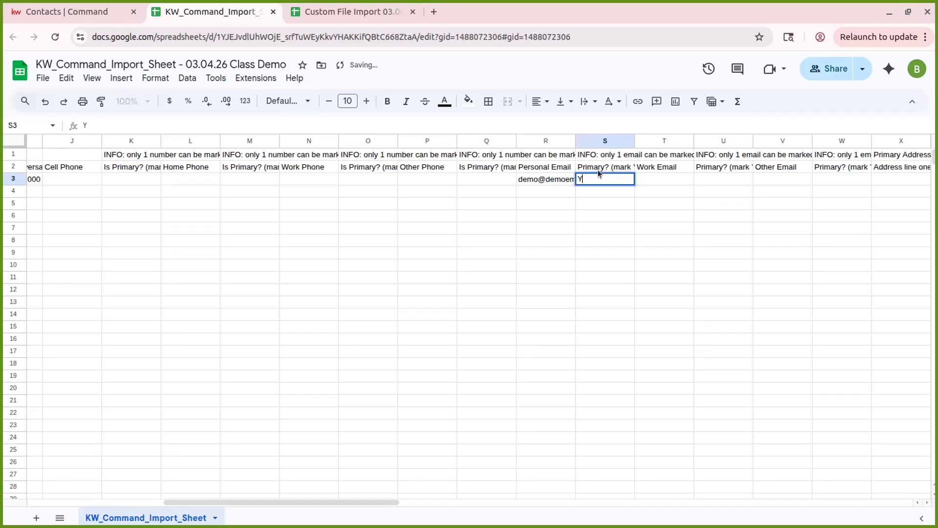
key(Tab)
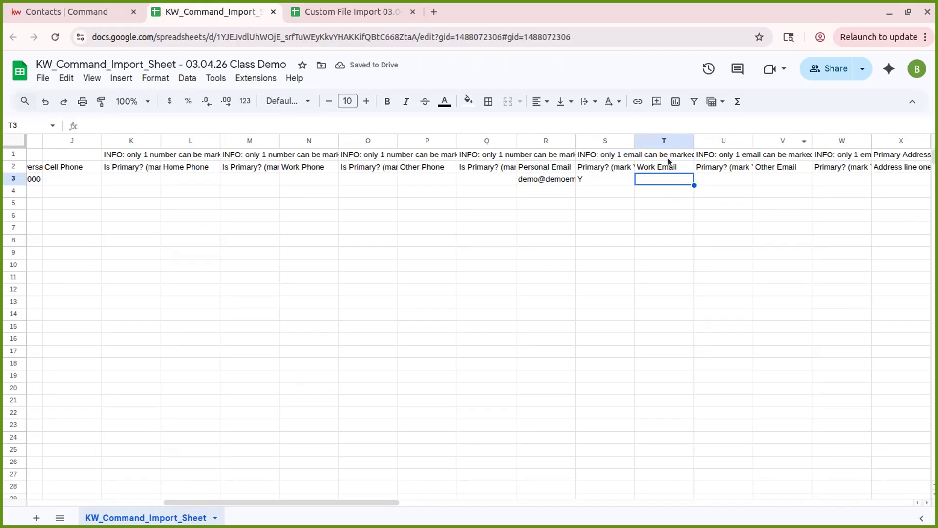
Enter the sample contact's primary street address in cell X3 and the city in cell Z3.
drag(324, 501, 409, 485)
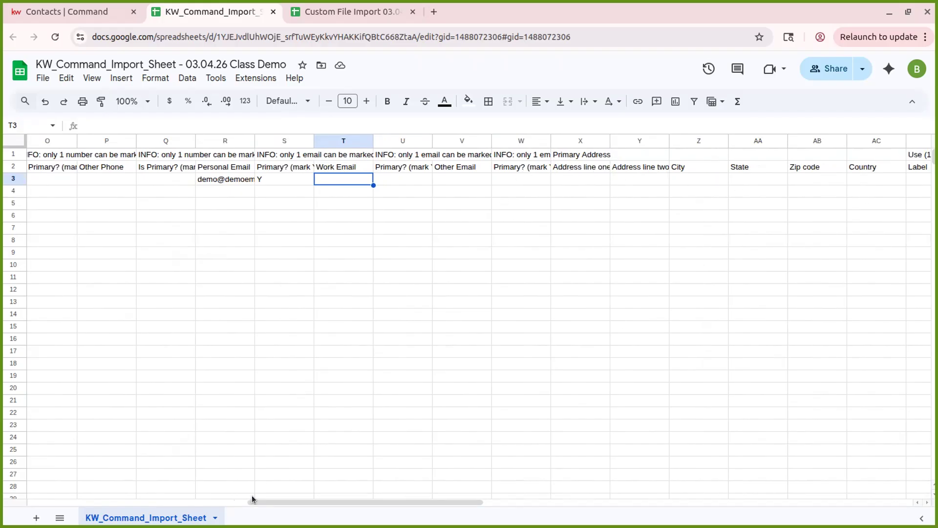
drag(262, 498, 314, 499)
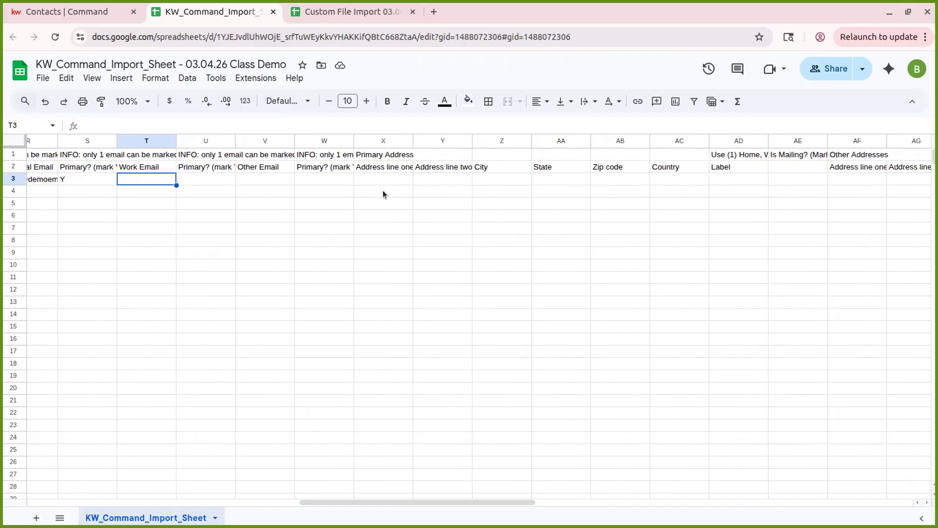
click(392, 179)
text(123 Main Street)
key(Tab)
key(Tab)
text(Tor)
key(BackSpace)
key(BackSpace)
key(BackSpace)
text(Orlando)
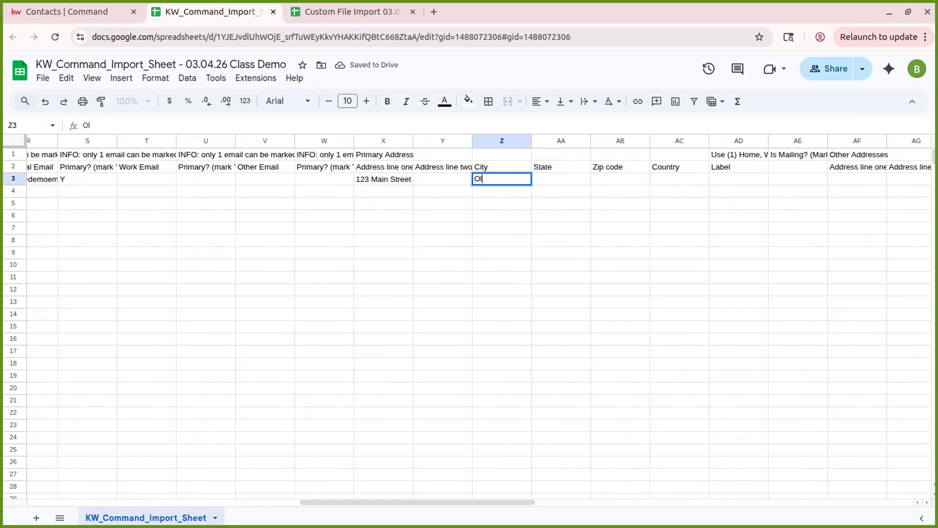
Enter the primary address's state abbreviation in cell AA3 and a sample zip code with a leading zero in cell AB3.
key(Tab)
text(FL)
key(Tab)
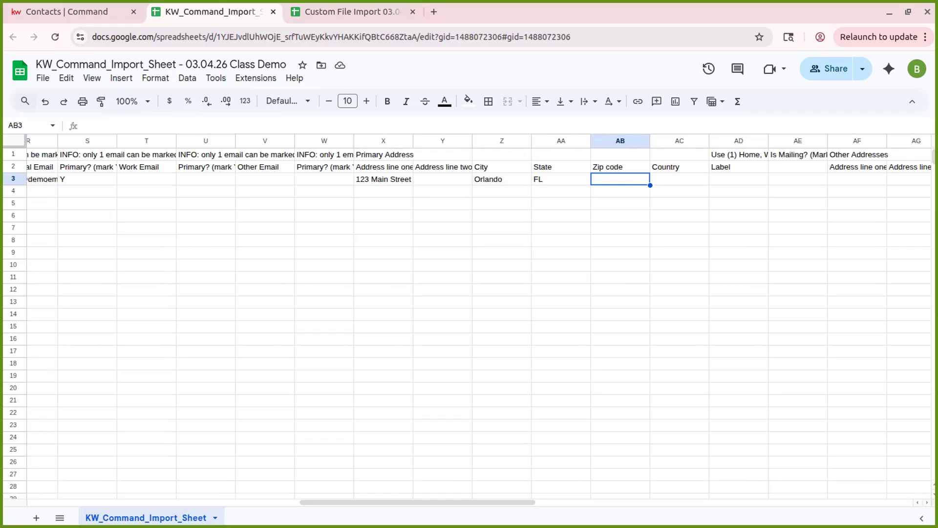
text(01234)
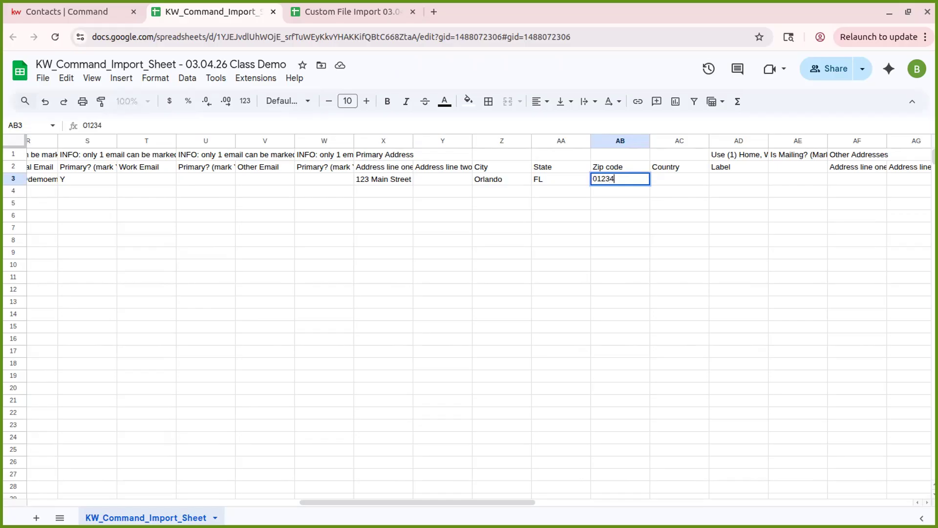
click(606, 225)
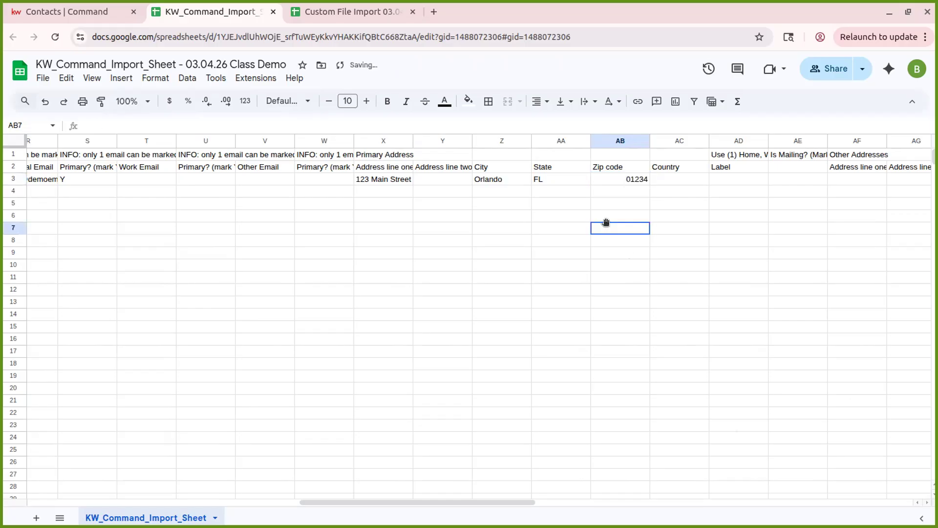
click(639, 178)
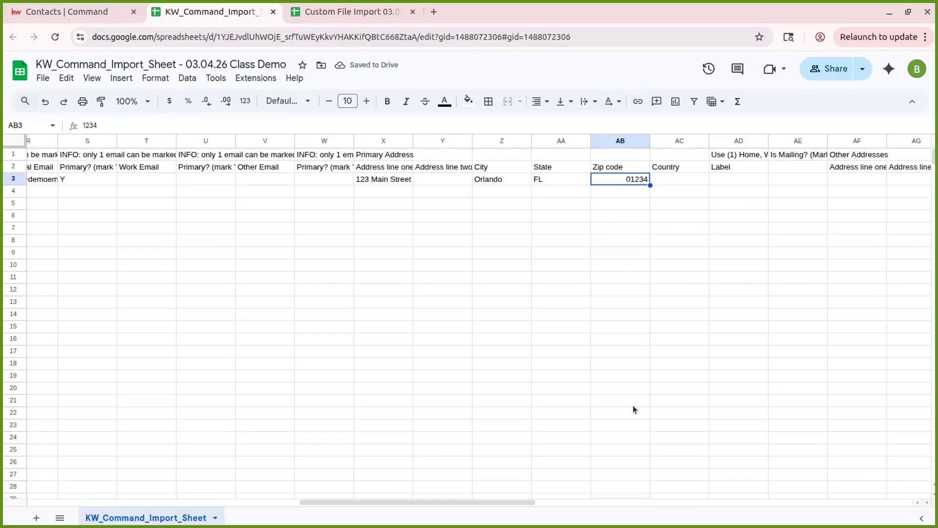
Enter a second sample zip code, 12345, in cell AB4 of the Zip code column.
click(624, 192)
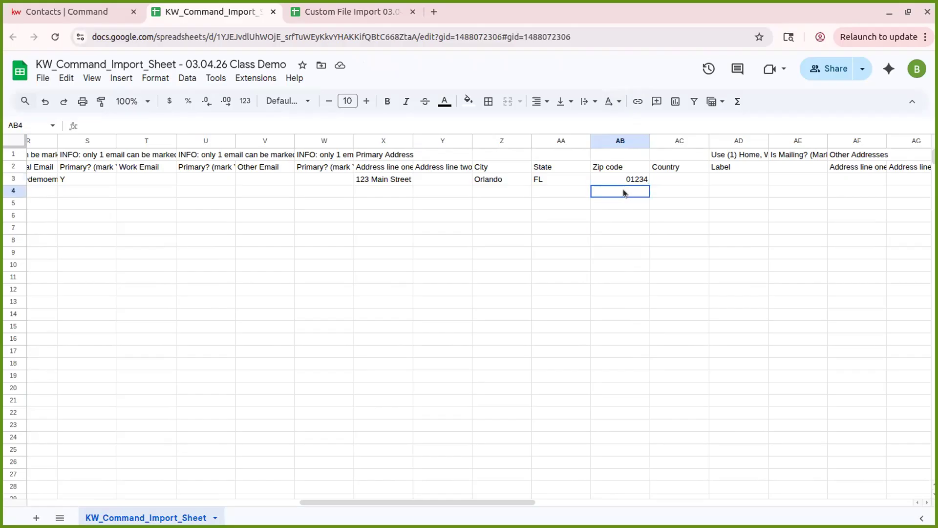
text(000000)
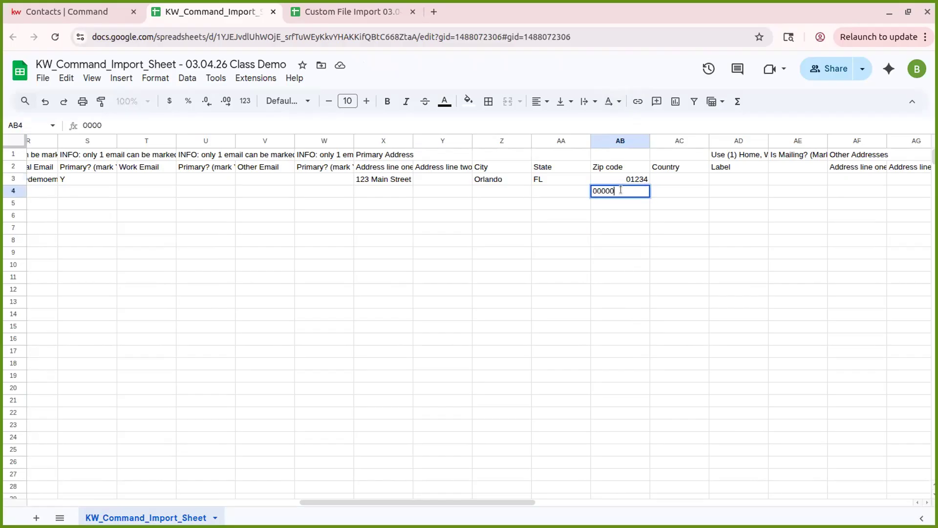
key(BackSpace)
key(BackSpace)
key(BackSpace)
key(BackSpace)
text(12345)
click(651, 183)
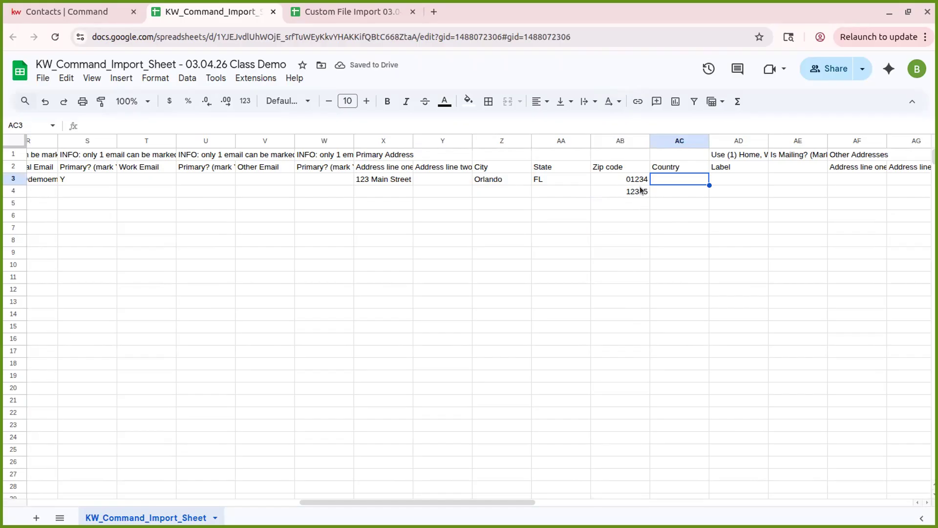
Apply the custom number format 000000 to the whole Zip code column AB.
click(620, 141)
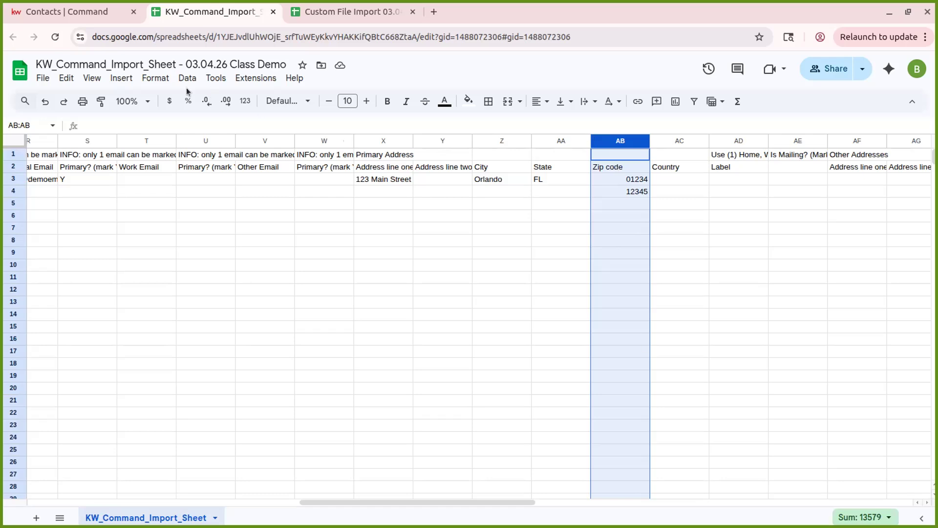
click(246, 101)
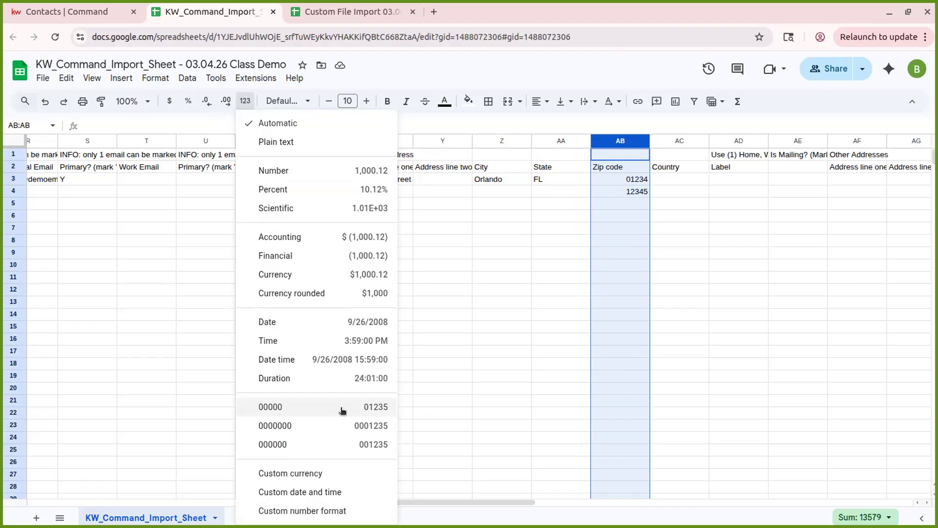
click(312, 510)
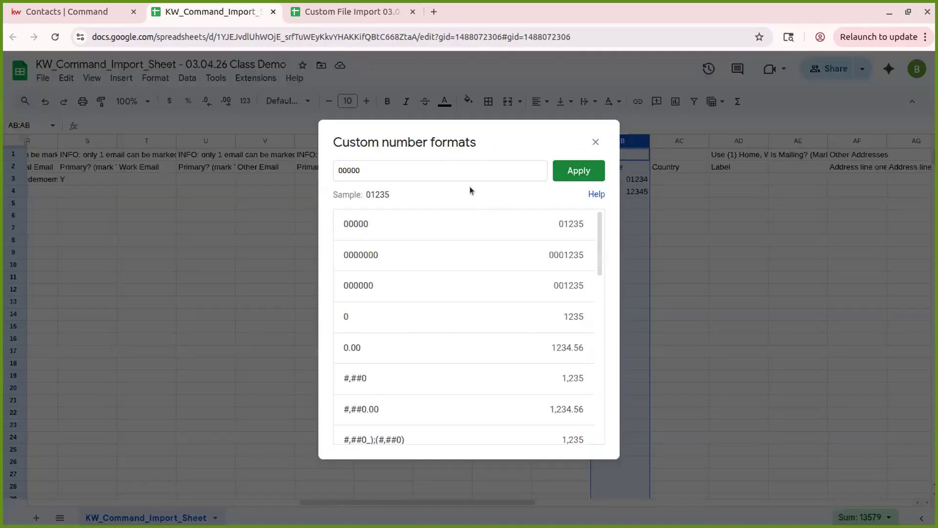
text(0)
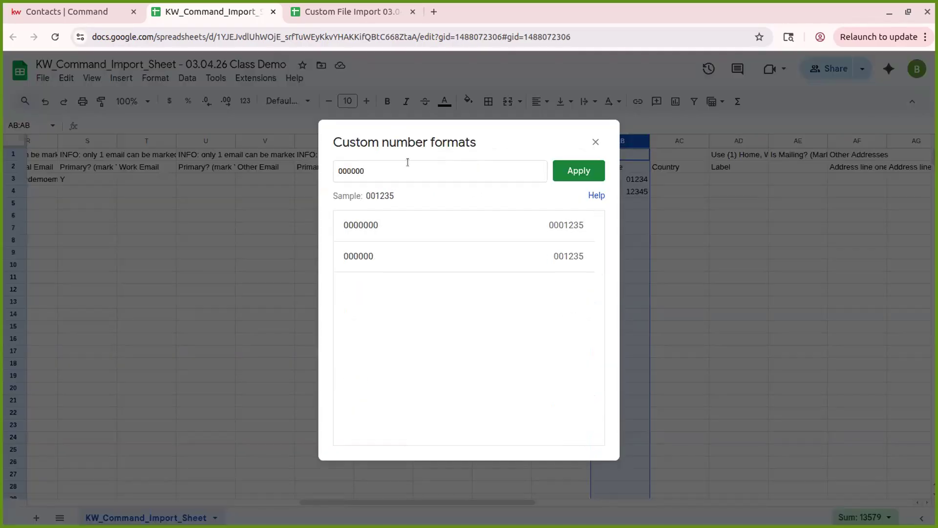
click(577, 170)
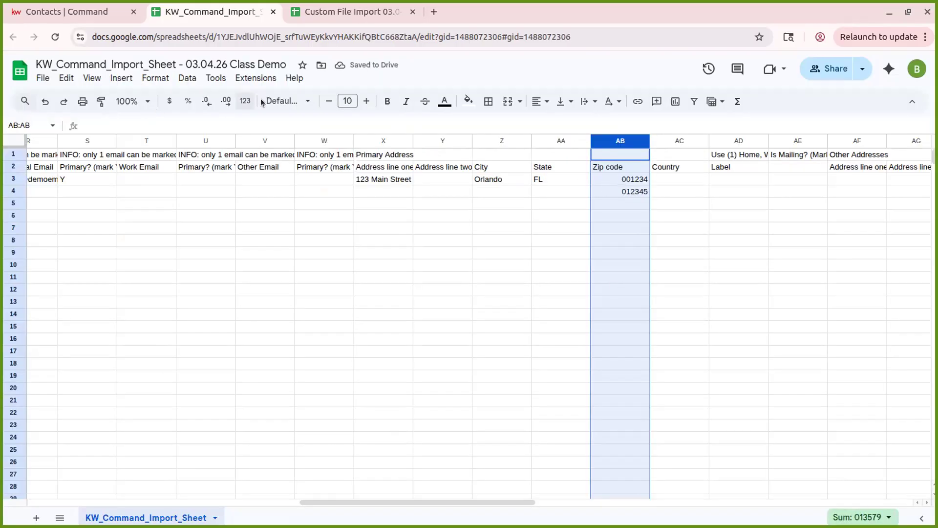
Set the Zip code column AB to the five-digit number format 00000.
click(245, 101)
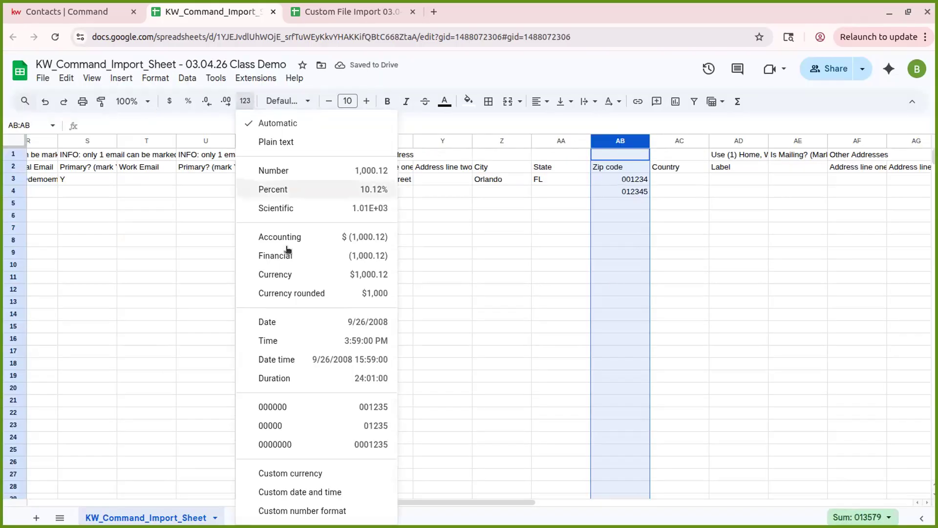
click(312, 426)
click(696, 240)
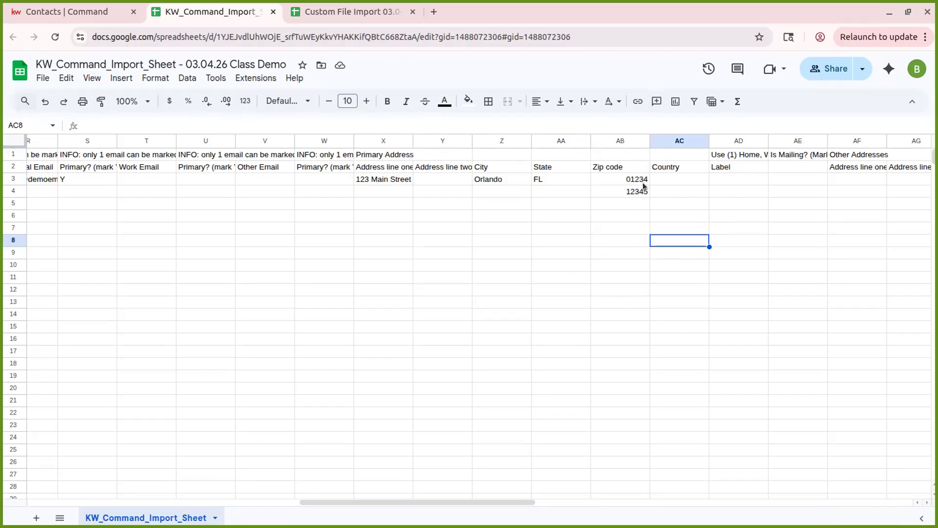
Examine the country, label, mailing and other-address columns of row 3, from AC through the Tags column AV.
click(688, 177)
key(Tab)
key(Tab)
key(Tab)
key(Tab)
key(Tab)
key(Tab)
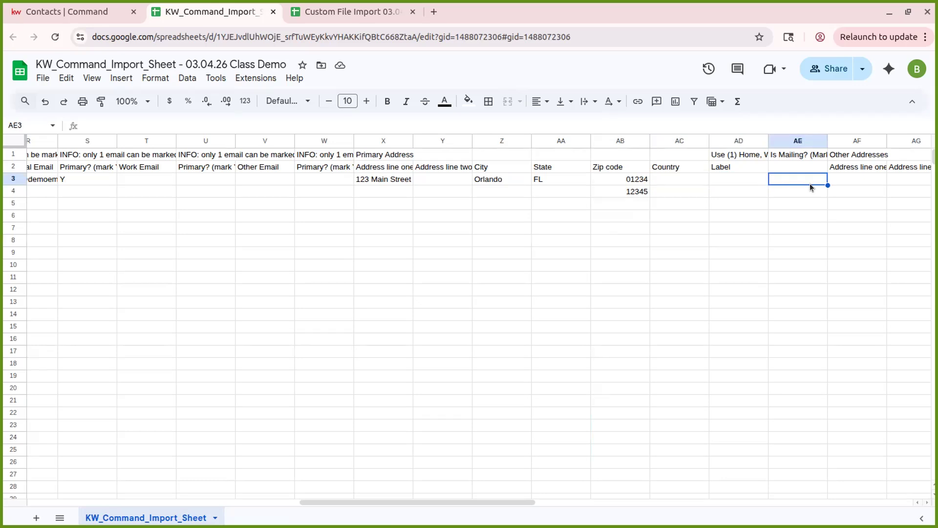
key(Tab)
key(Tab)
key(Tab)
key(Tab)
key(Tab)
key(Tab)
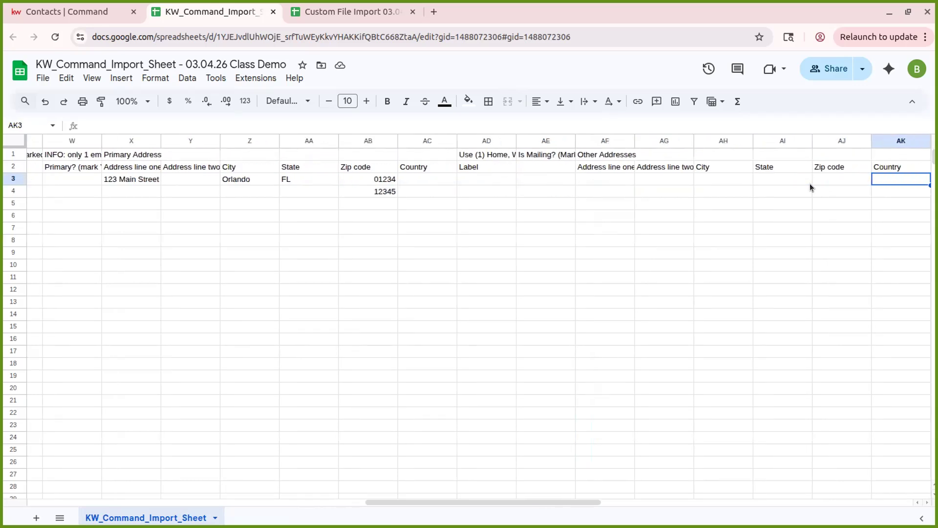
key(Tab)
key(Tab)
key(Tab)
key(Tab)
key(Tab)
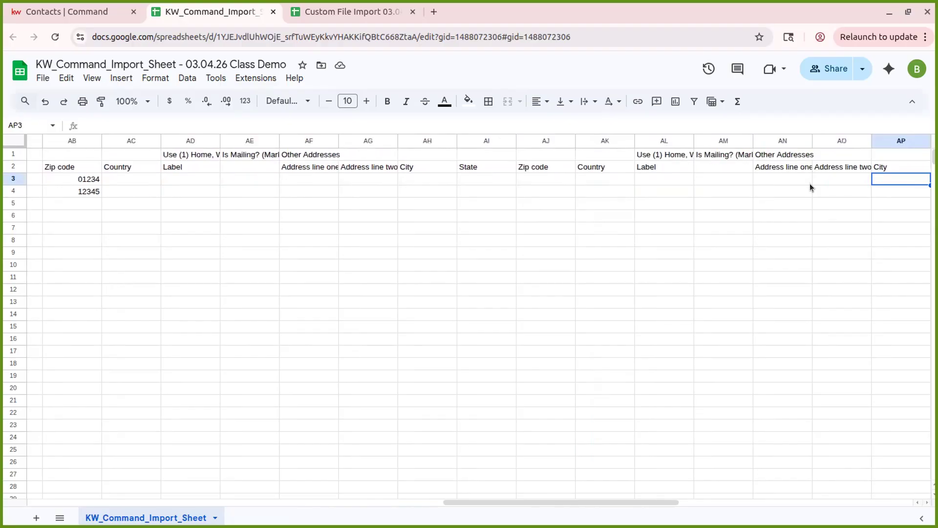
key(Tab)
key(Tab)
key(Tab)
key(Tab)
key(Tab)
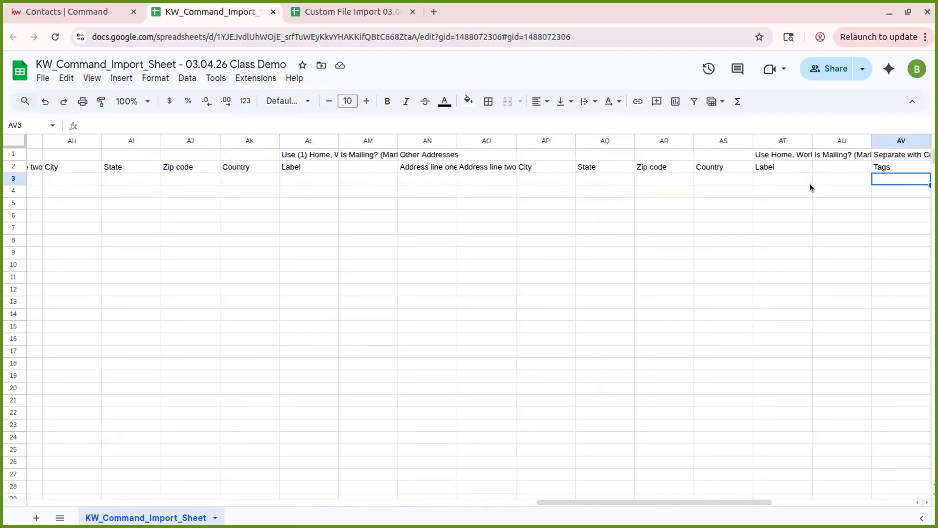
Examine the Source, Notes and social media columns through Instagram in BC, plus the Tags column instruction in AV1.
key(Tab)
key(Tab)
key(Tab)
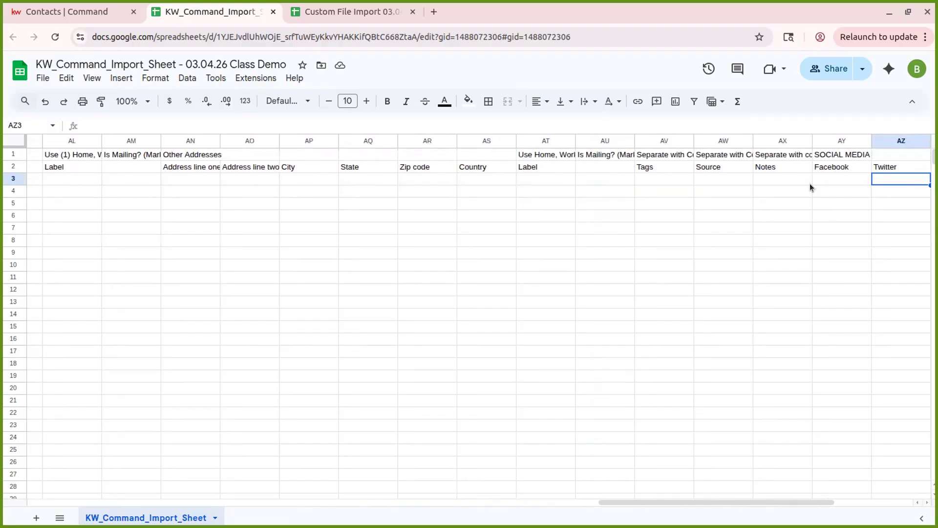
key(Tab)
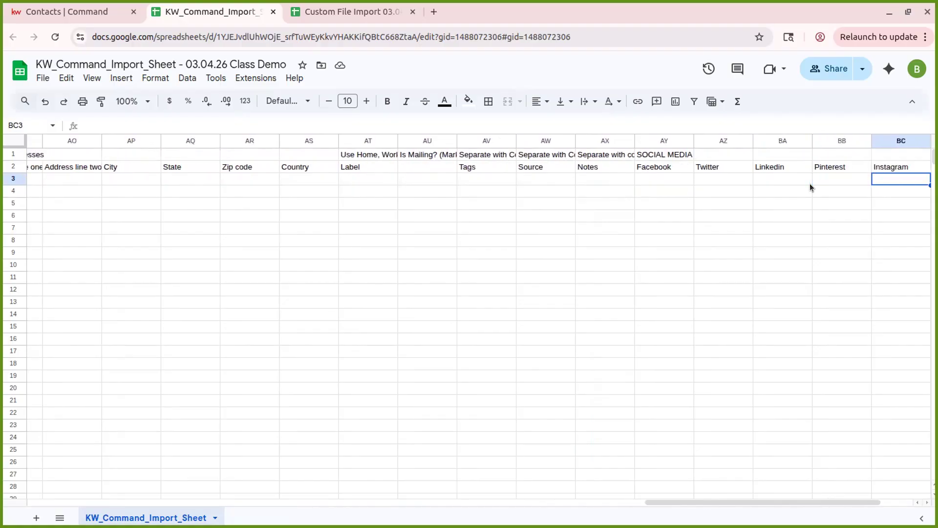
key(shift+Tab)
key(shift+Tab)
key(shift+Tab)
key(shift+Tab)
key(shift+Tab)
key(shift+Tab)
key(shift+Tab)
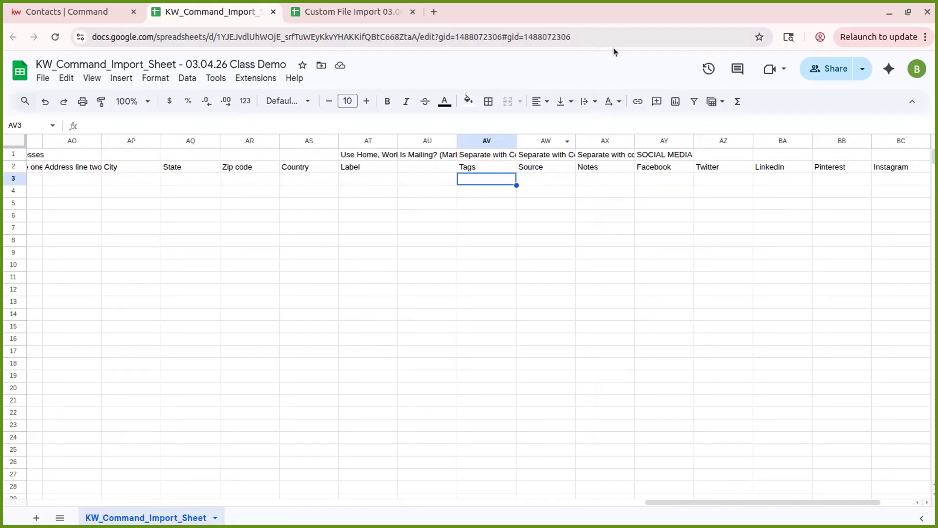
click(485, 154)
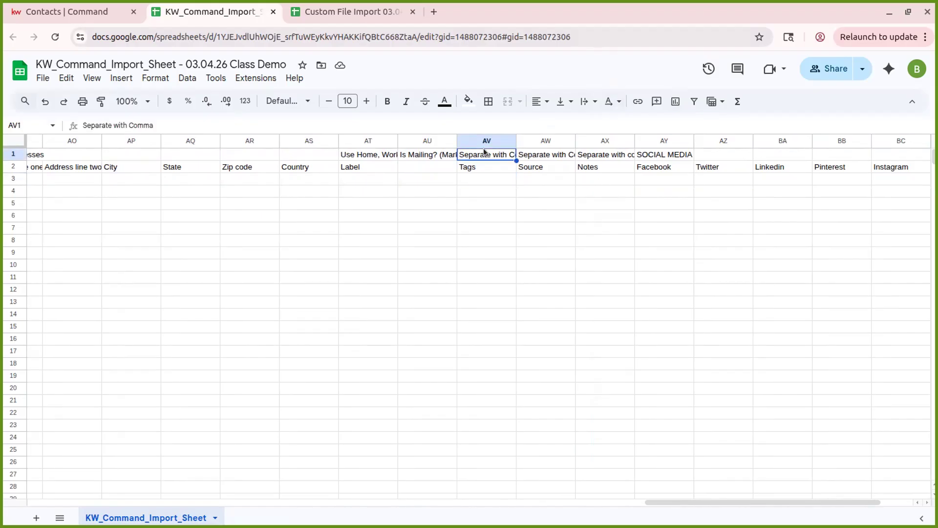
Enter the comma-separated tags "Class Demo, Import 03.04.2026" in cell AV3 of the Tags column.
click(493, 179)
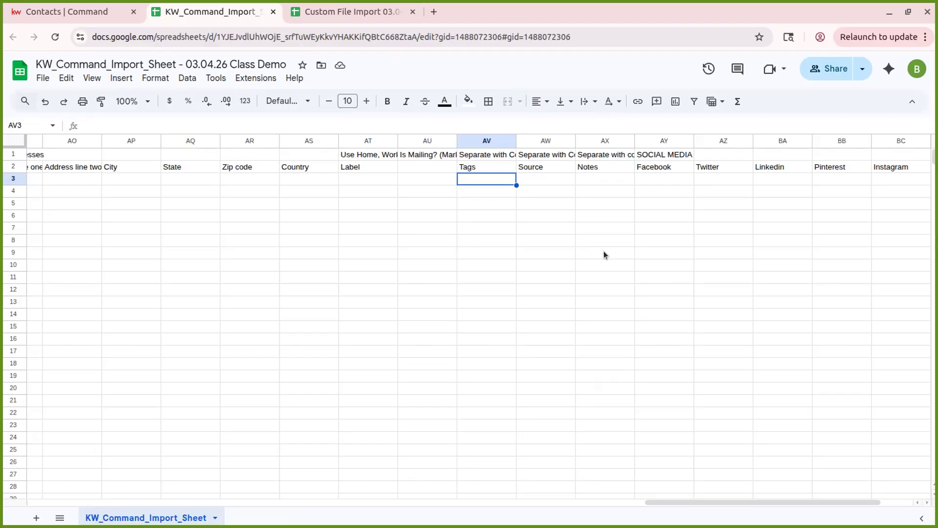
text(Den)
key(BackSpace)
text(m)
key(BackSpace)
key(BackSpace)
key(BackSpace)
text(C)
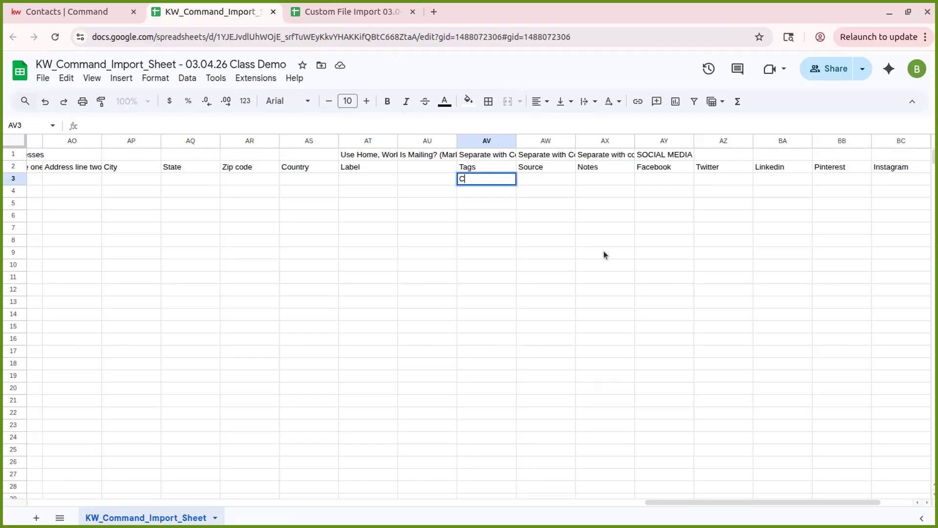
text(lass Demo,)
text(Im)
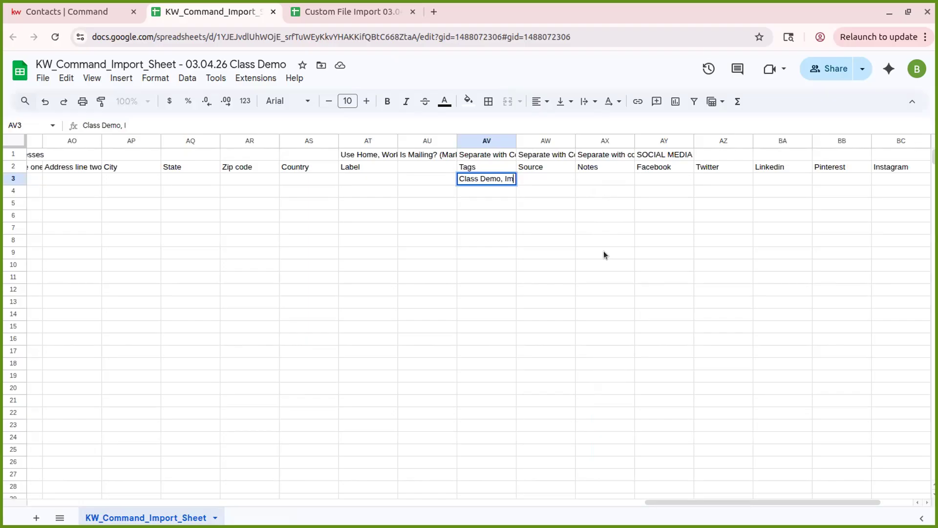
text(port 03.04.2026)
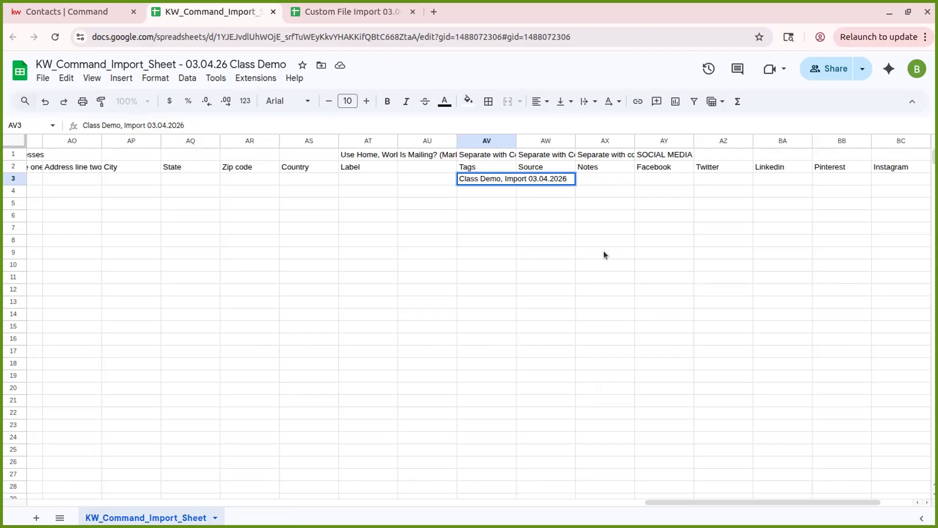
text(,)
key(BackSpace)
Copy the tags text from AV3 into cell AV4 for the second sample contact.
triple_click(467, 179)
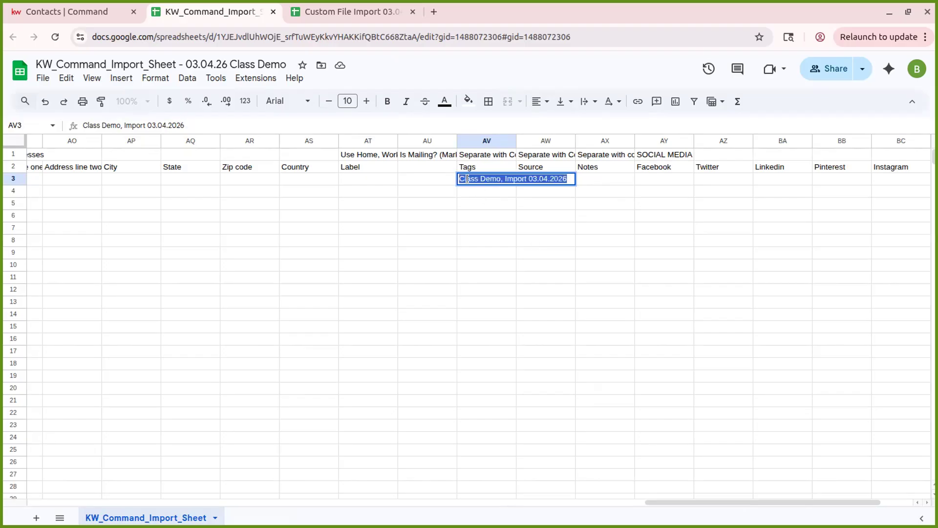
key(ctrl+c)
click(485, 194)
key(ctrl+v)
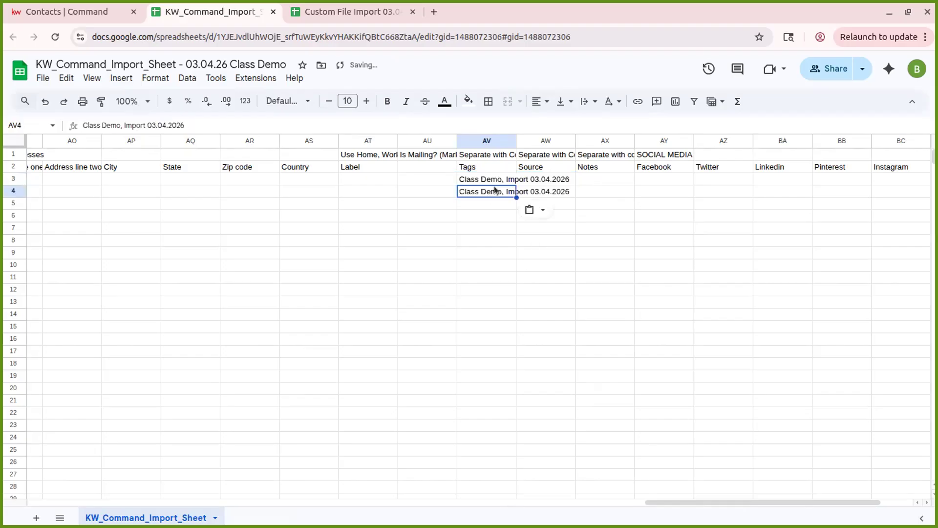
Enter the second sample contact's first name in A4 and last name in C4.
drag(687, 502, 69, 503)
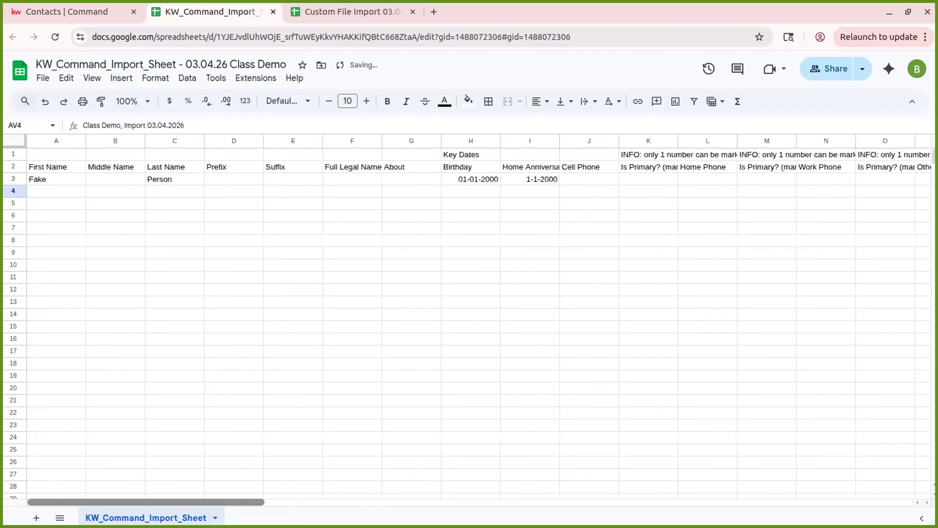
click(34, 191)
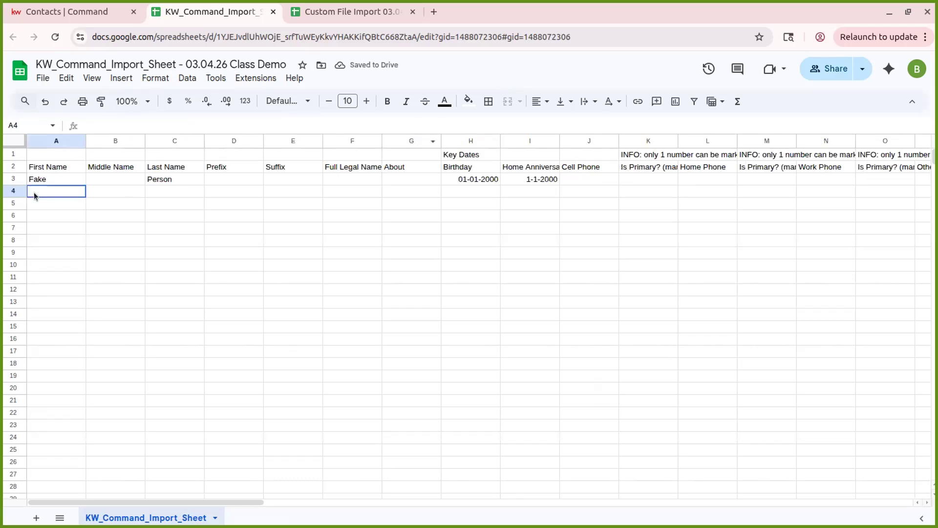
text(Demo)
key(Tab)
key(Tab)
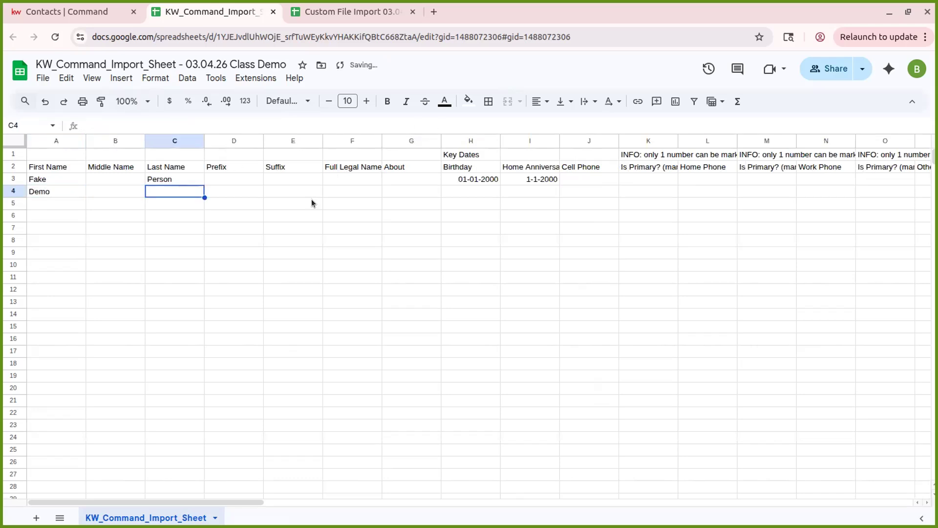
text(Neighbor)
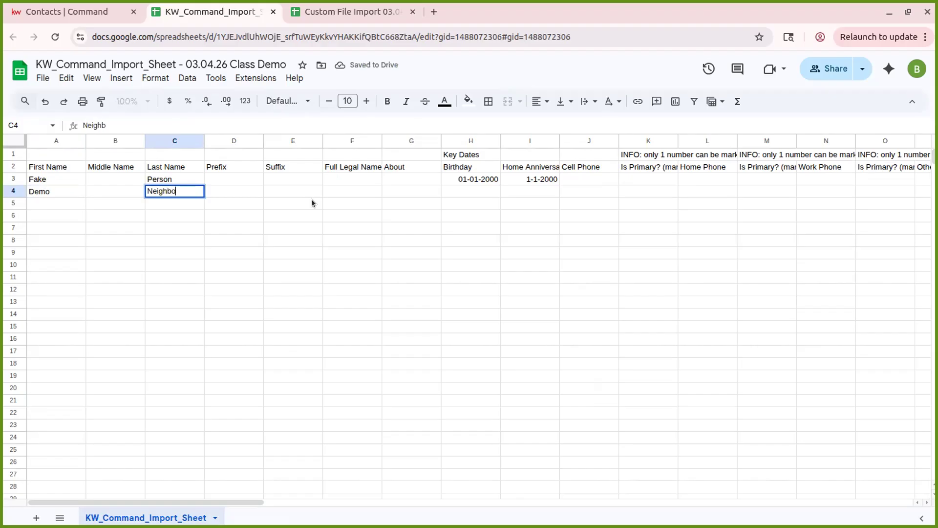
click(151, 205)
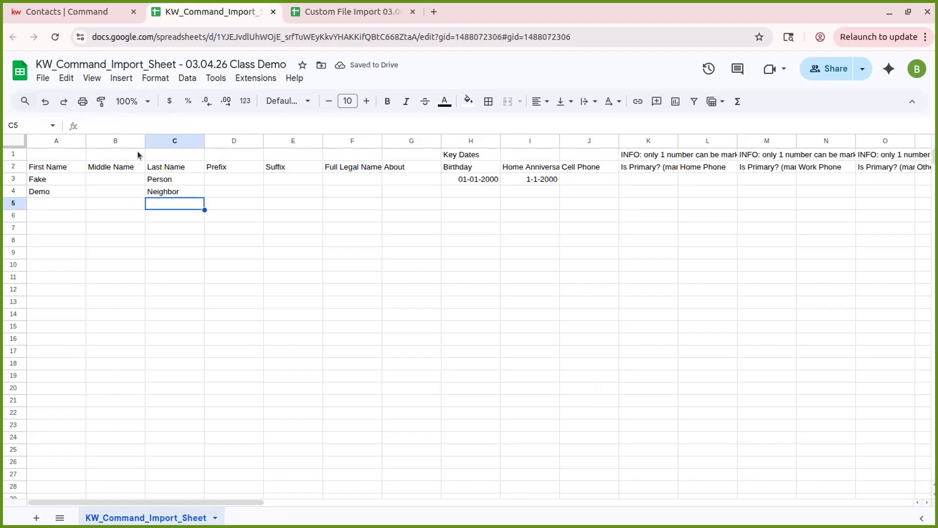
Download the completed template sheet as Comma Separated Values (.csv) and return to the Upload File dialog in KW Command.
click(43, 79)
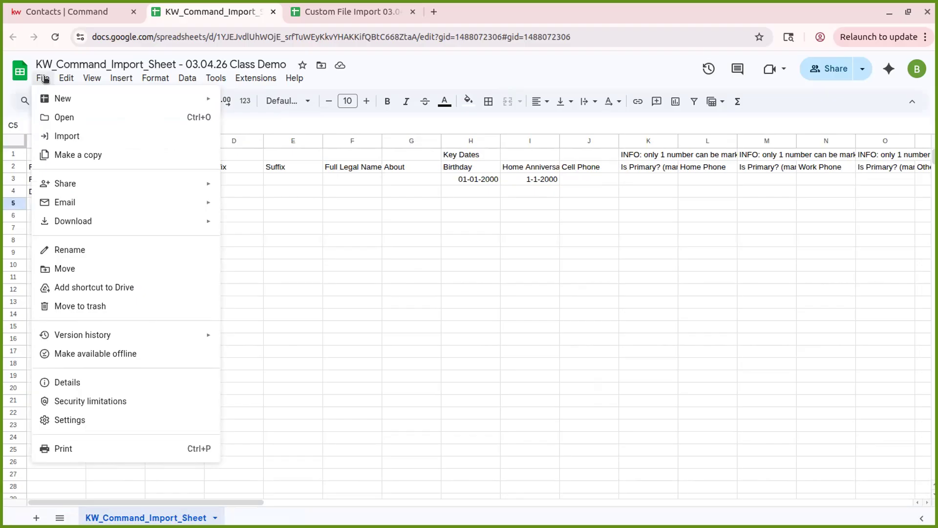
mouse_move(210, 222)
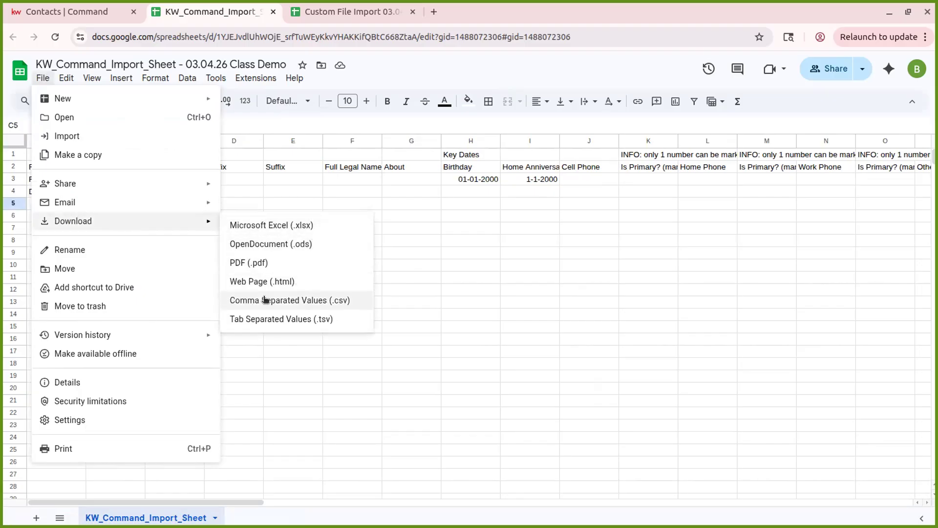
click(335, 301)
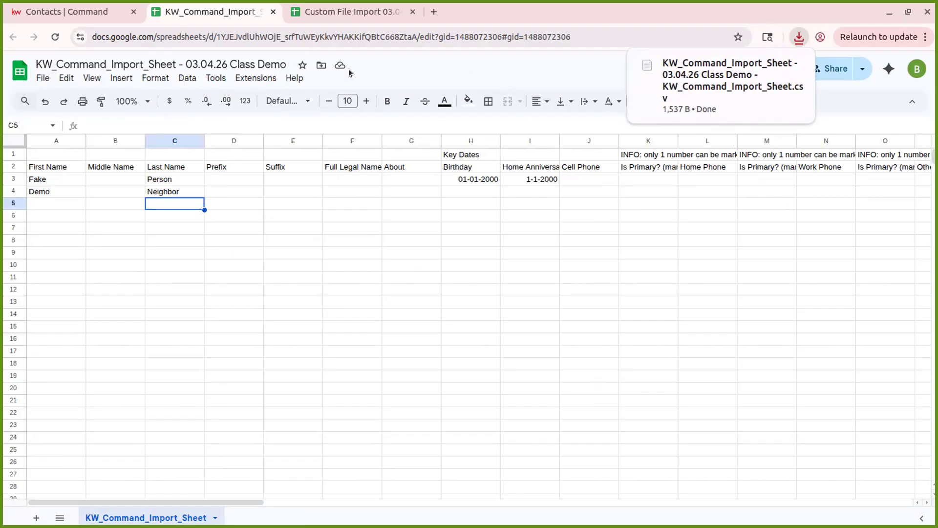
click(104, 7)
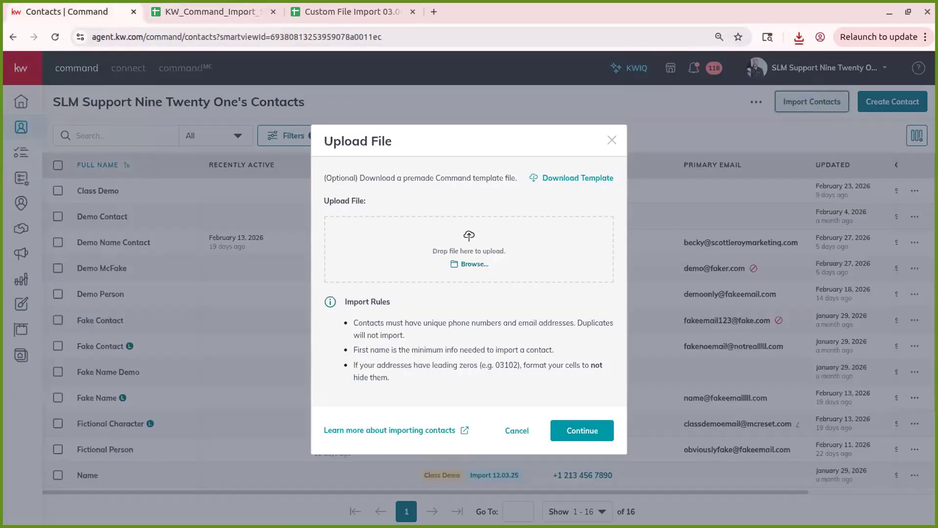
Switch to the Custom File Import 03.04.2026 spreadsheet and add the headers Tags in C1 and Phone Number in D1.
click(314, 17)
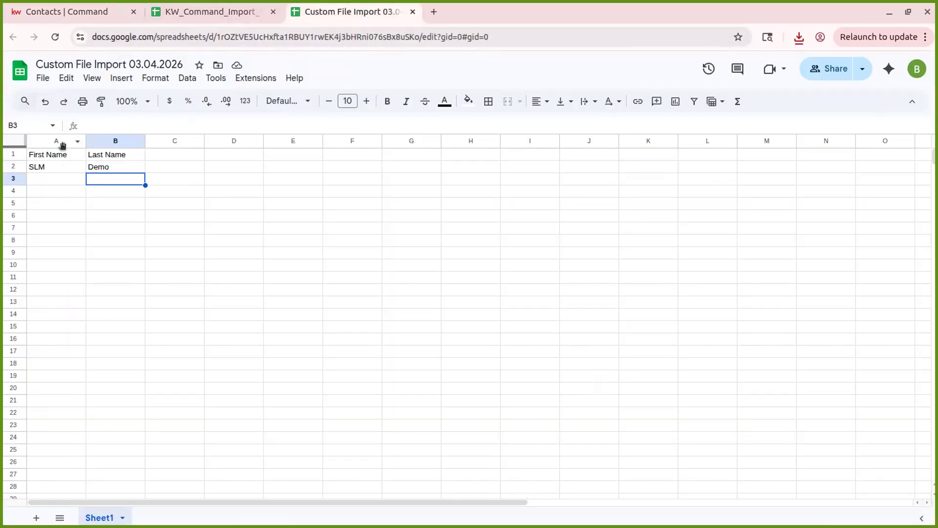
click(13, 154)
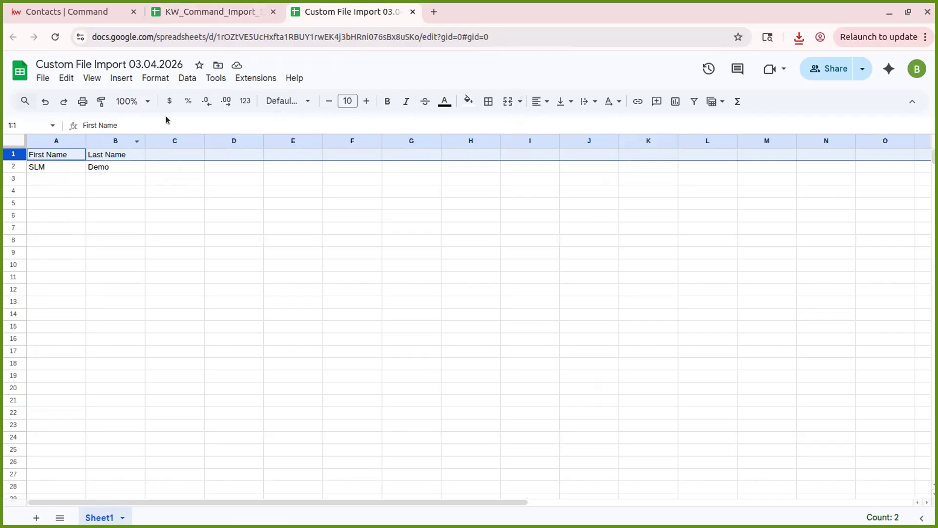
click(175, 154)
text(Tags)
key(Tab)
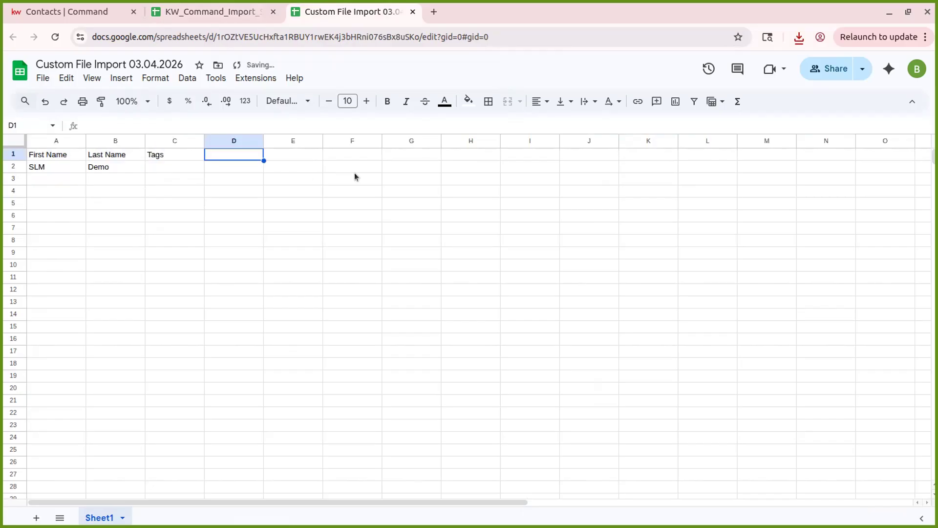
text(Phone Number)
key(Tab)
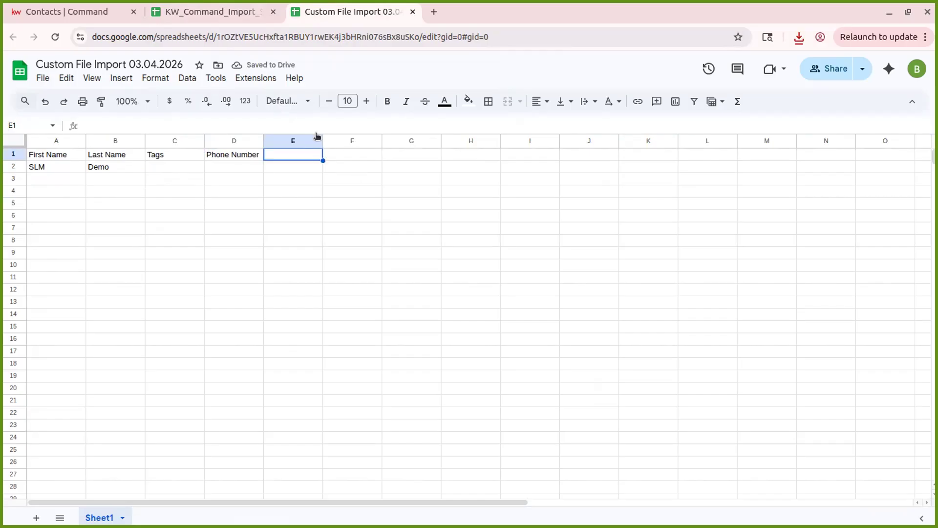
Enter the tags "Class Demo, Import 03.04.2026" in cell C2 for the first contact.
click(185, 170)
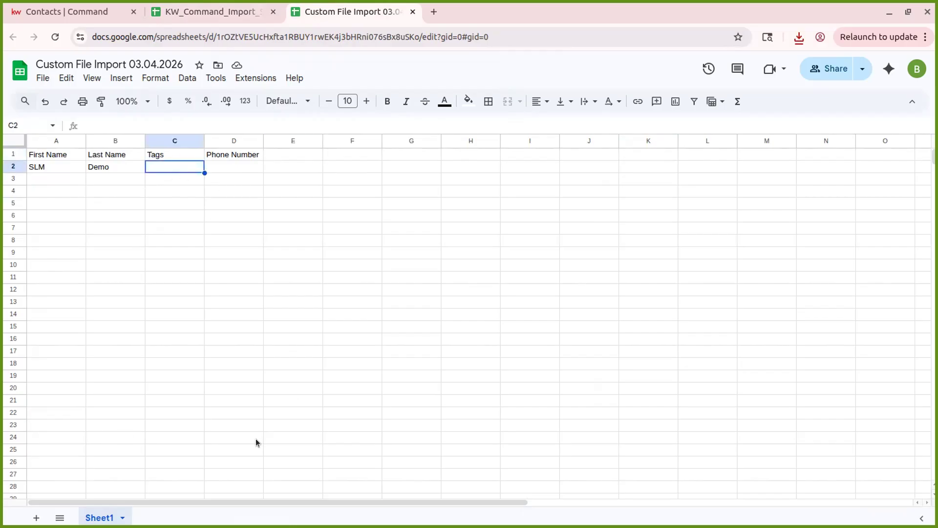
text(Demo)
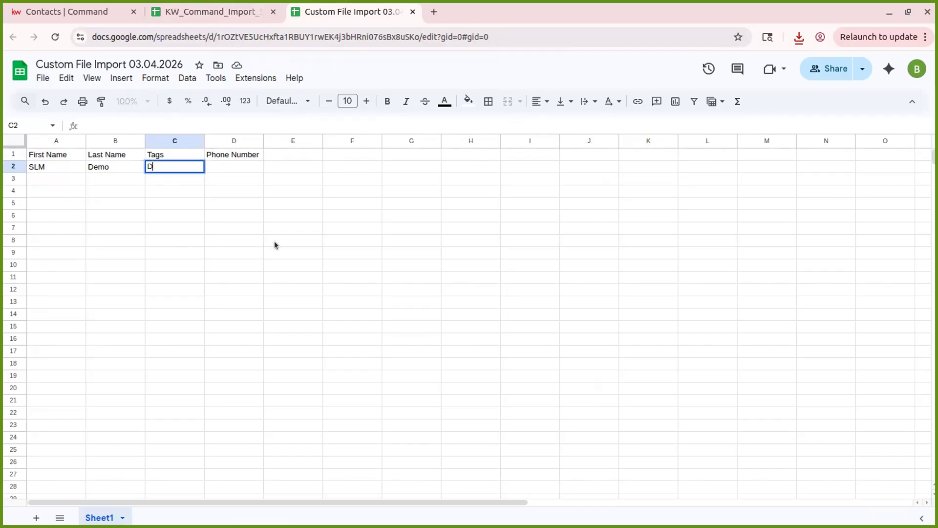
key(BackSpace)
key(BackSpace)
key(BackSpace)
key(BackSpace)
text(Class Demo, )
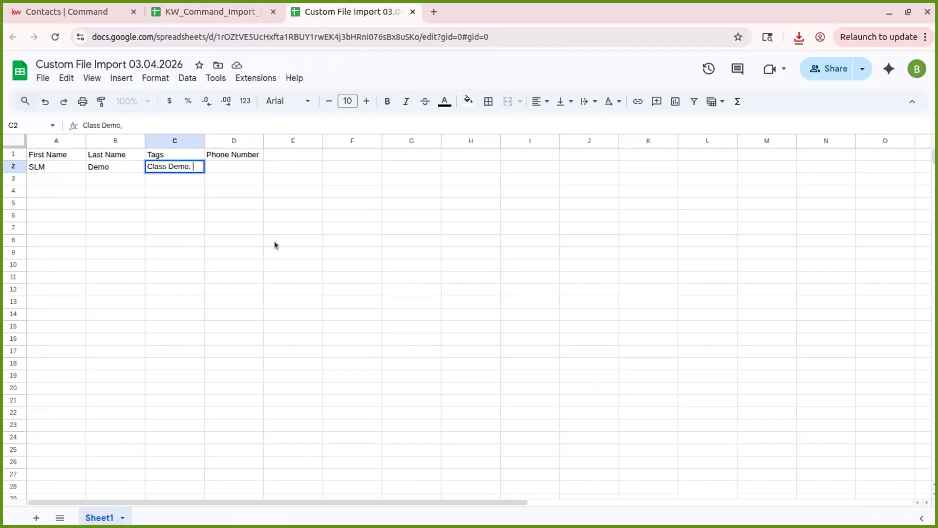
text(Import 03.)
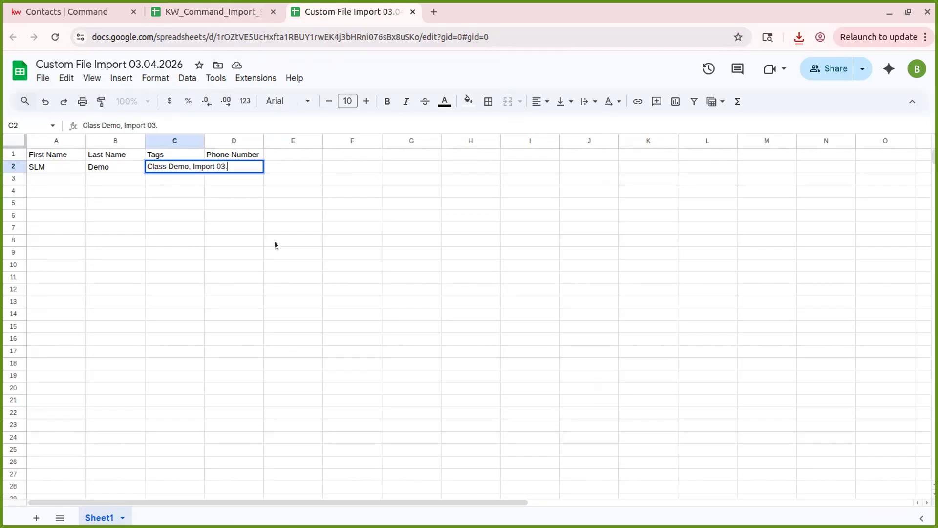
text(04.2026)
key(Tab)
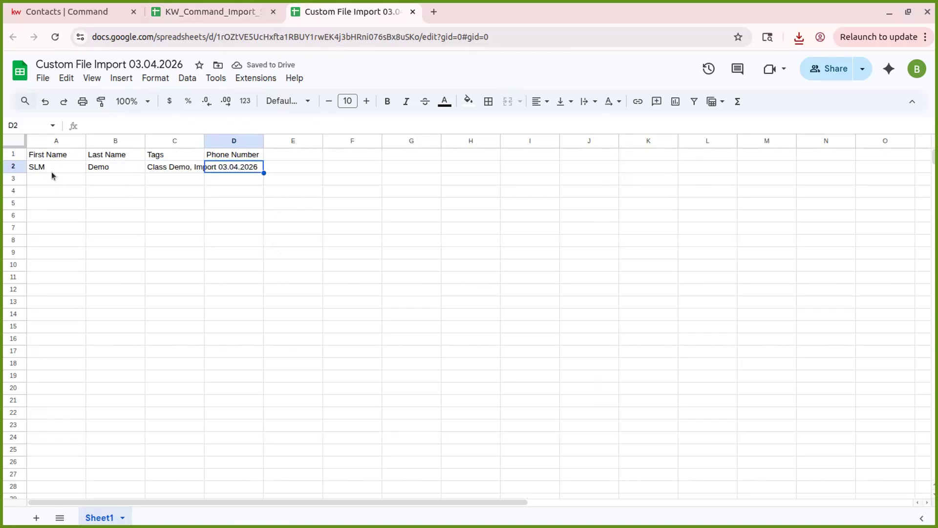
Enter a second contact's first name in A3 and last name in B3.
key(Return)
text(Demo)
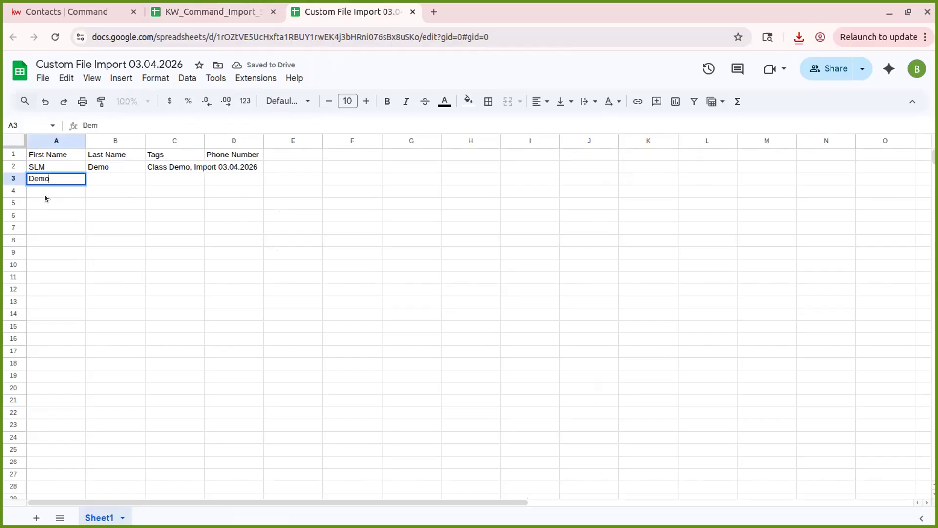
key(Tab)
text(Contact)
key(Tab)
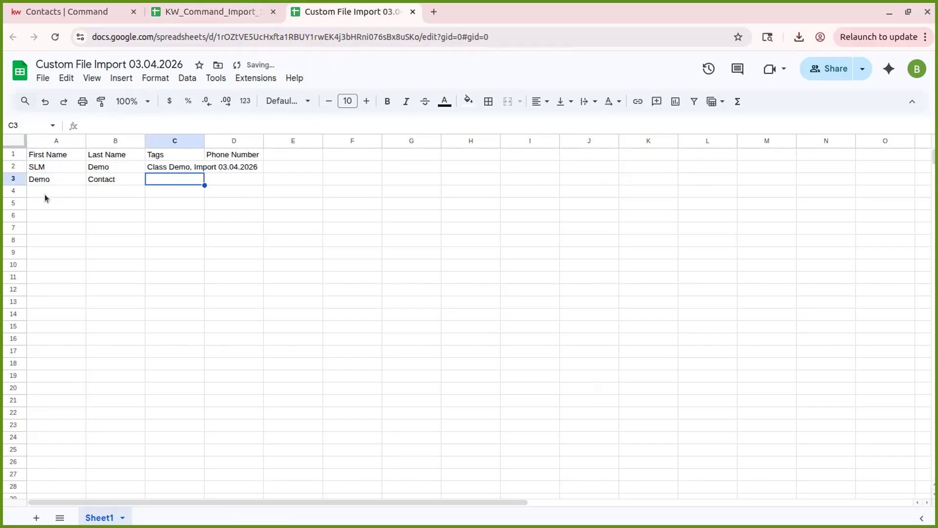
Copy the tags from C2 into cell C3 for the second contact.
click(172, 166)
key(ctrl+c)
click(179, 176)
key(ctrl+v)
Enter the second contact's sample phone number in cell D3, with the digit groups separated by hyphens.
click(249, 180)
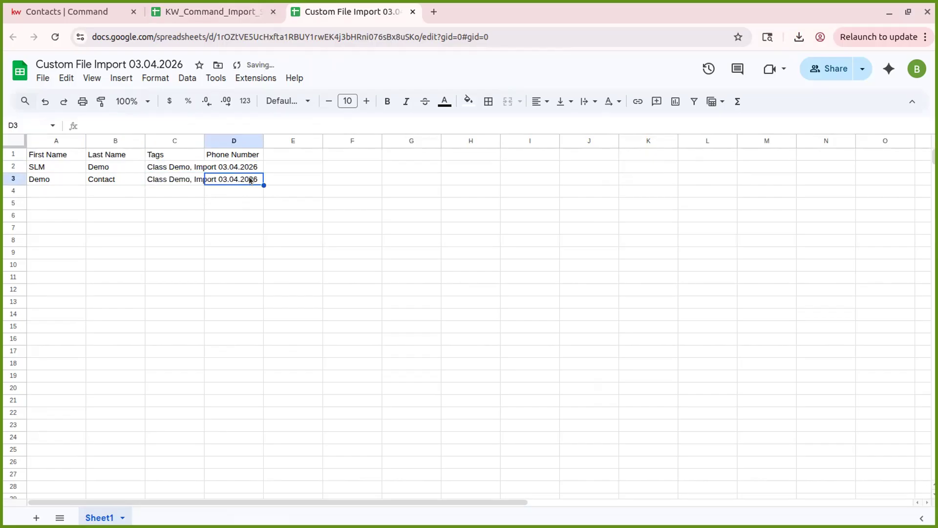
text(123-456-)
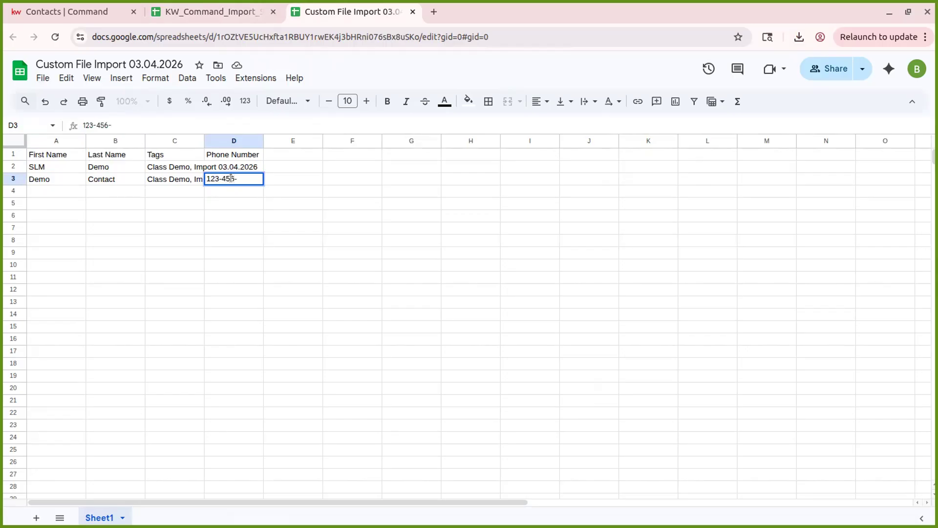
text(7890)
click(257, 215)
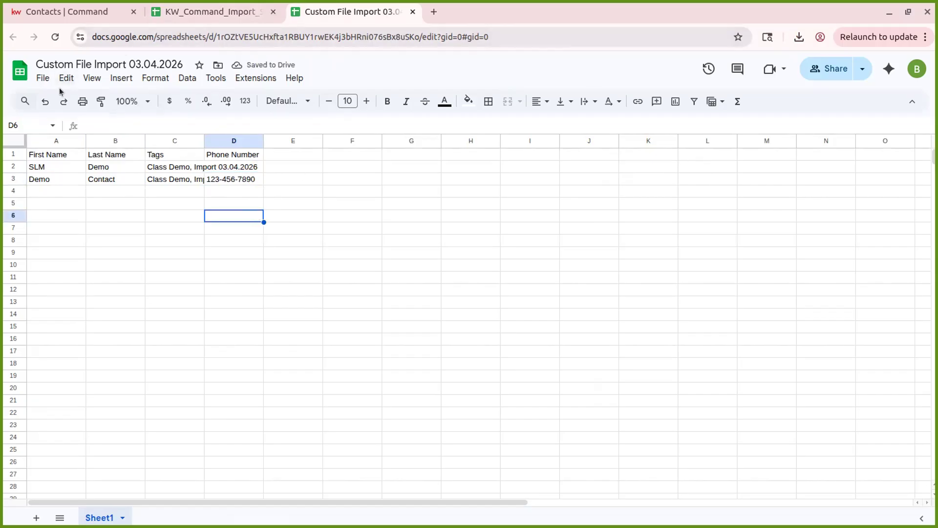
Download the Custom File Import 03.04.2026 spreadsheet as a comma-separated values (.csv) file.
click(39, 81)
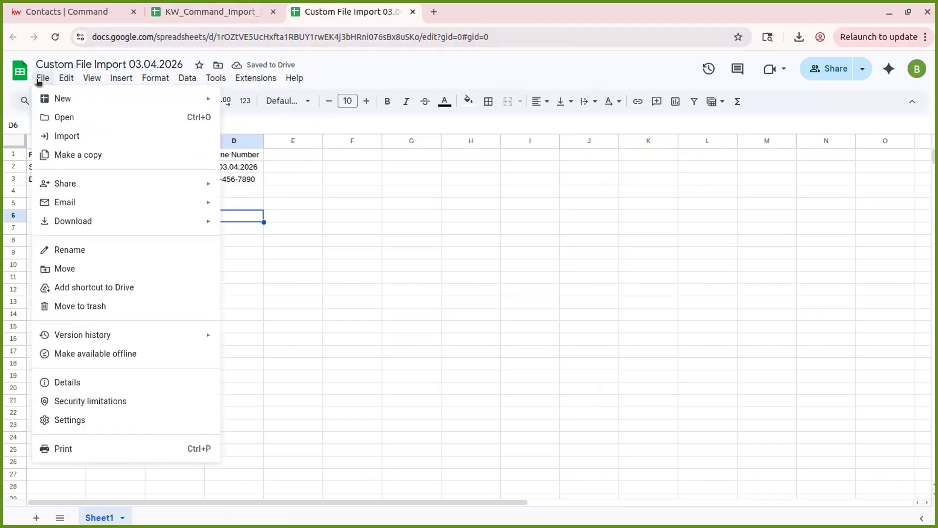
mouse_move(129, 221)
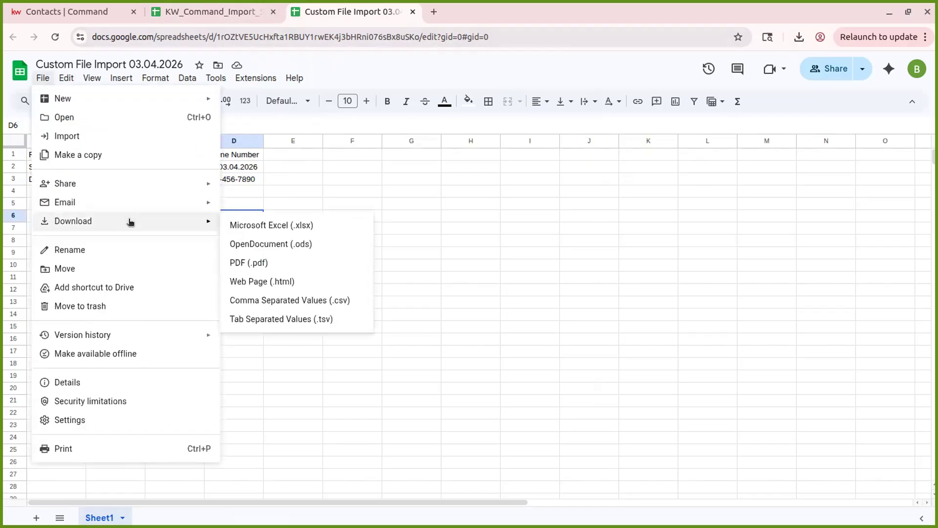
click(299, 301)
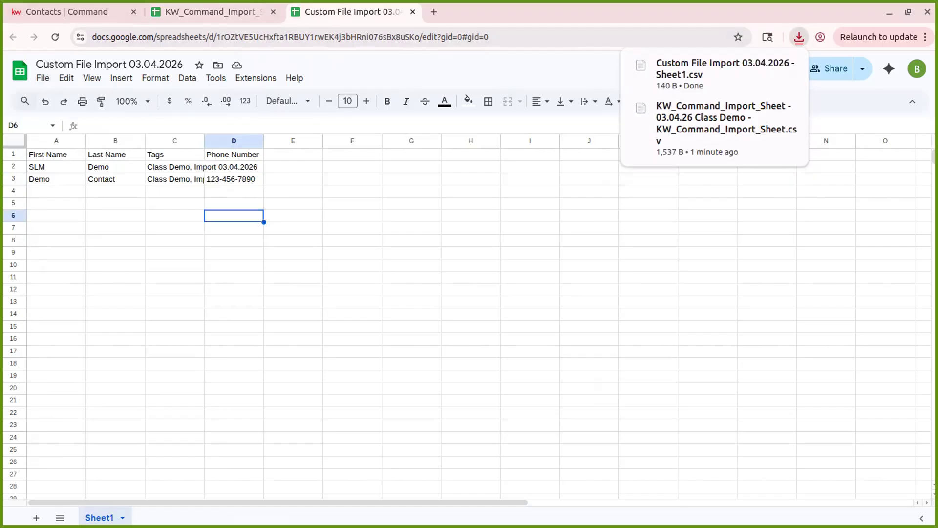
Switch to KW Command, upload the downloaded KW_Command_Import_Sheet CSV to the contact import, and continue to its review.
click(54, 11)
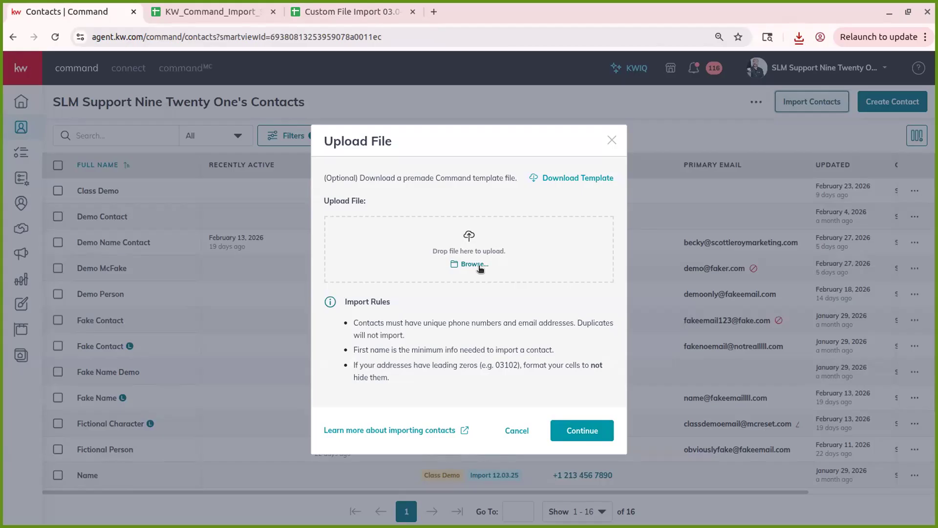
click(800, 35)
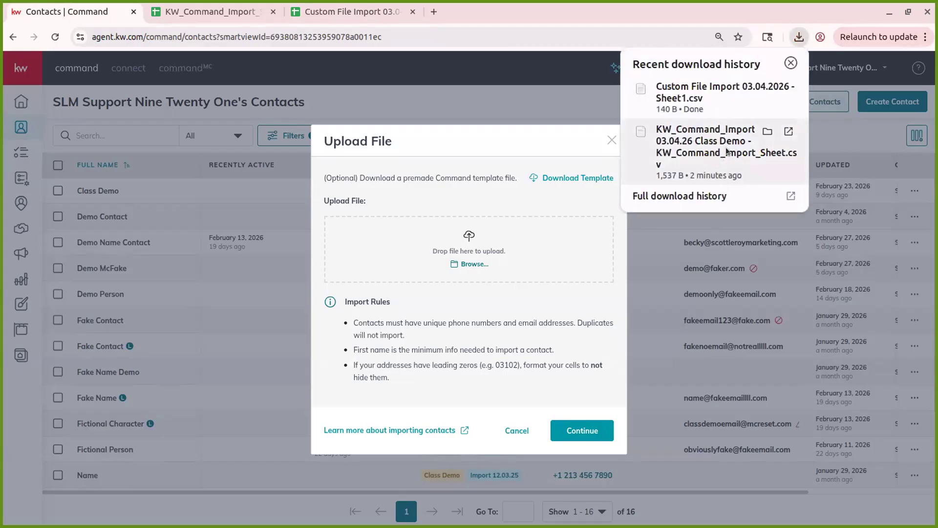
drag(727, 149, 445, 255)
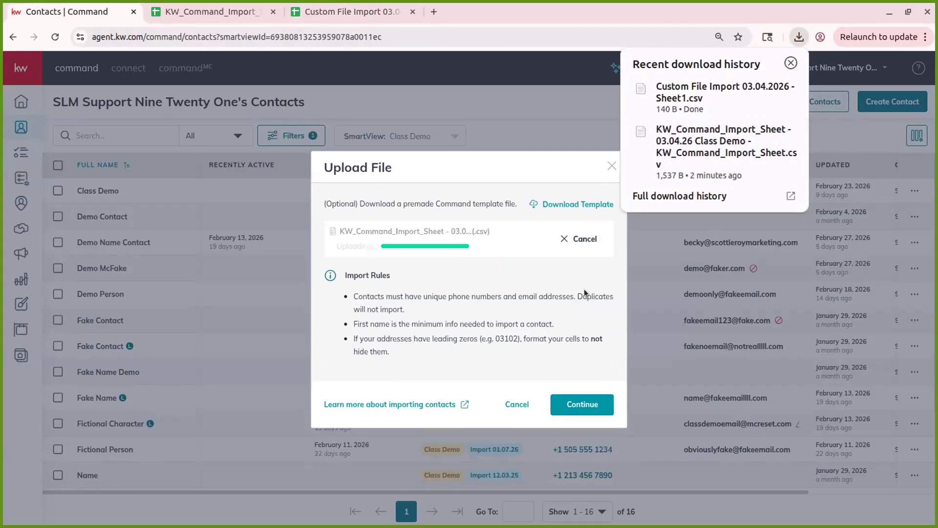
click(652, 315)
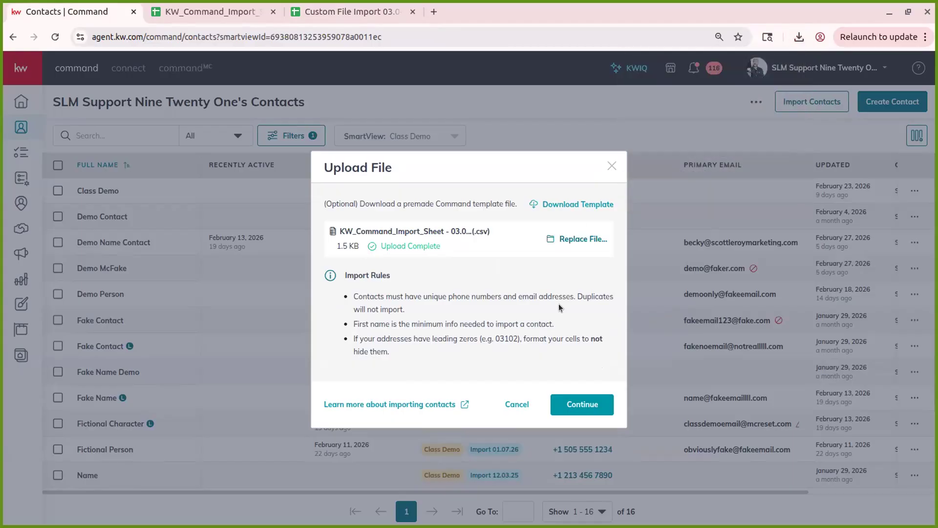
click(584, 399)
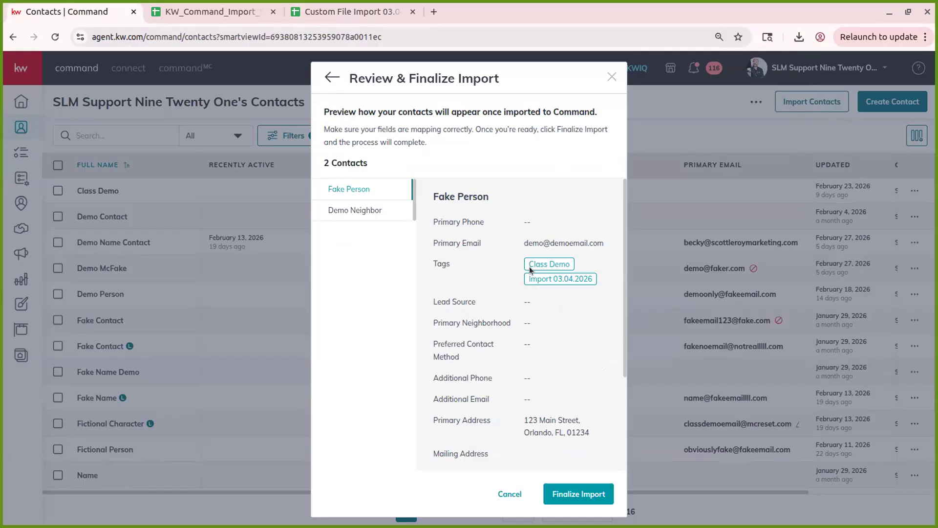
Review the field previews of both template contacts, then finalize the import and return to the contacts list.
scroll(529, 266, down, 3)
scroll(529, 266, up, 3)
scroll(470, 430, down, 3)
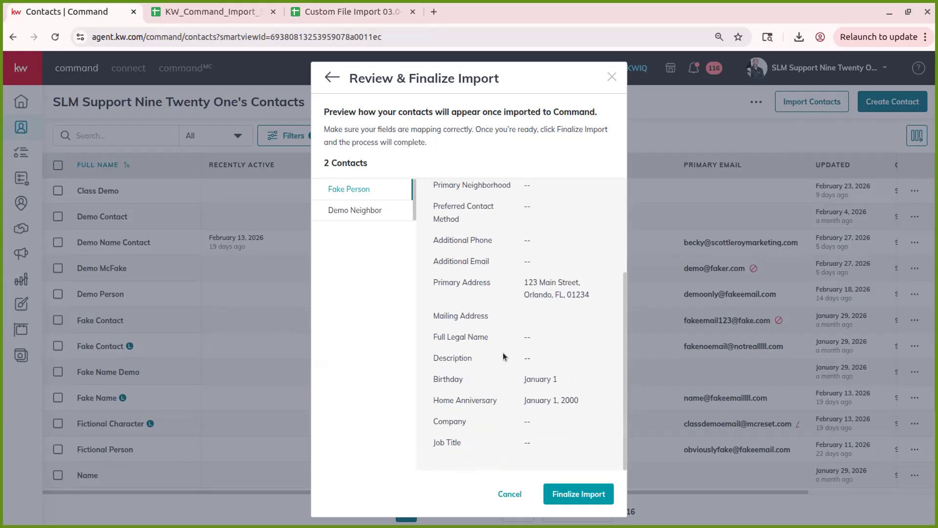
scroll(464, 341, up, 3)
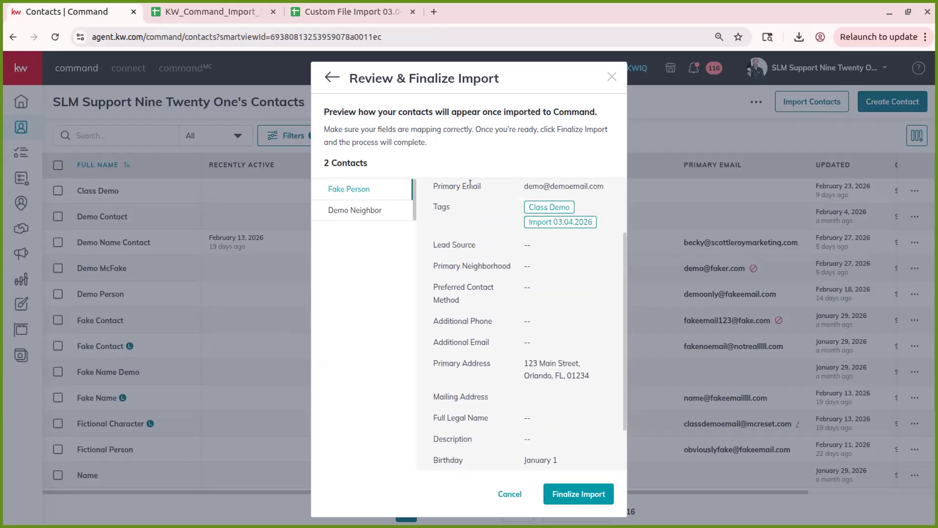
click(372, 207)
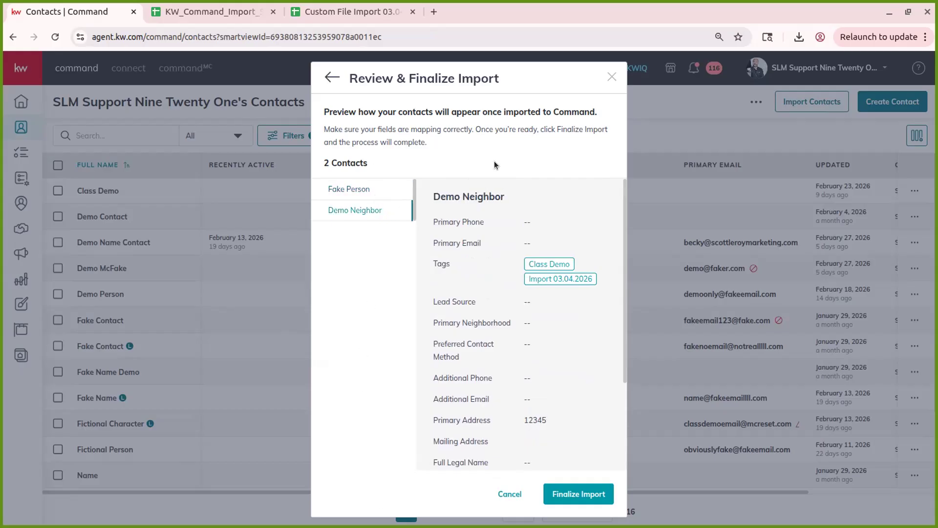
scroll(575, 307, down, 3)
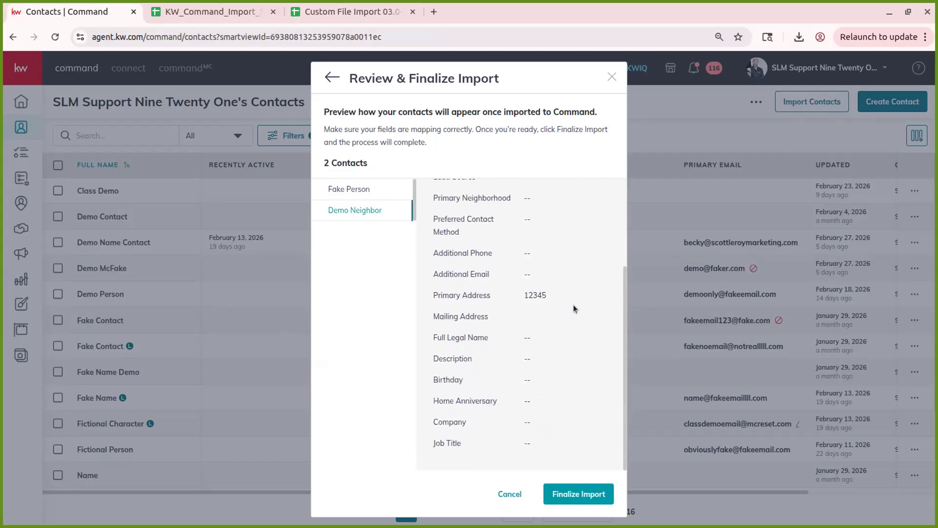
scroll(574, 309, up, 3)
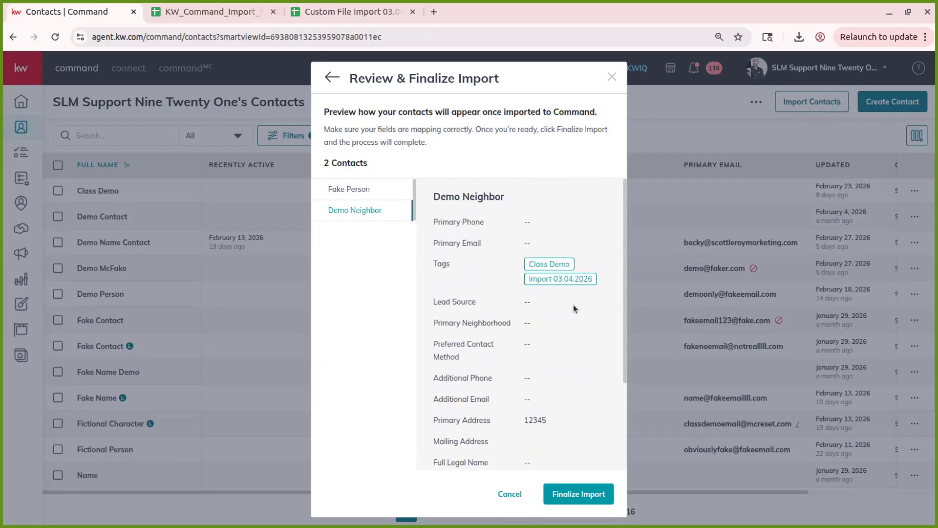
click(565, 493)
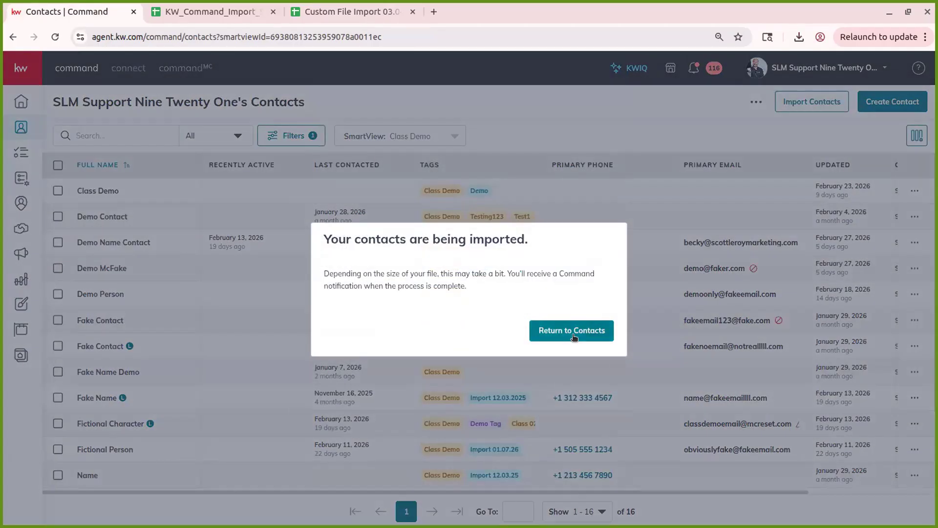
click(575, 336)
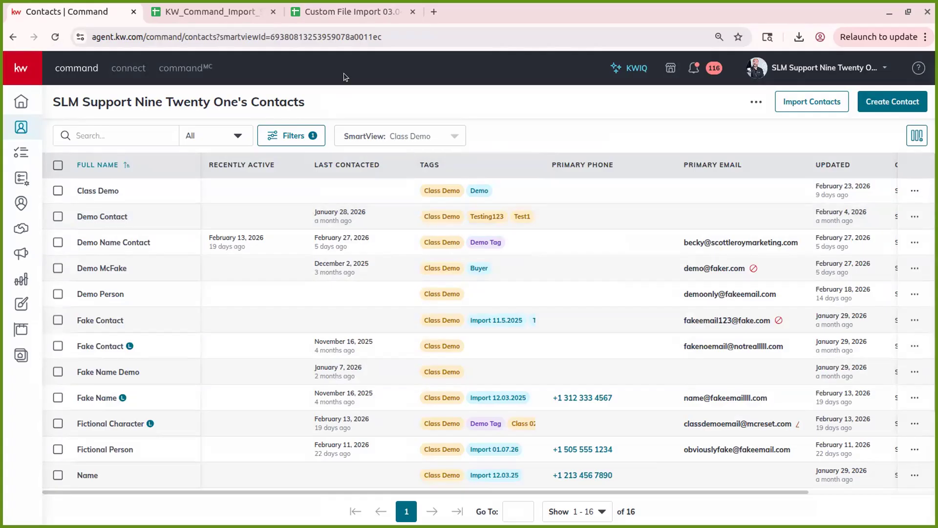
Refresh the contacts list and check the unread notifications for the contact import's result.
click(55, 33)
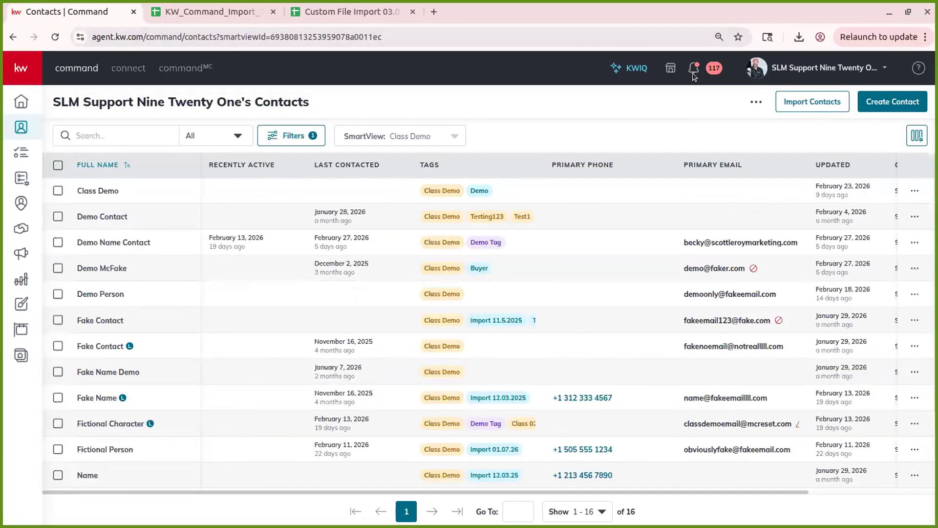
click(693, 71)
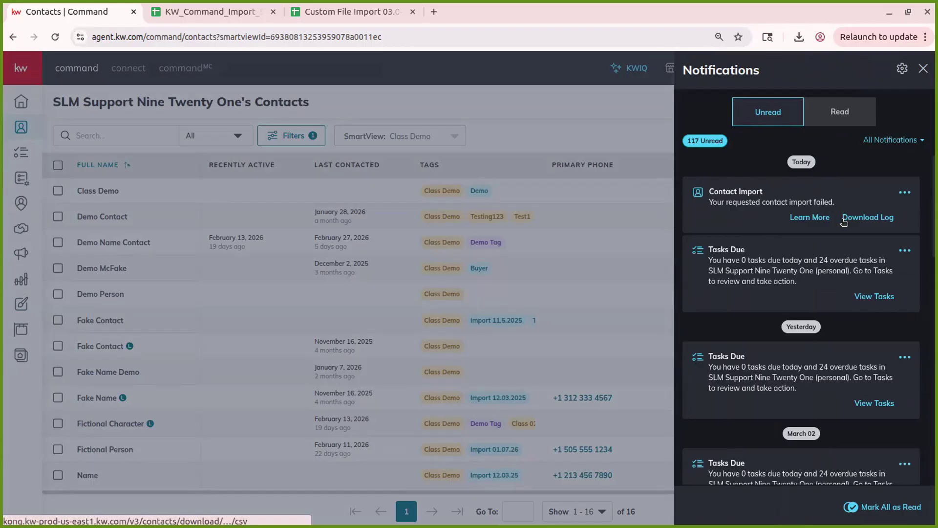
click(922, 69)
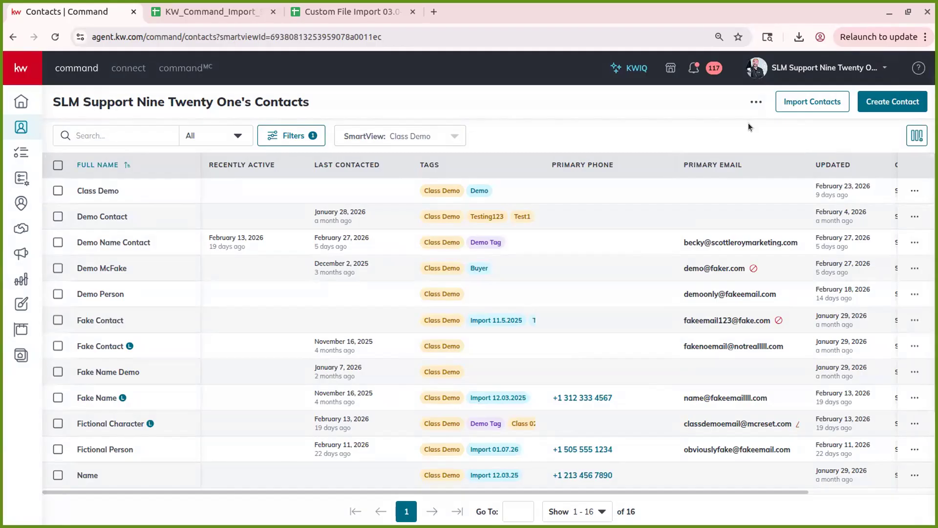
Start another contact import with the downloaded Custom File Import 03.04.2026 CSV and continue to field matching.
click(786, 103)
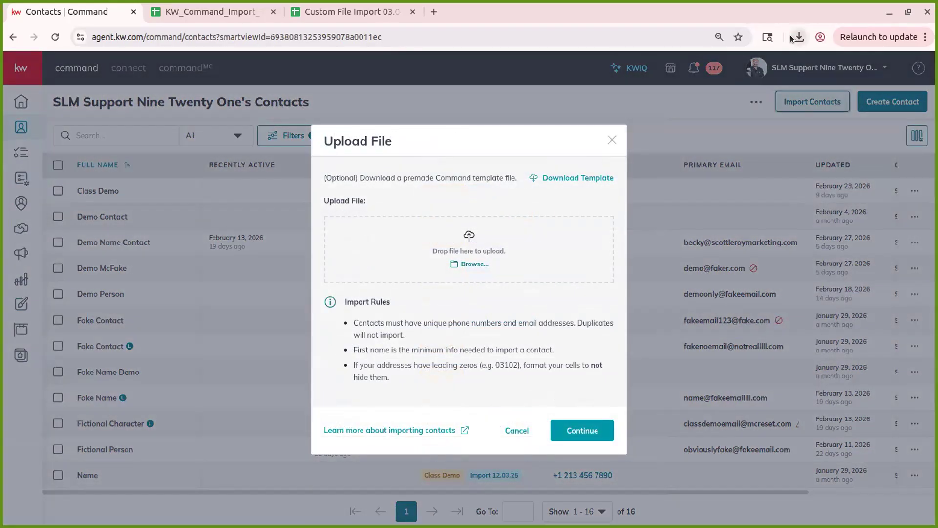
click(799, 36)
drag(704, 87, 462, 264)
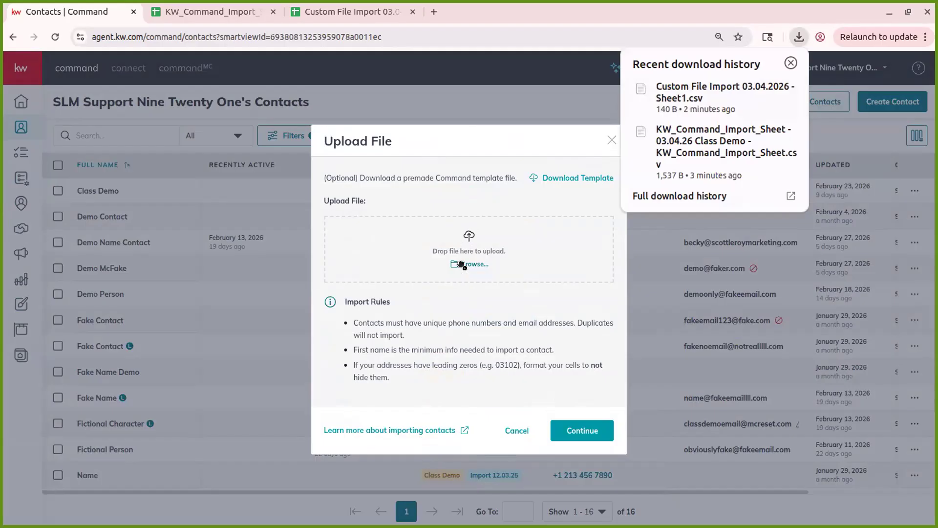
click(548, 341)
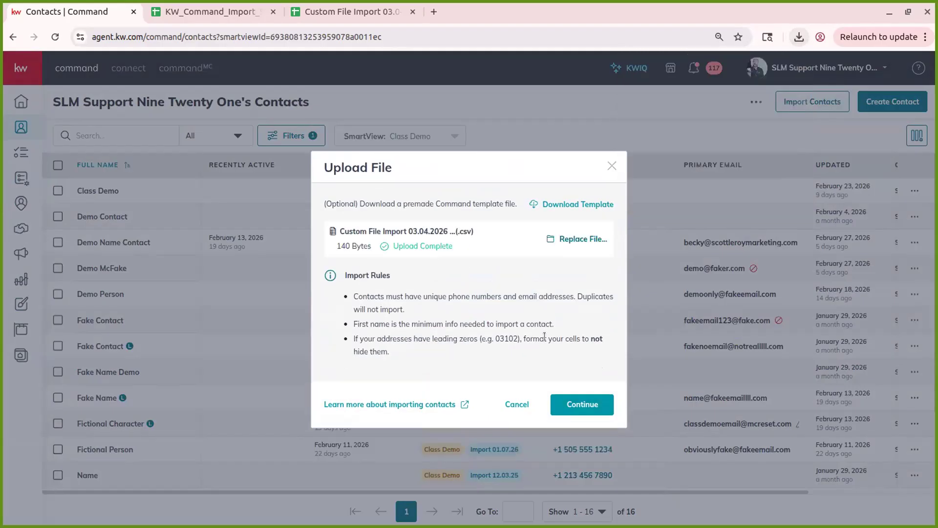
click(587, 404)
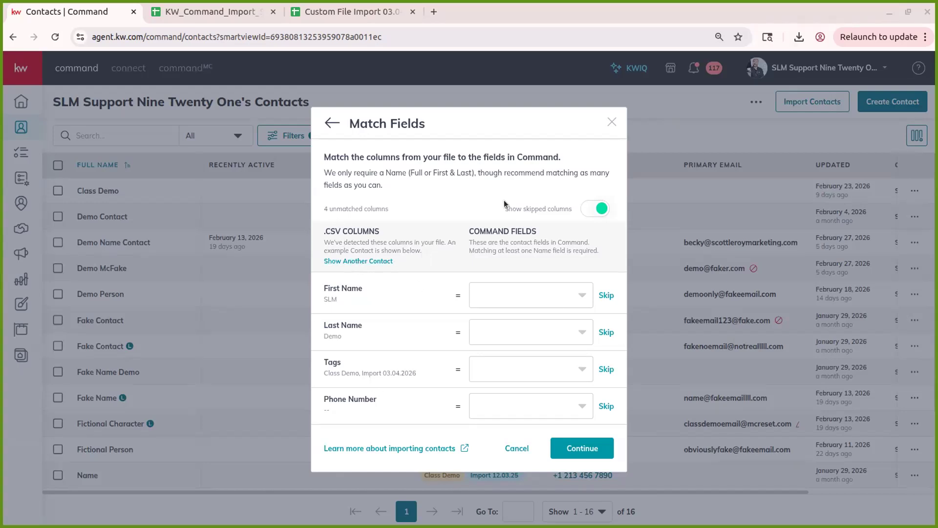
Match the file's First Name, Last Name and Tags columns to the Command fields of the same names.
click(511, 295)
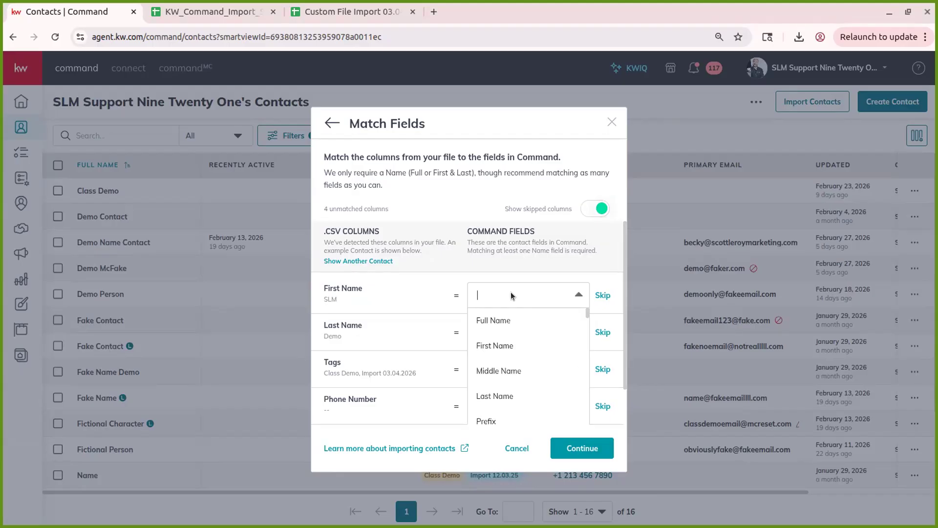
click(505, 348)
click(520, 332)
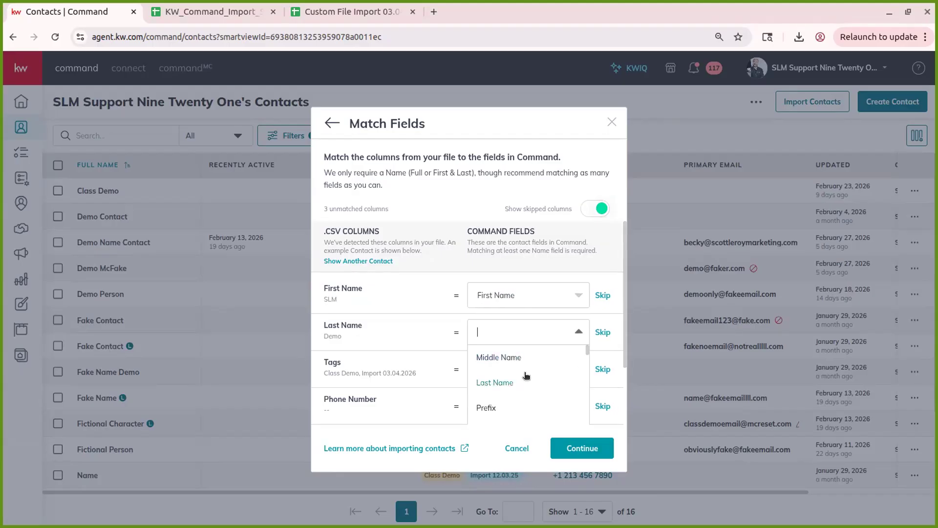
click(522, 385)
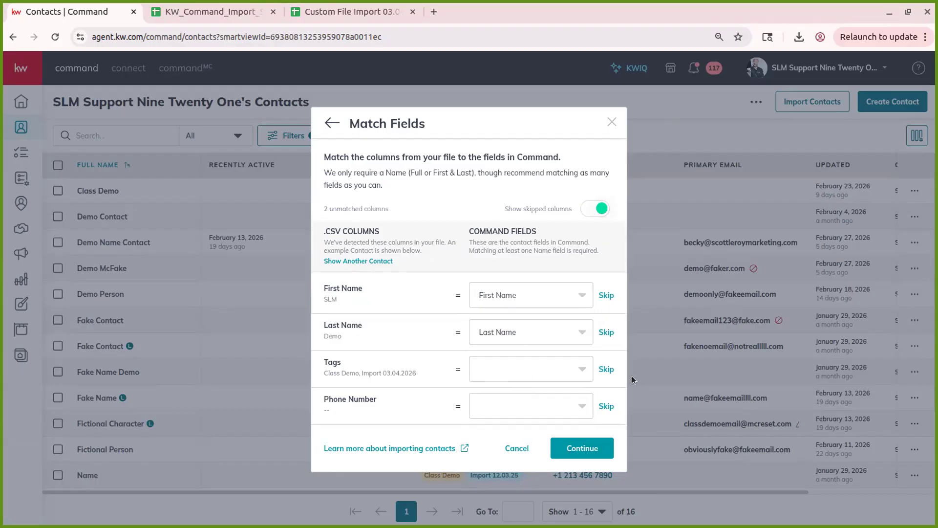
click(514, 371)
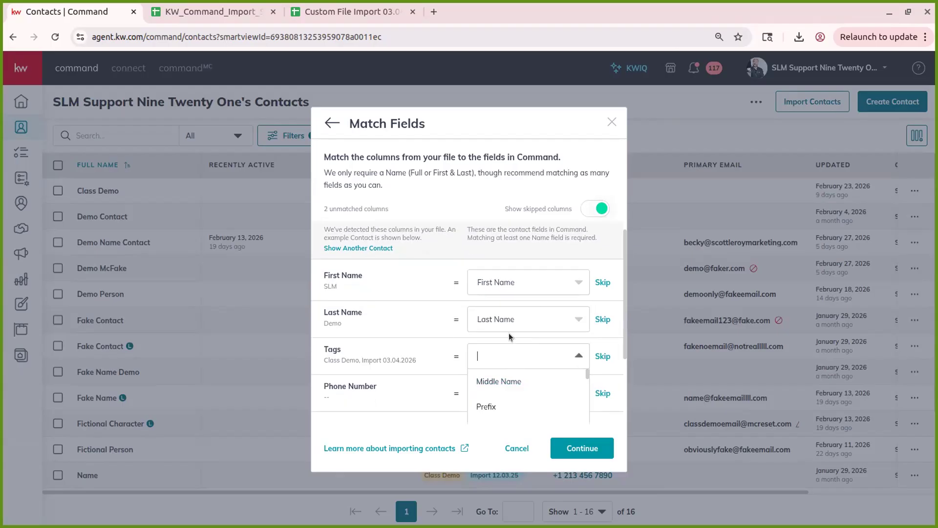
text(tags)
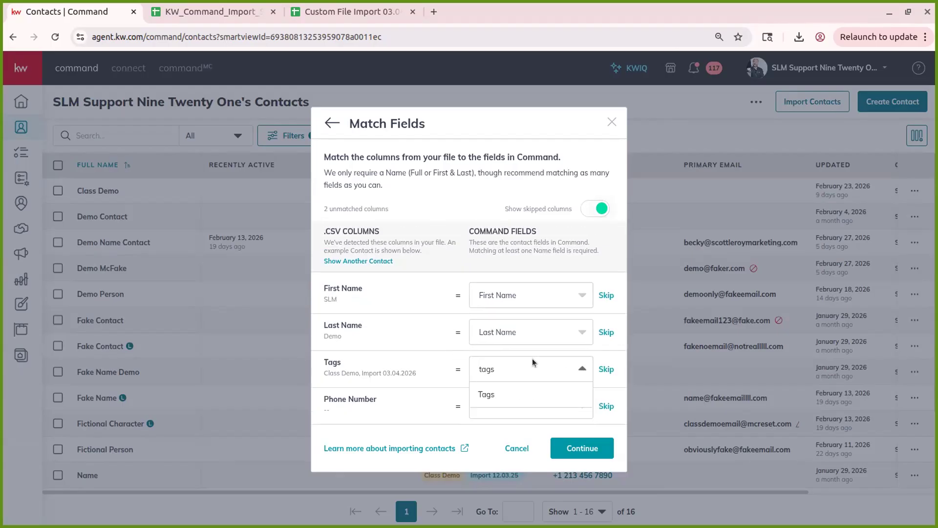
click(517, 387)
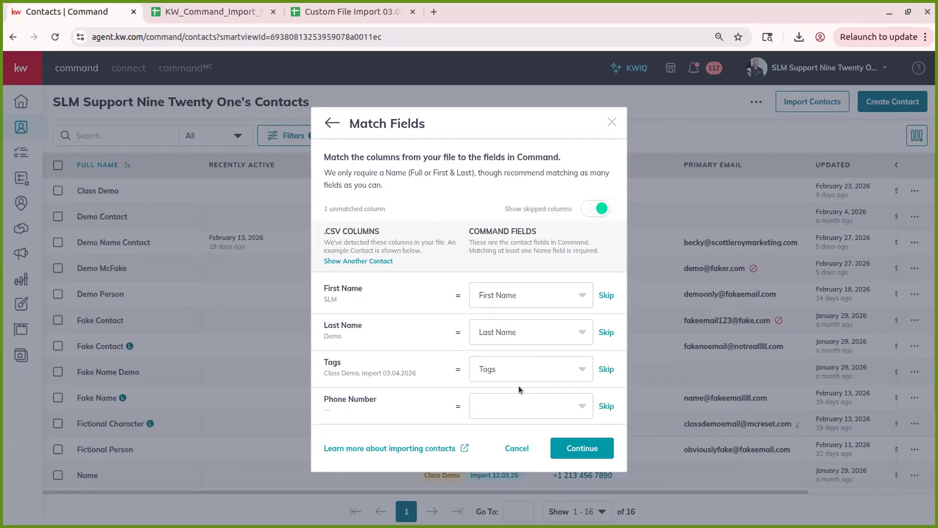
Skip the Phone Number column in the field matching and continue to the import review.
click(512, 406)
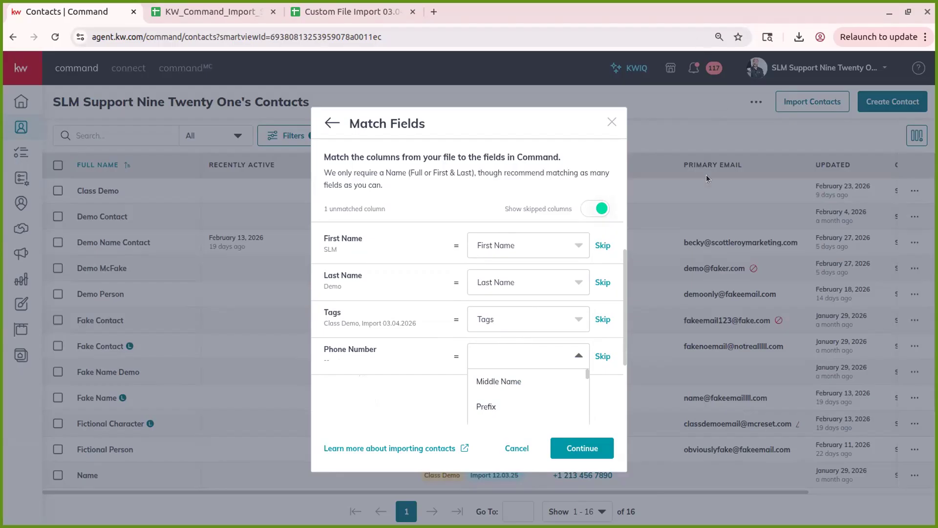
click(601, 355)
click(606, 406)
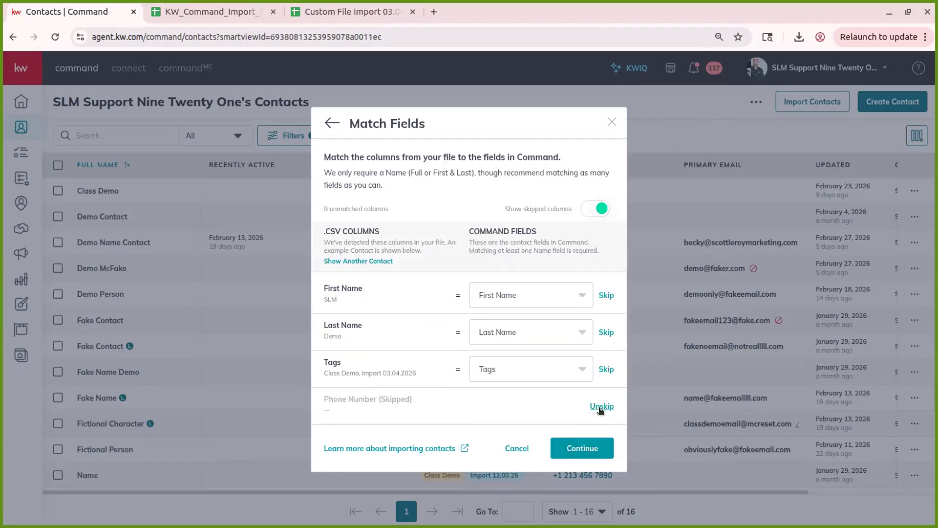
click(590, 445)
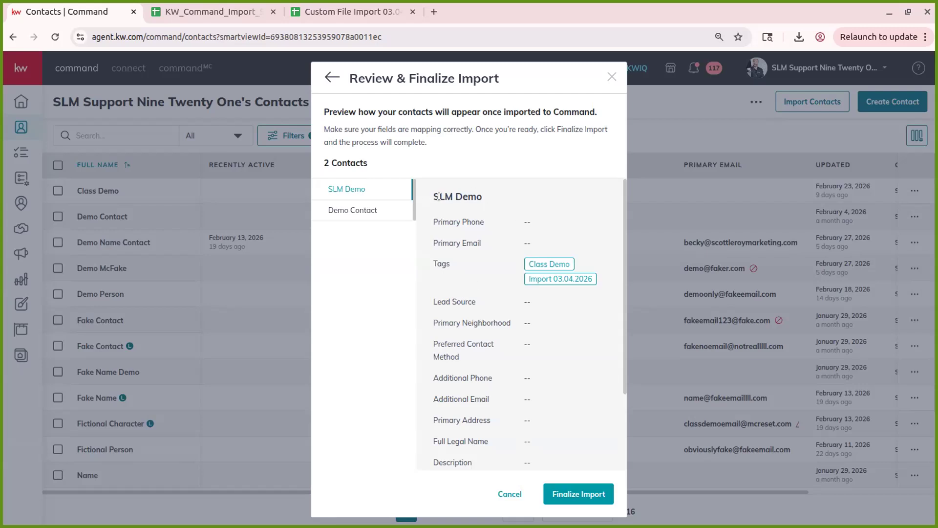
Check both contact previews and finalize the custom file import, returning to a refreshed contacts list.
click(364, 214)
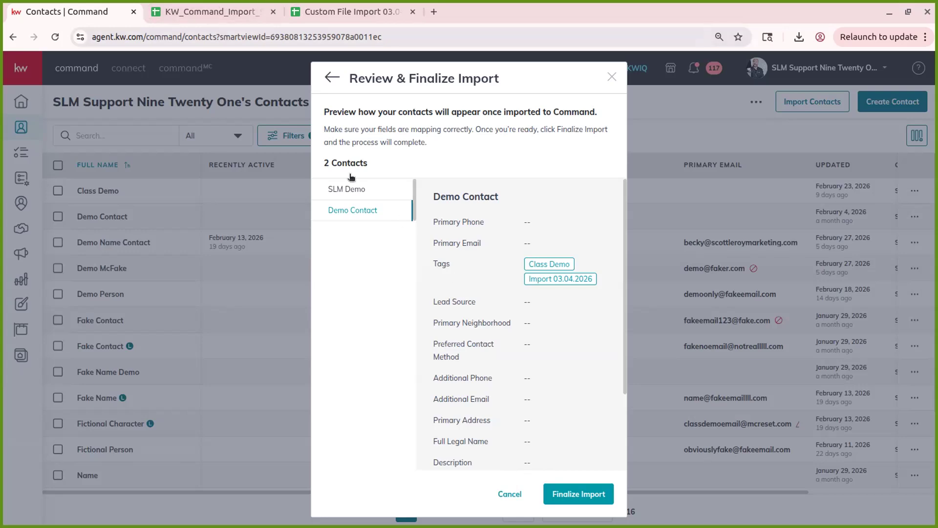
click(382, 192)
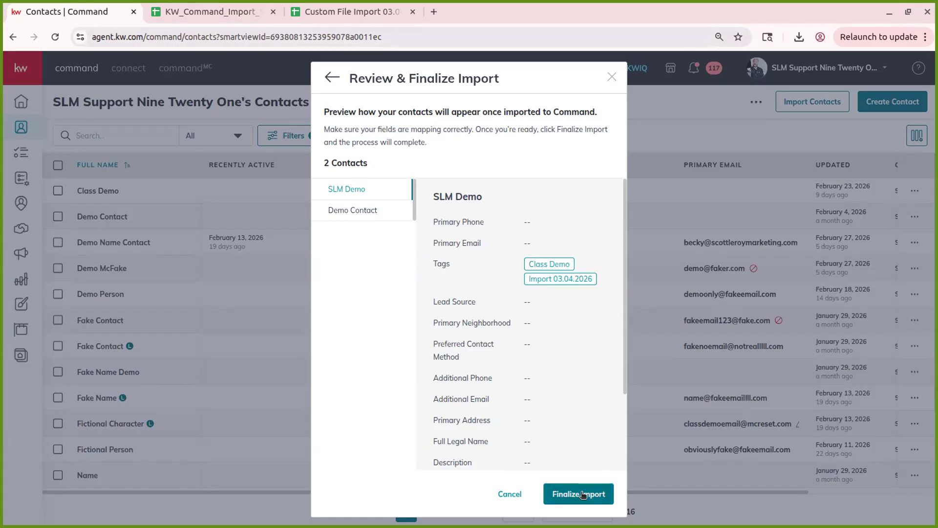
click(582, 494)
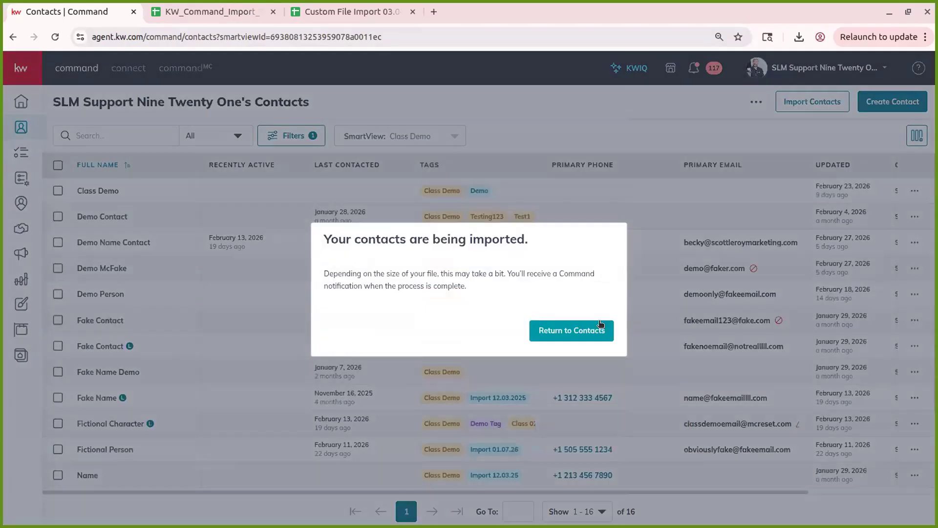
click(537, 332)
click(54, 35)
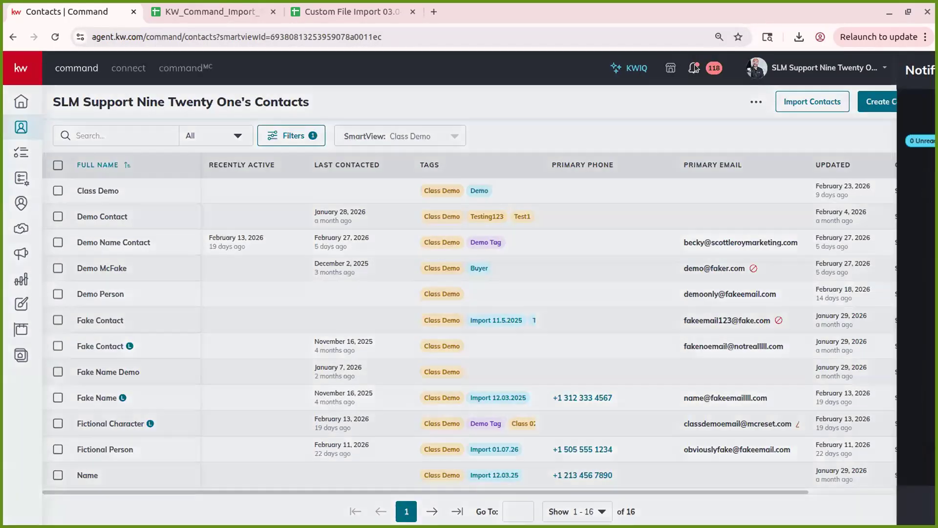
Check the contact import notifications and download the log of the failed import.
click(694, 67)
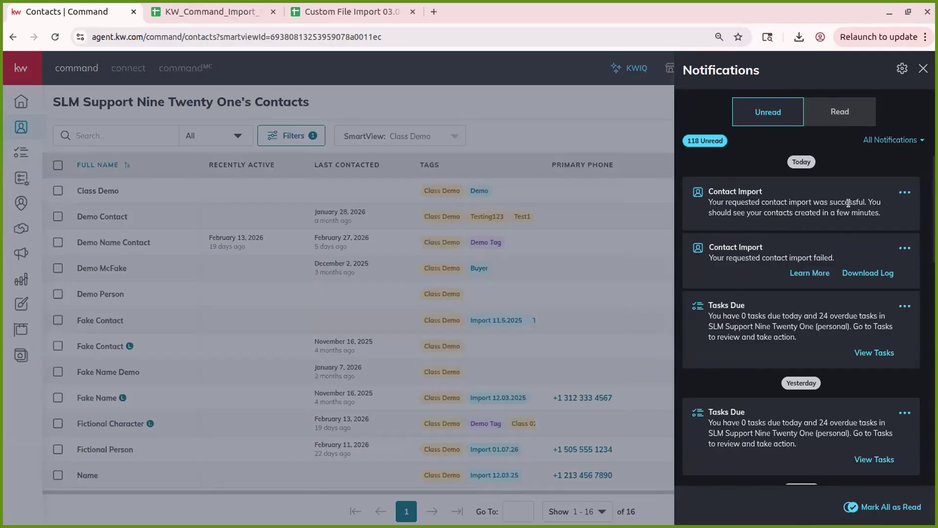
click(533, 118)
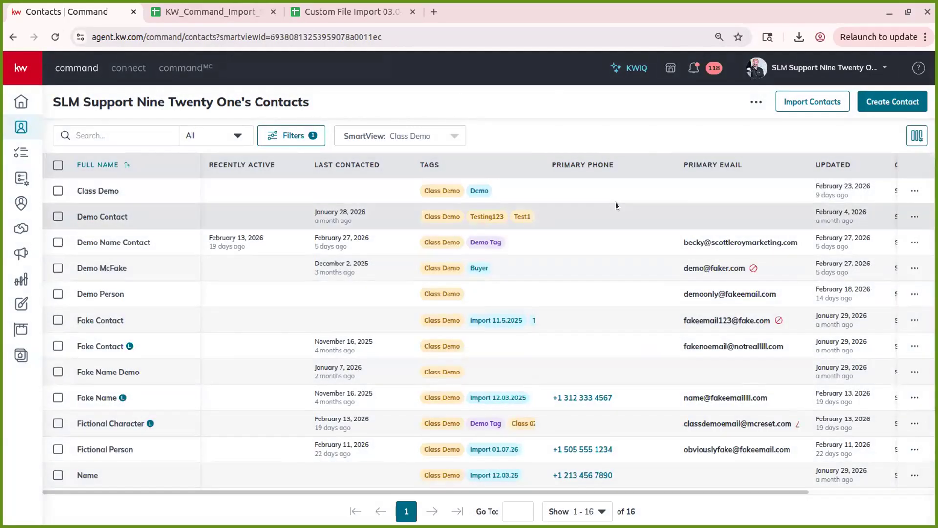
click(696, 71)
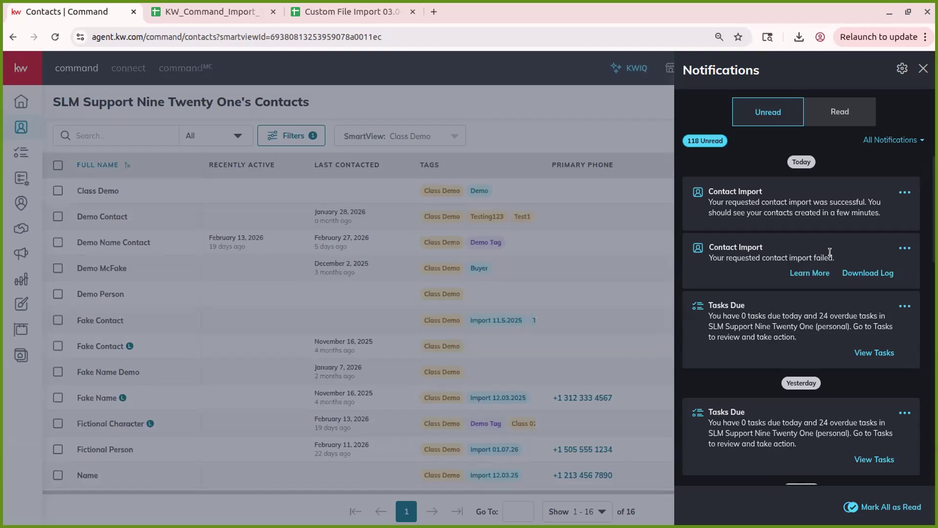
click(868, 274)
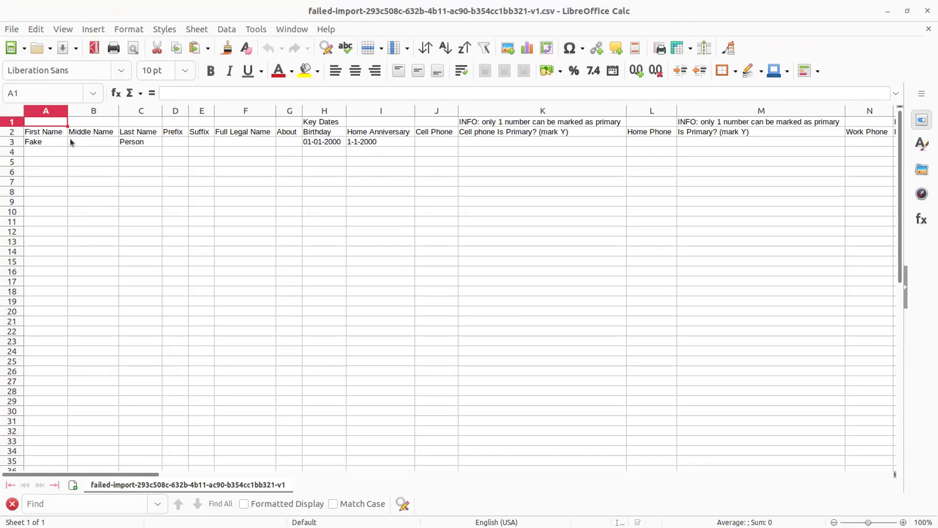
Examine the contact row, Validation Error and Personal Email columns in the failed import log, and return to the Command contacts list.
click(11, 141)
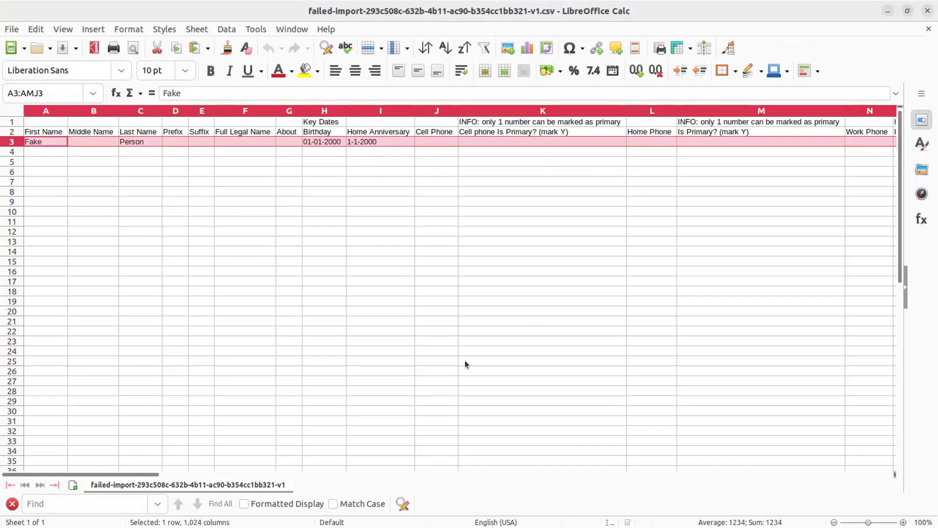
drag(78, 470, 691, 425)
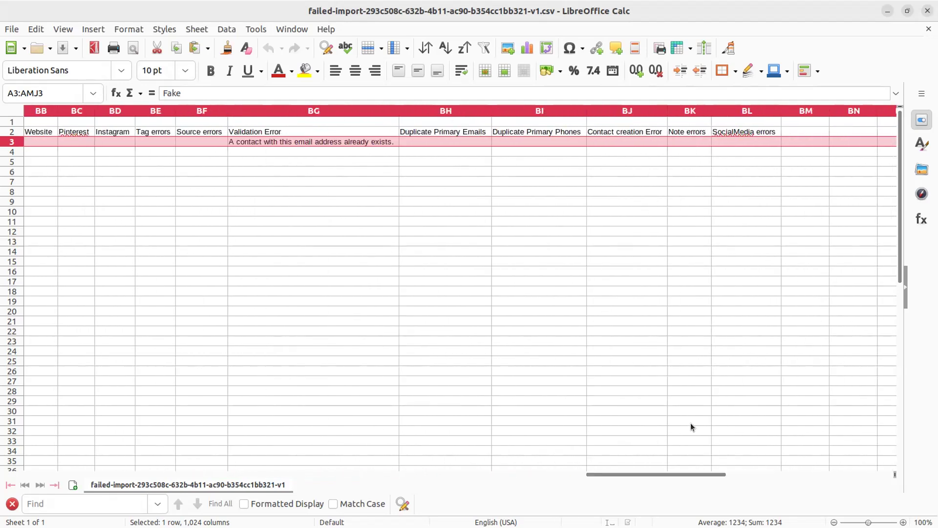
click(295, 128)
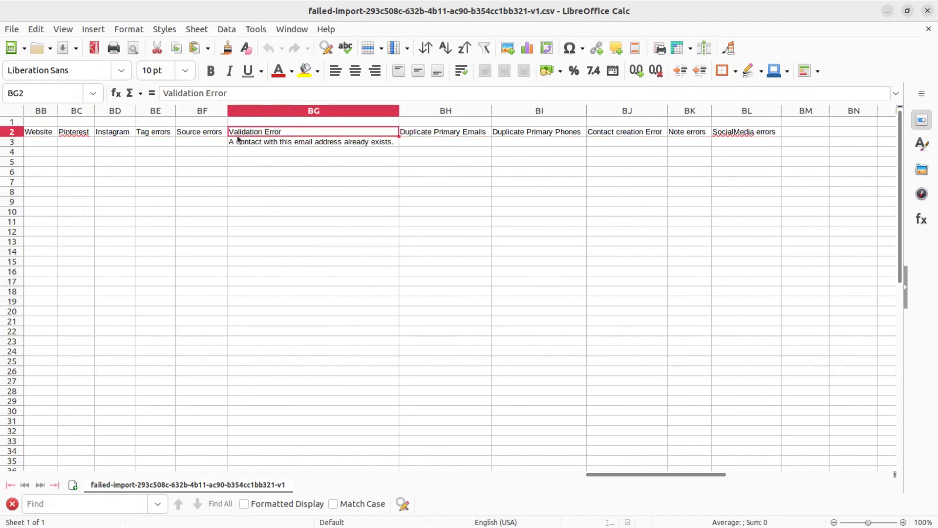
click(295, 143)
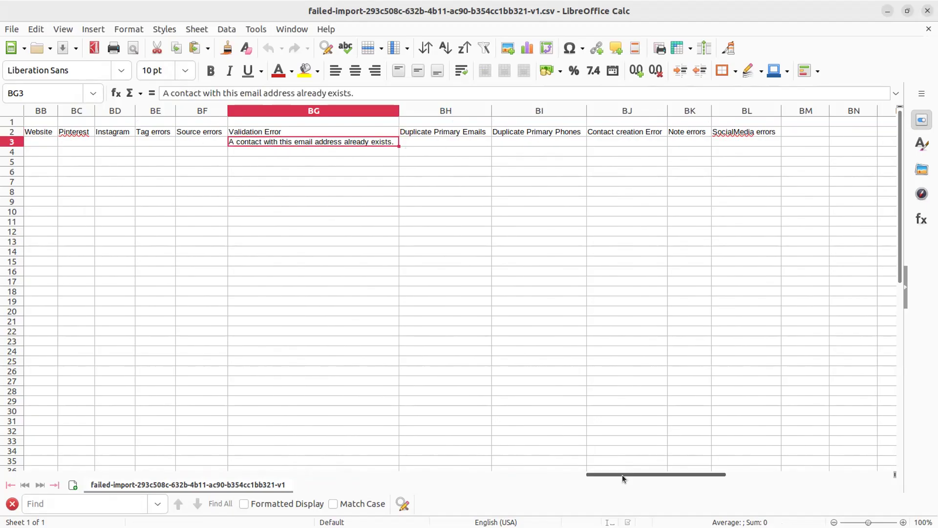
drag(629, 473, 230, 438)
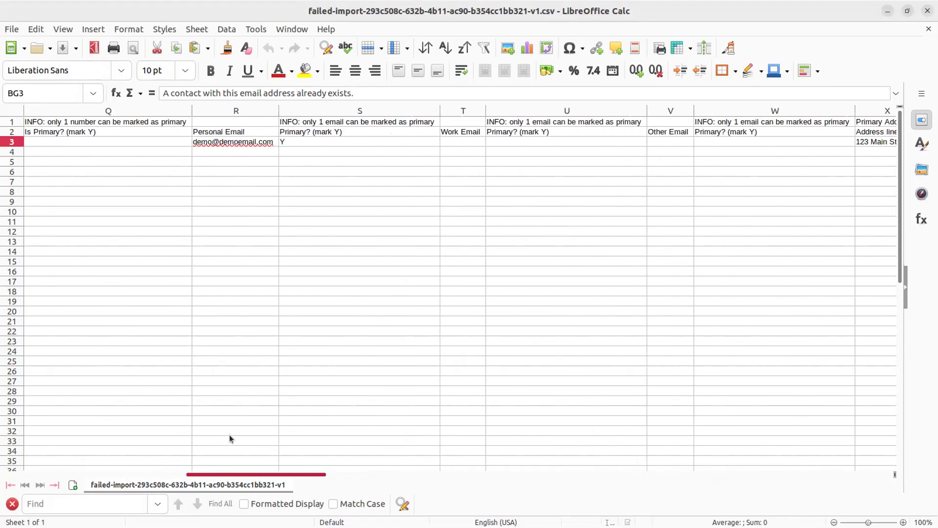
drag(229, 438, 230, 438)
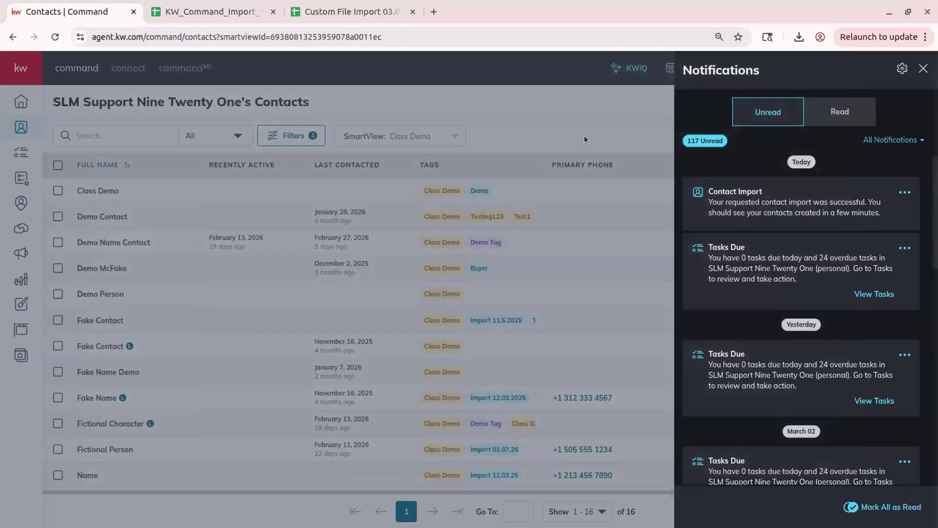
click(584, 136)
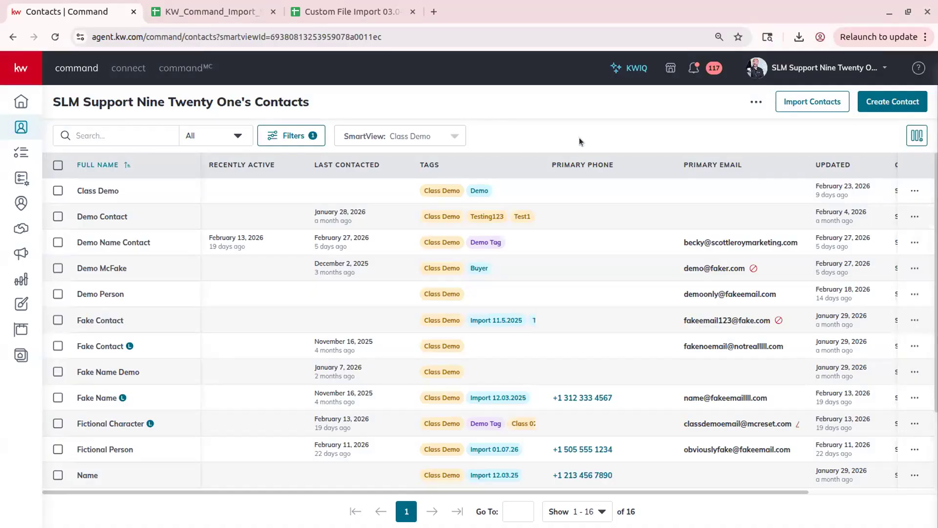
Add the Import 03.04.2026 tag to the contacts filter alongside Class Demo and apply it.
click(285, 139)
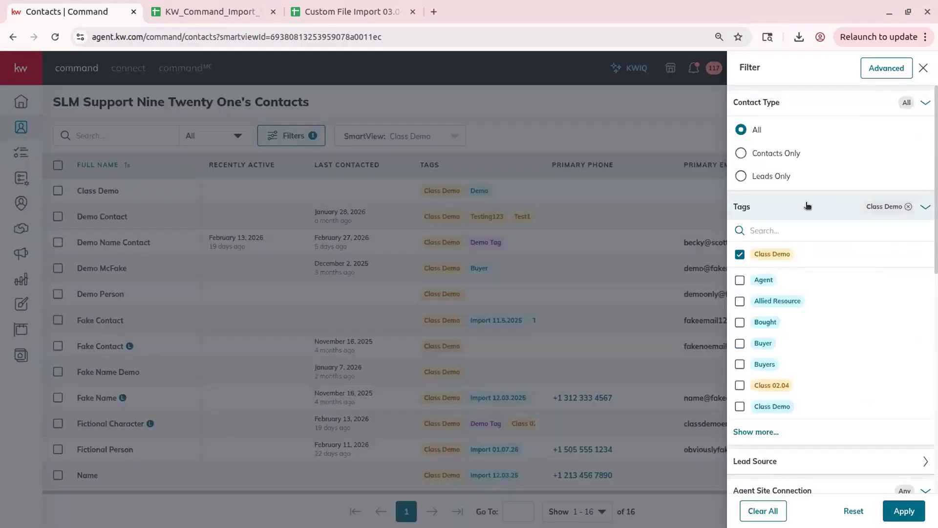
text(import 03)
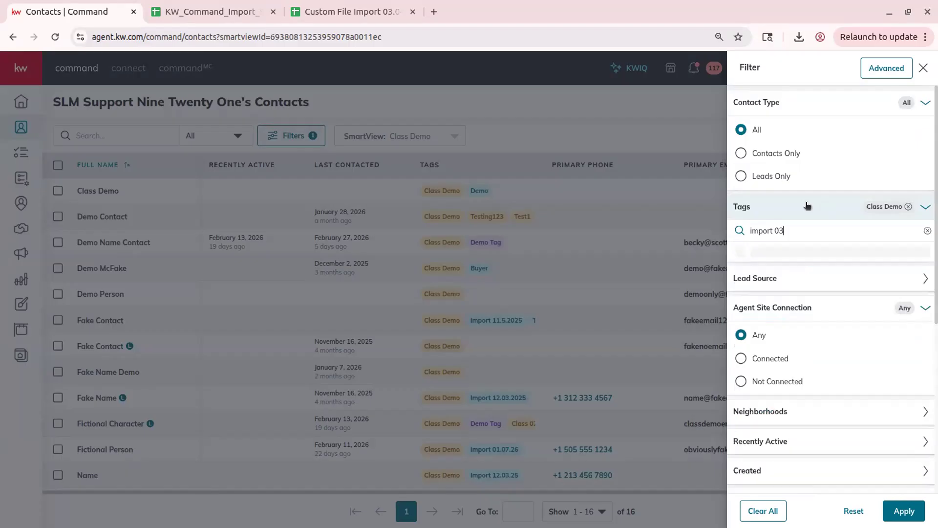
click(752, 253)
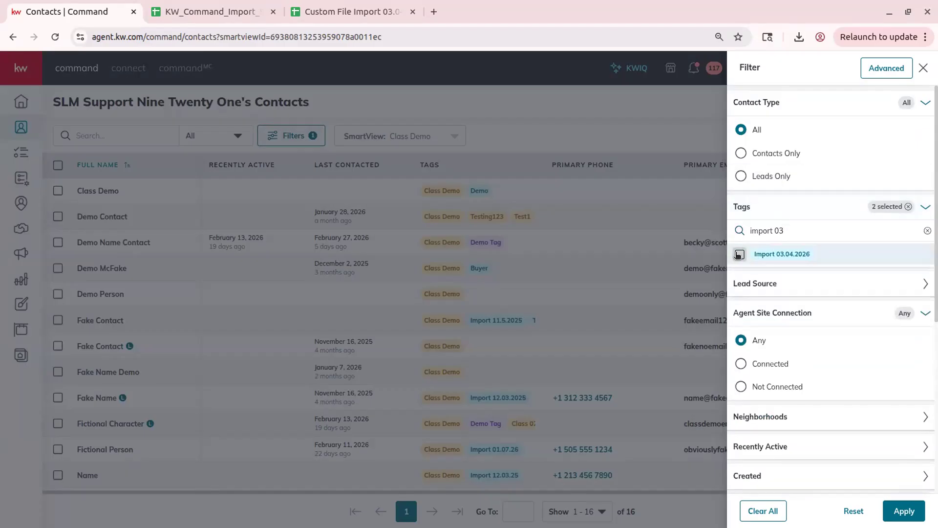
click(904, 511)
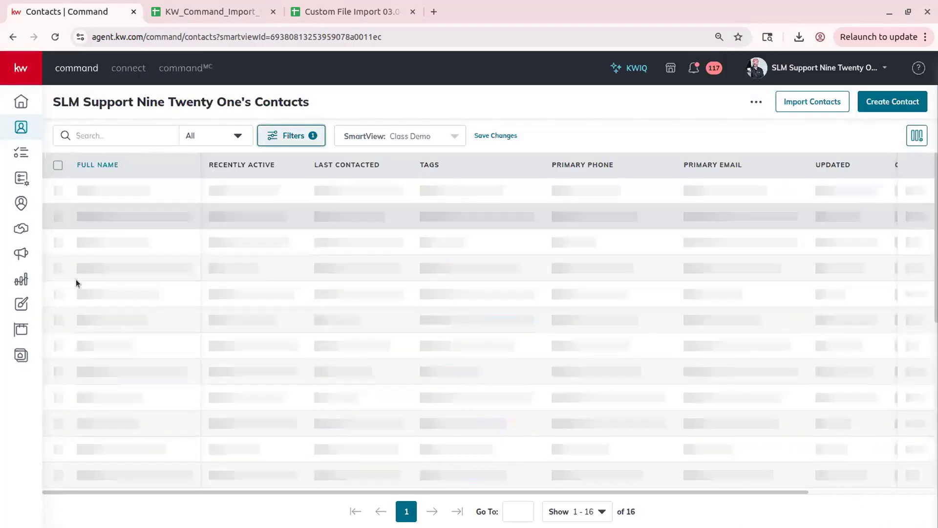
Check the selected tag filters and look through the filtered contacts list for the imported contacts.
click(288, 136)
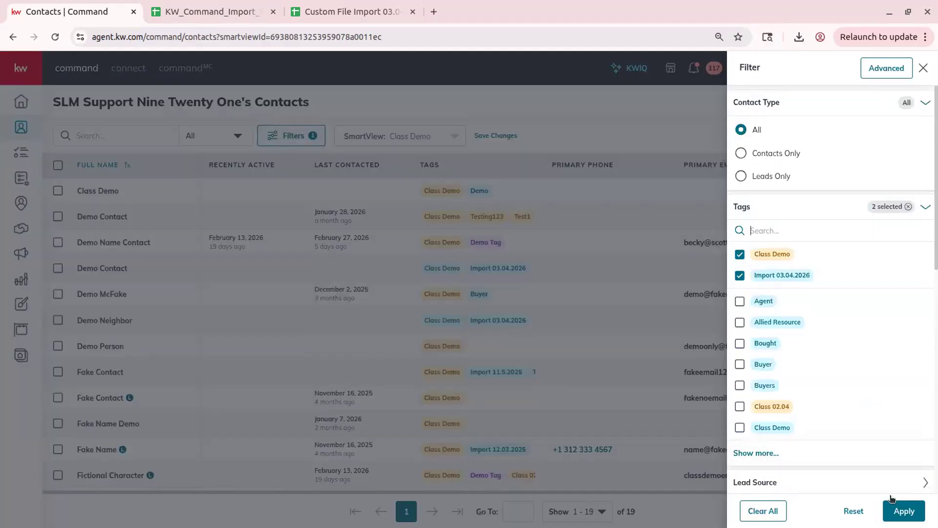
click(904, 511)
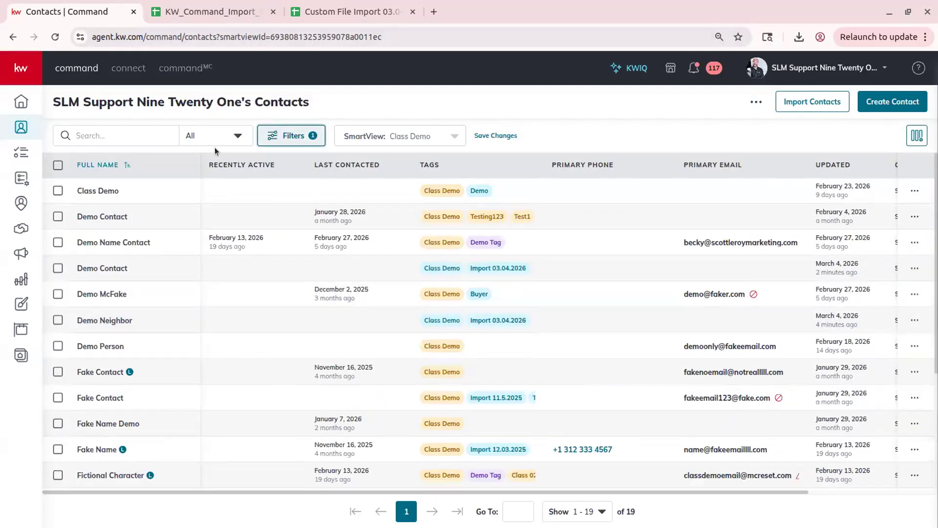
scroll(336, 287, down, 3)
scroll(335, 283, up, 3)
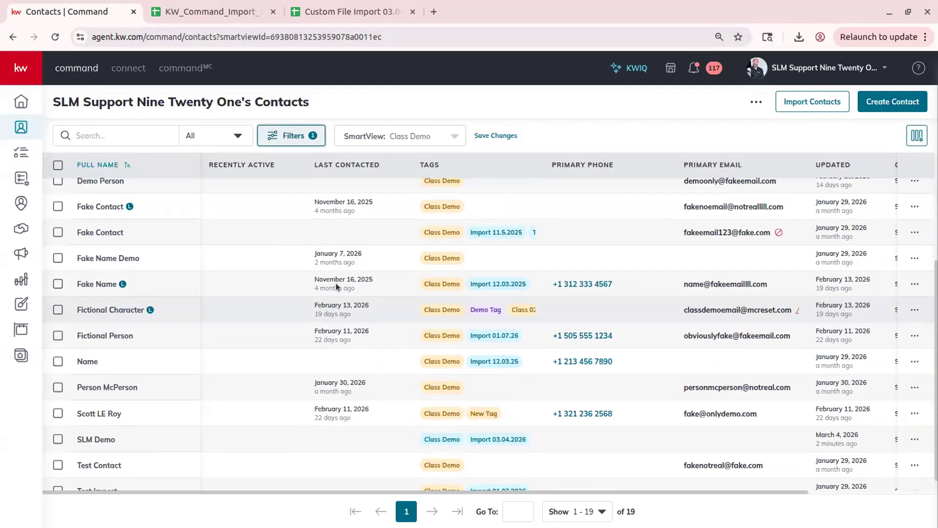
click(304, 135)
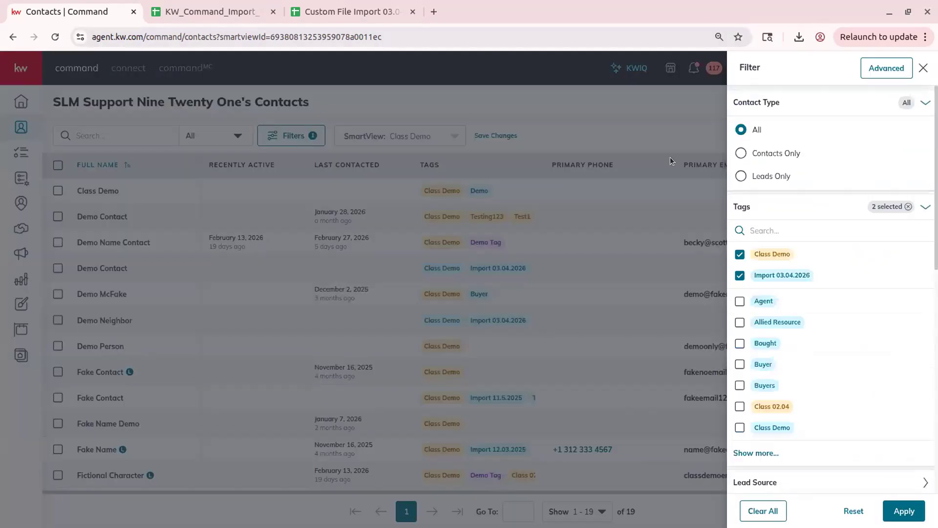
click(567, 259)
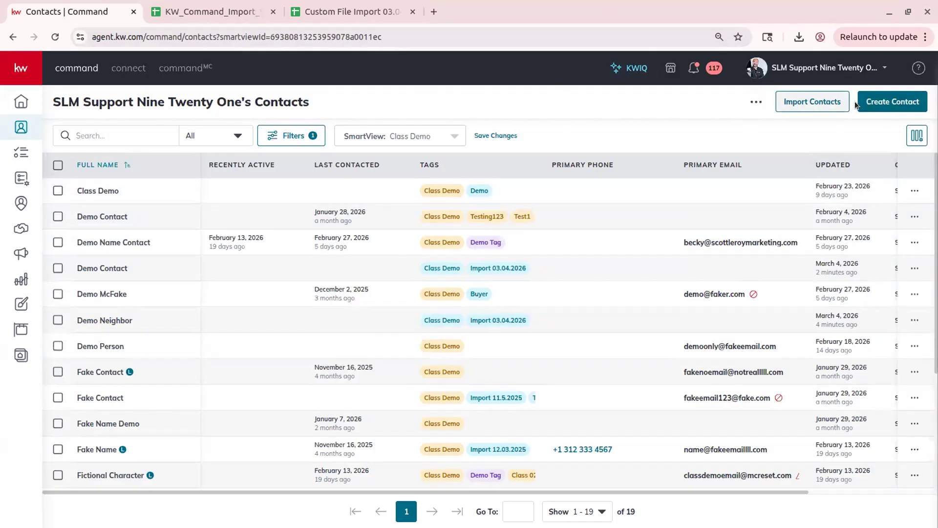
Start creating a new contact manually and enter Demo Class as the full name.
click(883, 101)
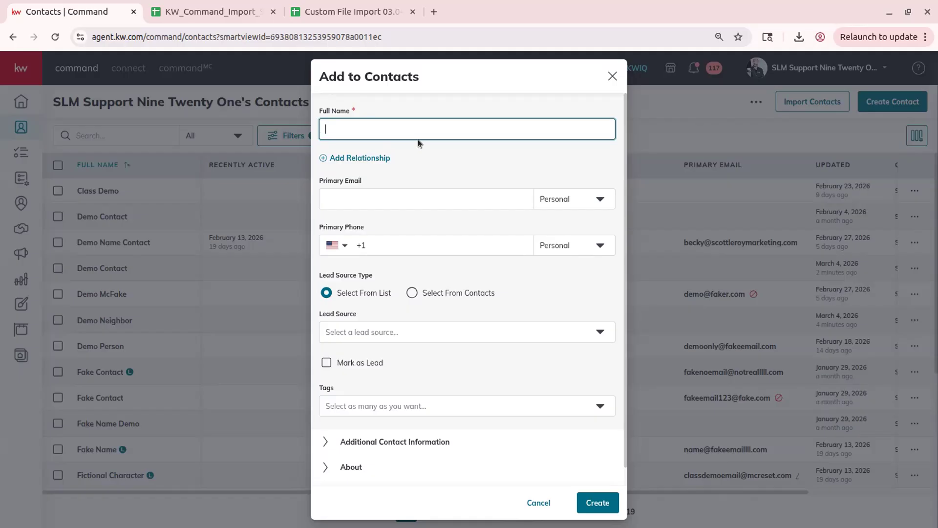
text(Demo Cont)
text(act )
text(Cla)
key(BackSpace)
key(BackSpace)
key(BackSpace)
key(BackSpace)
key(BackSpace)
key(BackSpace)
key(BackSpace)
key(BackSpace)
key(BackSpace)
key(BackSpace)
key(BackSpace)
key(BackSpace)
text(C)
key(BackSpace)
text(Class)
Add a Spouse relationship linking the new contact to the existing contact Class 02-20.
click(365, 158)
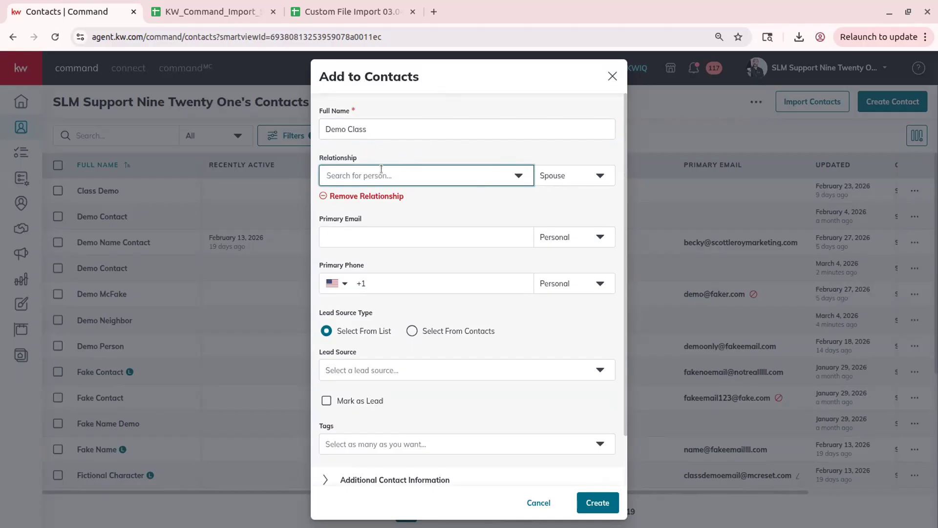
text(class)
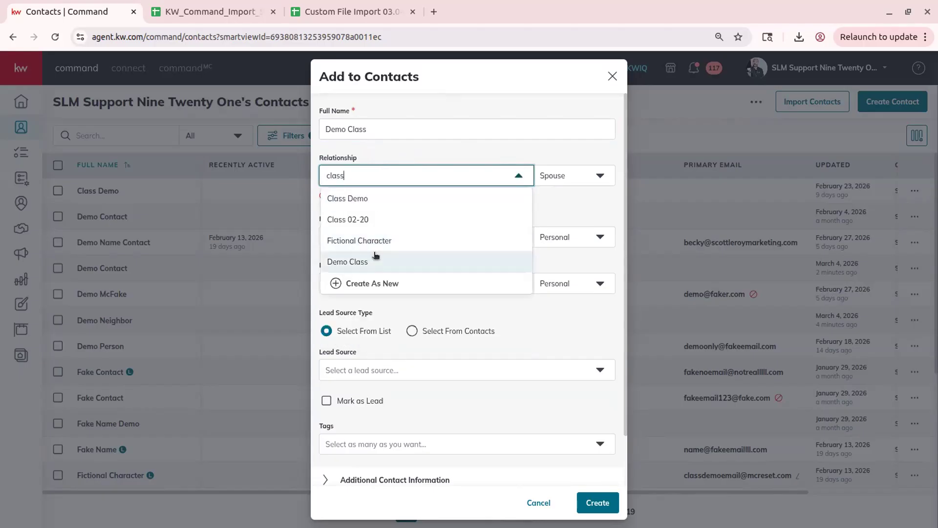
click(383, 221)
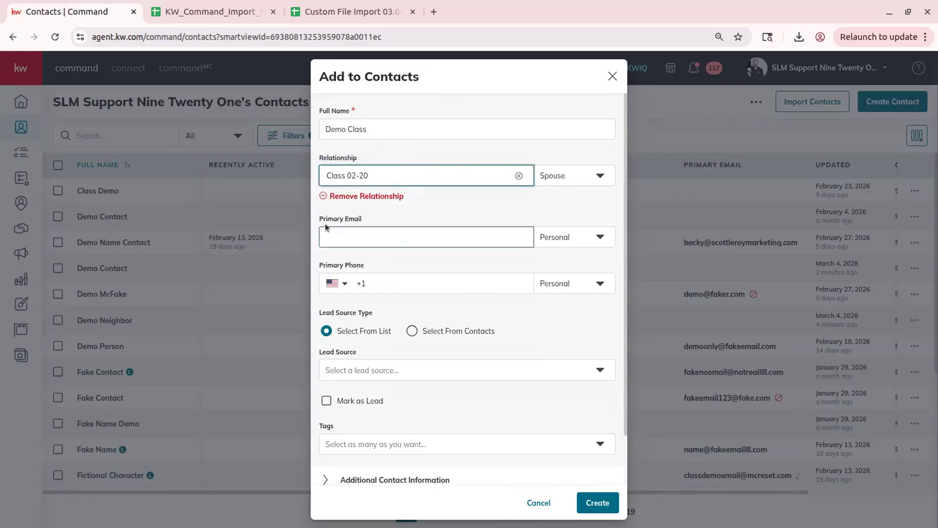
click(422, 234)
click(494, 210)
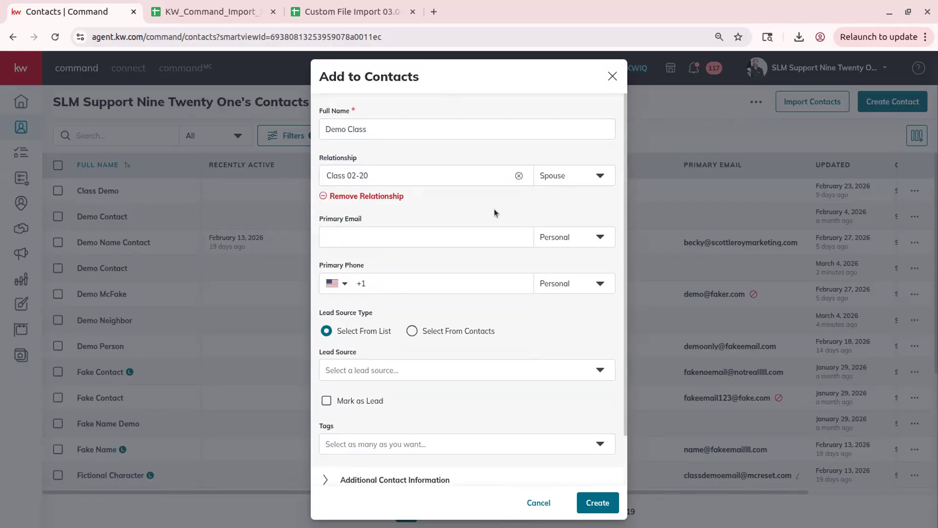
click(357, 288)
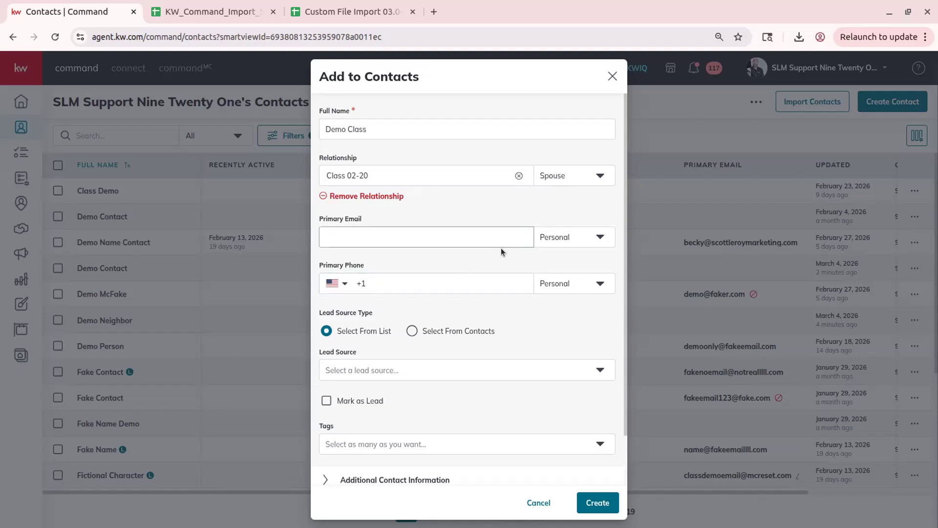
Set the new contact's lead source to Website.
scroll(468, 218, down, 1)
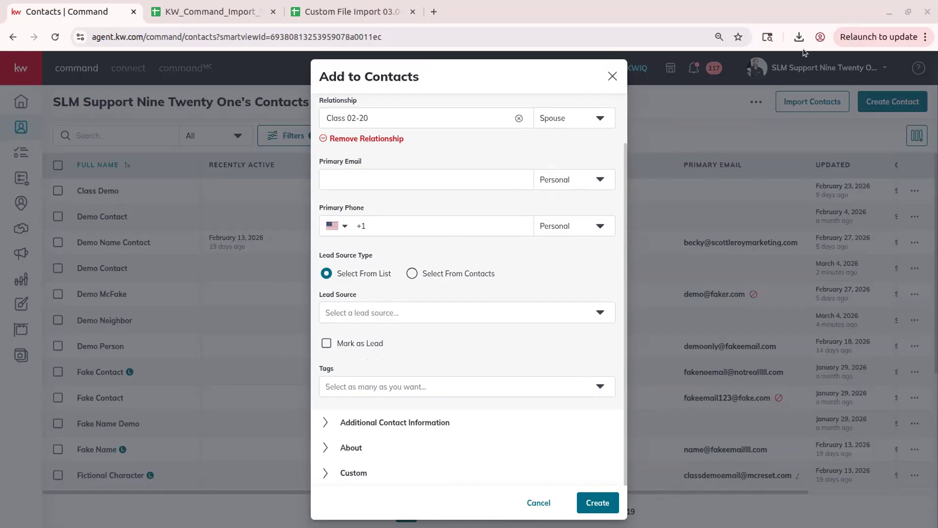
click(357, 312)
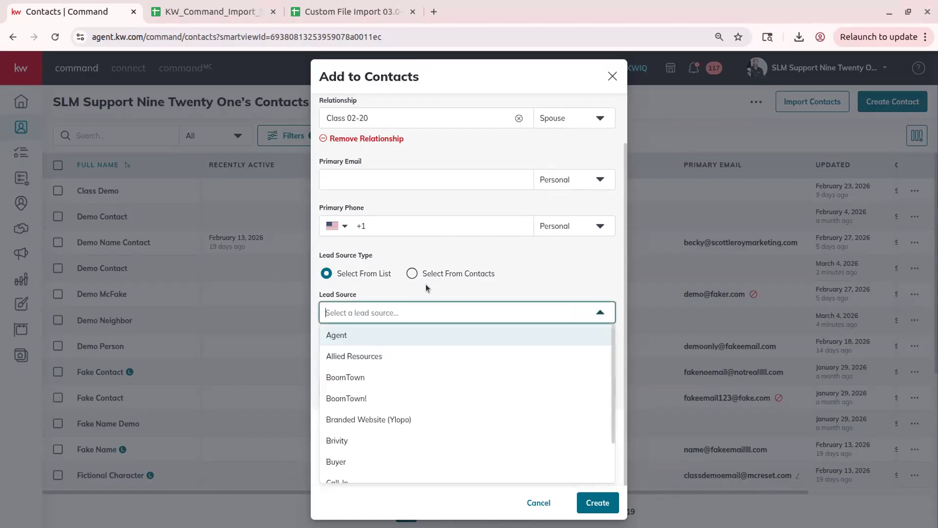
text(website)
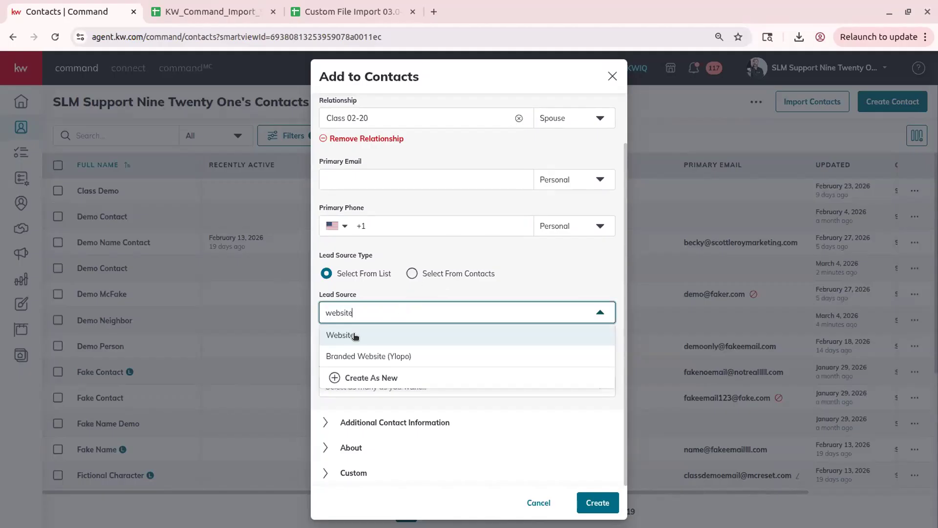
click(348, 336)
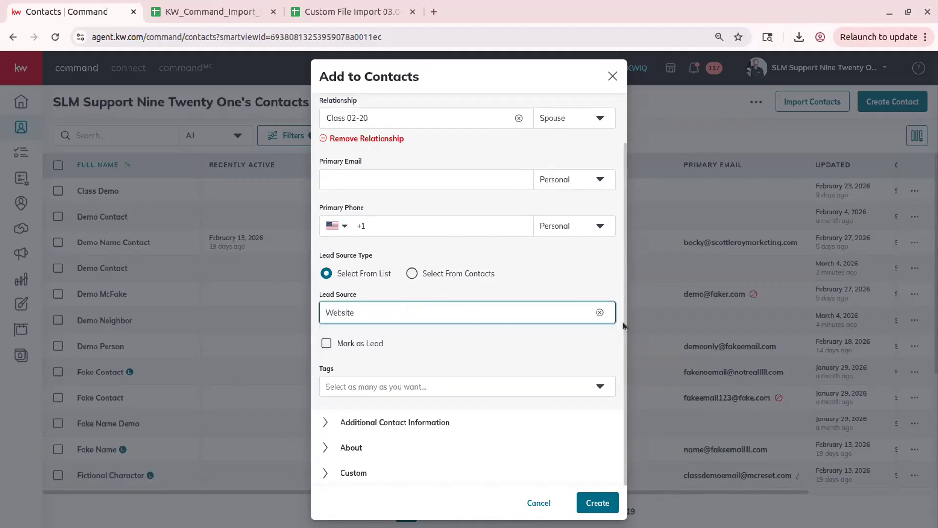
View the option of picking a lead source from contacts, return to Select From List and set the lead source to Agent.
click(411, 273)
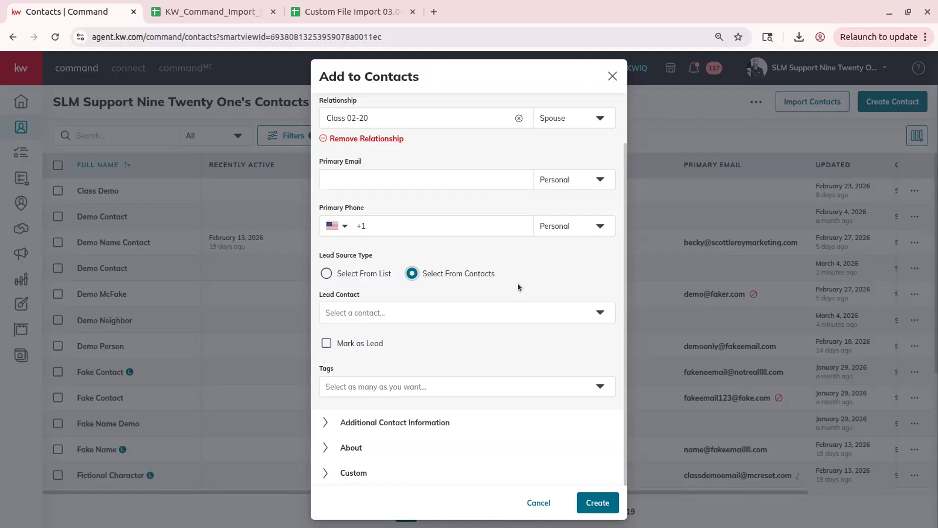
click(367, 279)
click(379, 313)
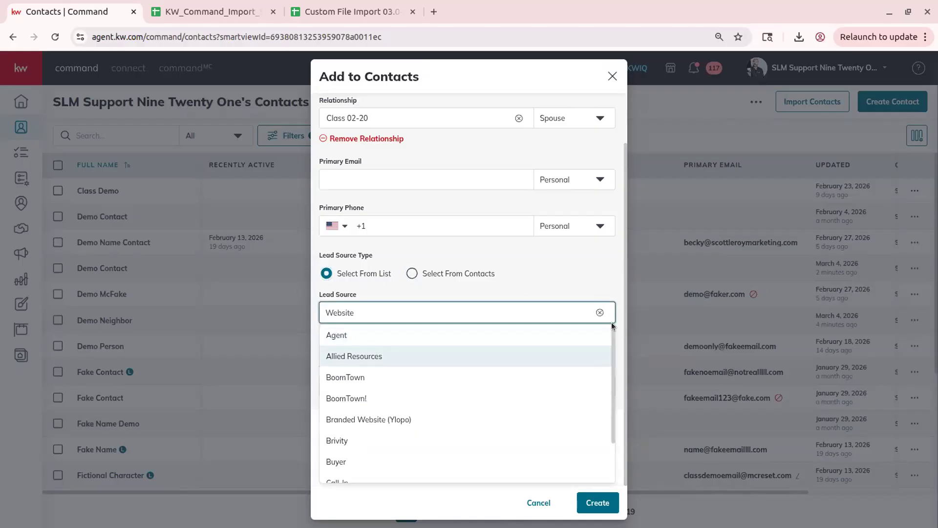
click(356, 334)
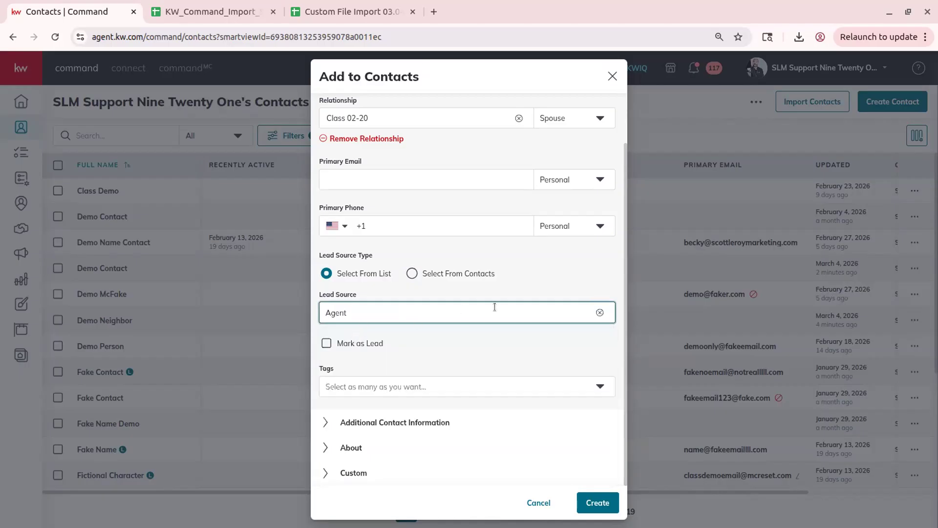
click(582, 282)
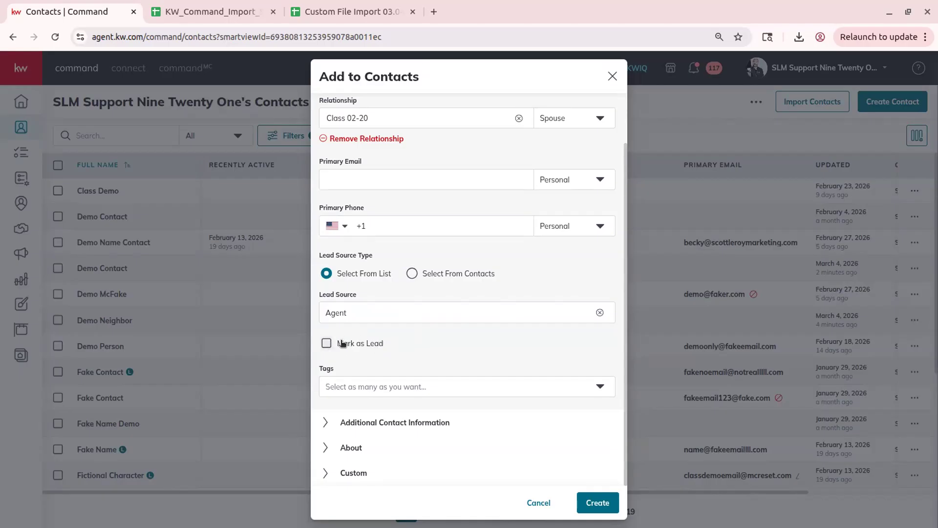
Assign the existing Class Demo tag to the new contact, leaving Mark as Lead unchecked.
click(326, 344)
click(355, 342)
click(351, 389)
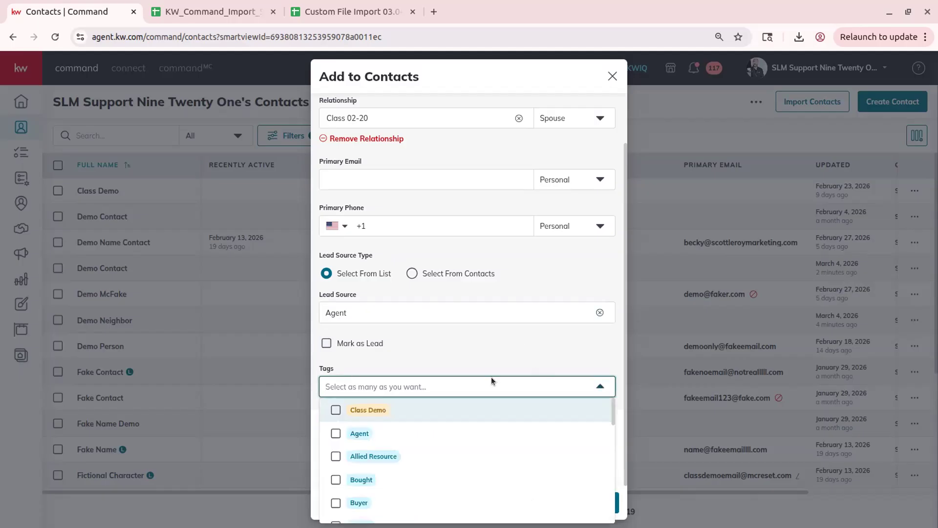
click(336, 410)
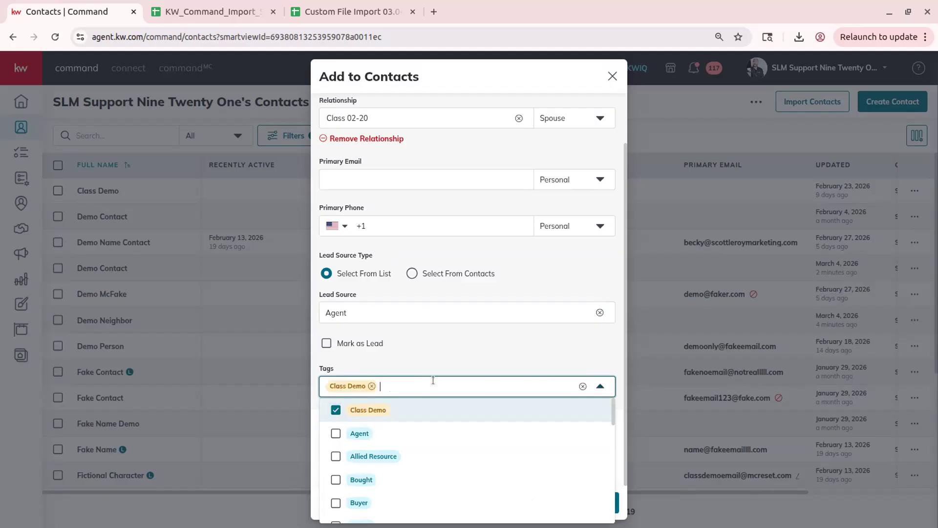
Create a new red tag named Class 03.04 and add it to the contact's tags.
text(Class)
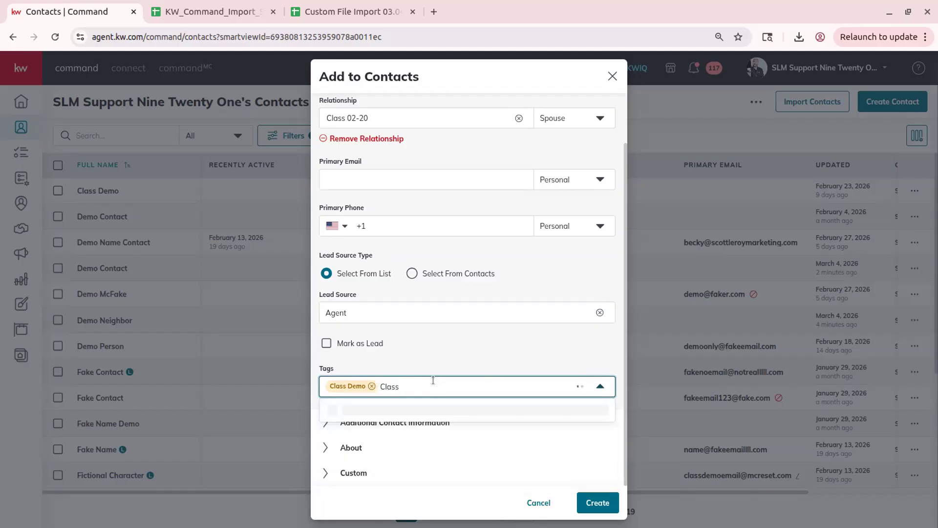
text( 03)
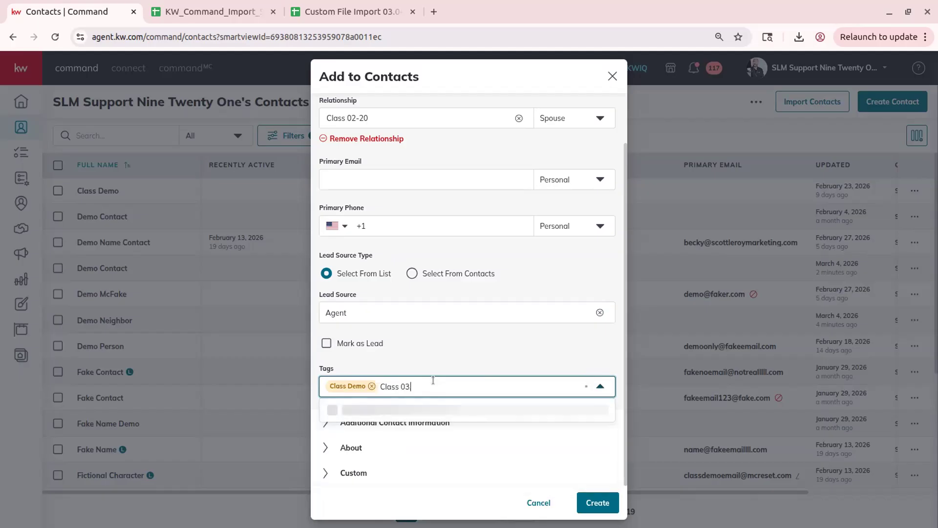
text(.04)
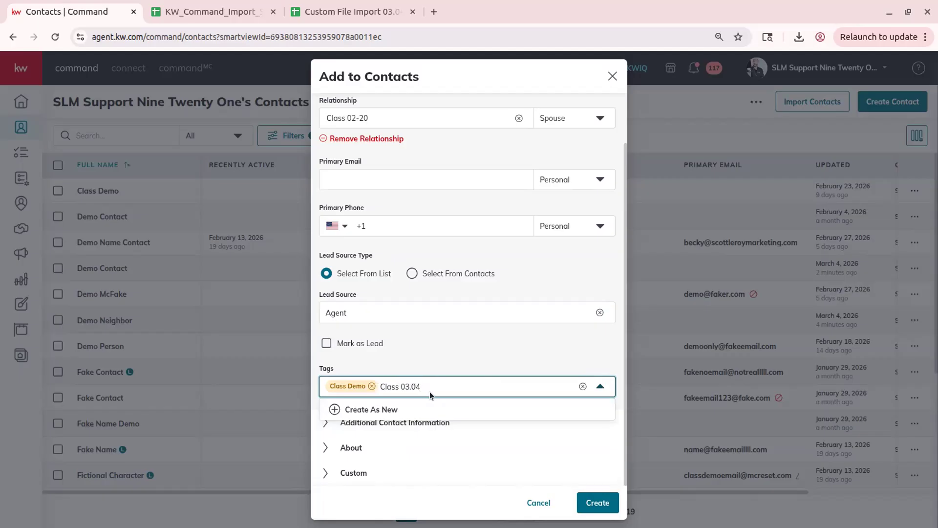
click(373, 410)
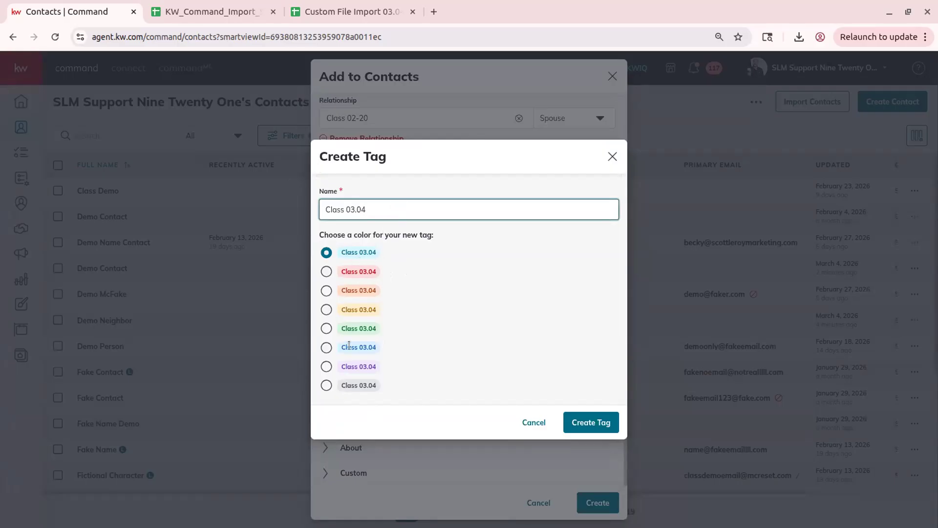
click(325, 272)
click(591, 422)
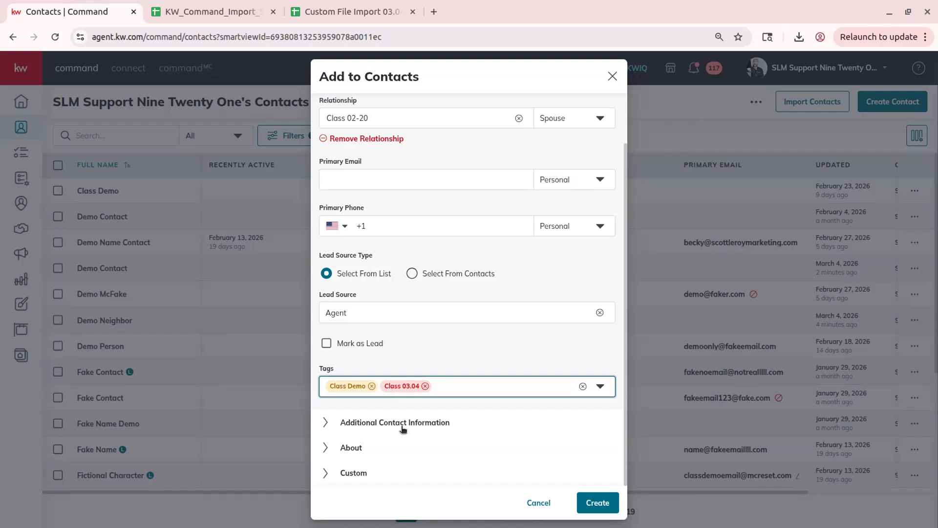
Examine the Additional Contact Information fields, including the available social profile types, without entering anything.
click(362, 423)
scroll(499, 269, down, 4)
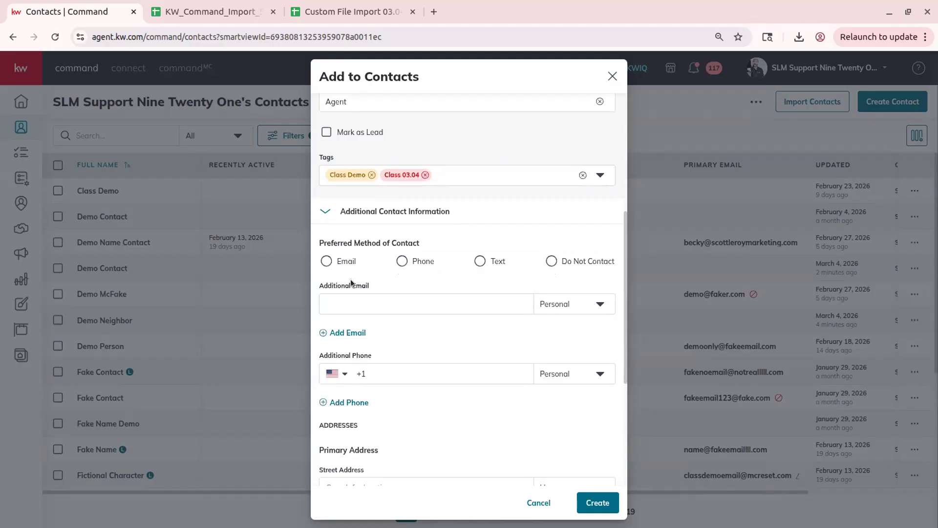
scroll(379, 374, down, 3)
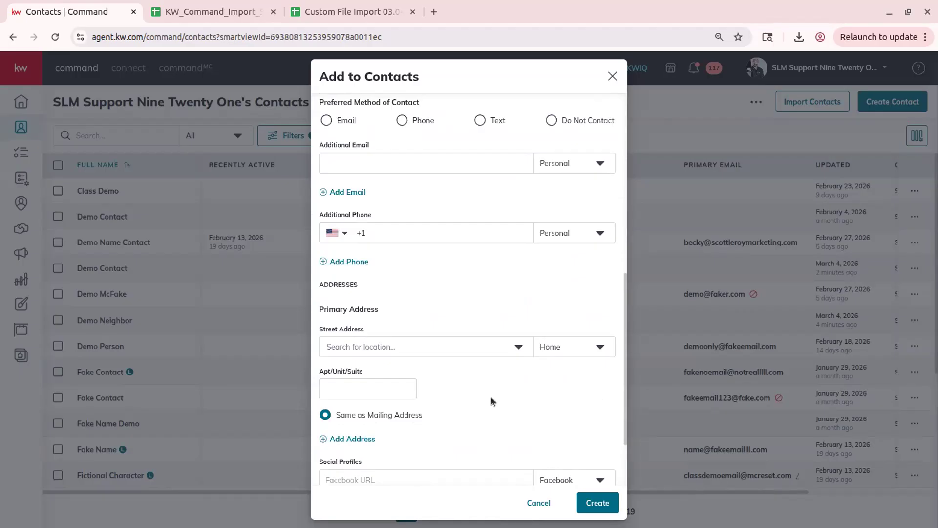
scroll(382, 323, down, 2)
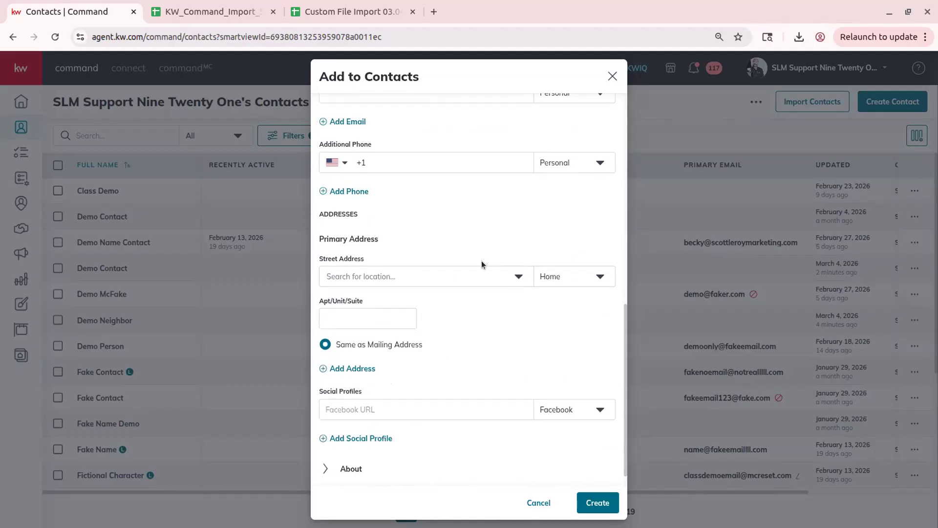
scroll(473, 312, down, 1)
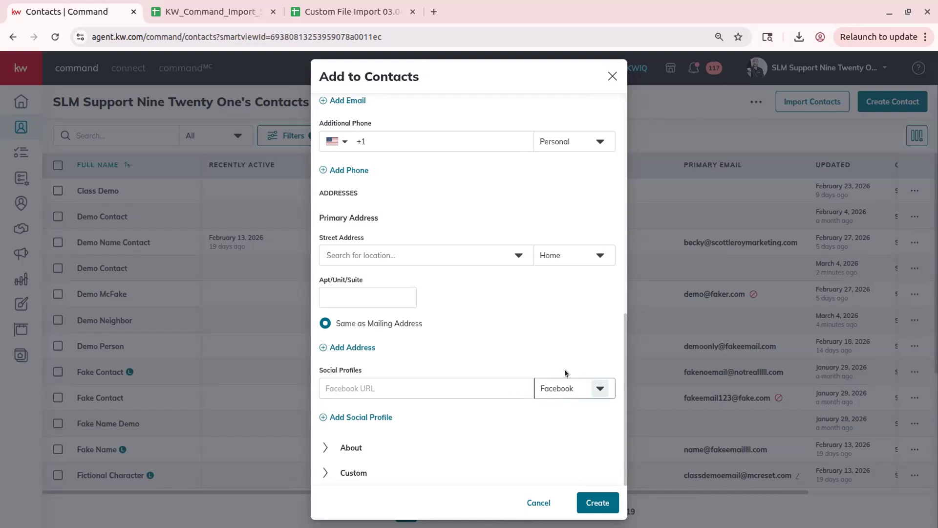
click(471, 387)
click(601, 389)
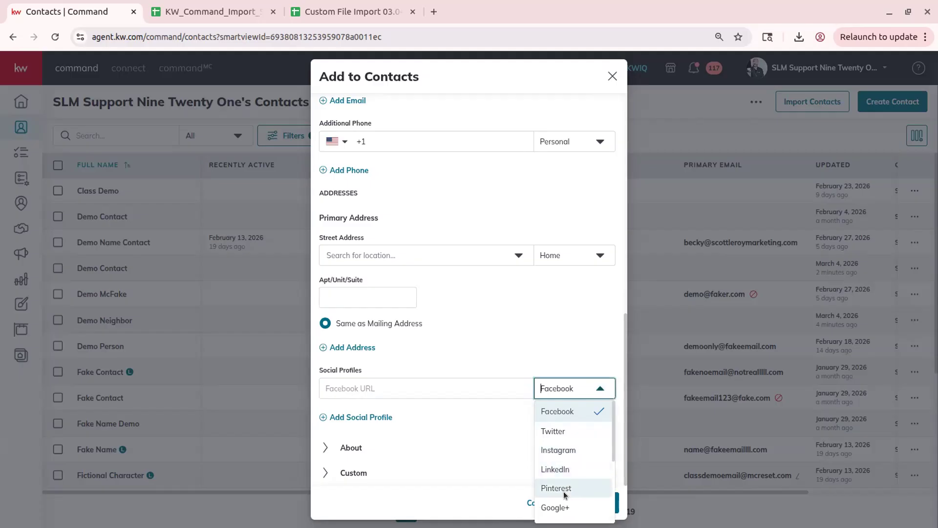
scroll(602, 427, down, 5)
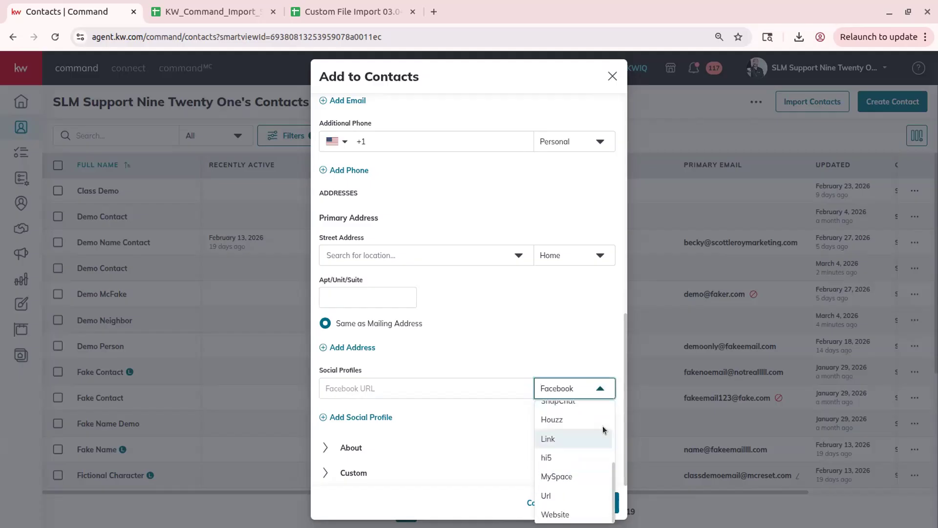
scroll(602, 426, up, 5)
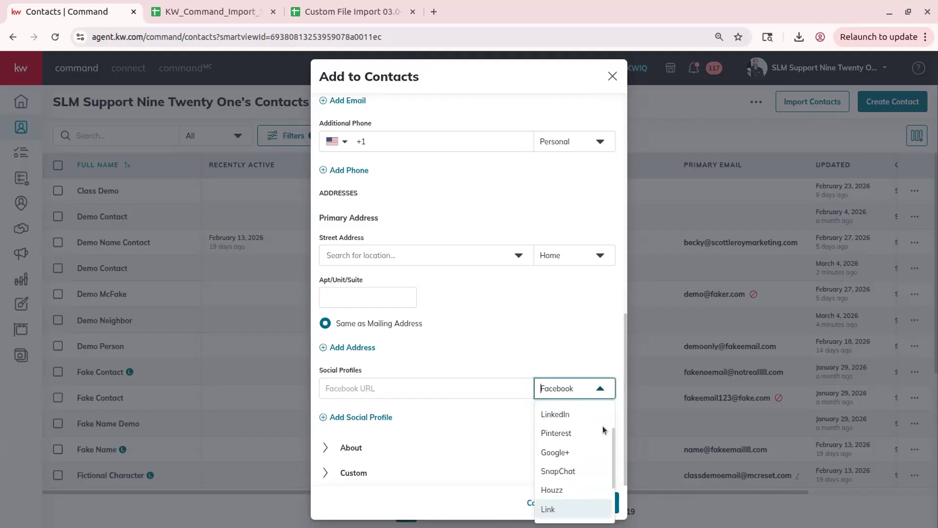
scroll(602, 426, down, 5)
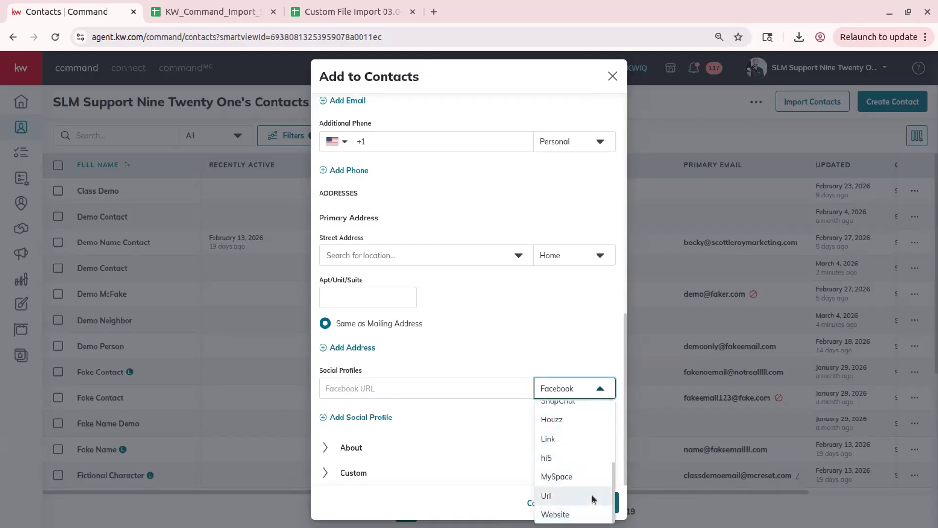
click(547, 345)
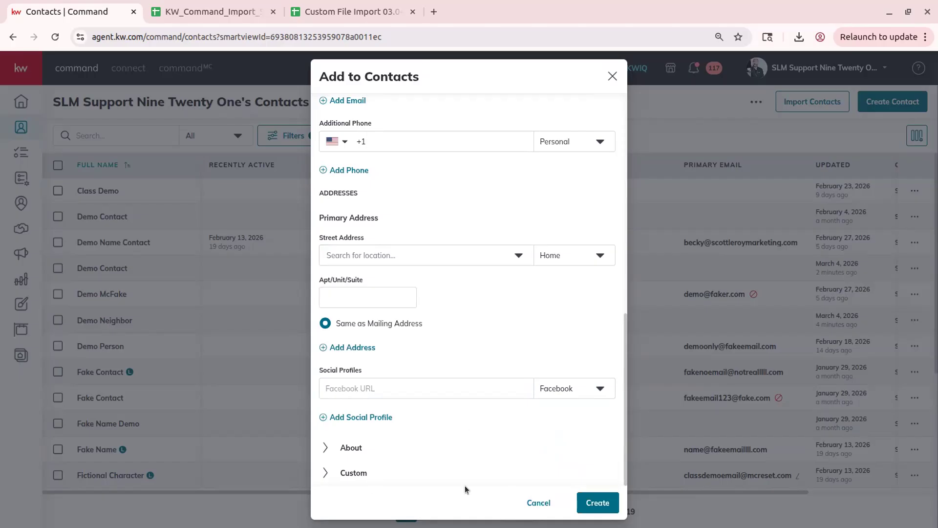
Look over the About fields and the Custom fields of the new contact form.
click(353, 448)
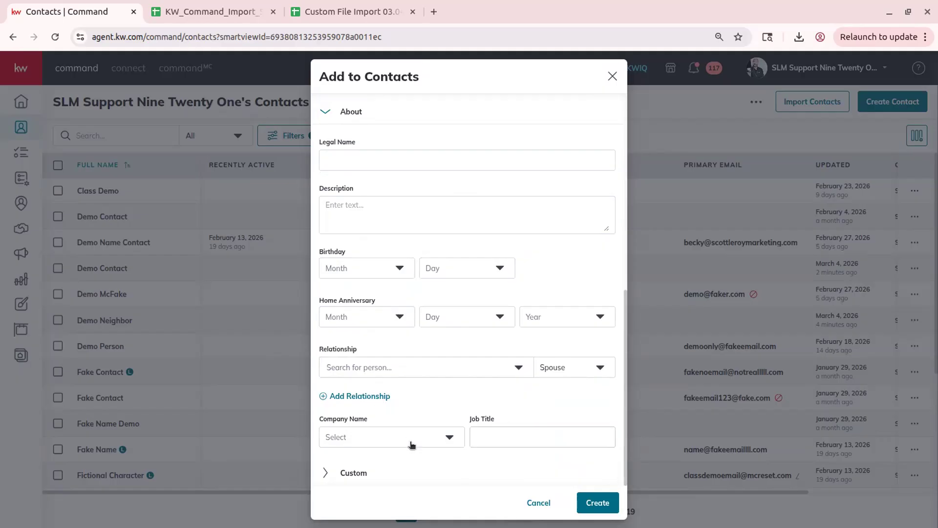
click(325, 472)
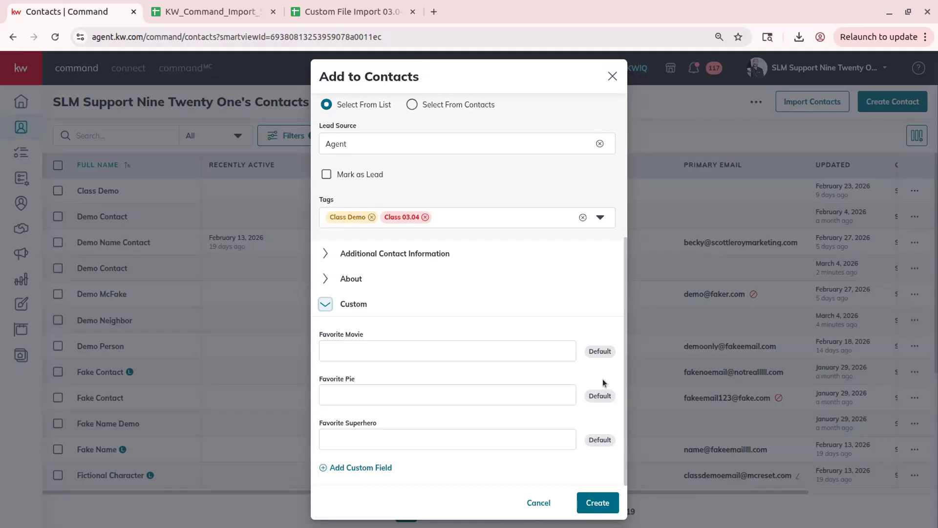
click(357, 350)
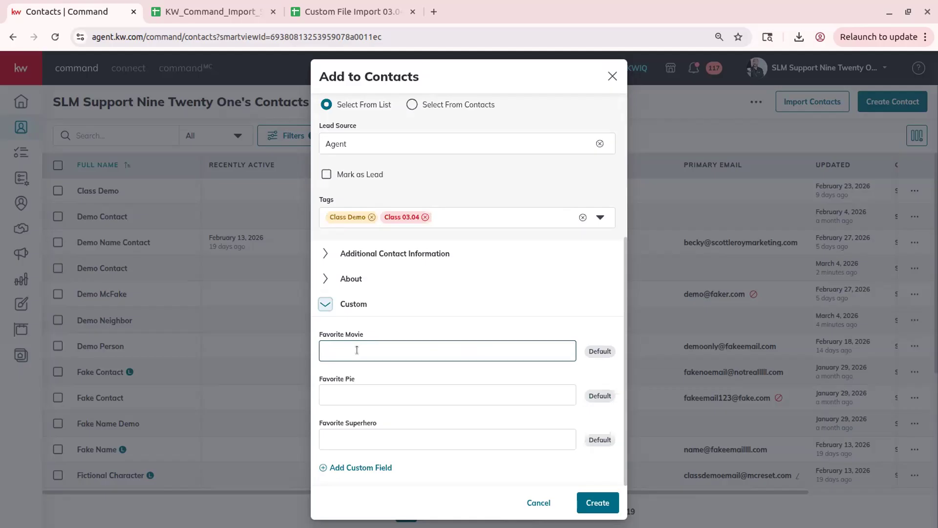
Add another custom field row to the contact and search the existing custom fields for "favorite".
click(374, 467)
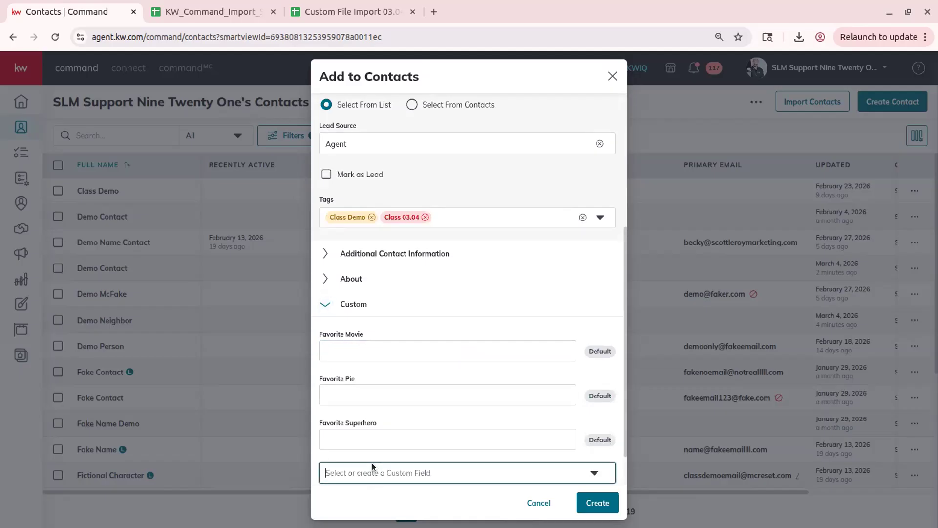
scroll(509, 391, down, 1)
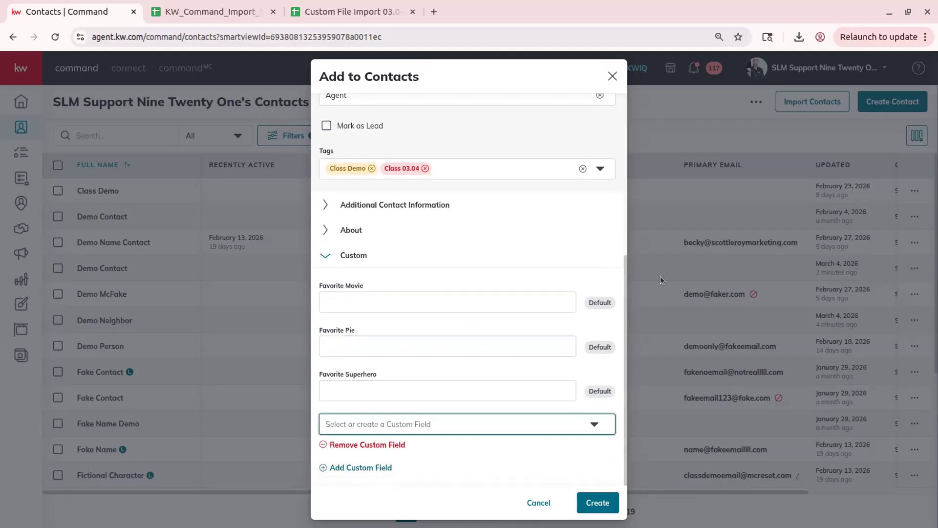
text(favore)
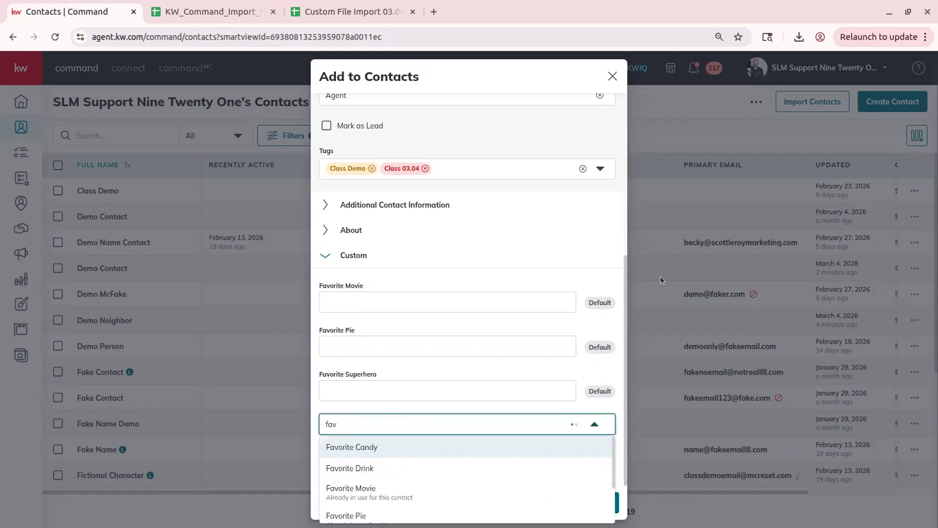
key(BackSpace)
text(ite)
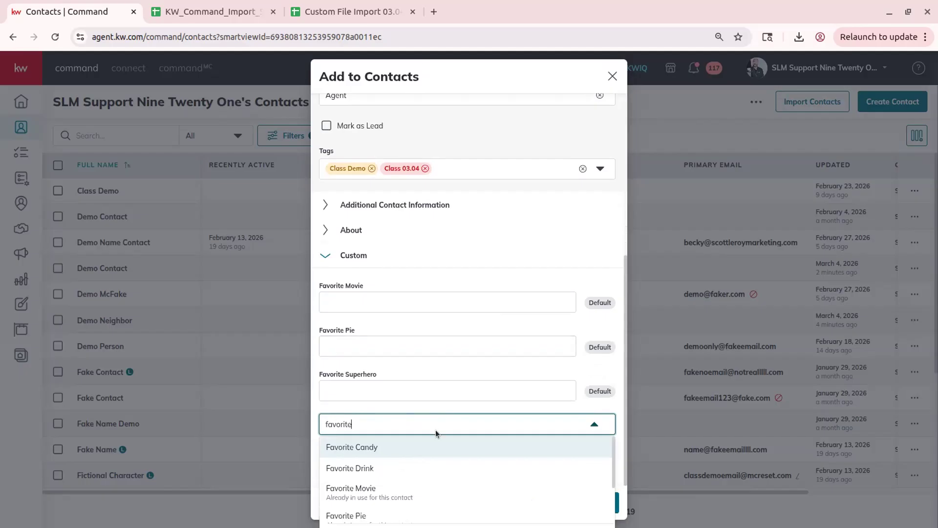
scroll(386, 466, down, 2)
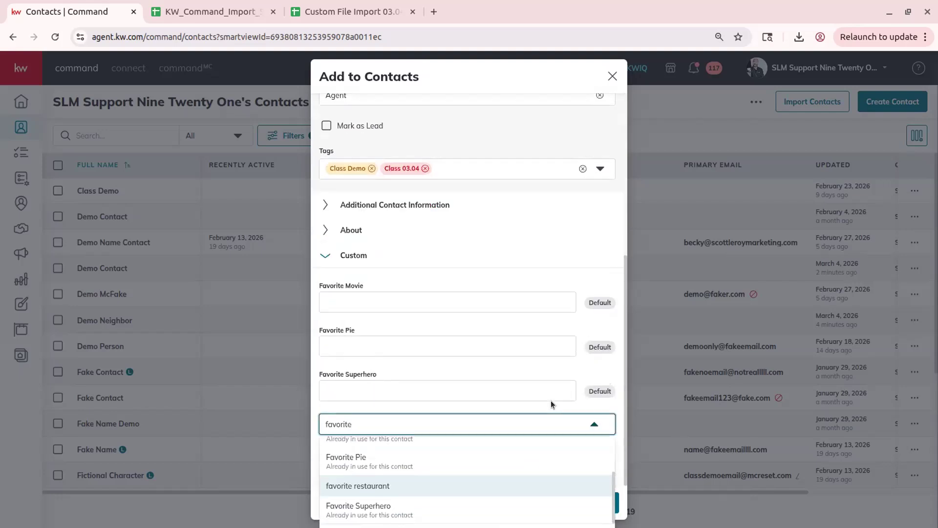
double_click(358, 421)
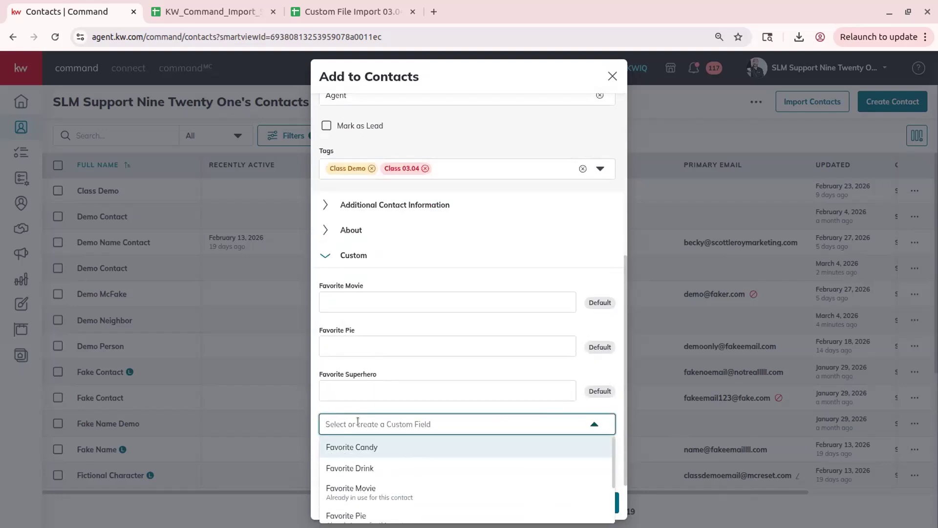
Create a new custom field labelled Hobbies with the Text Field type for the contact.
text(Hobbies)
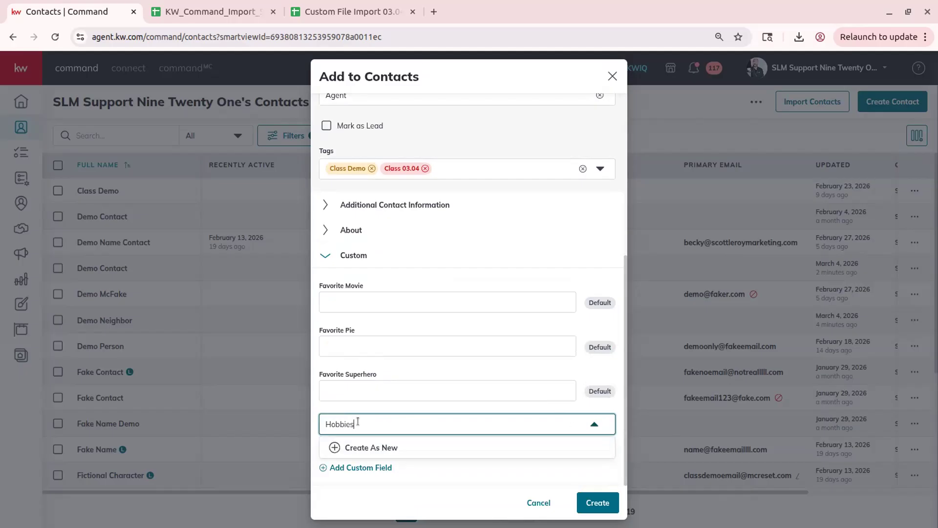
click(354, 448)
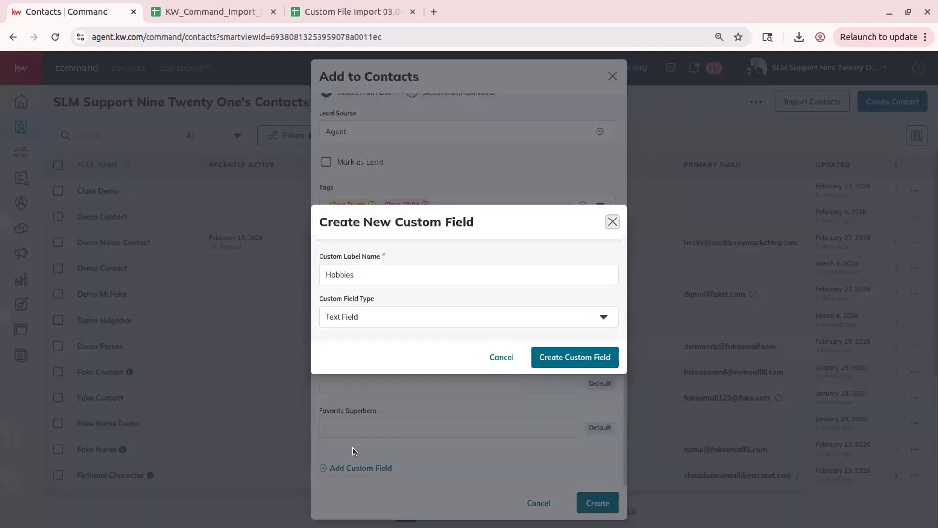
click(361, 318)
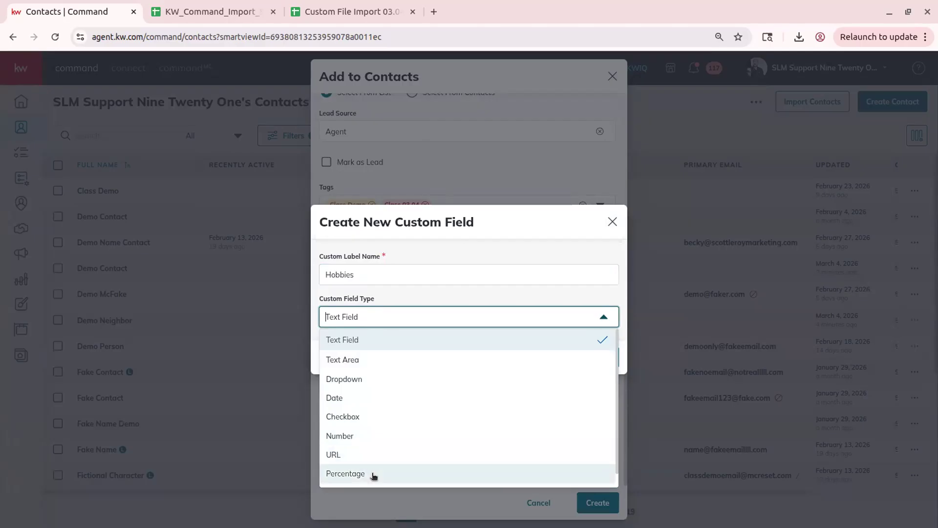
click(441, 288)
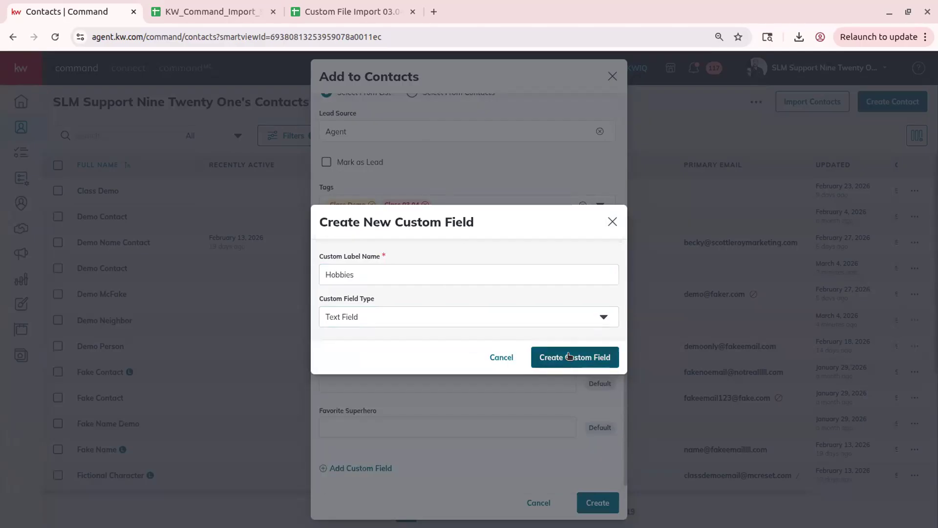
scroll(343, 279, down, 2)
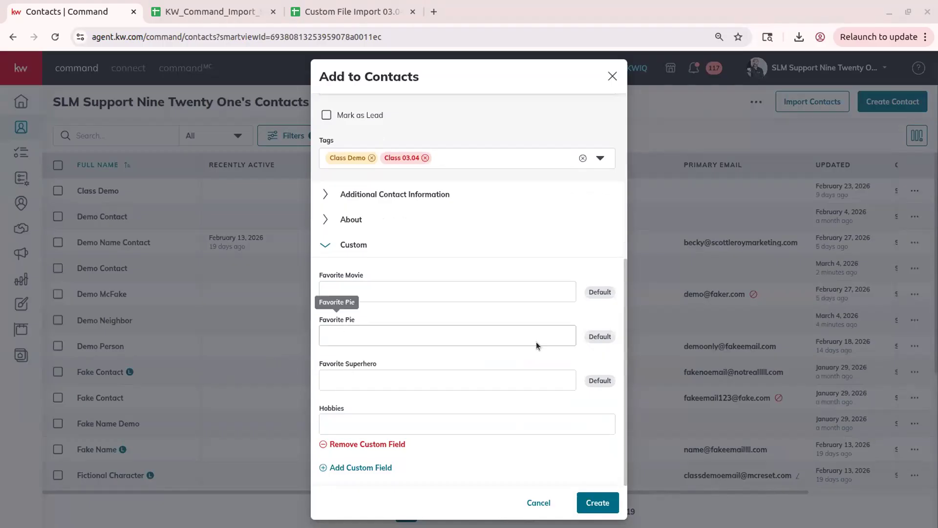
Enter Reading as the contact's Hobbies value.
click(496, 333)
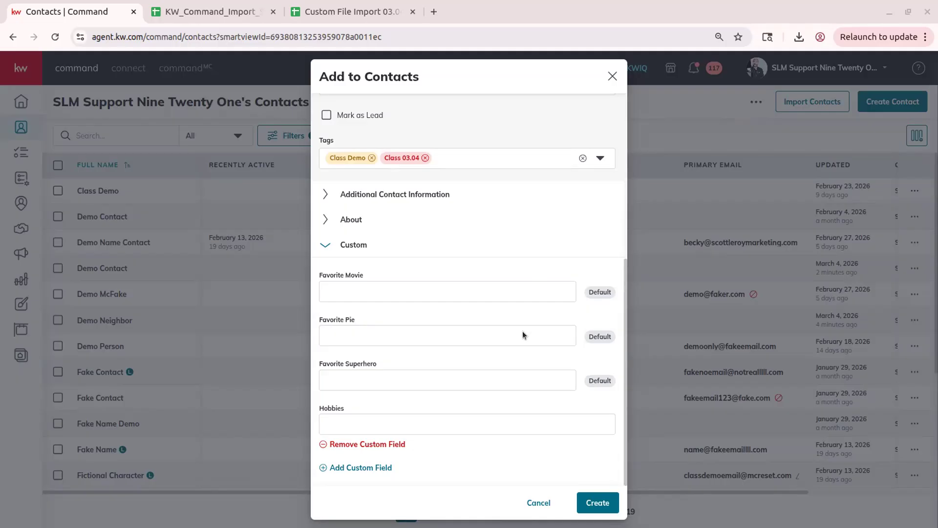
scroll(562, 280, up, 5)
scroll(561, 280, down, 5)
click(465, 416)
text(Reading)
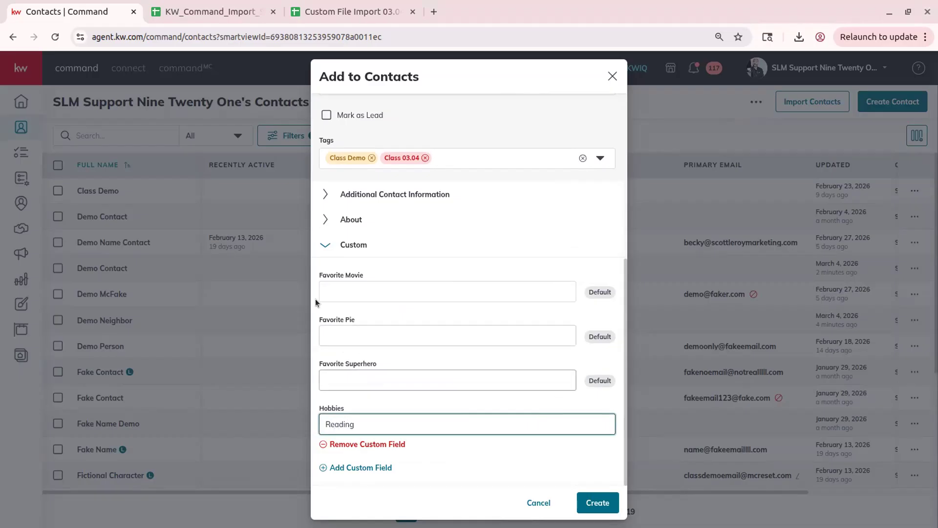
click(394, 267)
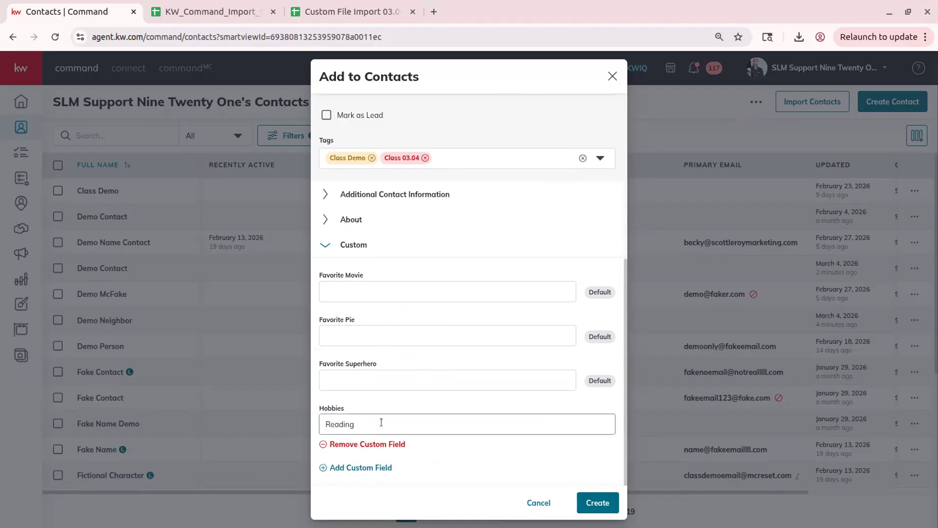
Create the Demo Class contact and mark it as a lead on its detail page.
click(598, 503)
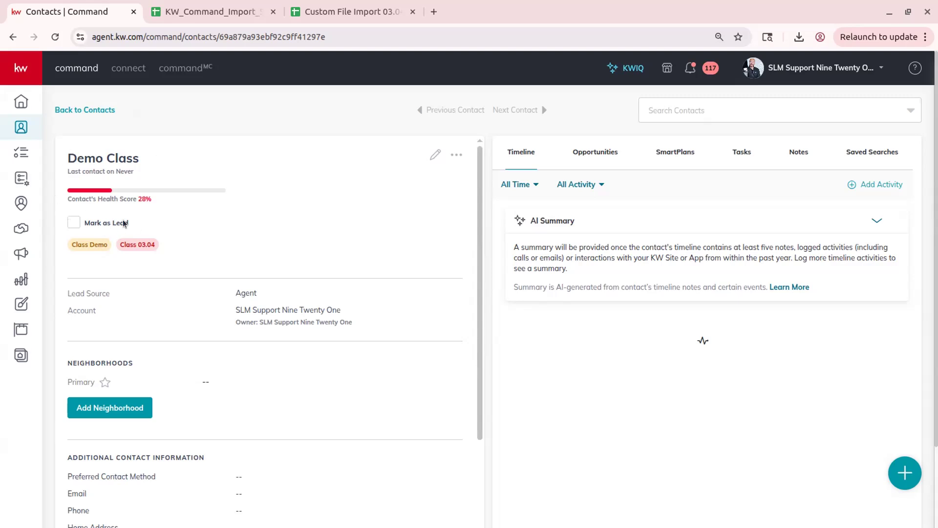
click(74, 222)
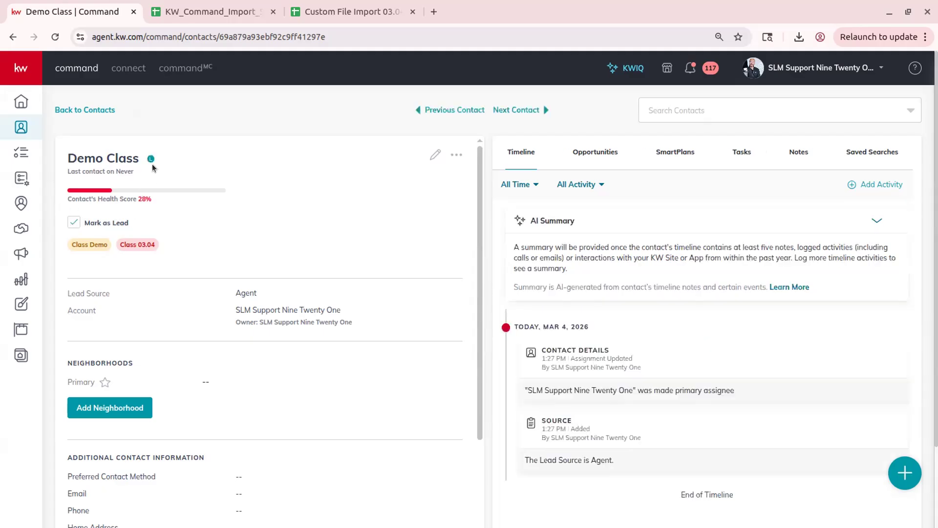
Remove the lead mark from the Demo Class contact and add the Thornhill neighborhood found by searching for Orlando.
click(72, 226)
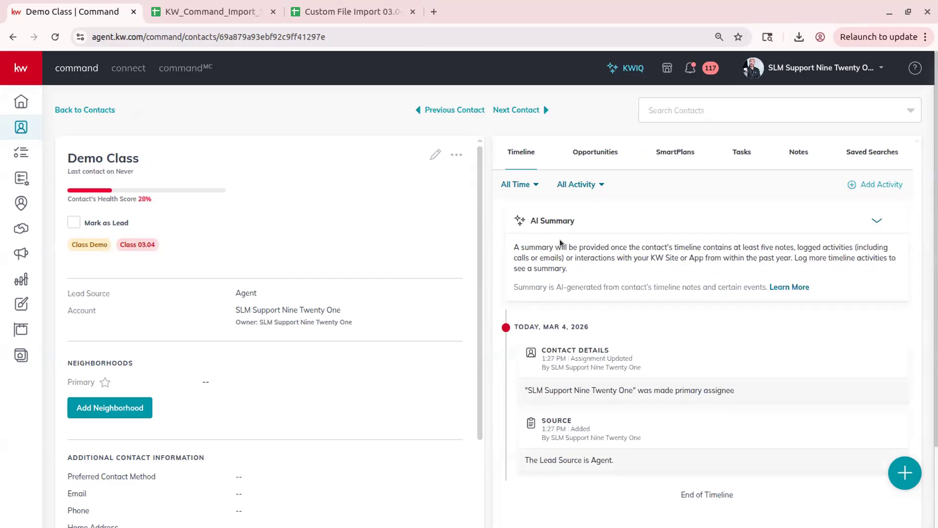
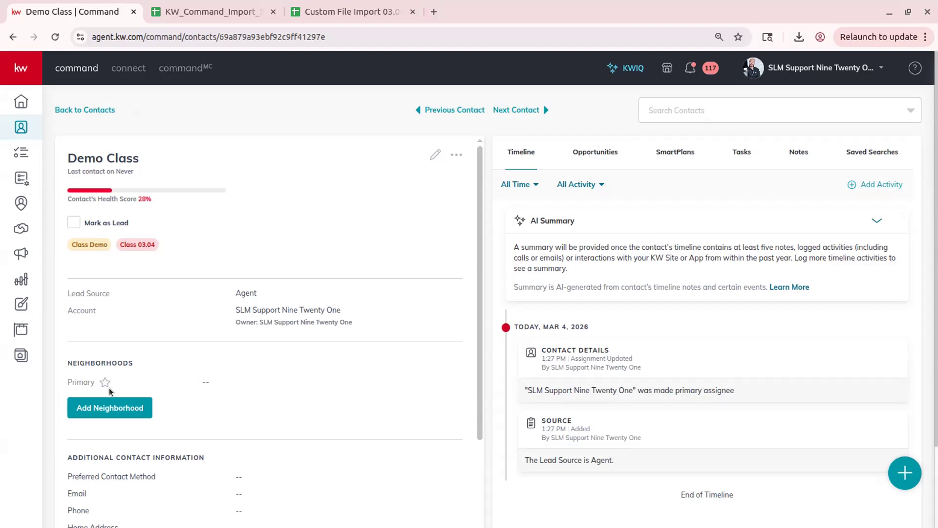
click(112, 412)
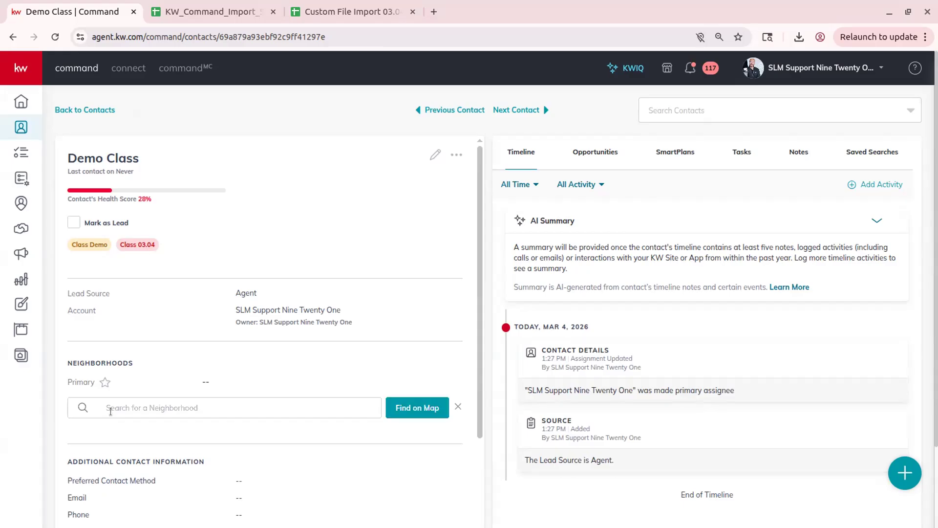
click(168, 410)
text(Orlando)
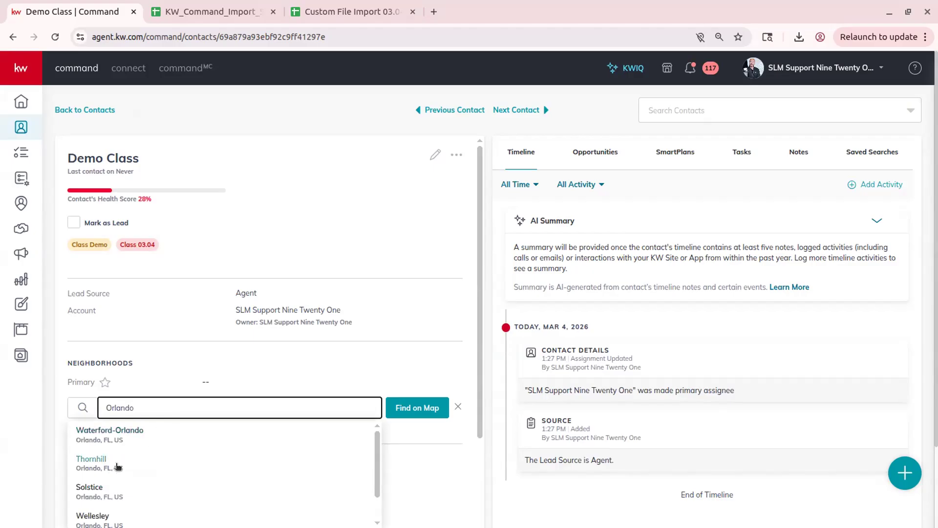
scroll(120, 468, down, 1)
scroll(327, 375, down, 3)
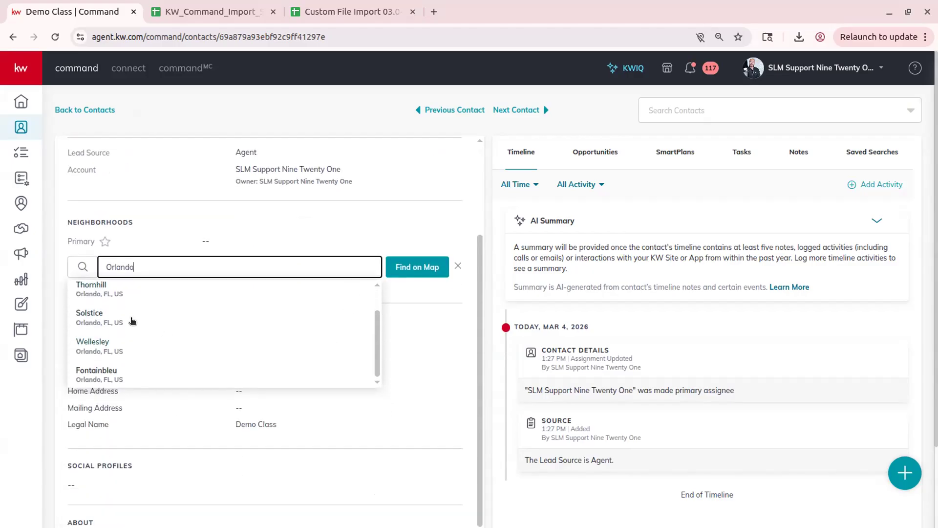
scroll(159, 346, up, 1)
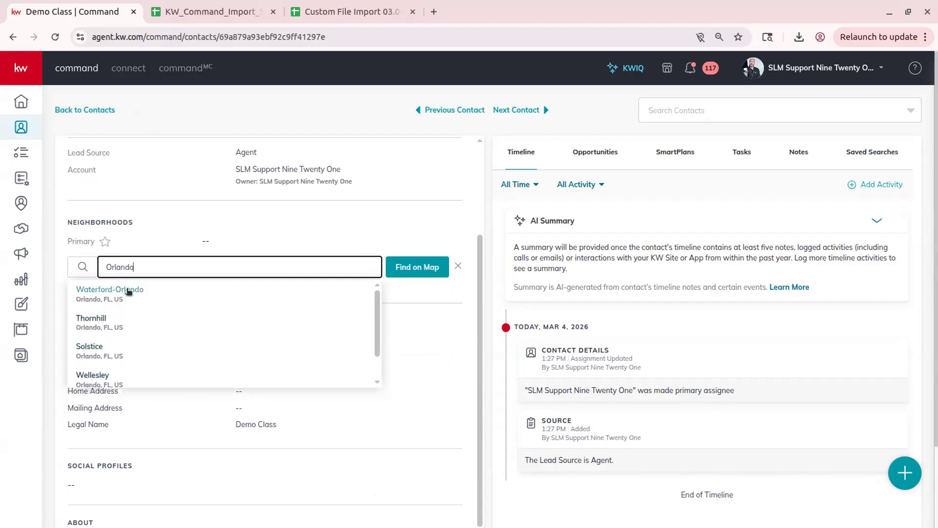
click(112, 322)
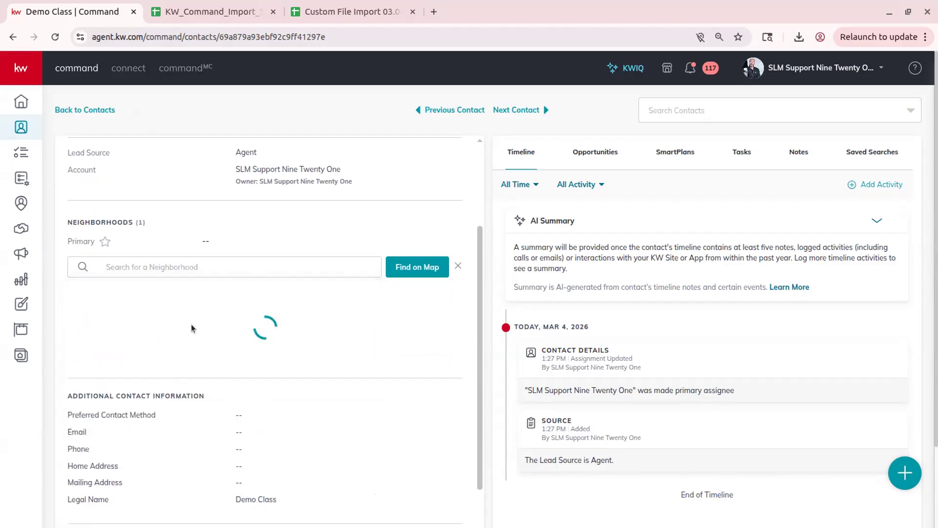
Search the neighborhoods for "miami" and add Miami Beach to the contact.
click(179, 266)
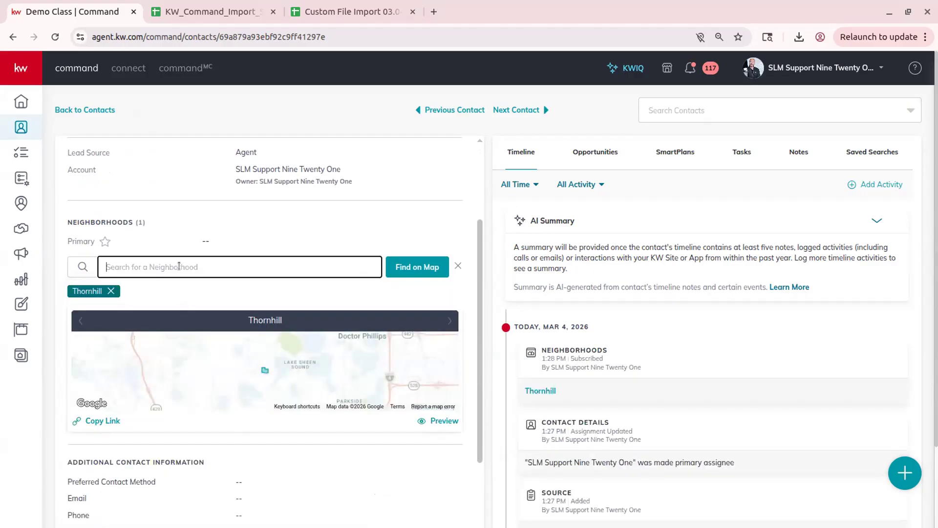
text(miami)
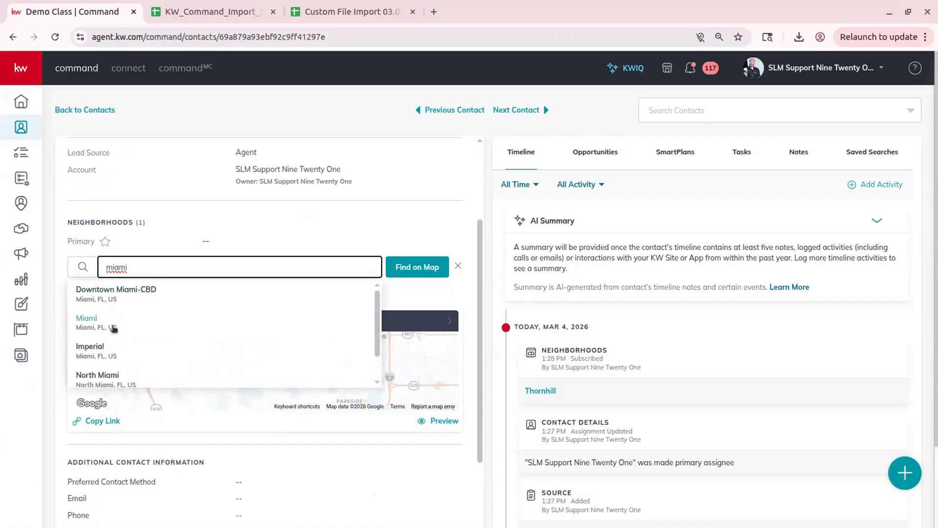
scroll(142, 336, down, 1)
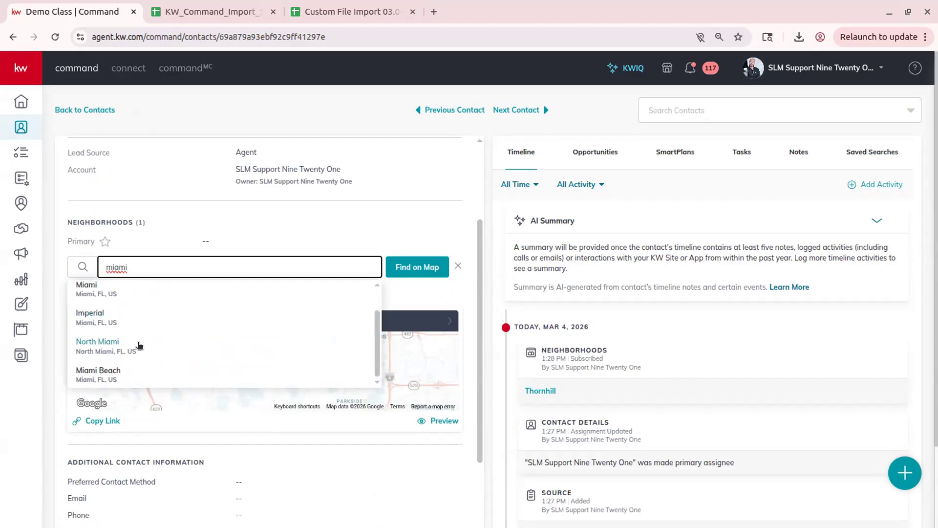
click(128, 371)
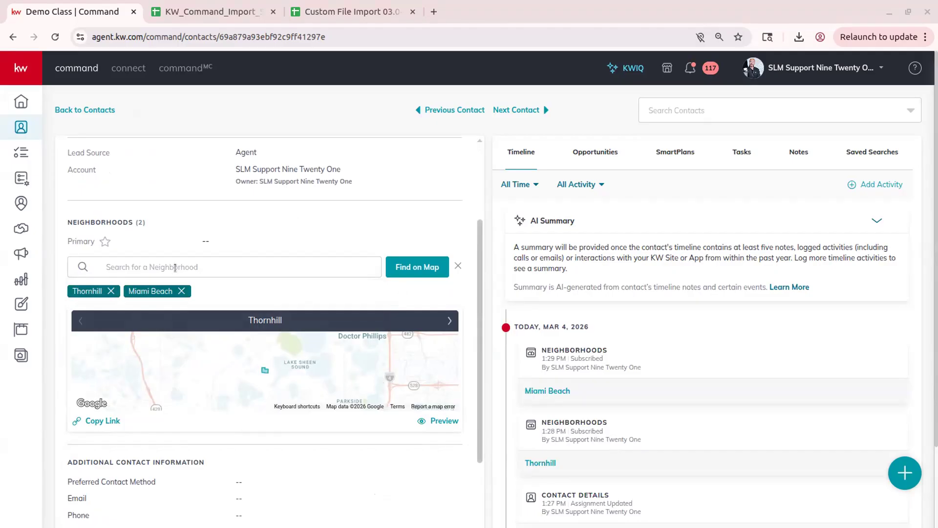
Open the map for choosing a neighborhood and locate the neighborhood boundaries south of Orlando, Florida.
click(416, 268)
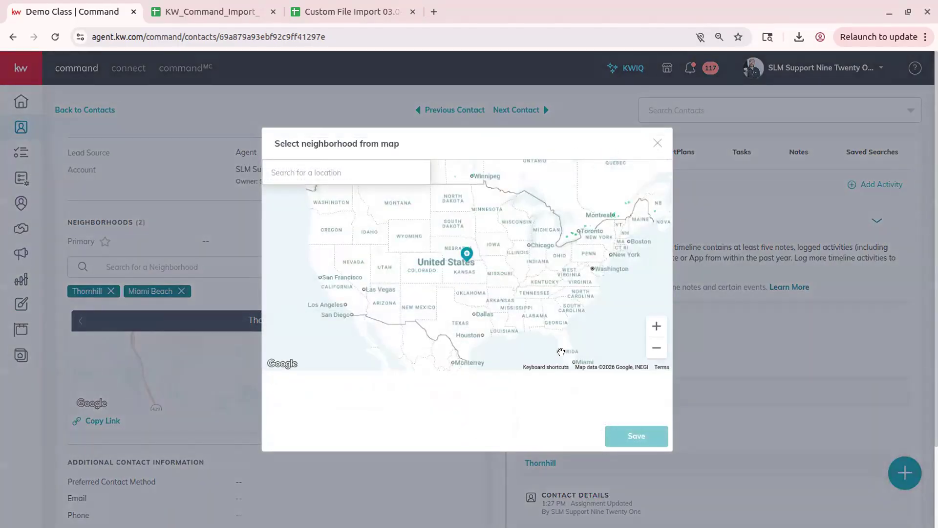
scroll(578, 370, down, 1)
scroll(575, 332, up, 3)
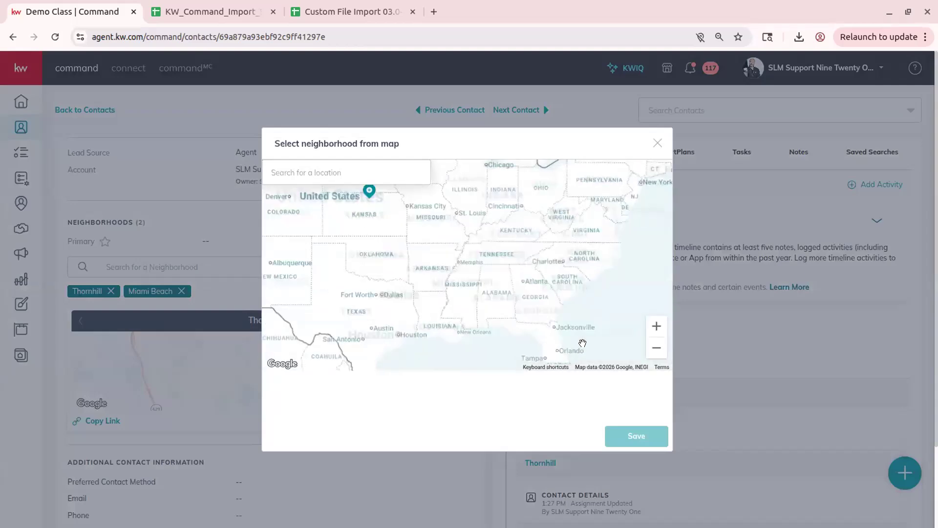
drag(524, 324, 505, 258)
scroll(525, 315, up, 4)
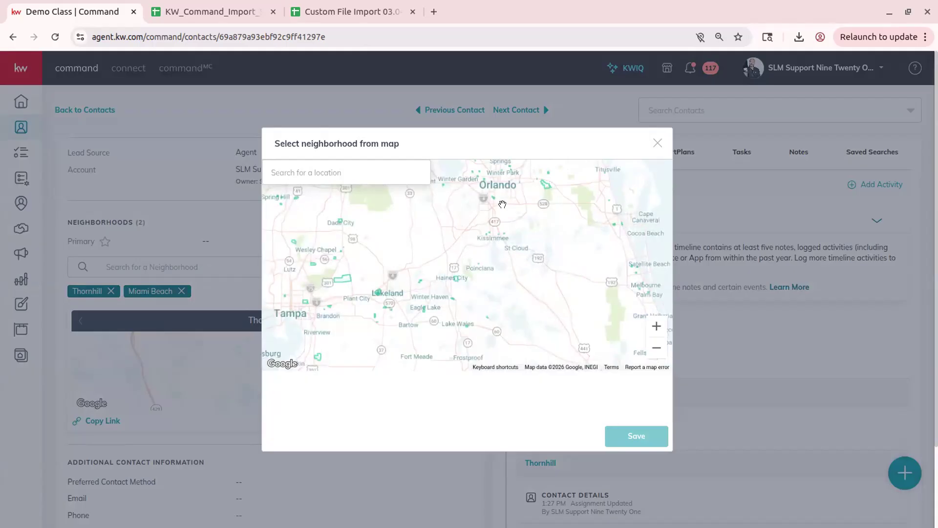
scroll(499, 245, up, 4)
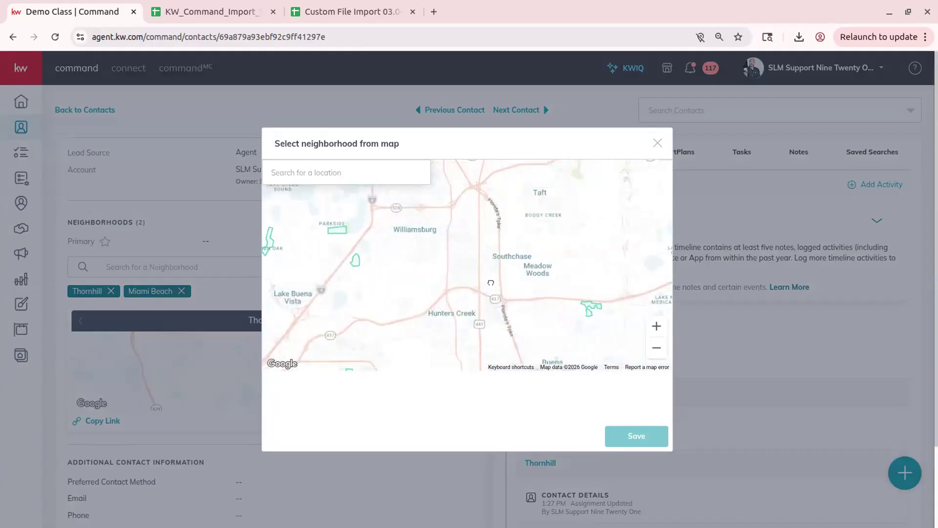
scroll(484, 311, up, 2)
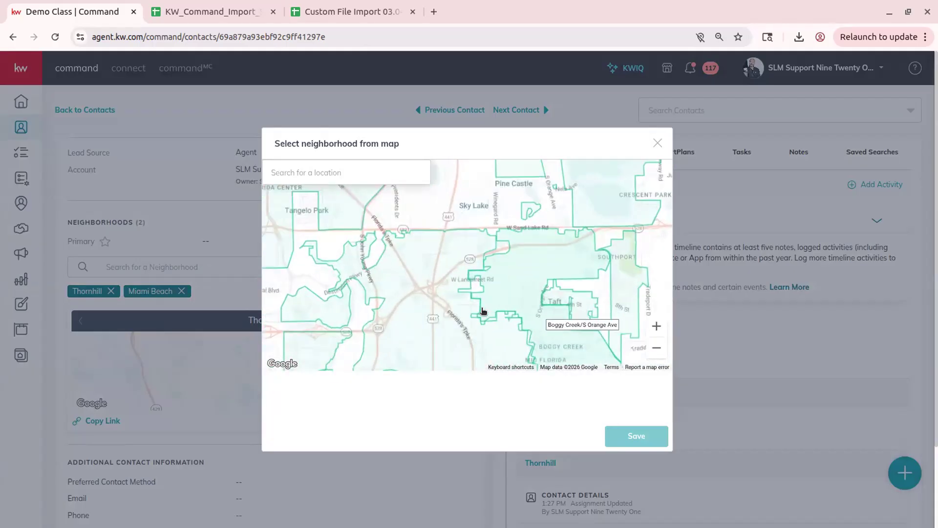
Select Boggy Creek/S Orange Ave, Taft Vineland, Tangelo Park, Florida Center and Winegard - Oak Ridge on the map and save them as the contact's neighborhoods.
click(501, 307)
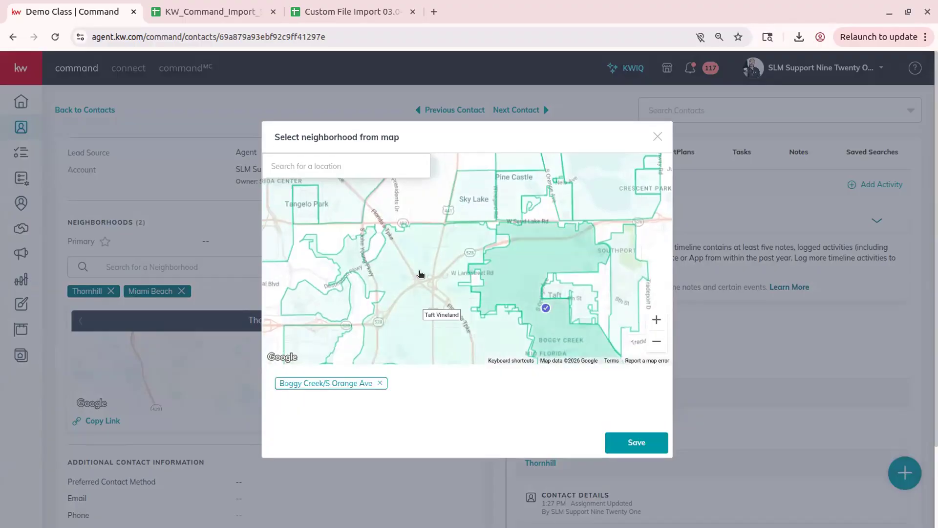
click(419, 272)
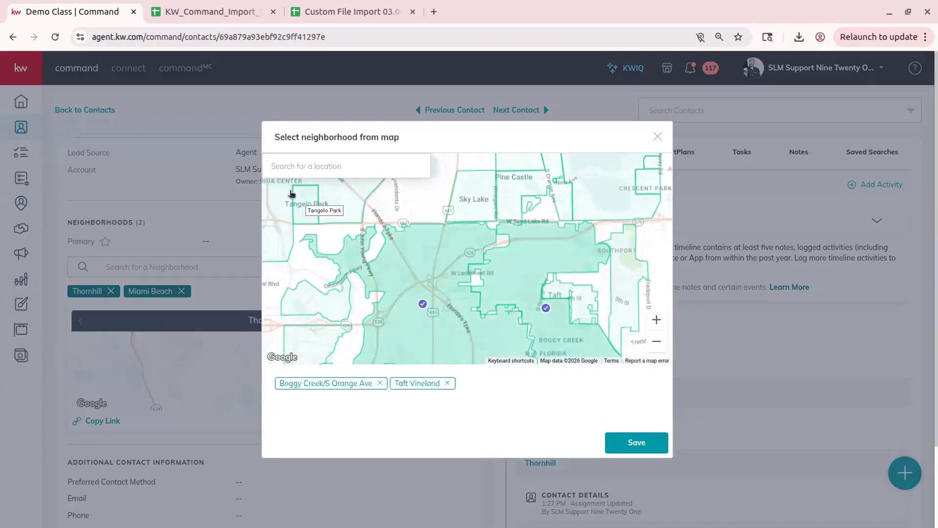
click(292, 194)
click(347, 195)
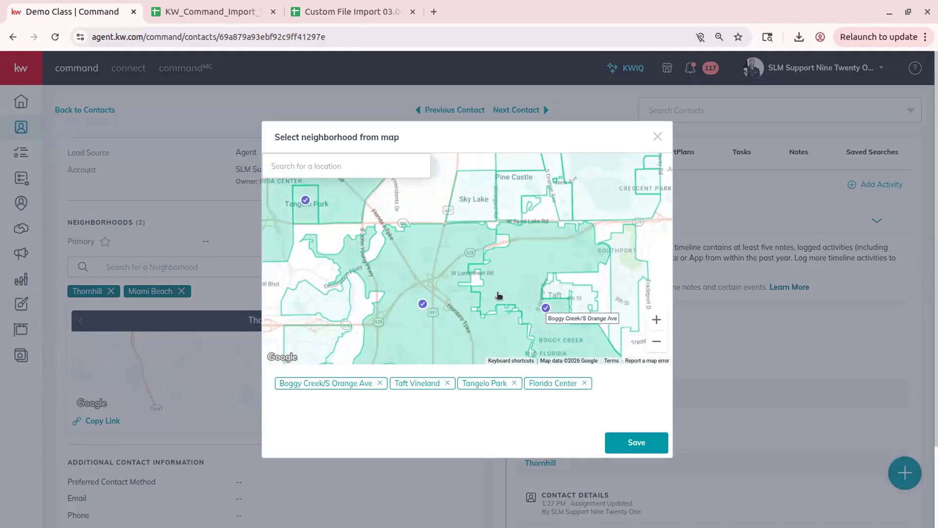
scroll(503, 292, down, 1)
drag(530, 244, 526, 301)
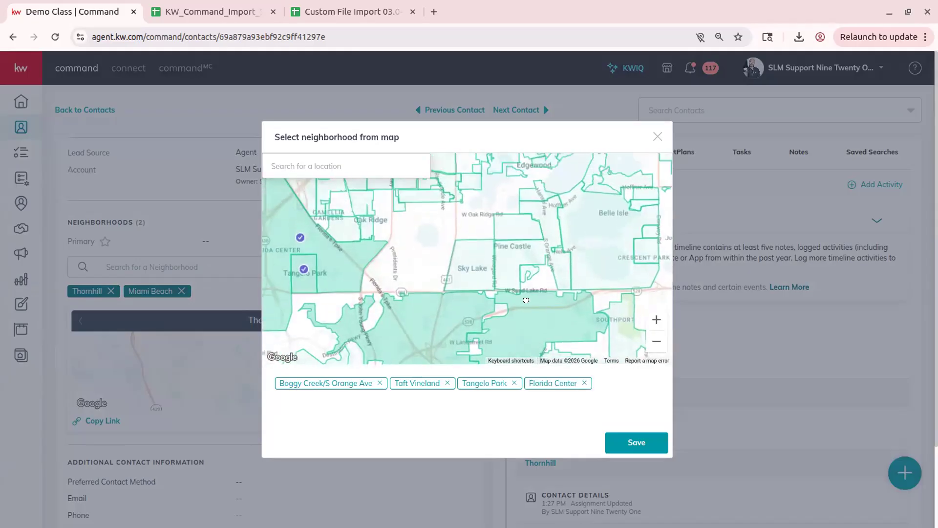
click(511, 250)
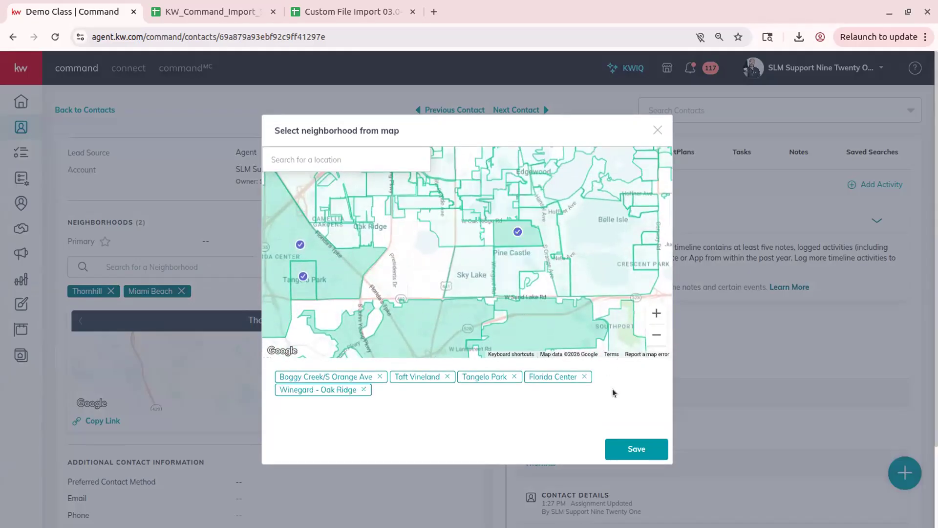
click(635, 449)
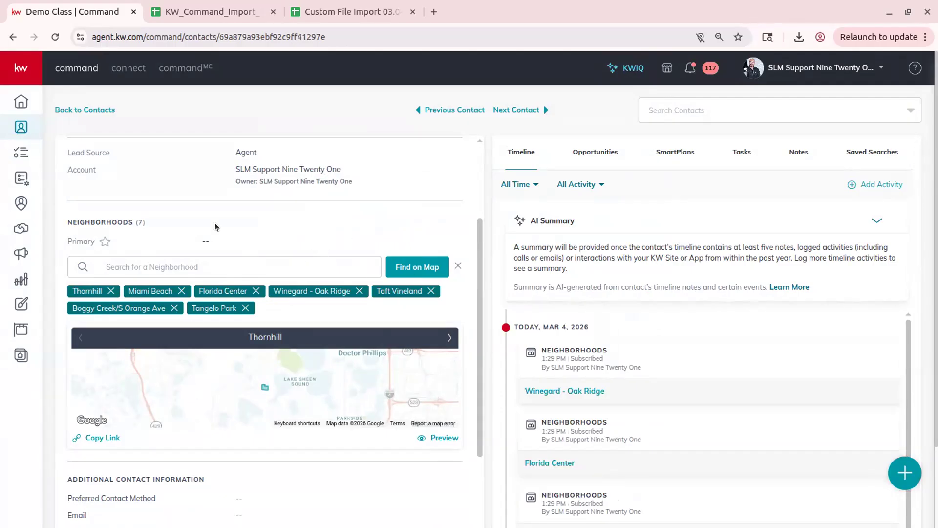
Advance the contact's neighborhood map to Taft Vineland and open that neighborhood's preview page.
scroll(192, 245, down, 3)
scroll(191, 245, down, 1)
scroll(190, 245, up, 4)
click(448, 336)
click(448, 335)
click(449, 336)
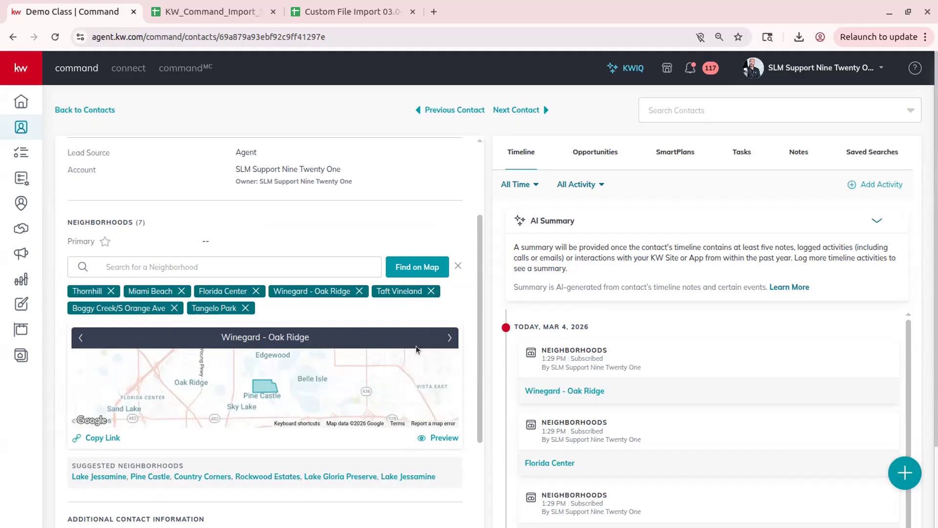
click(449, 337)
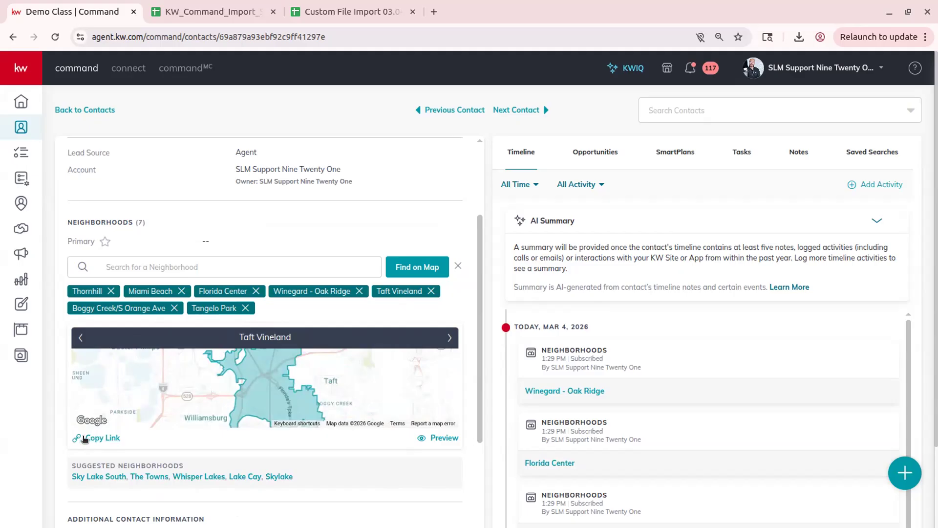
click(445, 438)
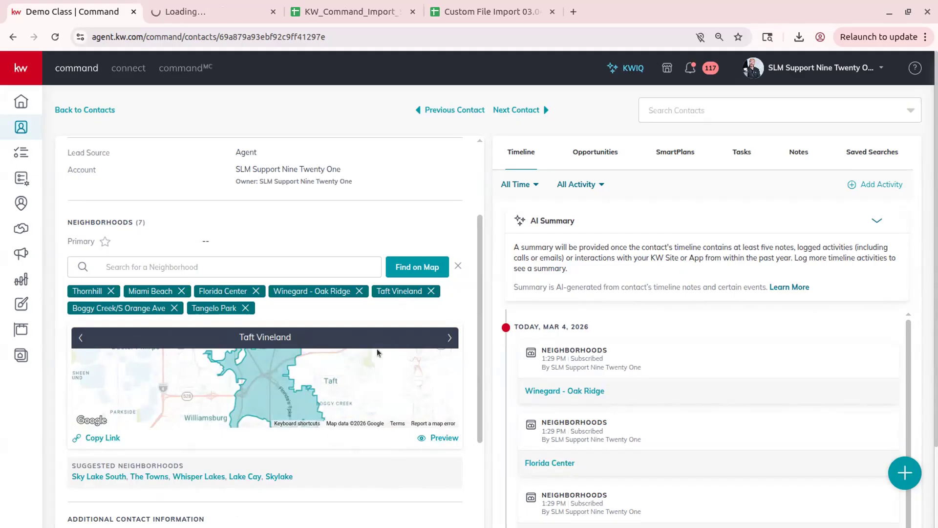
click(202, 11)
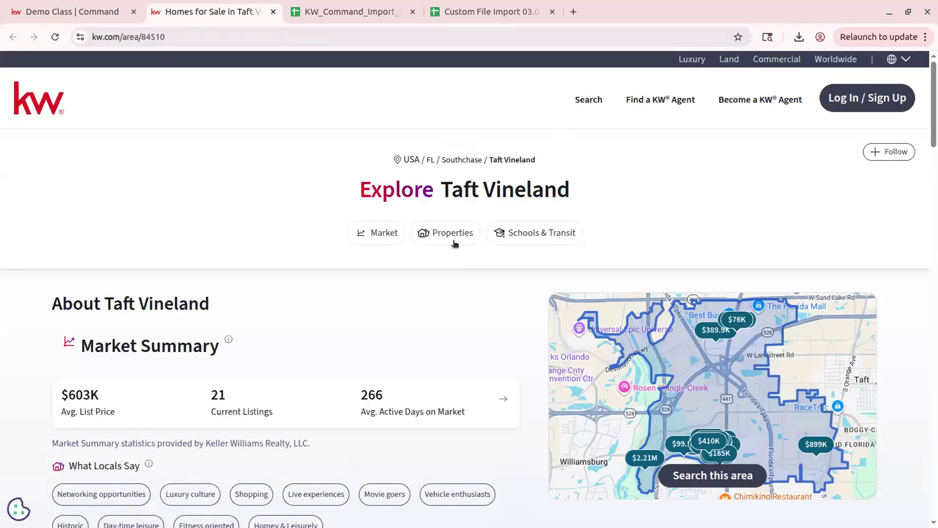
Examine the market summary, local characteristics and market snapshot on the Taft Vineland neighborhood page.
scroll(453, 242, down, 5)
scroll(453, 244, down, 4)
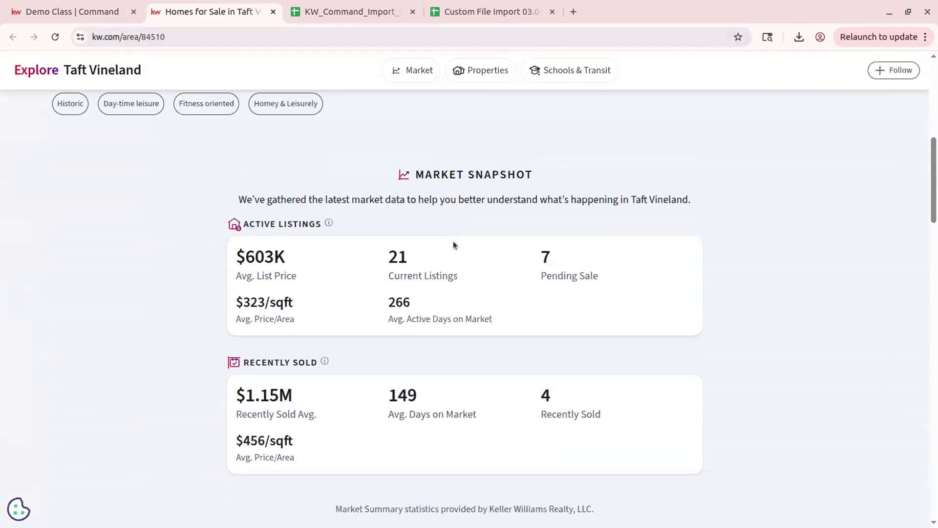
scroll(453, 244, up, 8)
scroll(453, 241, up, 1)
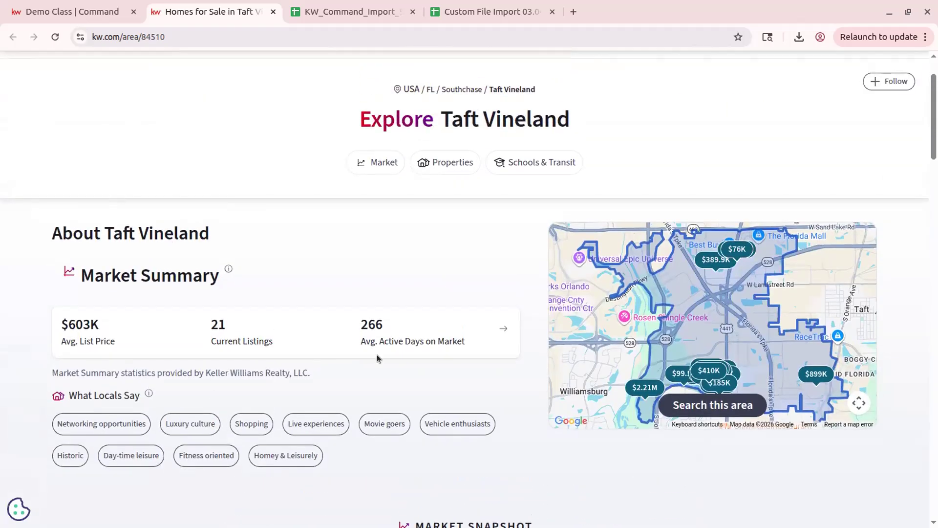
scroll(172, 410, down, 1)
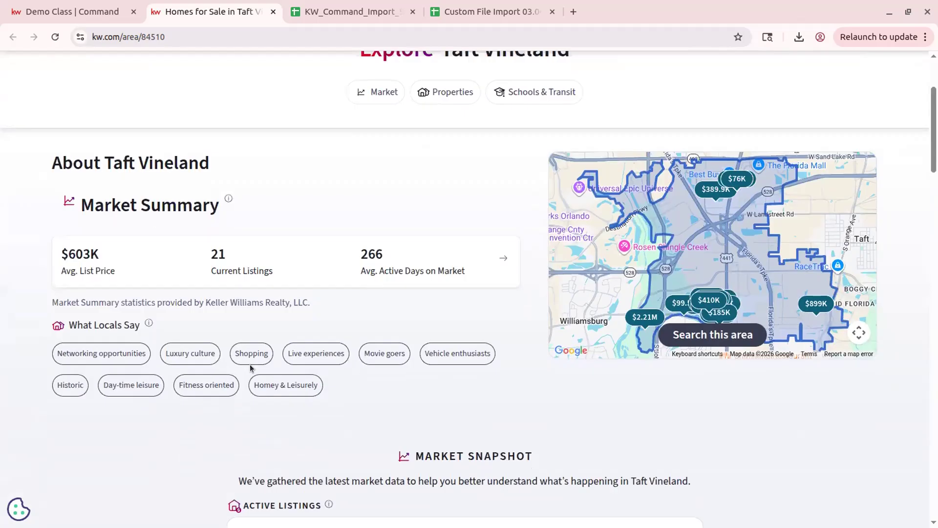
scroll(540, 364, down, 1)
scroll(437, 312, up, 2)
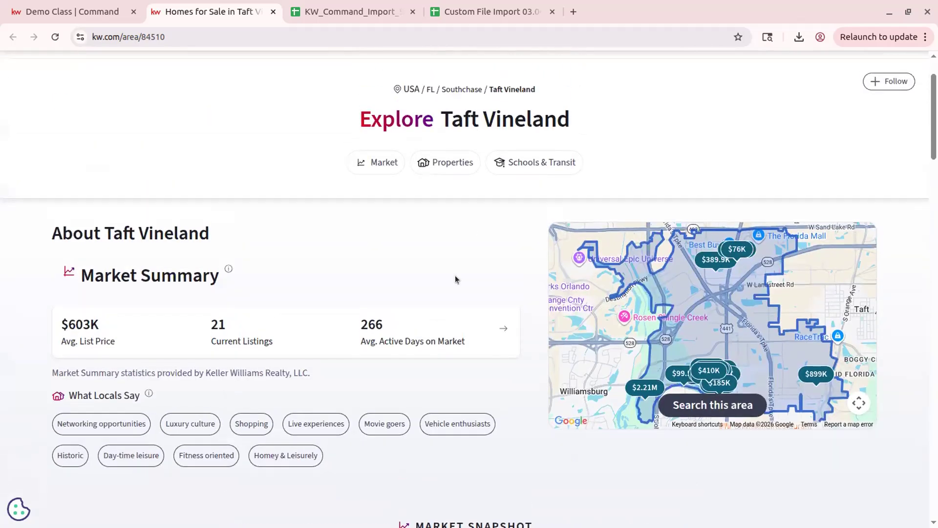
scroll(467, 213, up, 1)
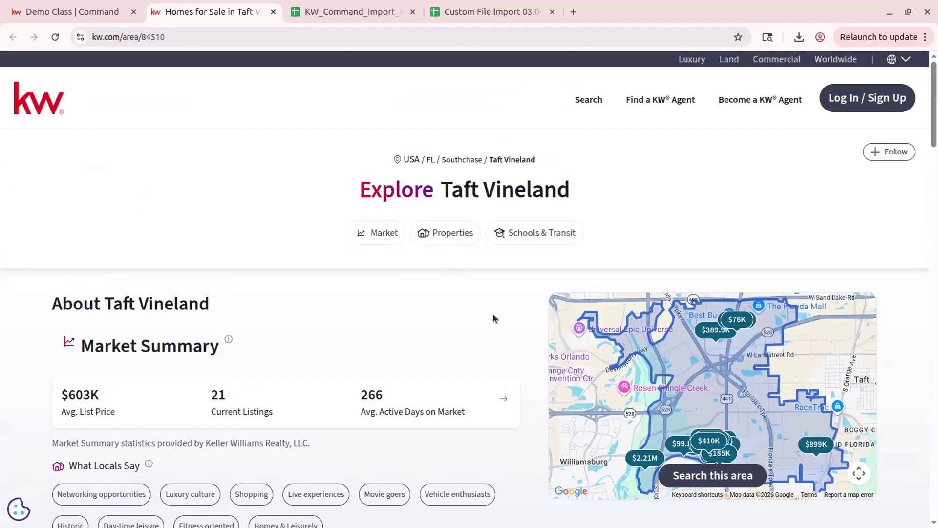
scroll(493, 315, down, 4)
scroll(493, 318, down, 2)
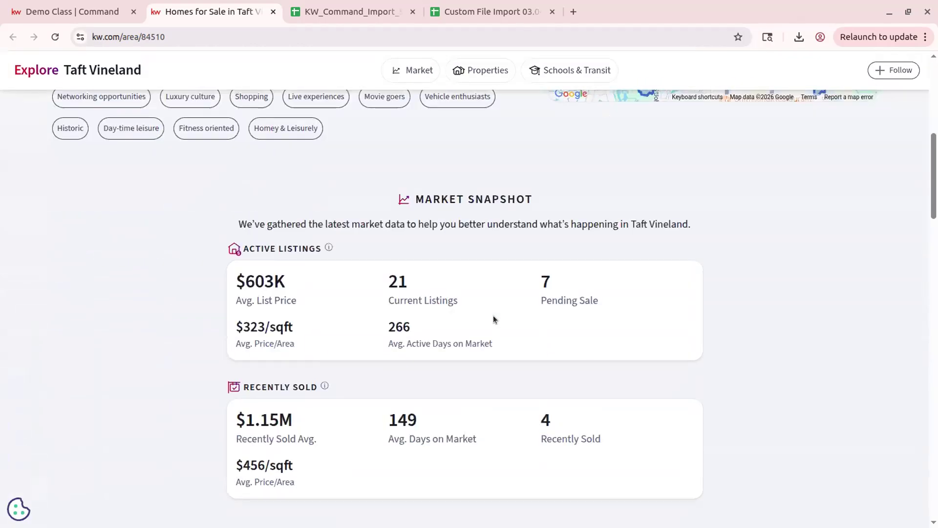
scroll(493, 318, down, 6)
scroll(493, 318, up, 12)
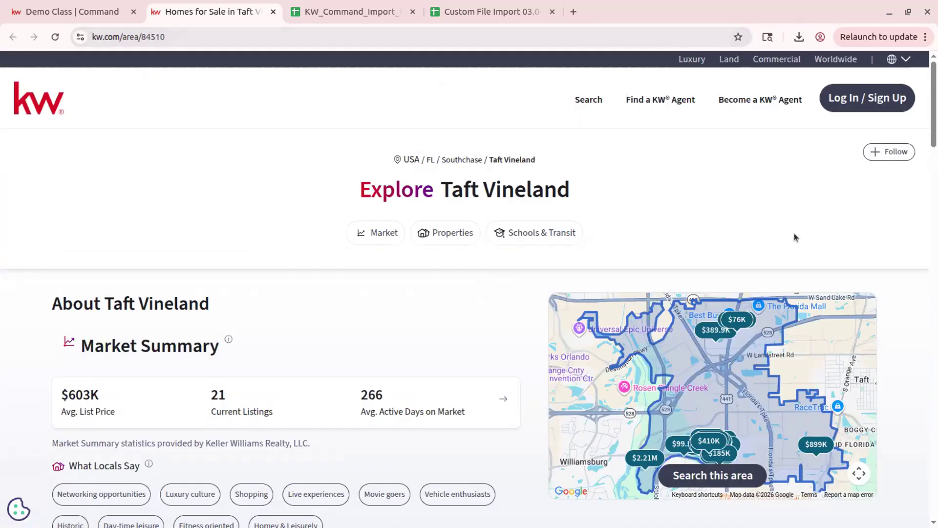
Open the agent-branded version of the Taft Vineland page by adding the subdomain "scottleroymarketing." before kw.com in its web address.
click(428, 42)
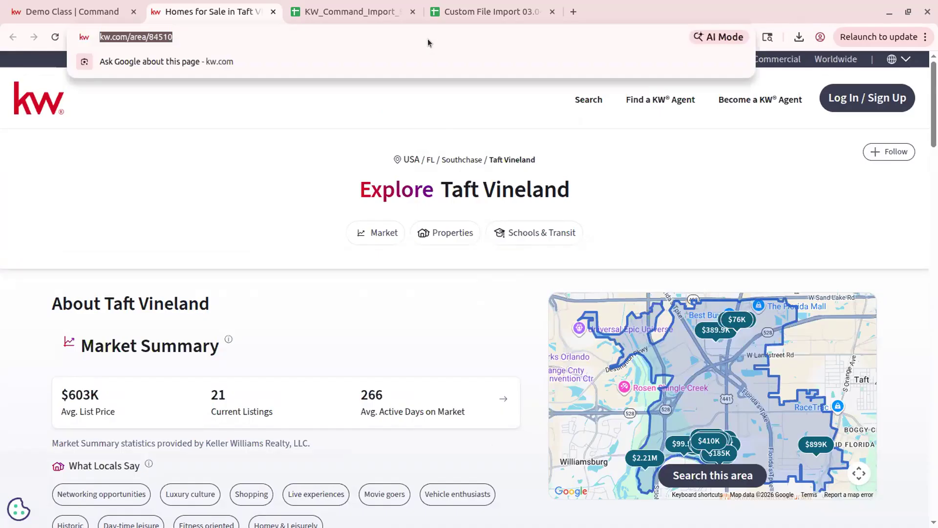
click(201, 139)
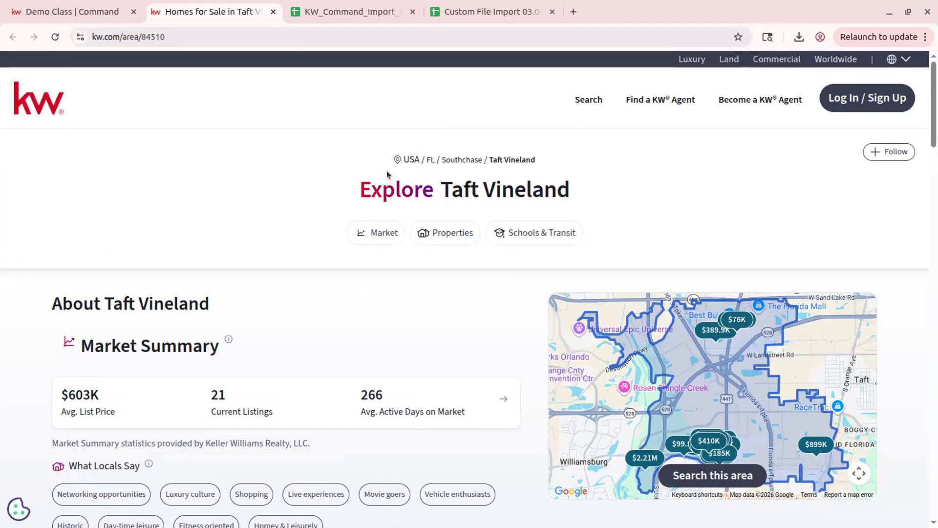
click(90, 36)
click(137, 36)
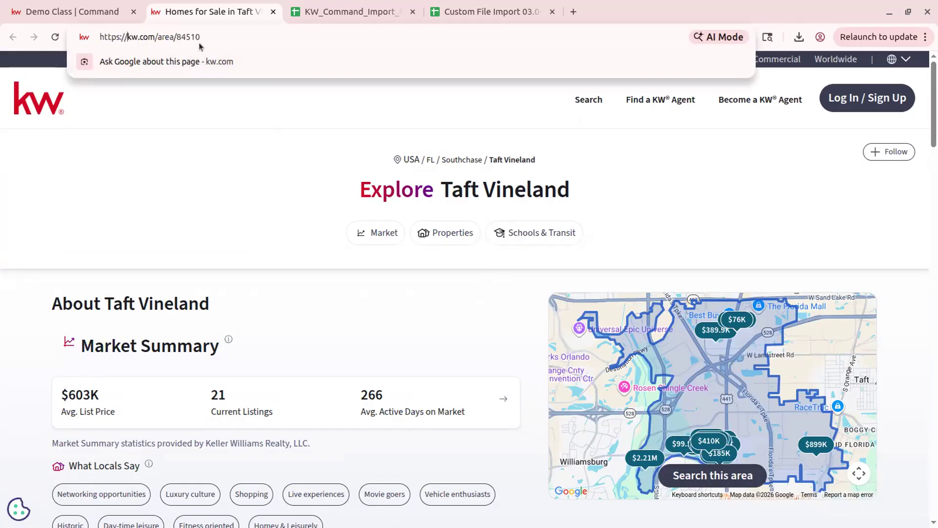
text(sco)
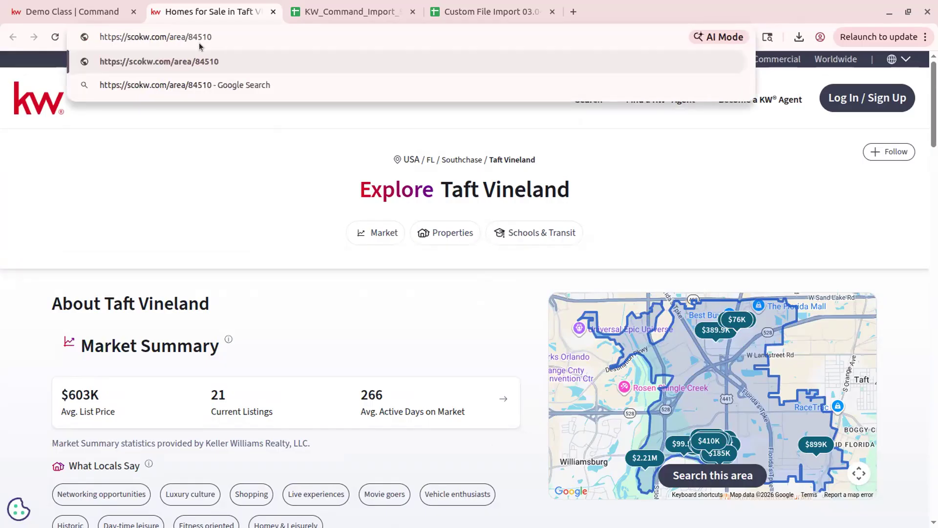
text(ttleroymarketing.)
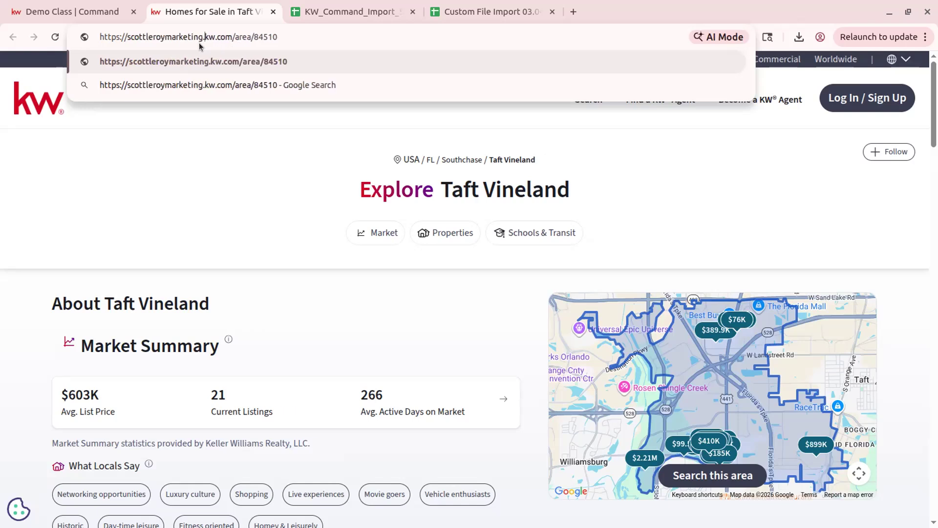
key(Return)
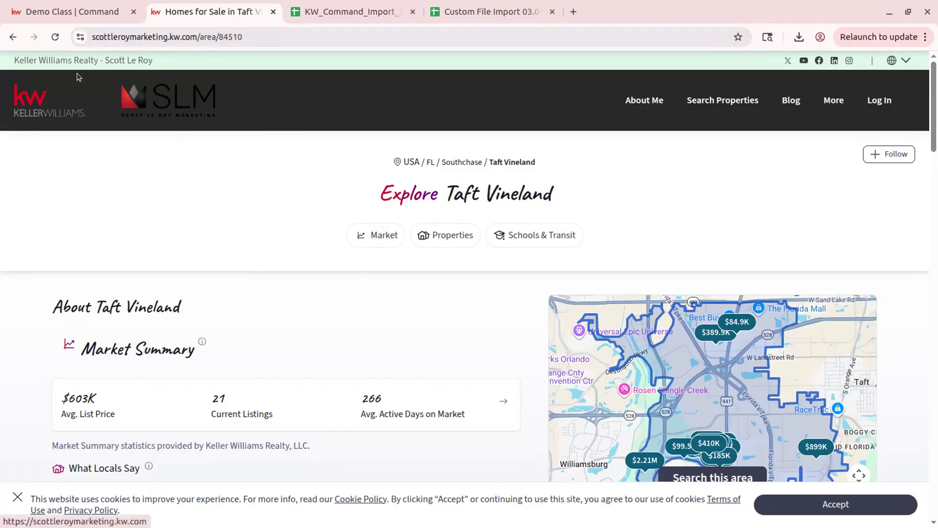
Look through the branded Taft Vineland page down to its nearby schools, and close it to return to the contact record.
scroll(555, 164, down, 4)
scroll(645, 186, down, 15)
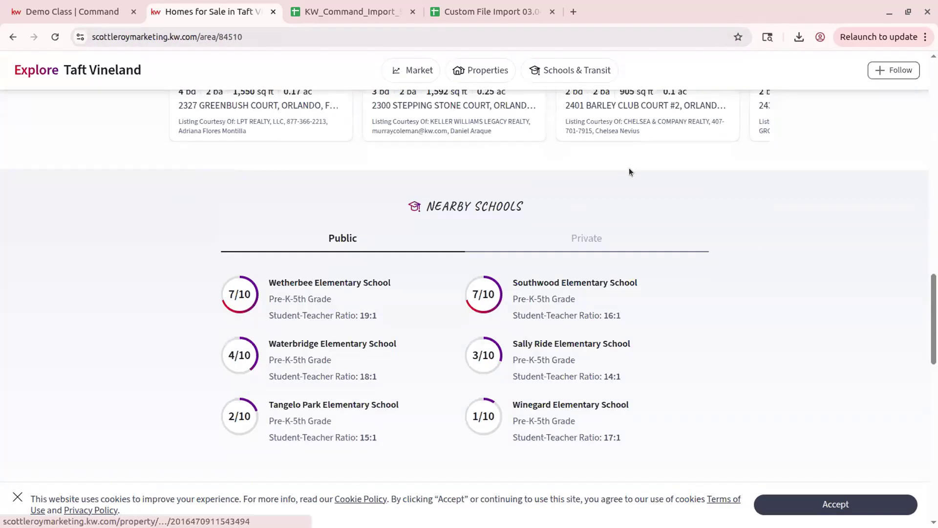
scroll(627, 169, up, 20)
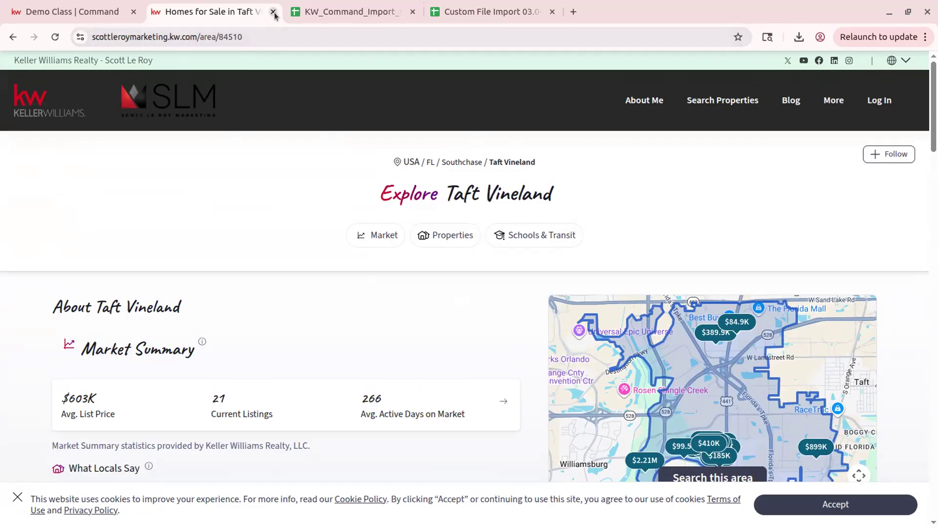
click(294, 28)
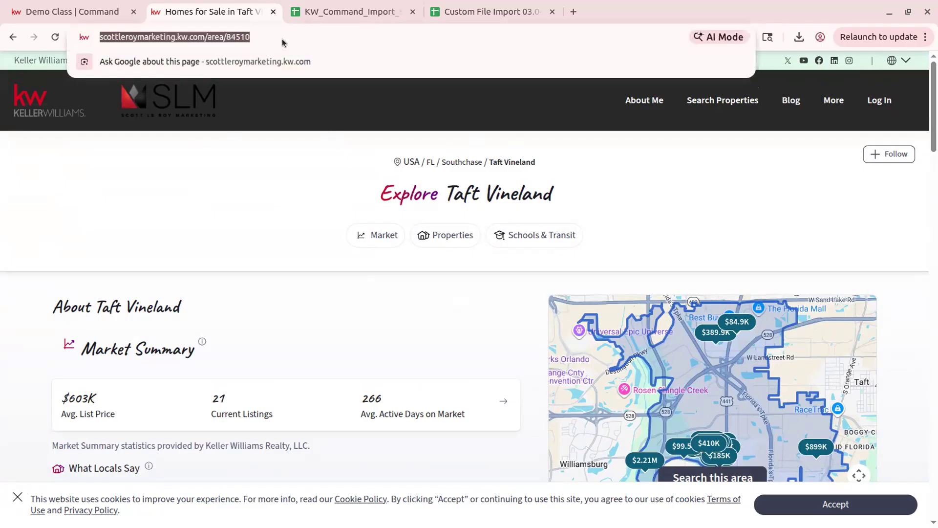
click(273, 11)
click(92, 7)
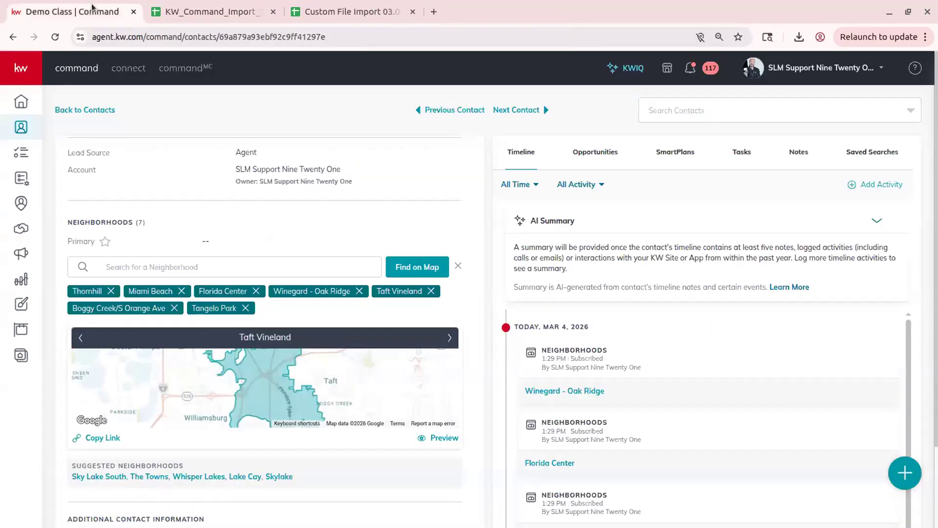
Review the contact's additional information and About details, and open the linked spouse's record from the relationships.
scroll(110, 212, down, 3)
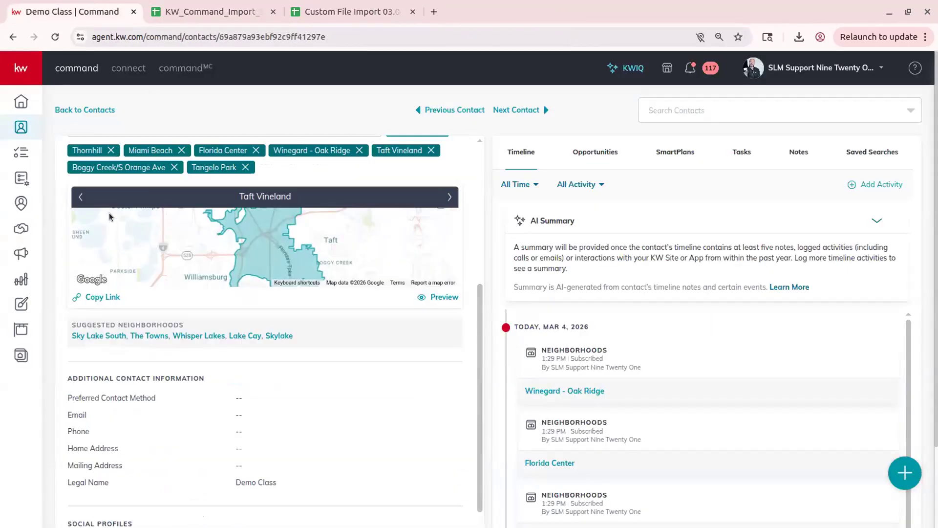
scroll(109, 213, down, 3)
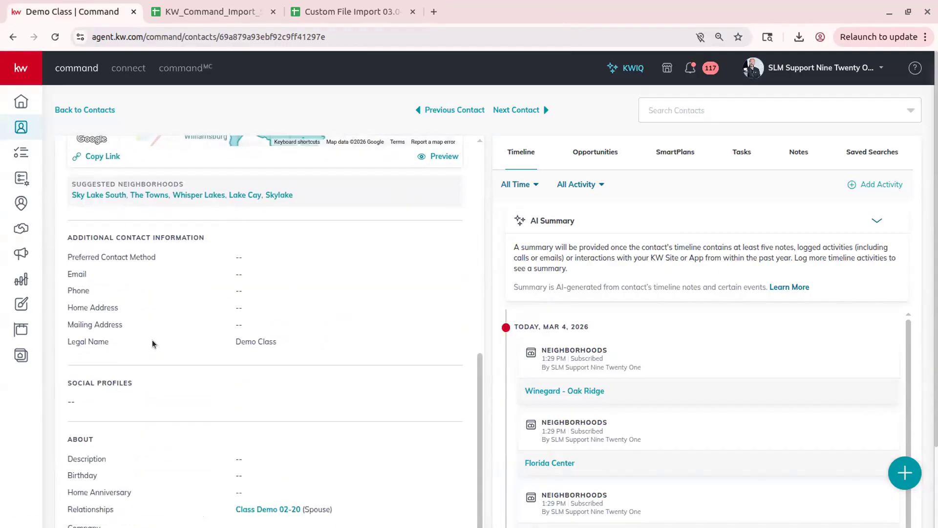
scroll(152, 340, down, 1)
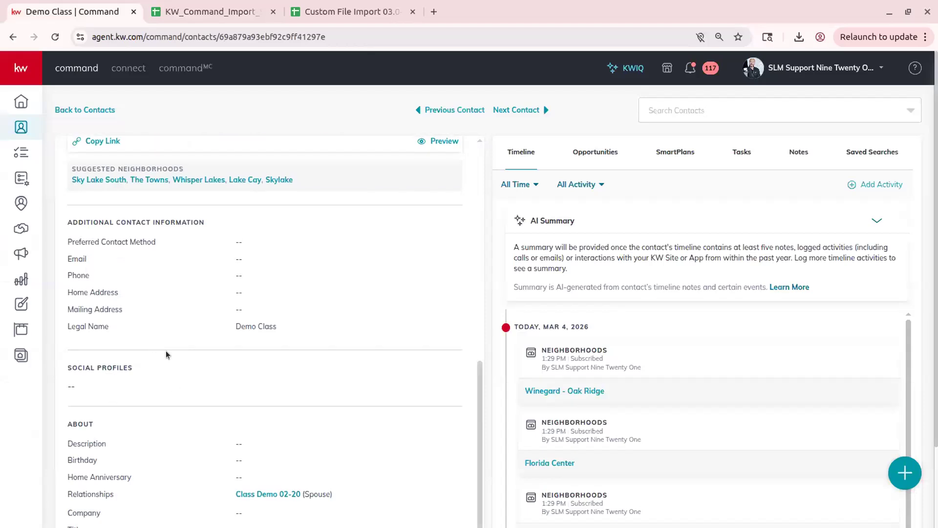
scroll(169, 398, down, 3)
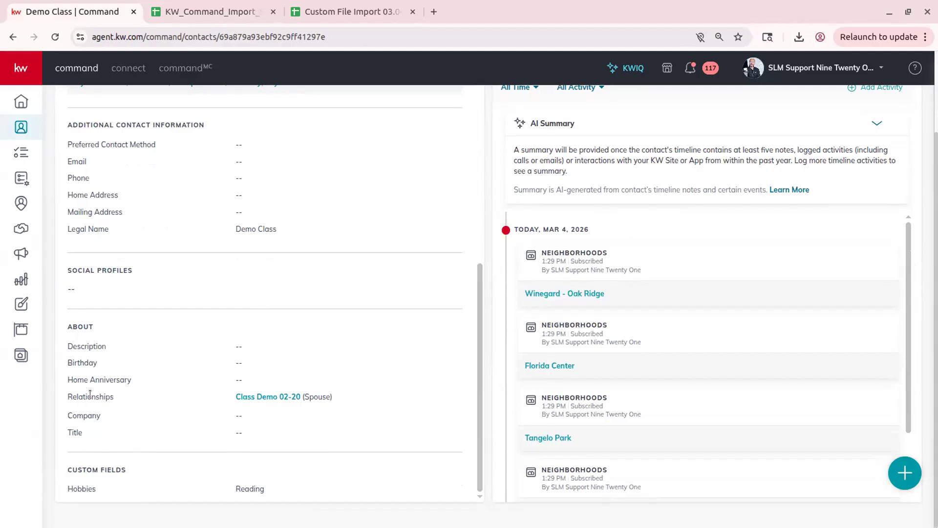
click(261, 396)
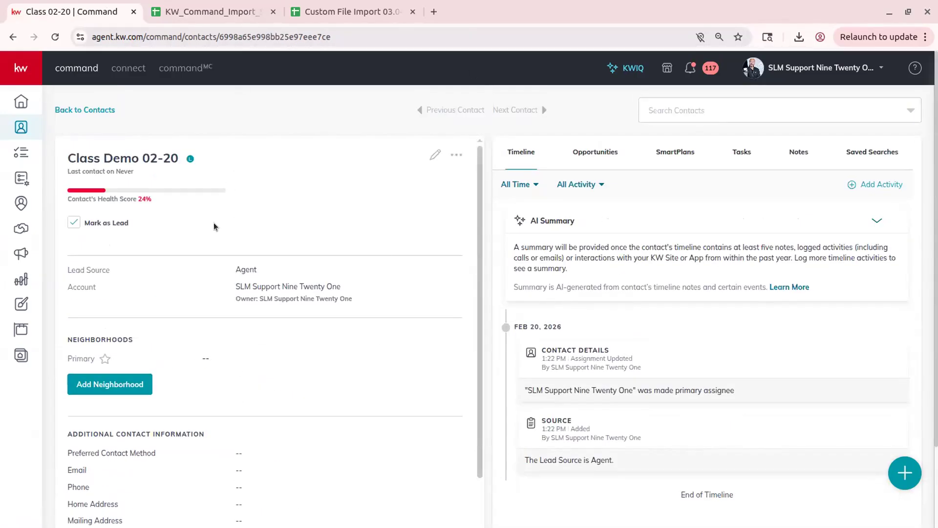
Return to the original contact's record through the relationship link in the spouse's About details.
scroll(214, 226, down, 5)
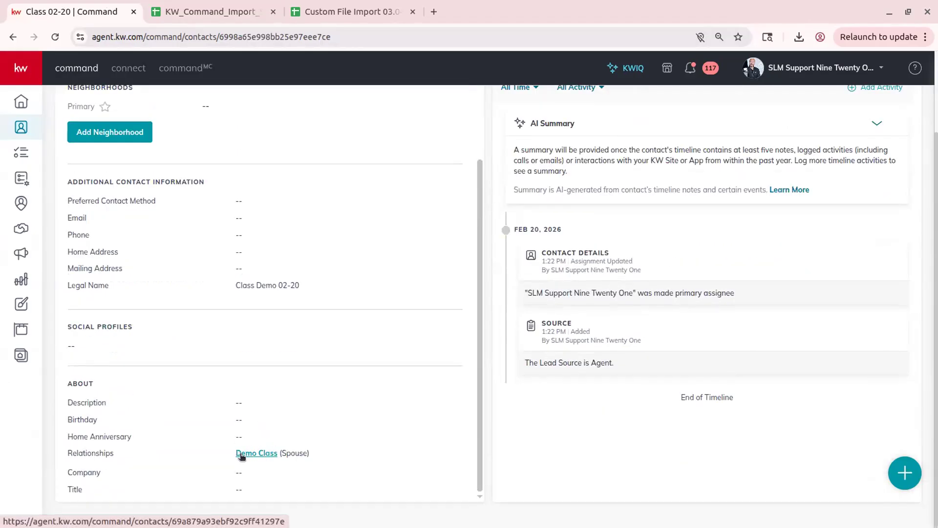
click(258, 453)
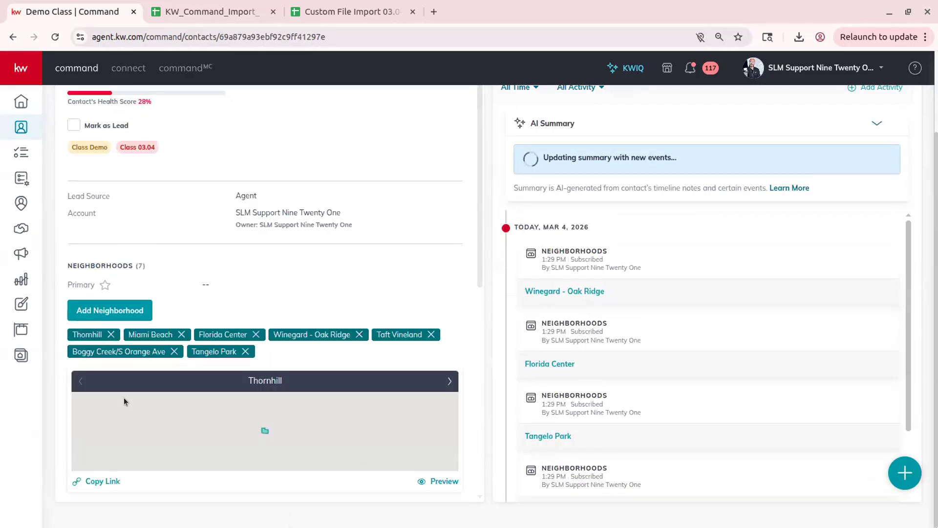
scroll(438, 250, up, 2)
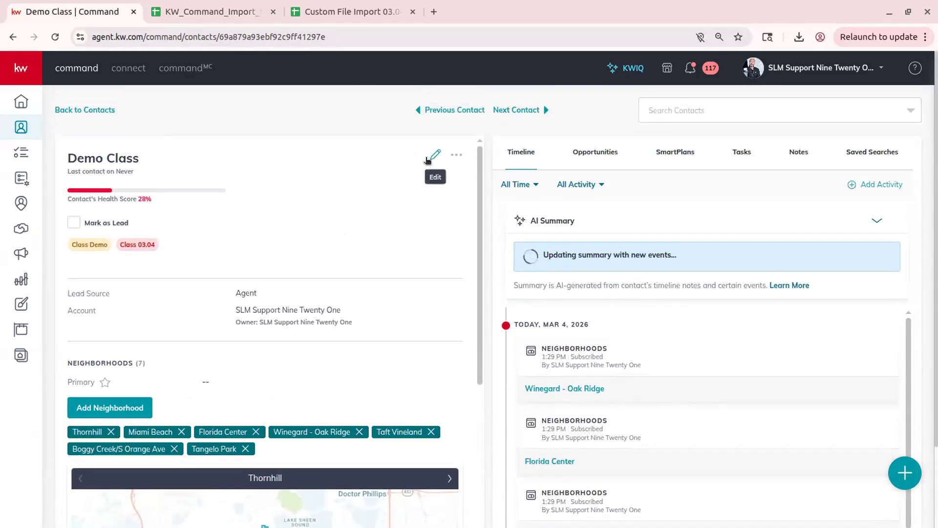
Review the contact's edit form and its additional actions, closing both without making changes.
click(436, 155)
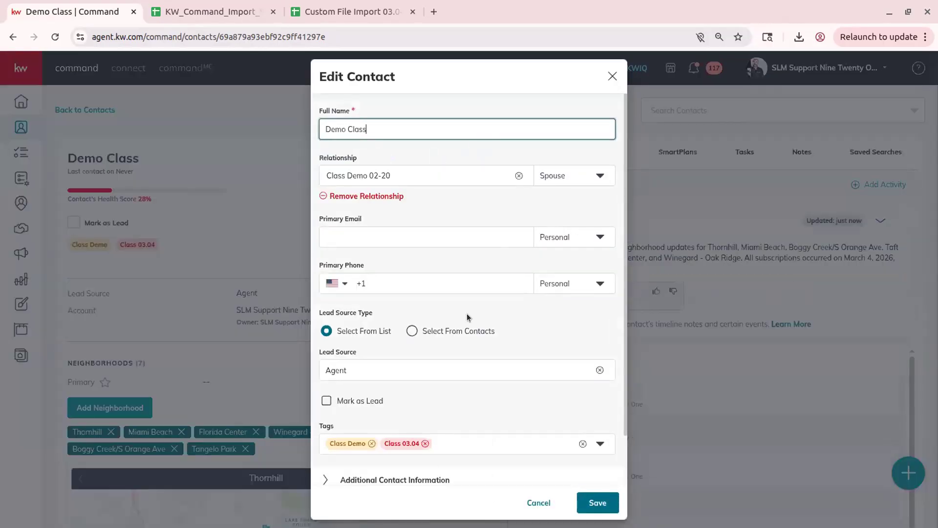
scroll(442, 341, down, 2)
scroll(597, 177, up, 1)
click(613, 75)
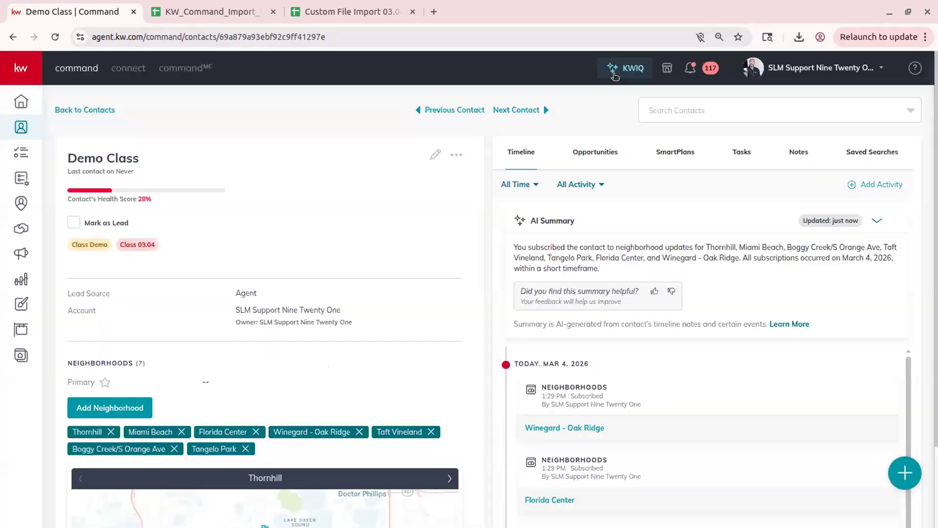
click(456, 154)
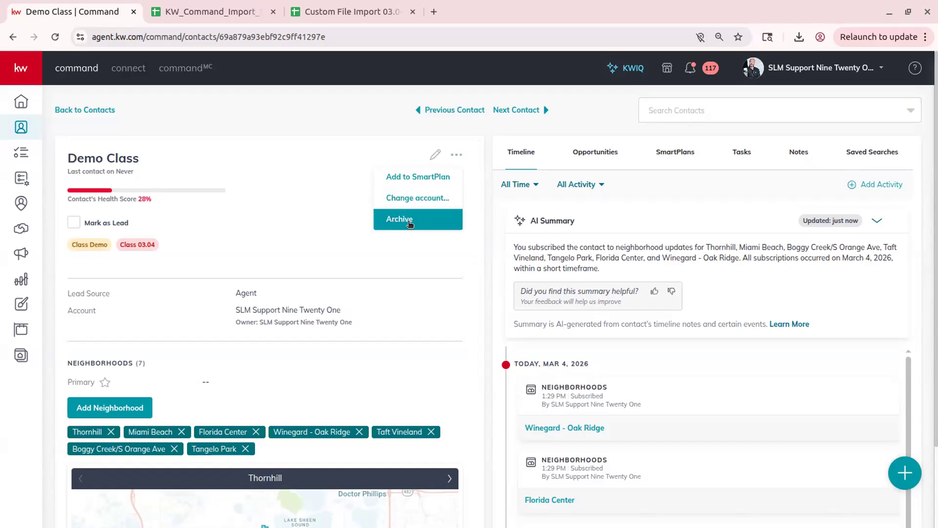
click(421, 259)
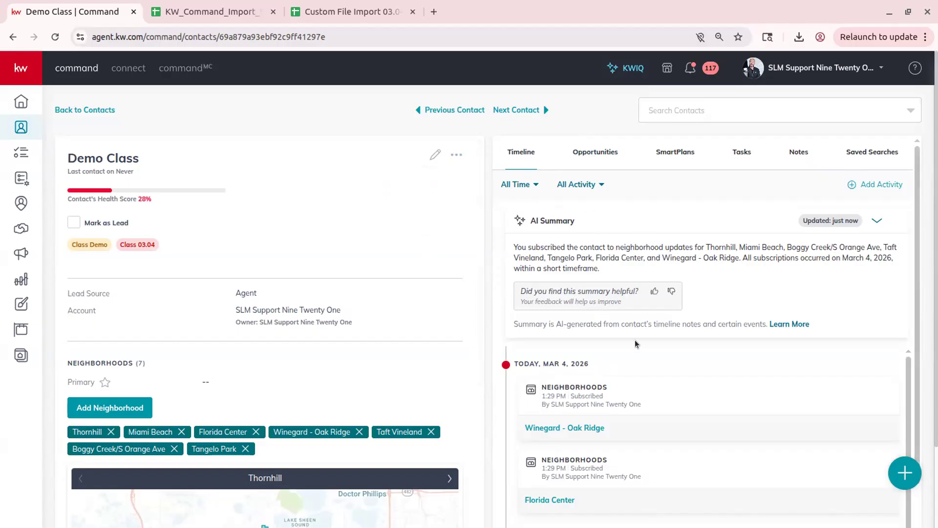
Look through the contact's AI summary and the neighborhood subscription entries in the timeline.
scroll(734, 353, down, 3)
scroll(861, 265, down, 3)
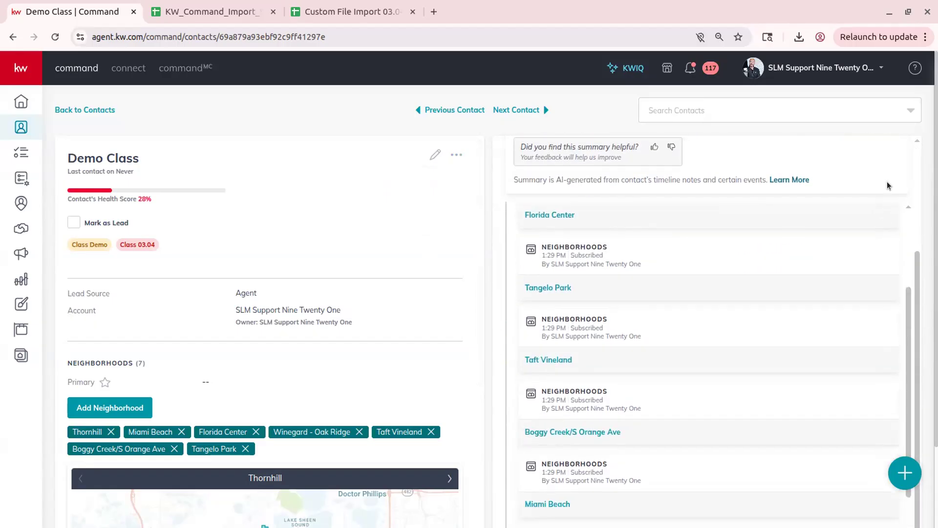
scroll(574, 306, up, 3)
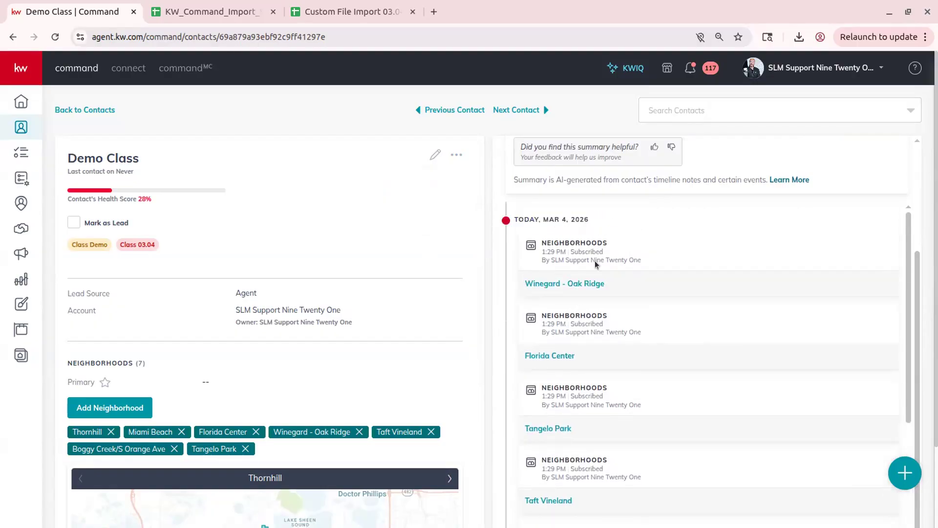
scroll(559, 270, down, 3)
scroll(560, 270, up, 3)
scroll(559, 271, down, 5)
scroll(560, 270, up, 3)
scroll(679, 213, up, 3)
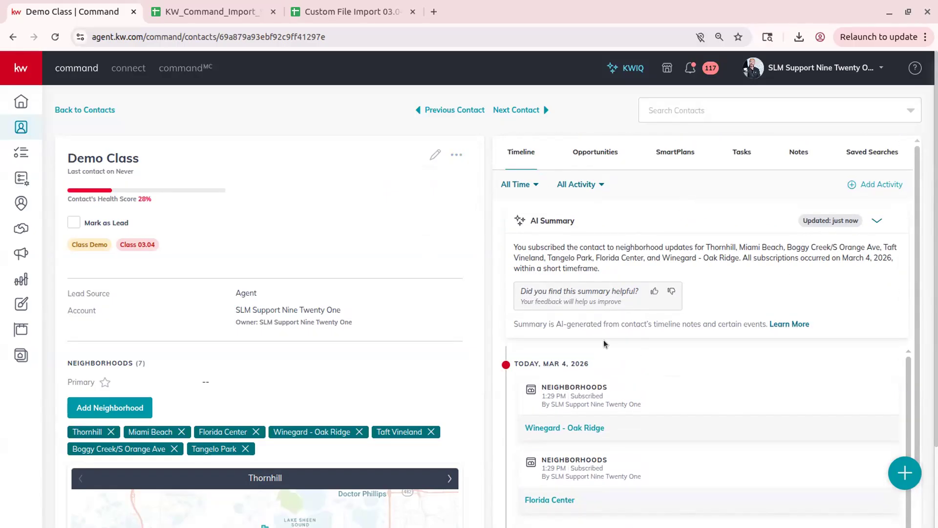
scroll(733, 342, down, 3)
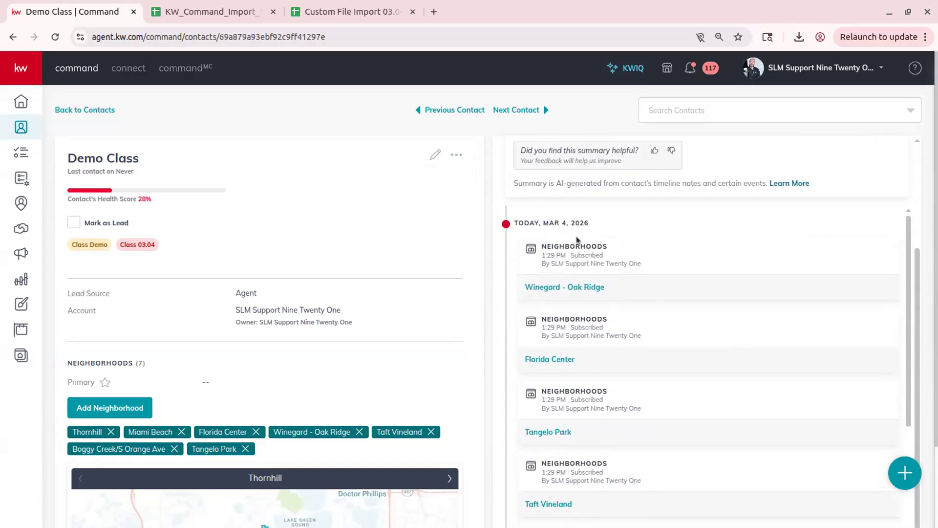
scroll(638, 287, up, 3)
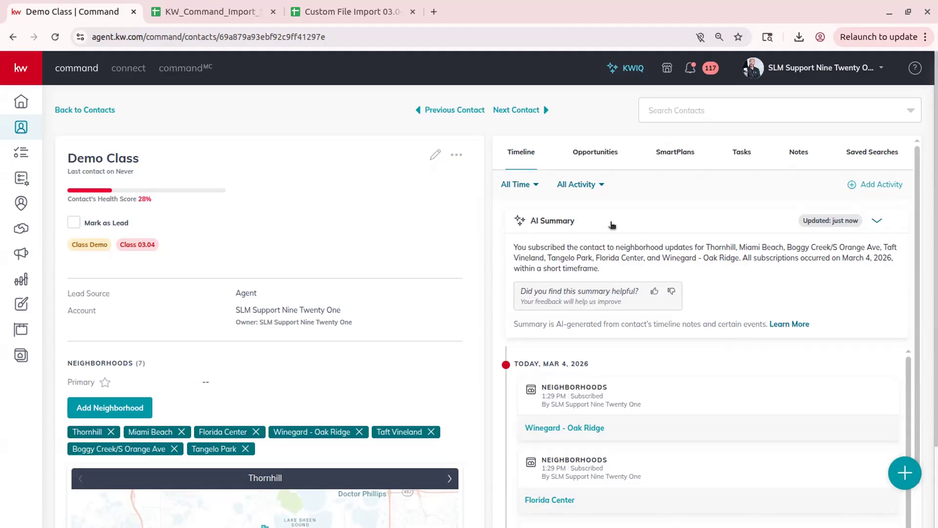
Log a Mail activity on the contact's timeline with the description "Sent a get well soon card".
click(873, 188)
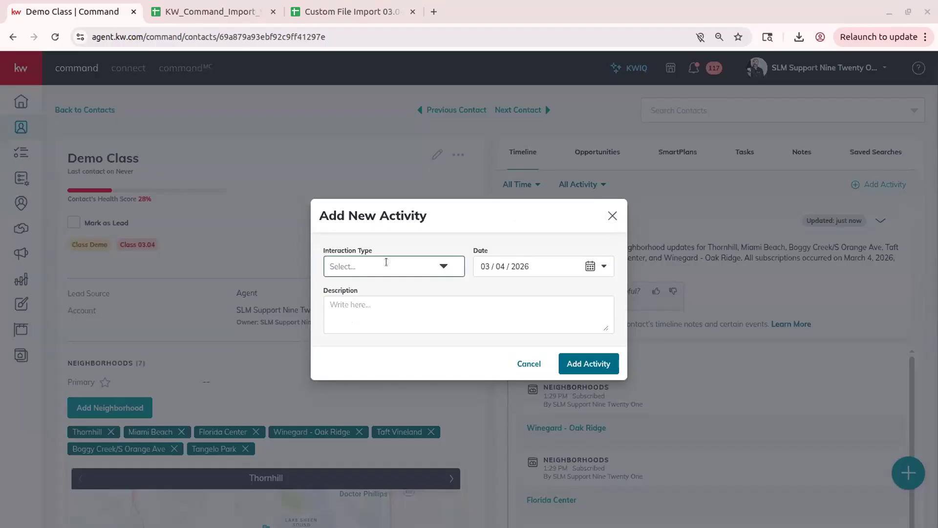
click(386, 262)
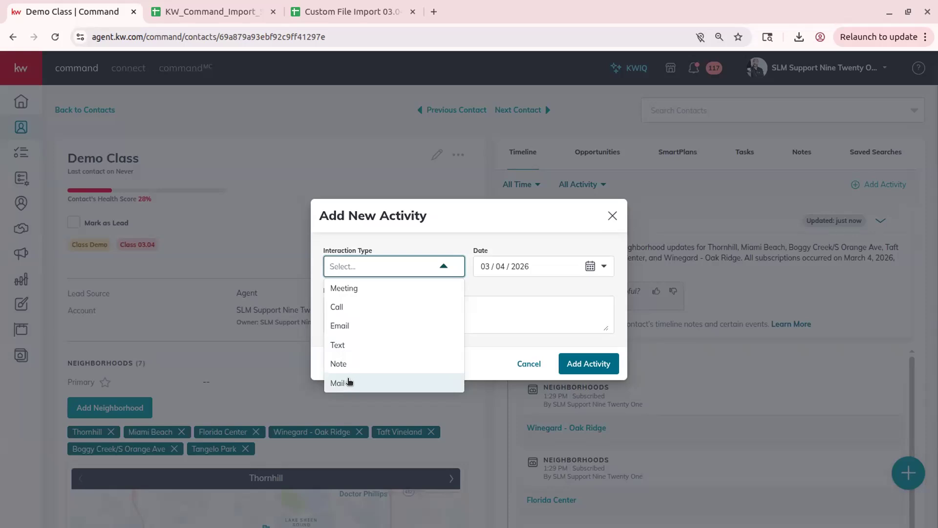
click(338, 385)
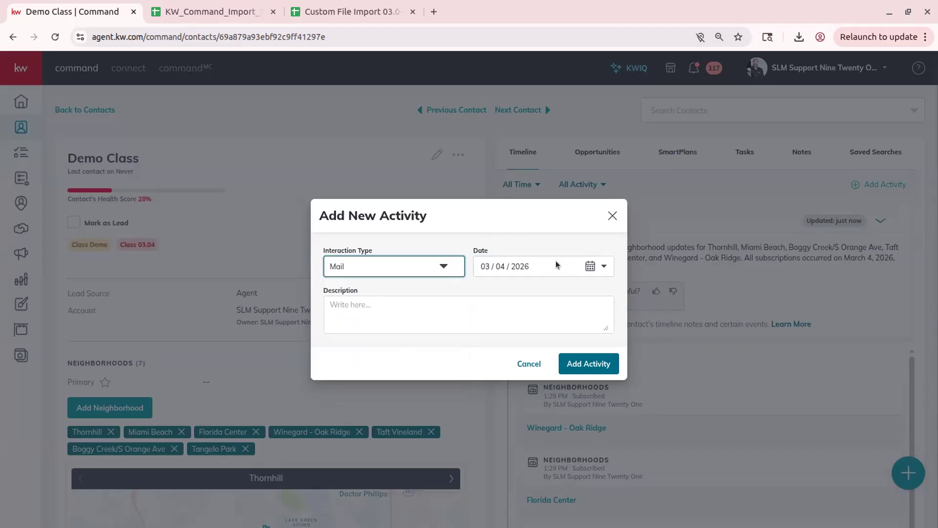
click(448, 297)
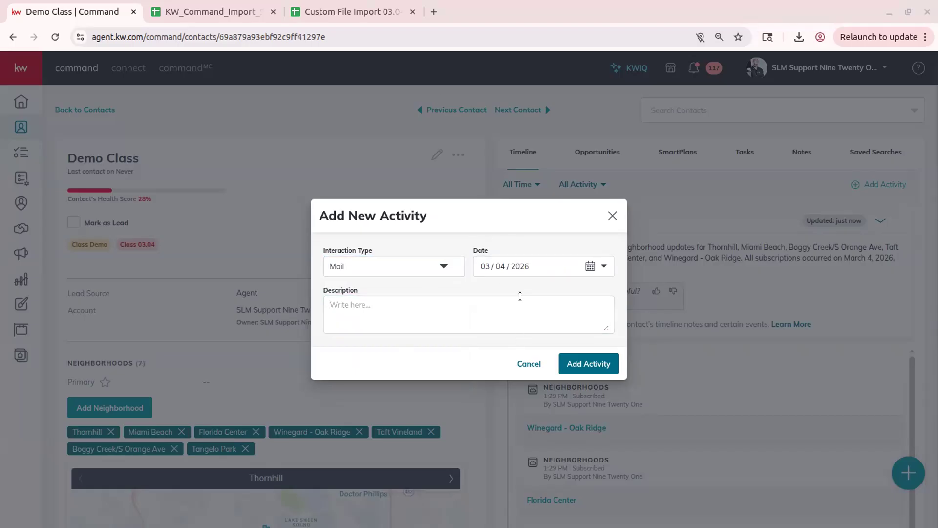
click(359, 303)
text(Sent a get)
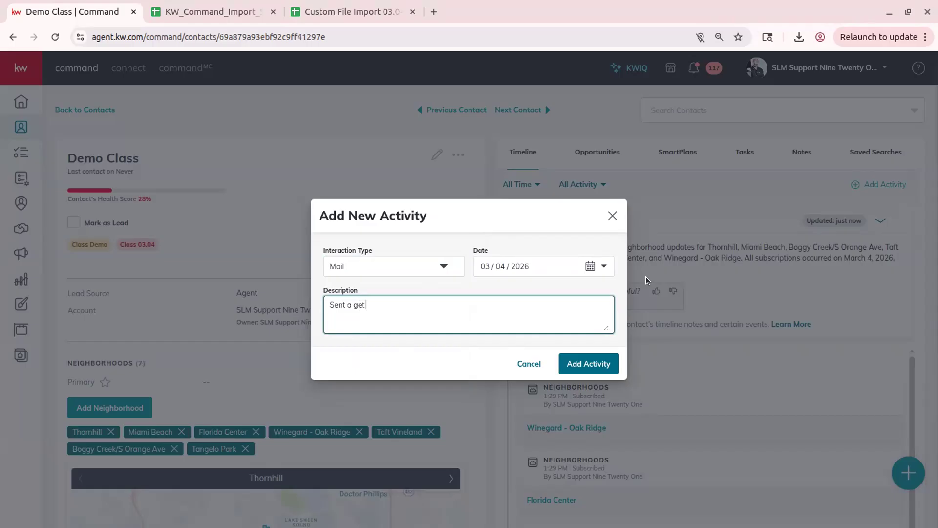
text( well soon card)
click(589, 363)
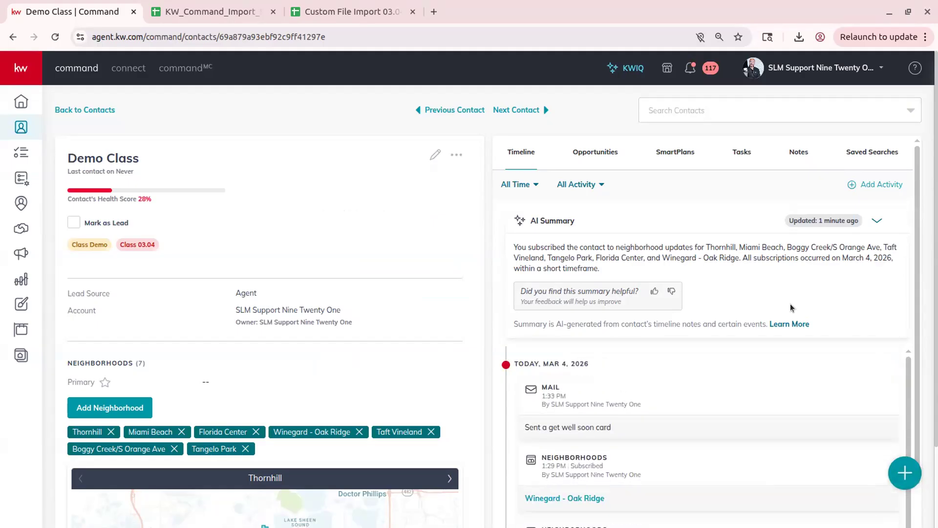
Check the interaction types available for a new activity, and close the form without adding one.
click(863, 180)
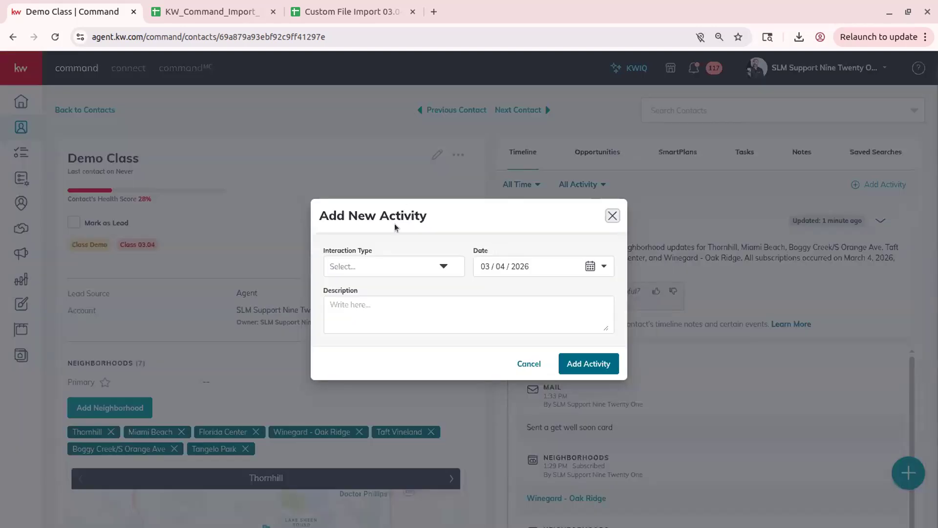
click(371, 258)
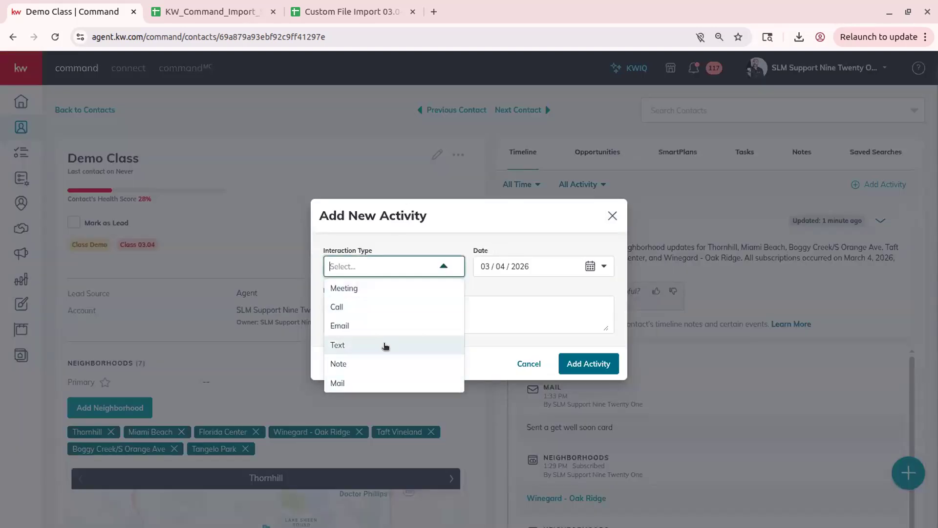
click(611, 216)
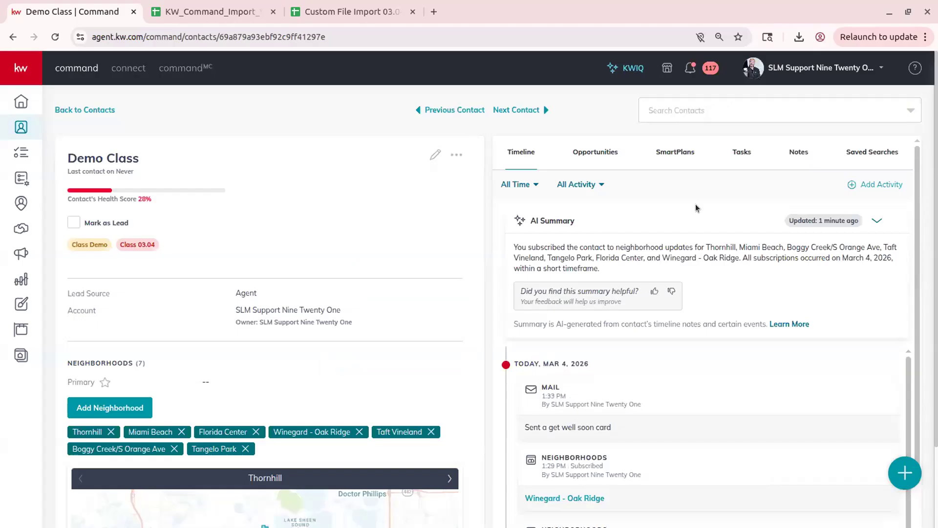
Look through the contact's details down to the About section, and open the linked spouse's record.
scroll(298, 244, down, 3)
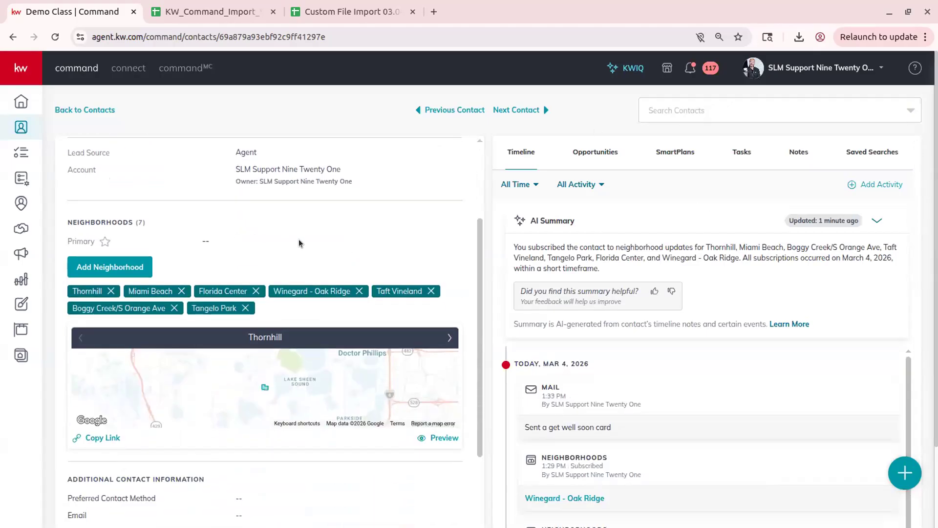
scroll(420, 265, up, 3)
scroll(421, 266, down, 5)
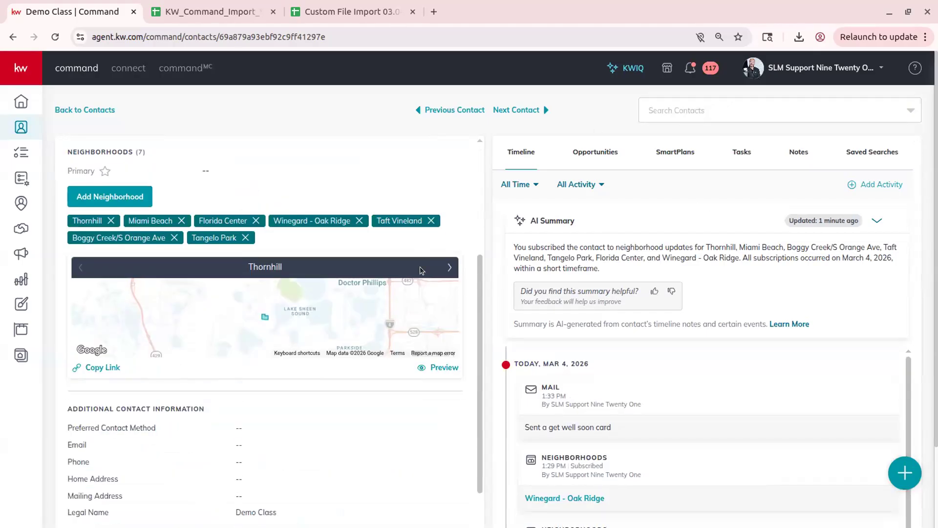
scroll(420, 265, down, 3)
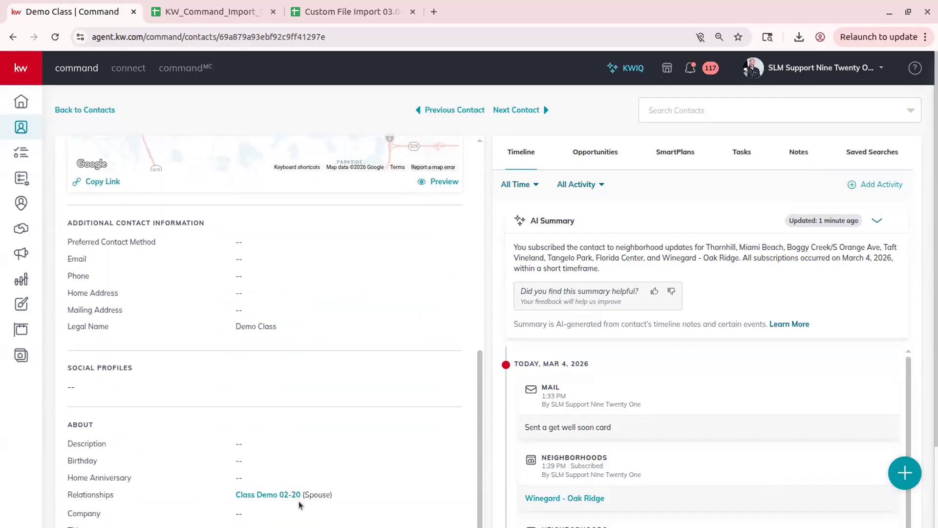
click(293, 494)
Review the spouse's details, and return to the original contact through the relationship link.
scroll(242, 422, down, 3)
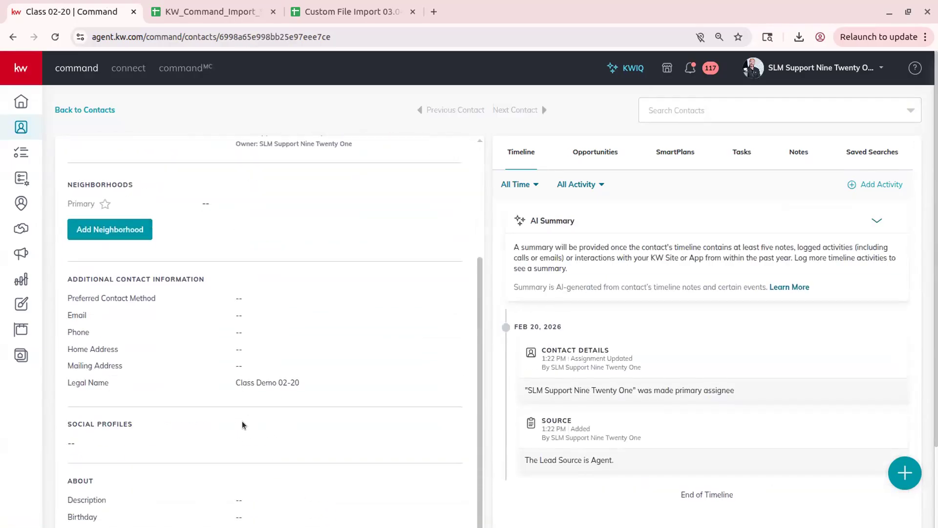
scroll(242, 421, up, 3)
scroll(213, 295, down, 3)
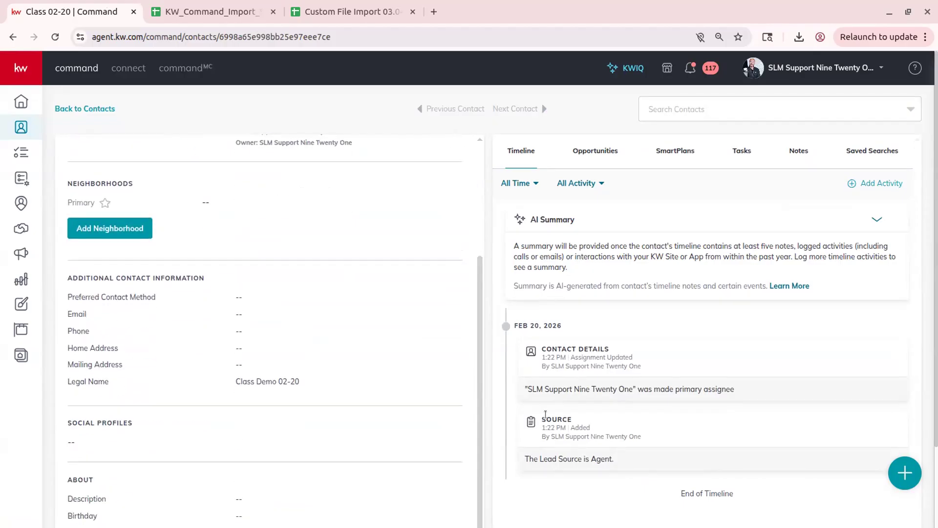
scroll(548, 419, down, 2)
click(259, 452)
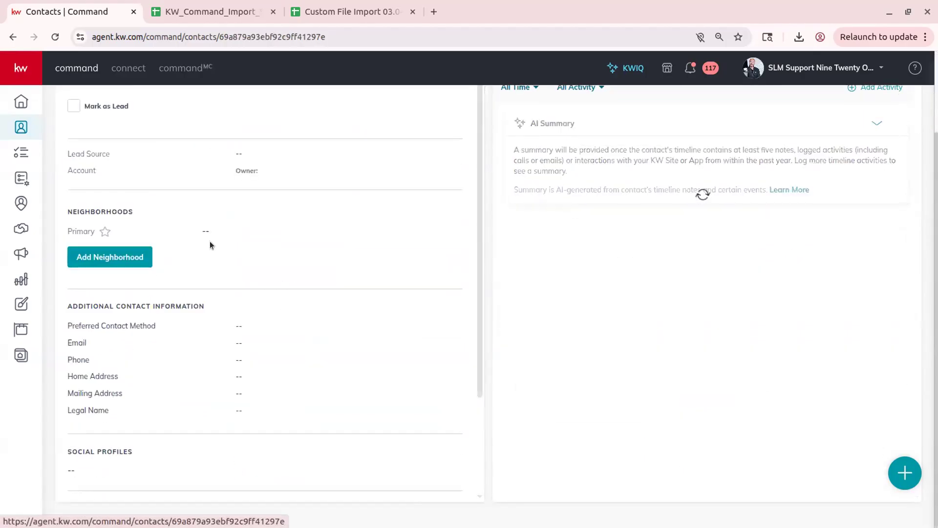
scroll(218, 322, up, 5)
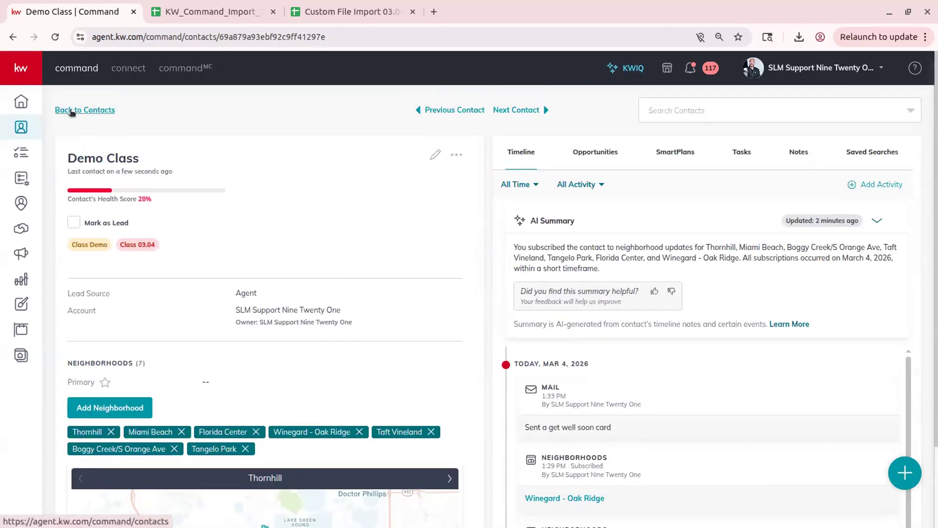
Open the contact tagged Class Demo and Buyer from the contacts list, and check the sending options for the primary email.
click(74, 114)
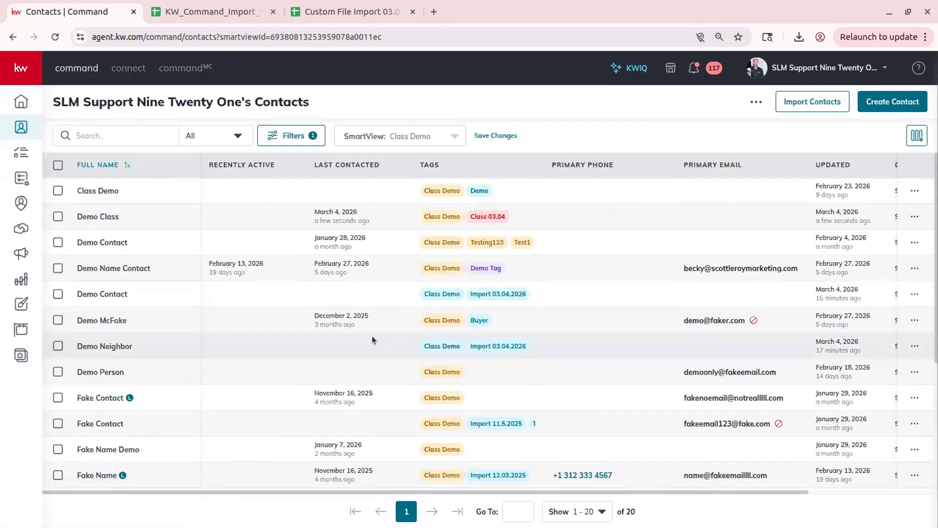
click(100, 320)
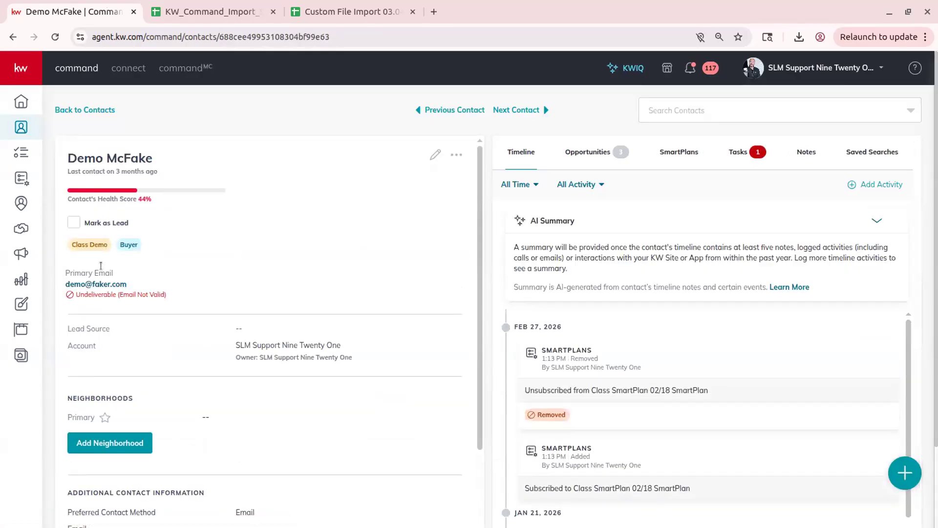
click(96, 285)
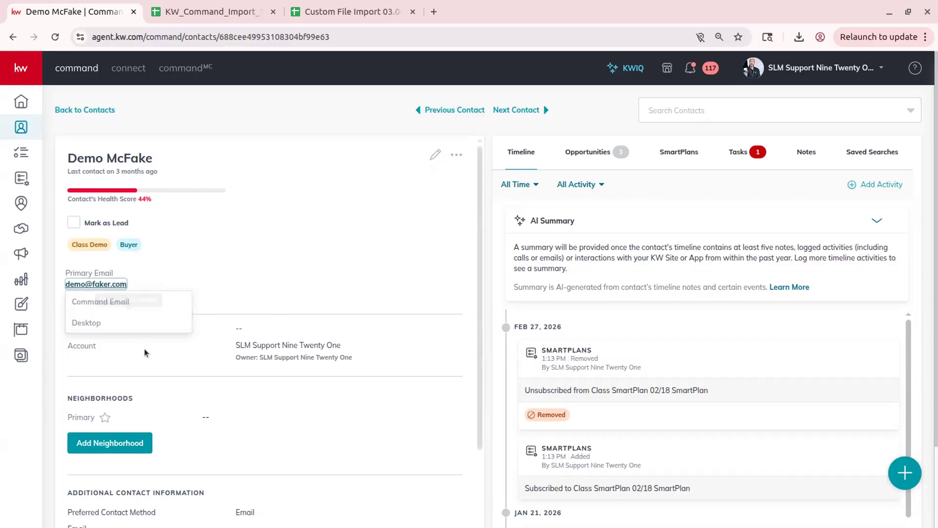
click(345, 283)
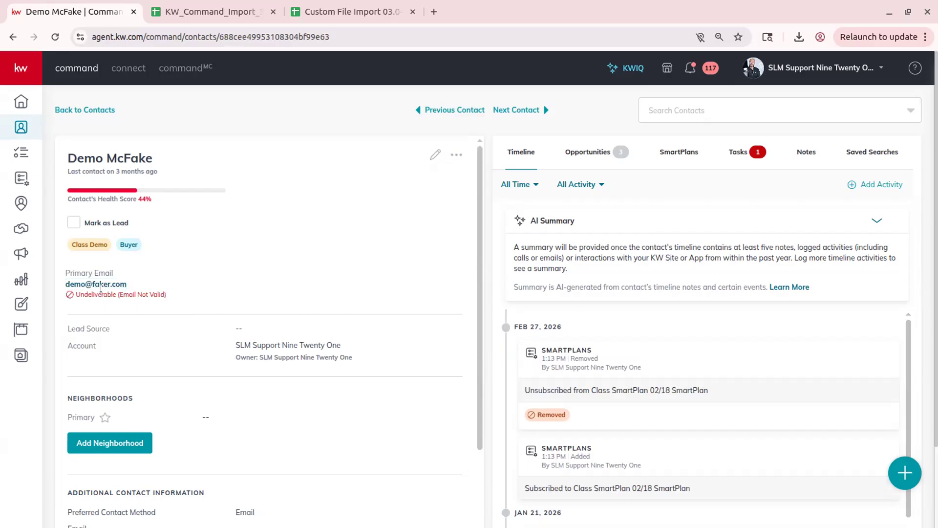
Review this contact's neighborhoods and additional contact information, including the preferred contact method.
scroll(157, 310, down, 2)
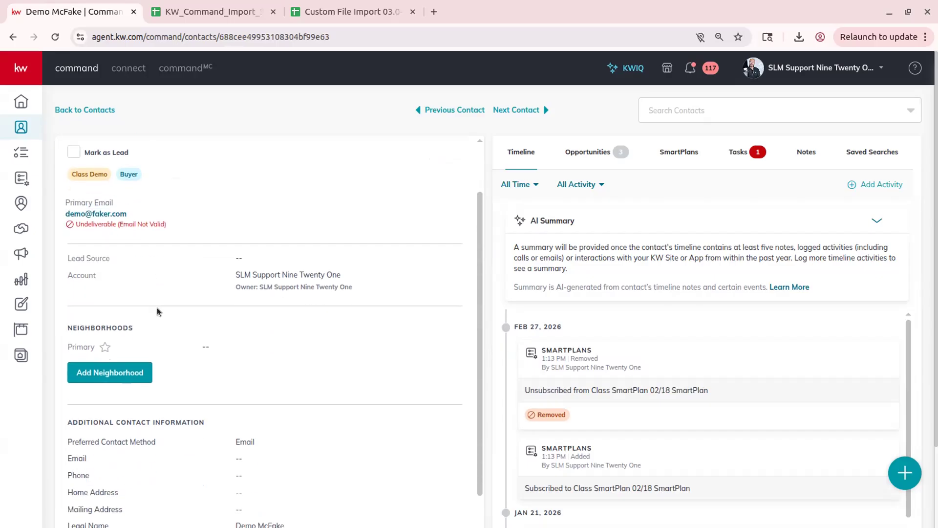
scroll(157, 310, down, 4)
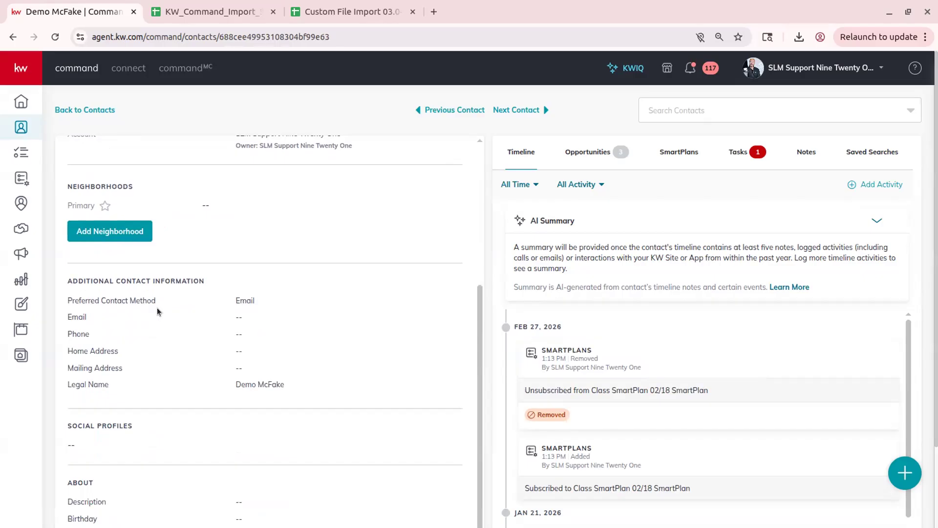
scroll(209, 327, up, 6)
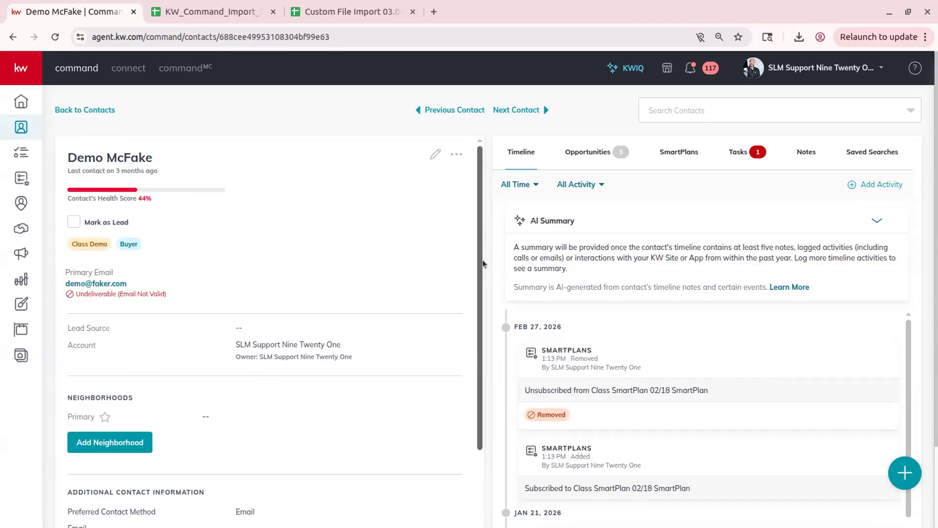
Display the contact's opportunities, review the Create Opportunity form, and close it without creating one.
click(592, 155)
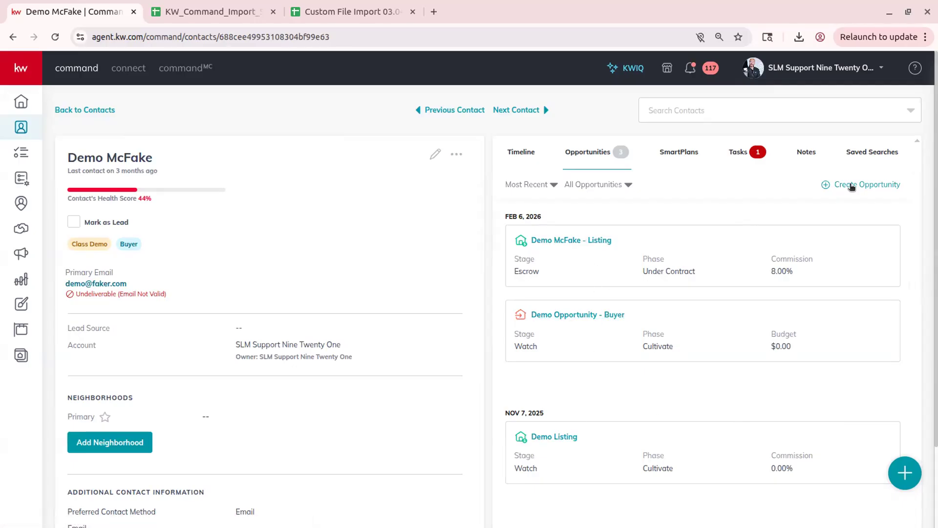
click(870, 185)
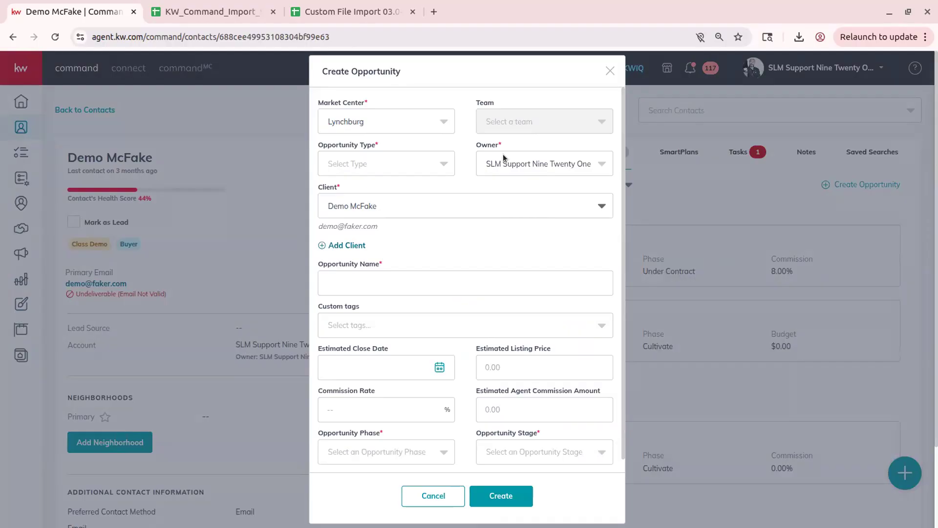
scroll(503, 154, down, 2)
scroll(502, 154, up, 2)
click(612, 73)
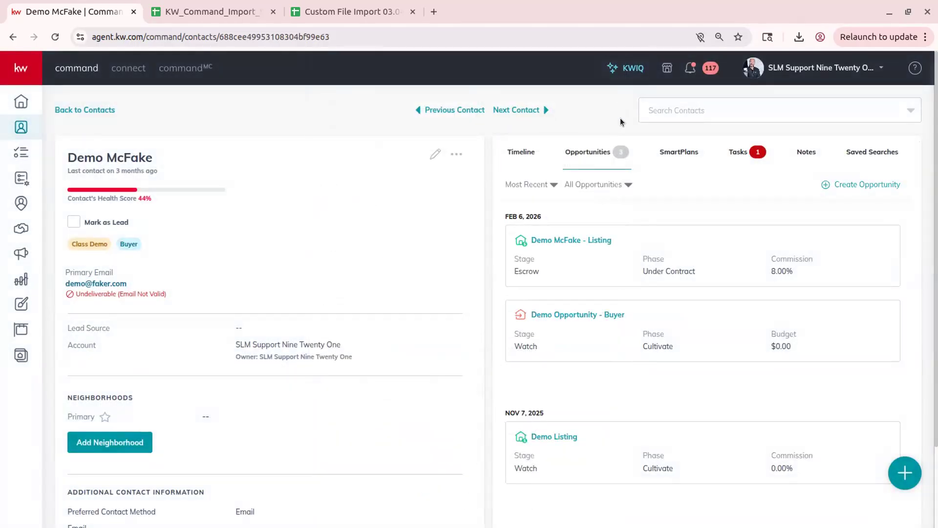
Add the contact to the Lead Conversion 02/27 SmartPlan despite the missing phone number, starting 3/5/2026 with the TCPA disclaimer accepted.
click(680, 155)
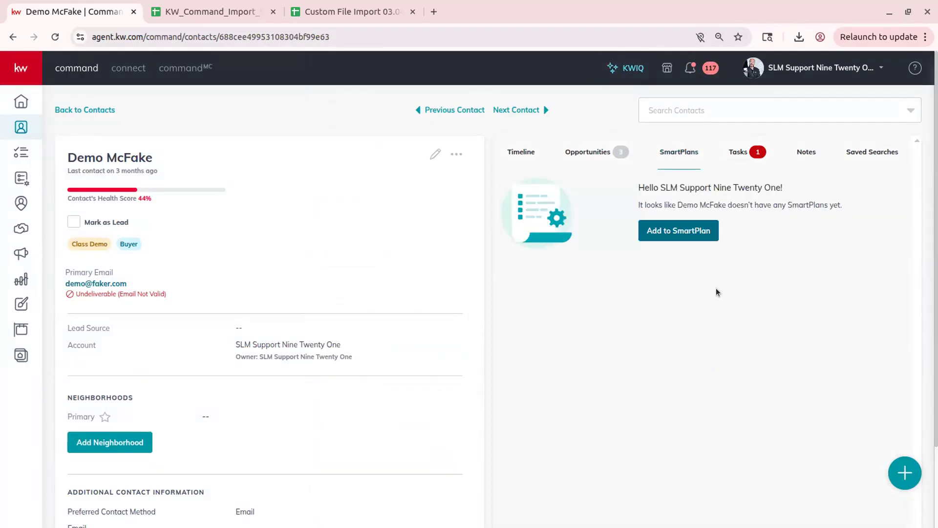
click(701, 236)
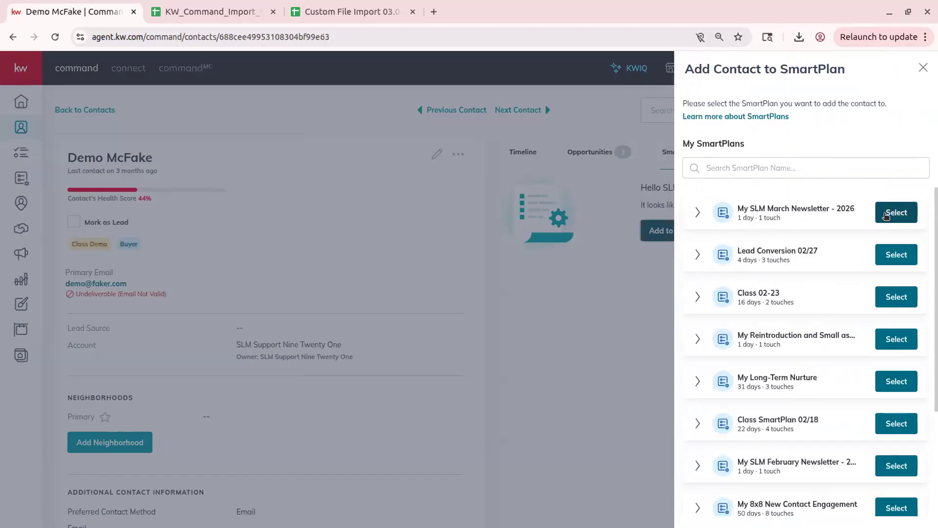
click(893, 253)
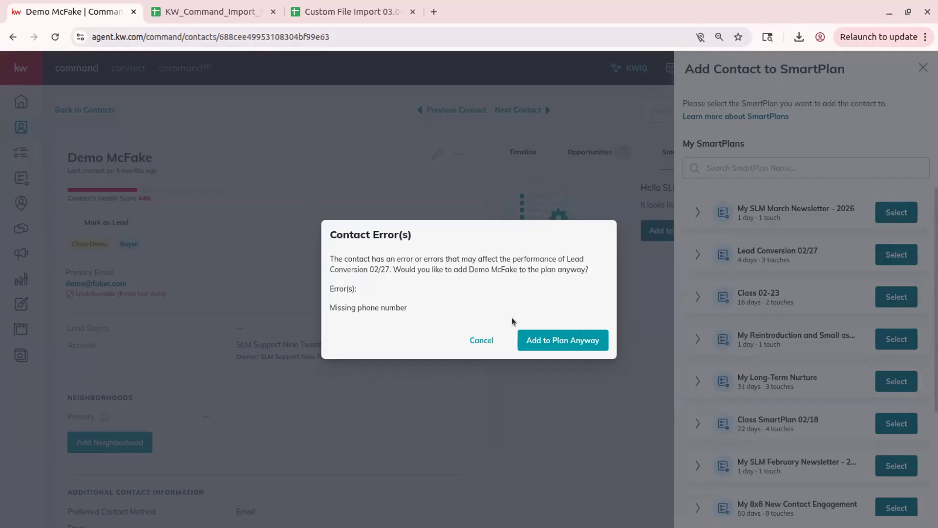
click(574, 342)
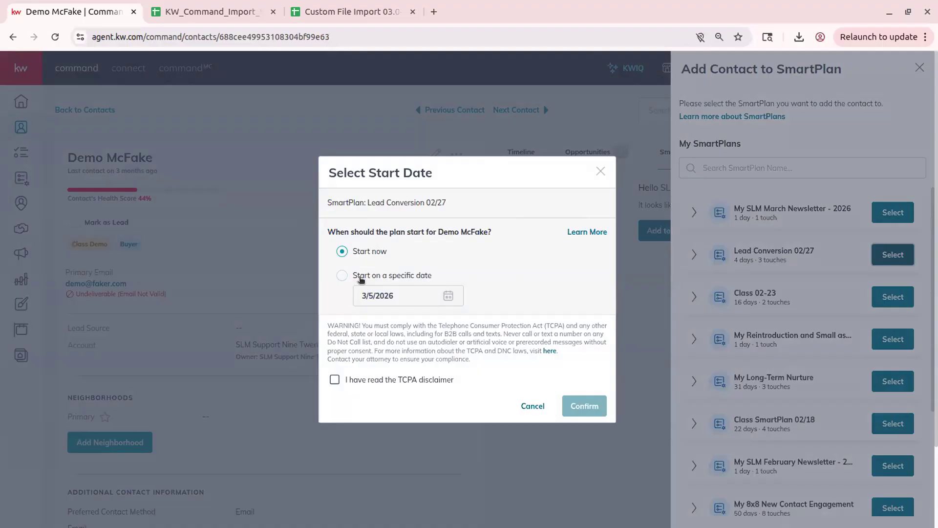
click(362, 277)
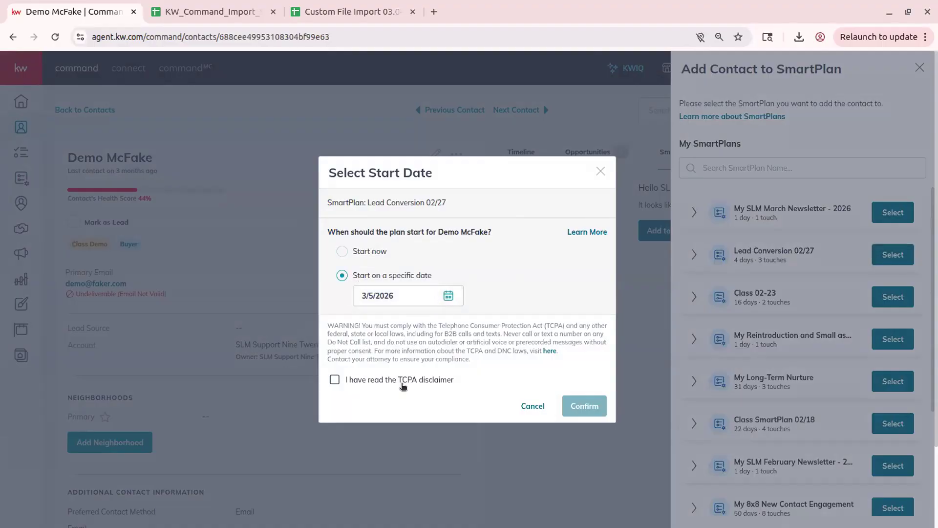
click(421, 380)
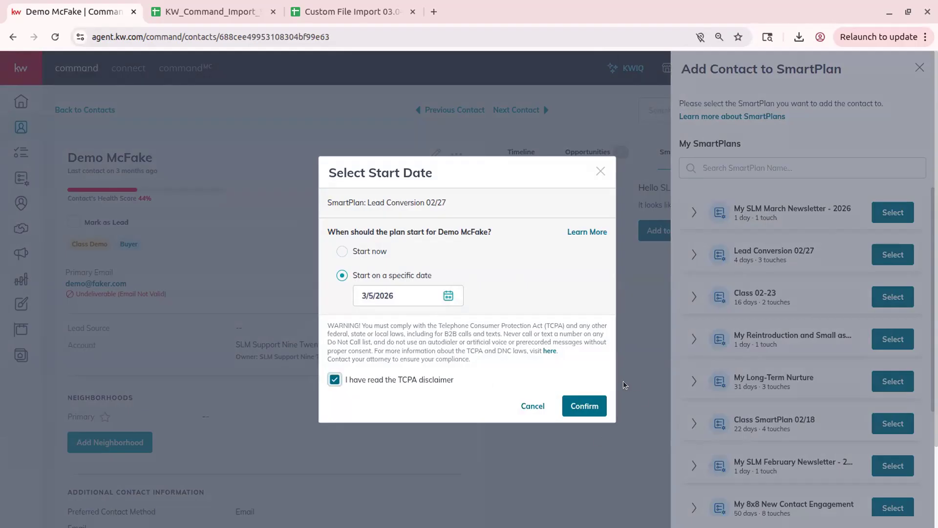
click(591, 405)
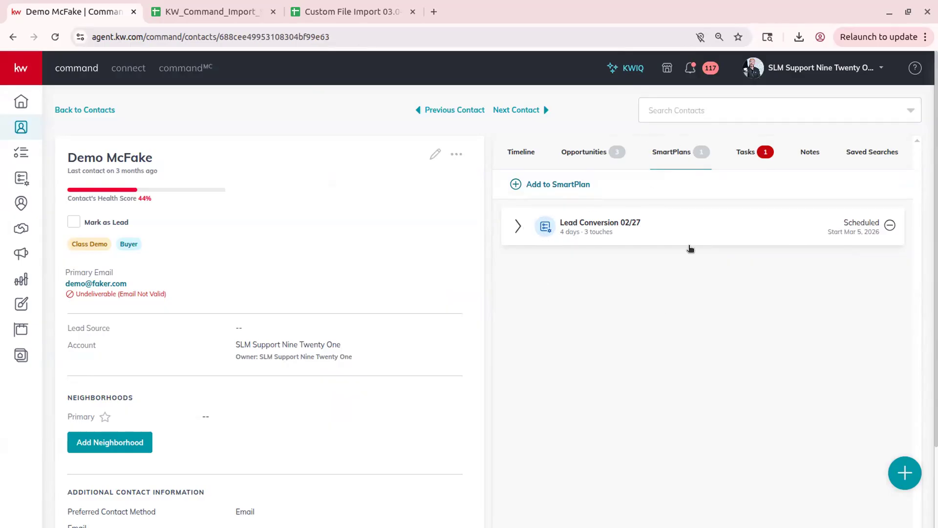
Remove the contact from the Lead Conversion 02/27 SmartPlan.
click(889, 226)
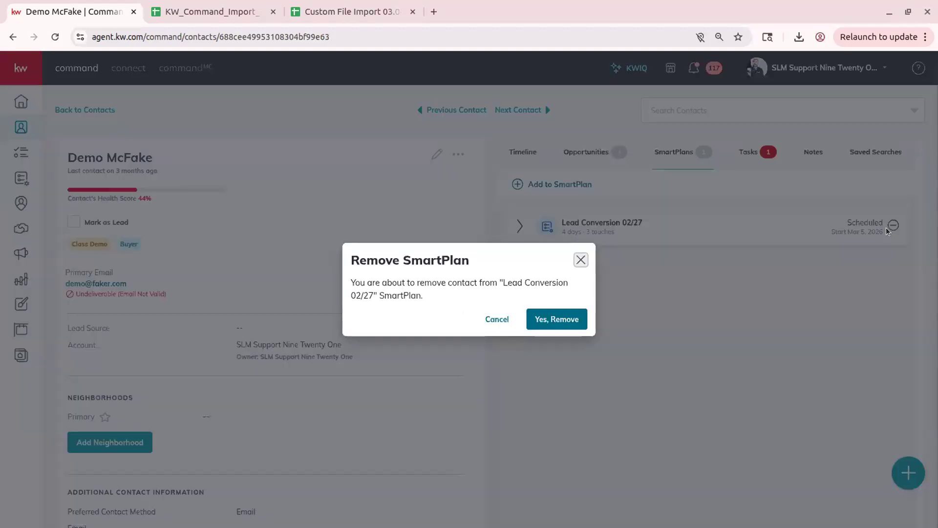
click(574, 324)
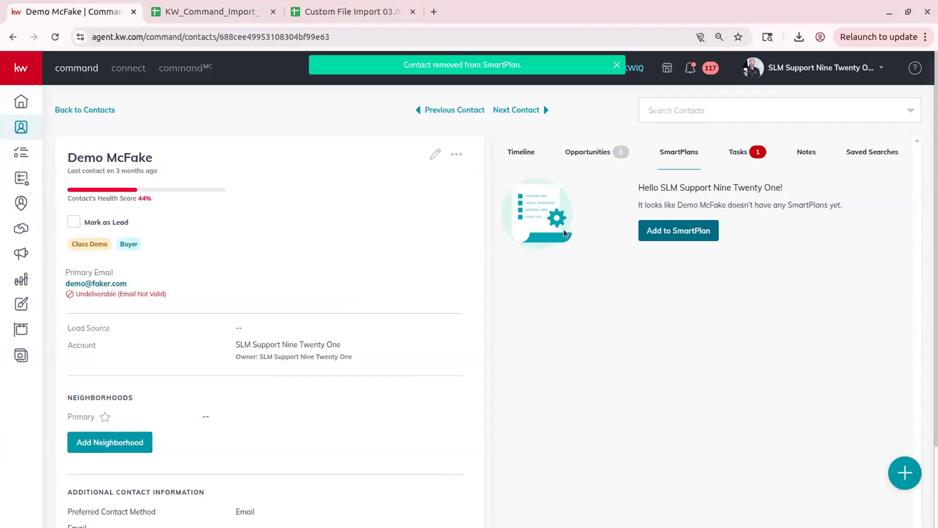
Display the contact's to-do tasks and mark the social media outreach task as completed.
click(742, 152)
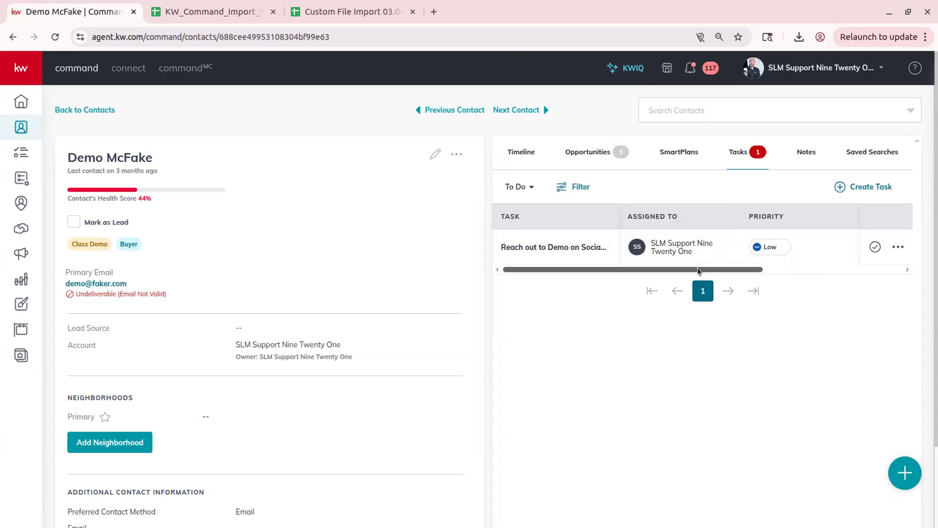
mouse_move(737, 269)
mouse_down()
mouse_move(913, 286)
mouse_move(726, 274)
mouse_up()
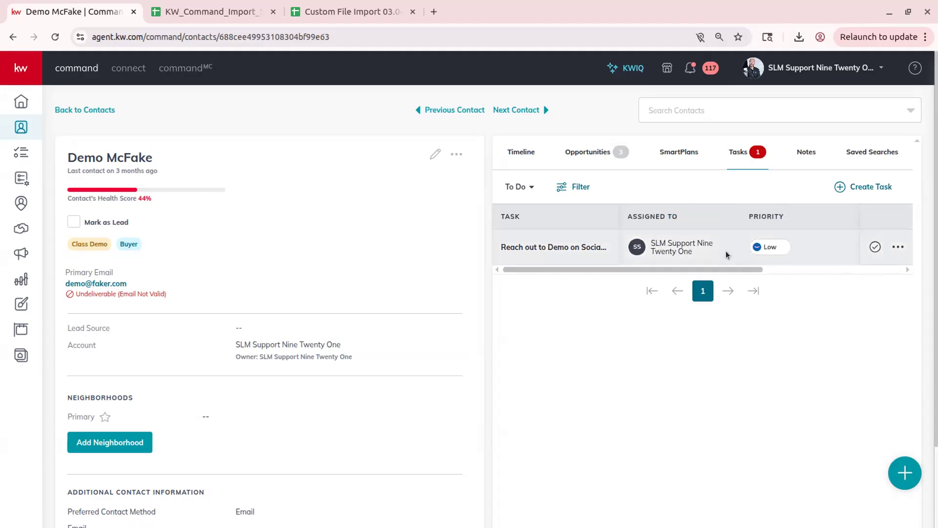
click(874, 244)
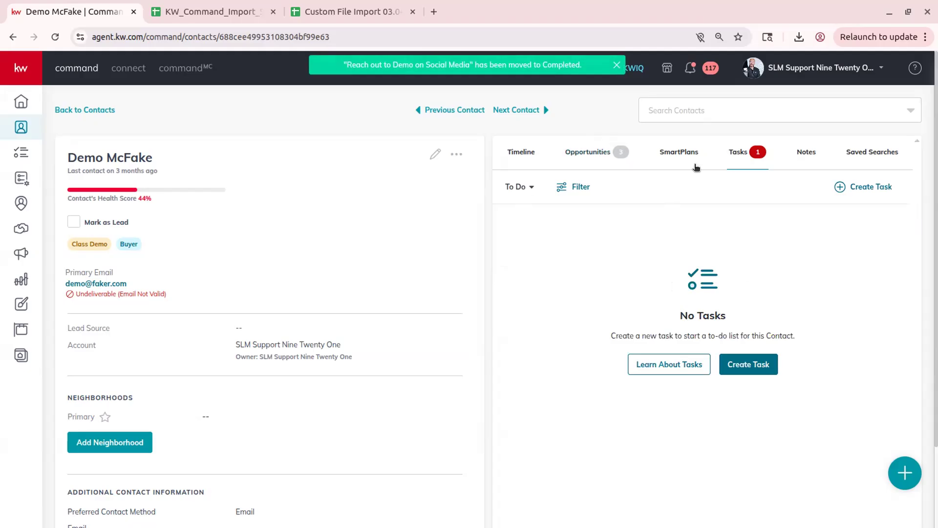
Display the contact's notes, check the form for adding a note, and cancel it without saving.
click(806, 151)
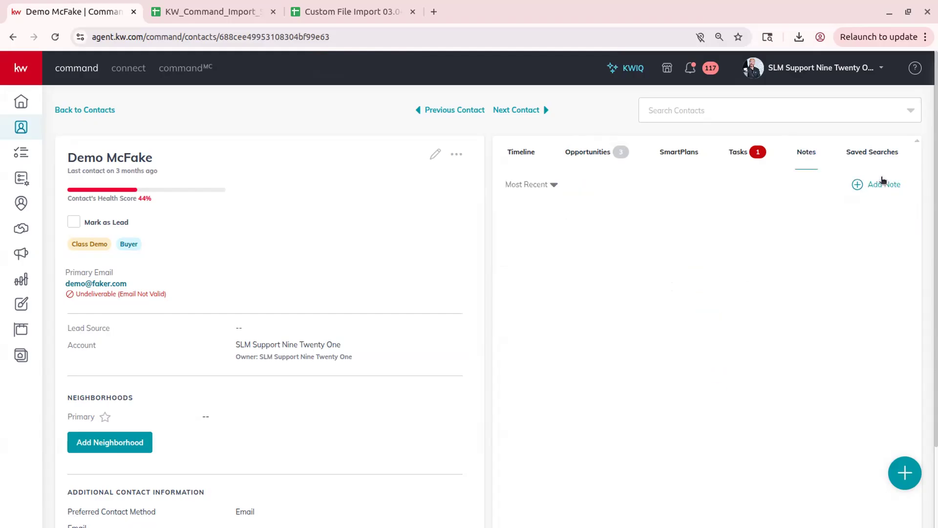
click(858, 185)
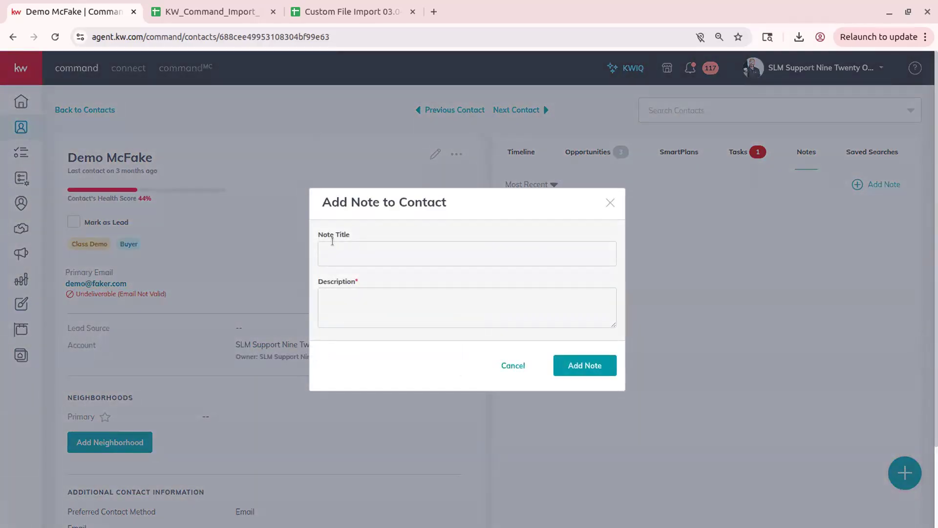
click(374, 252)
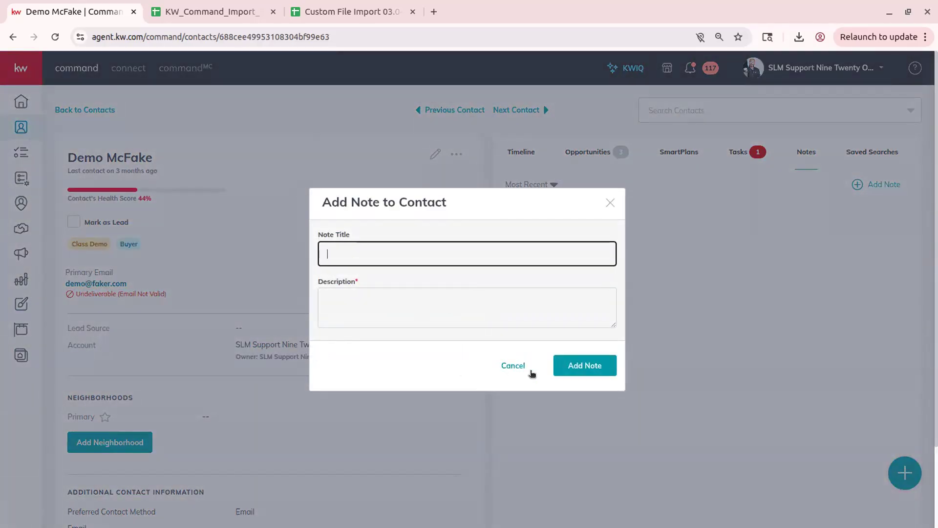
click(491, 366)
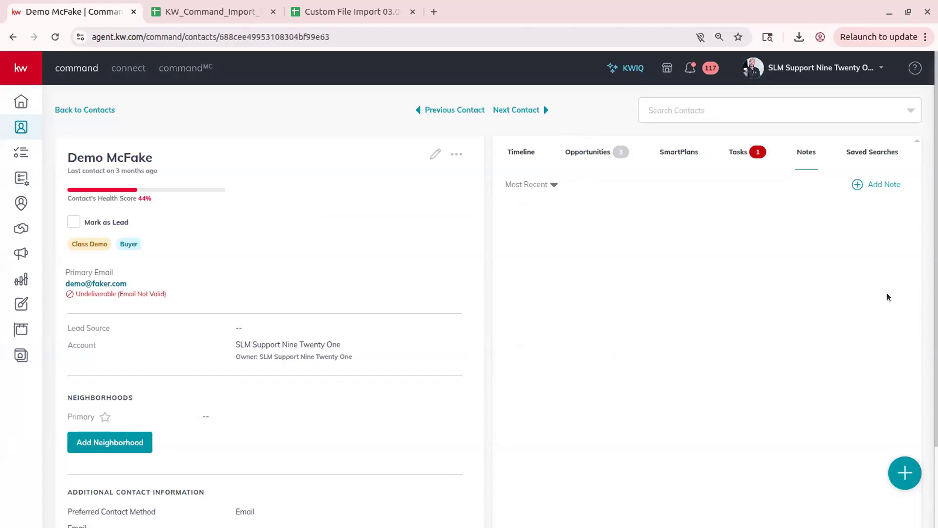
Review the location and property criteria for creating a saved search for the contact, and close the form without creating one.
click(882, 150)
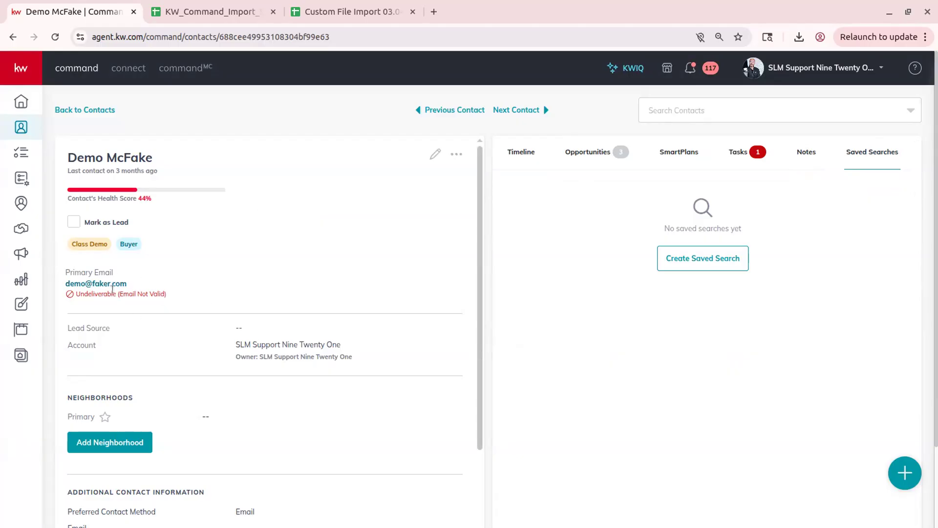
click(698, 255)
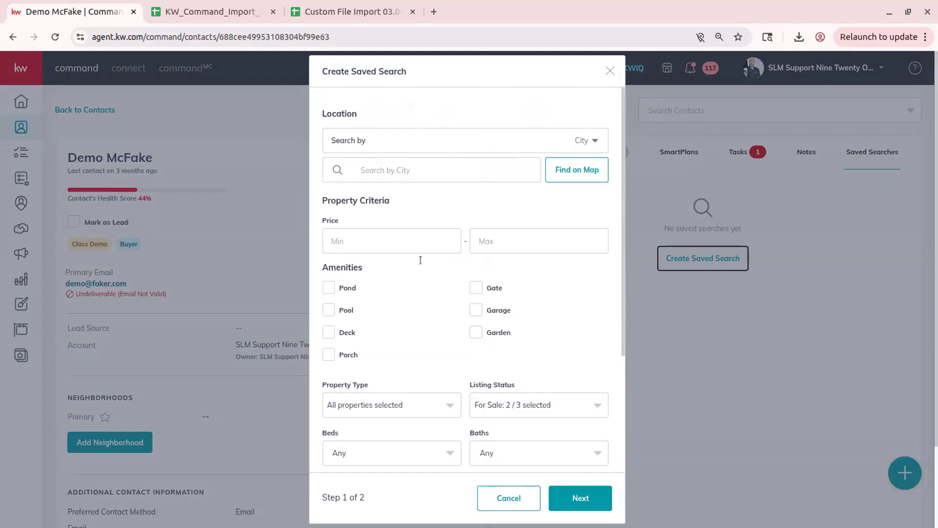
scroll(374, 353, down, 5)
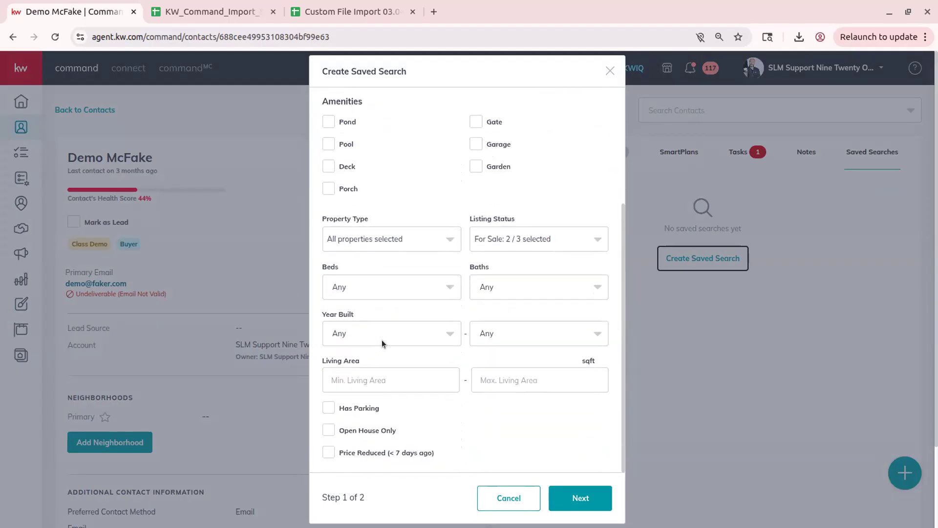
scroll(362, 276, up, 3)
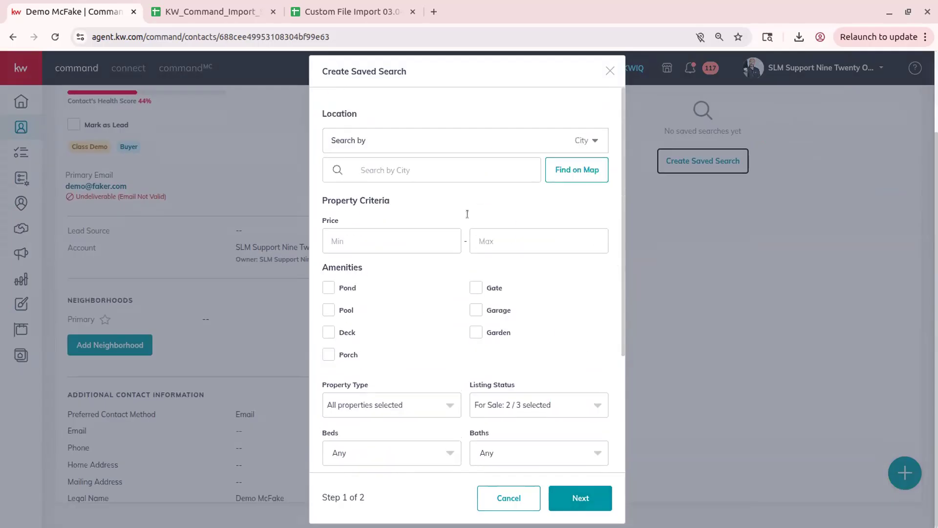
click(610, 71)
scroll(640, 241, up, 2)
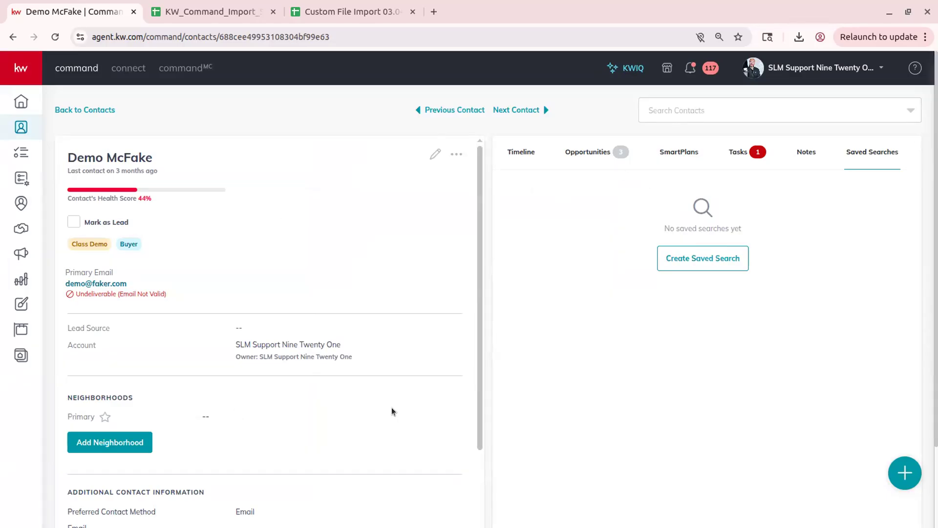
Return to the contacts list and check which contact fields the search can be limited to.
click(71, 110)
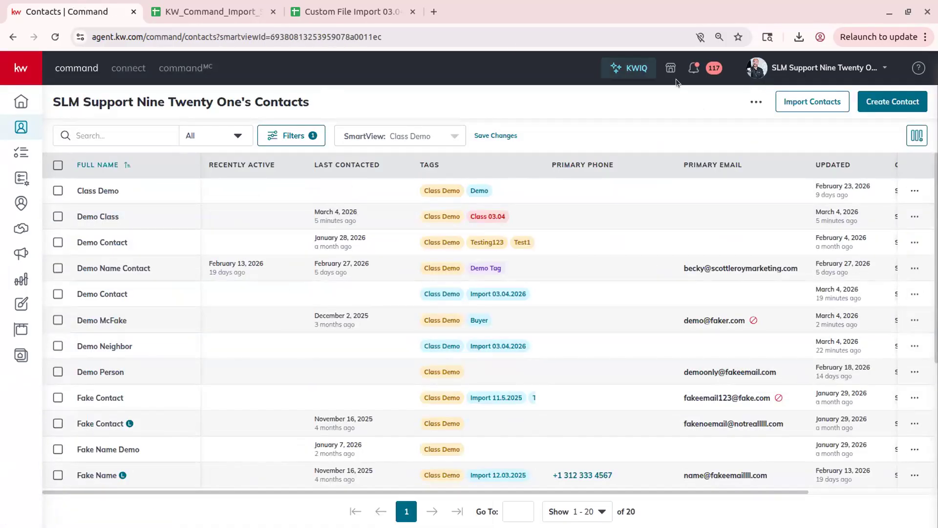
click(85, 128)
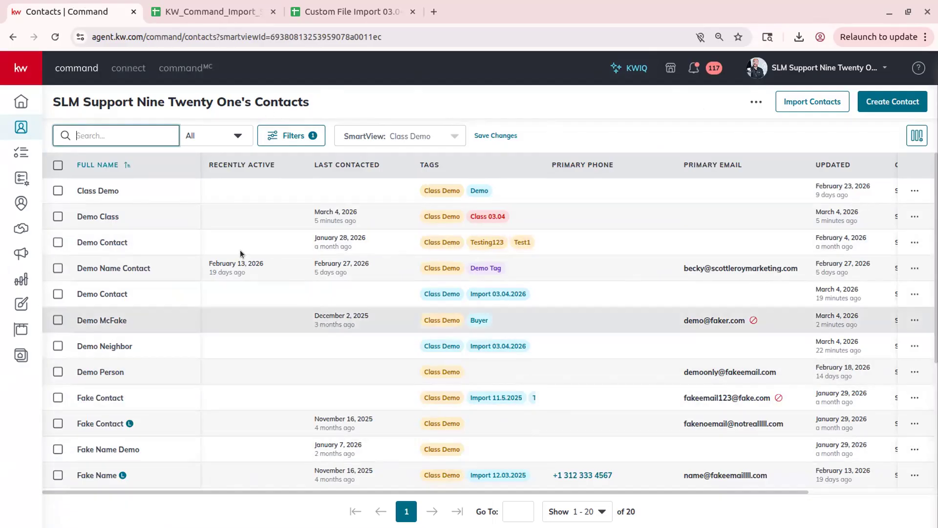
scroll(246, 347, down, 4)
scroll(247, 347, up, 4)
click(191, 134)
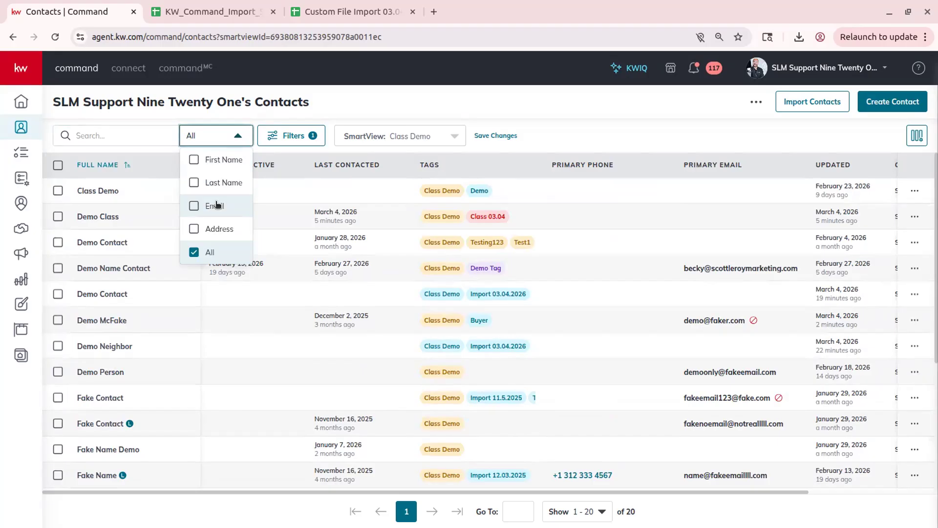
click(215, 115)
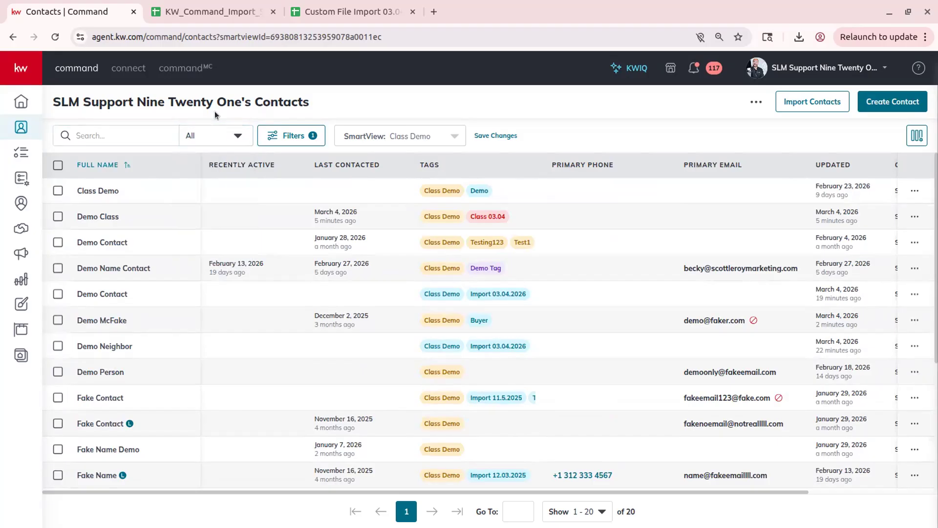
Clear the Import 03.04.2026 tag and reset the contact filters, apply them, and reselect the Class Demo SmartView.
click(309, 134)
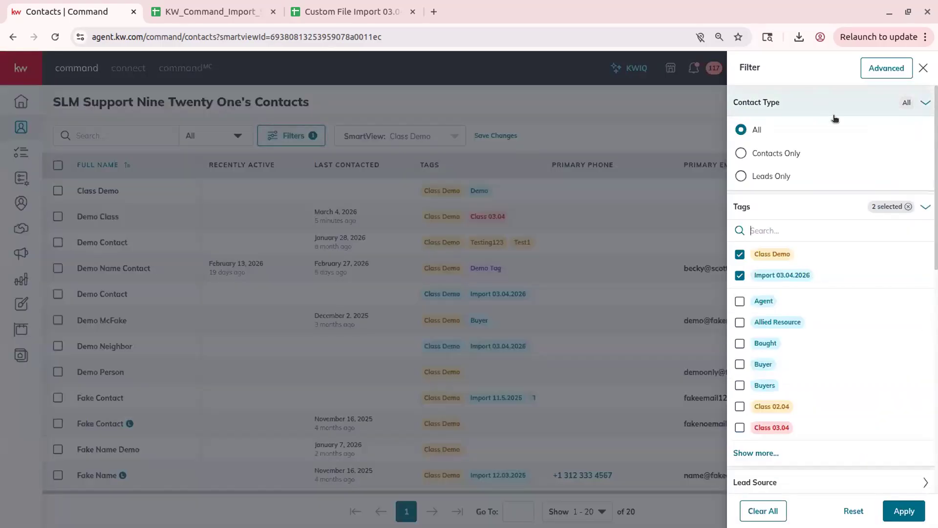
click(739, 275)
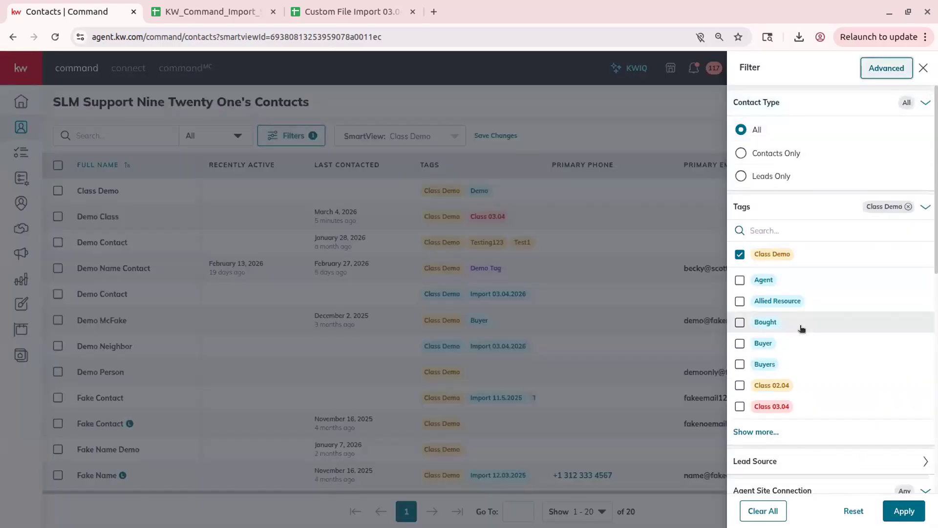
click(848, 510)
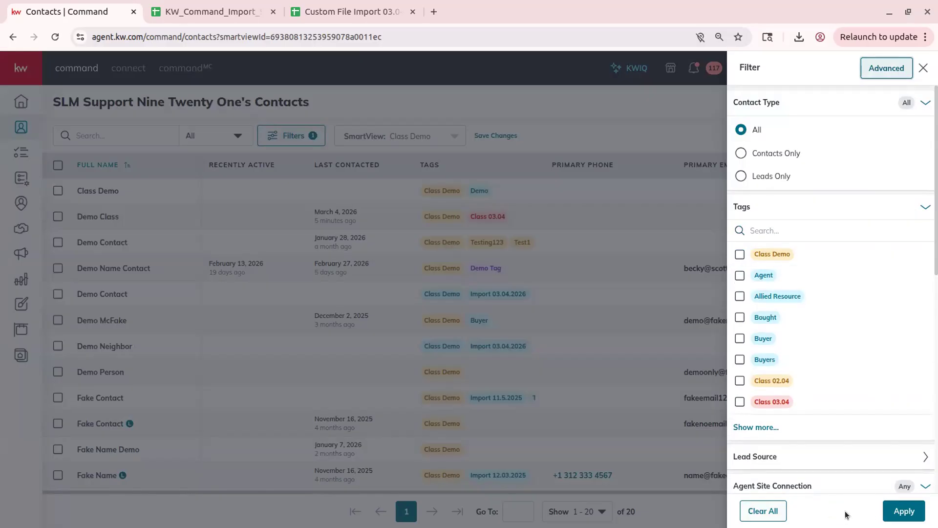
click(901, 511)
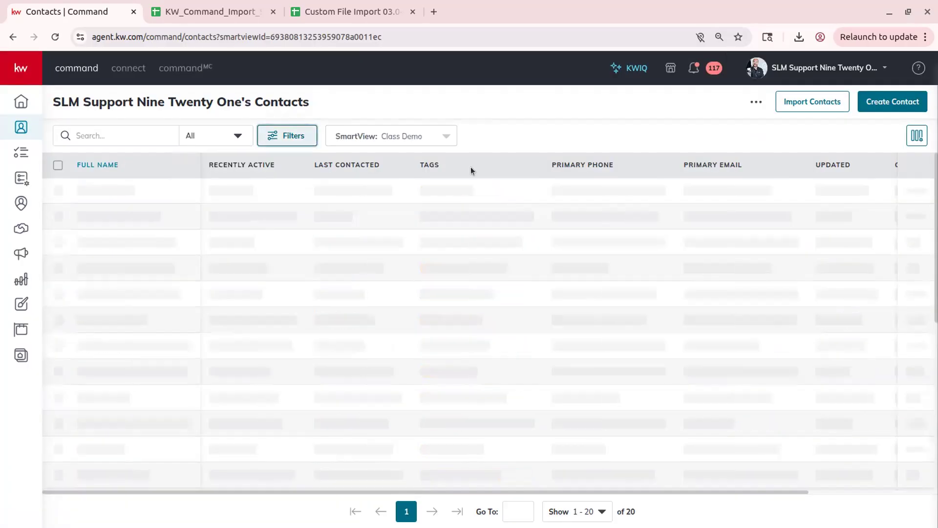
click(432, 137)
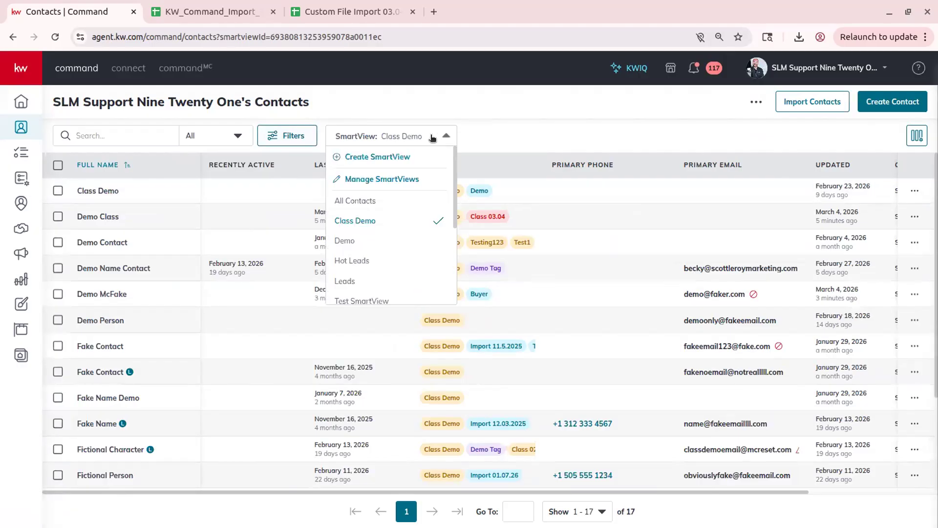
click(401, 222)
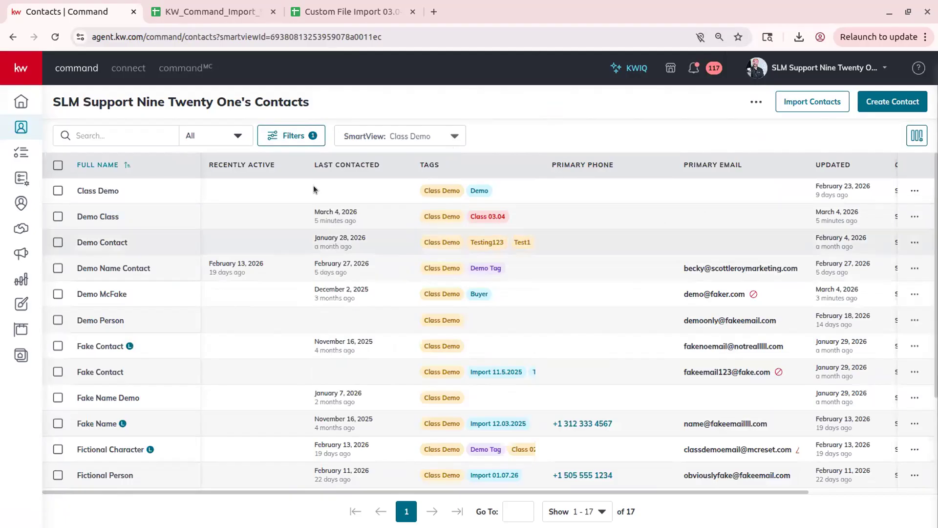
Review the contact type and tag options in the contact filters, and collapse both sections.
click(282, 130)
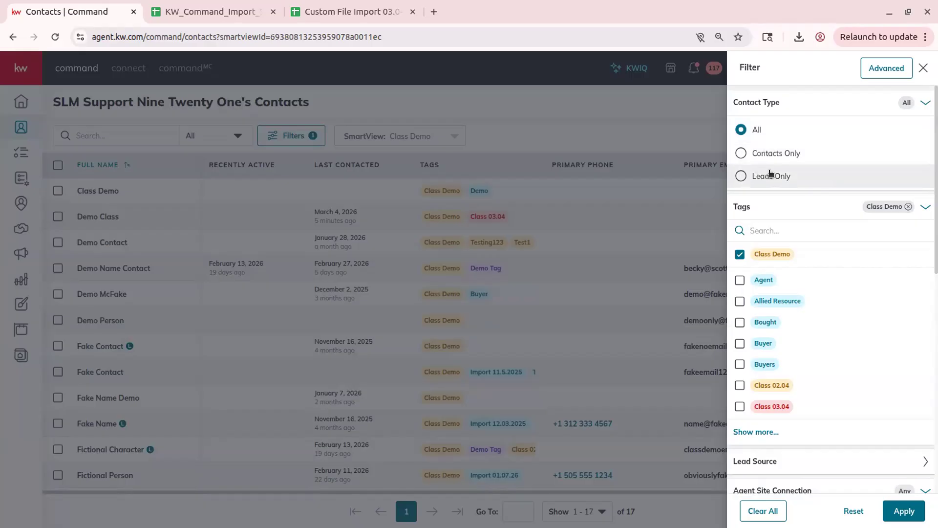
click(871, 102)
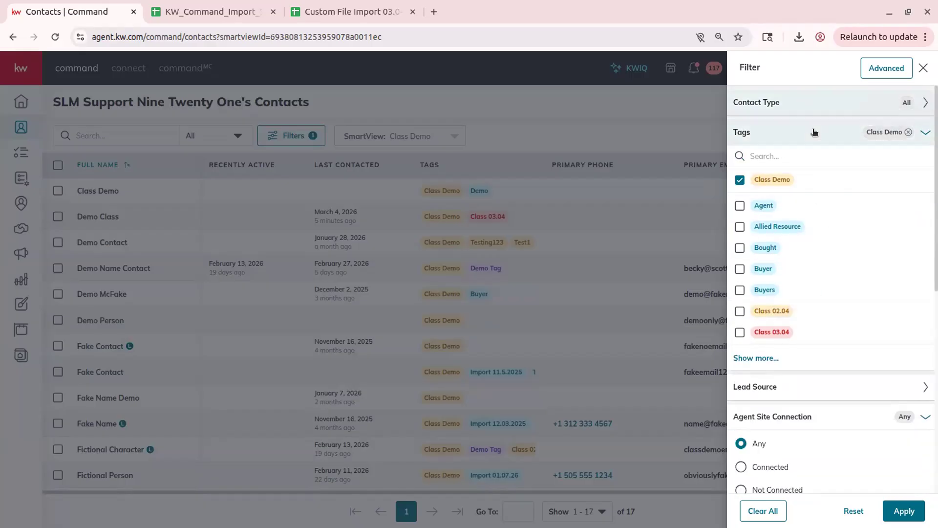
scroll(806, 260, down, 5)
scroll(830, 206, up, 5)
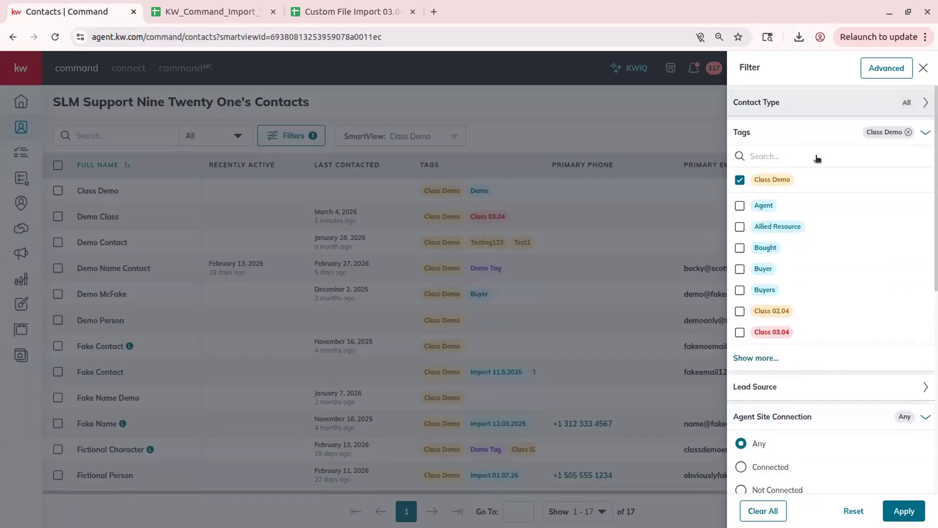
click(833, 140)
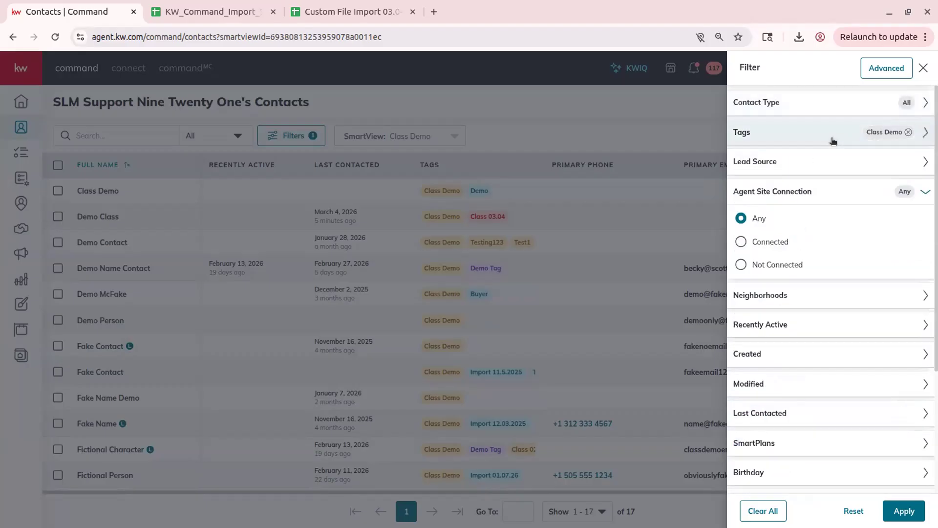
Search the lead source filter for "agent", select the Agent source, and collapse the section.
click(814, 163)
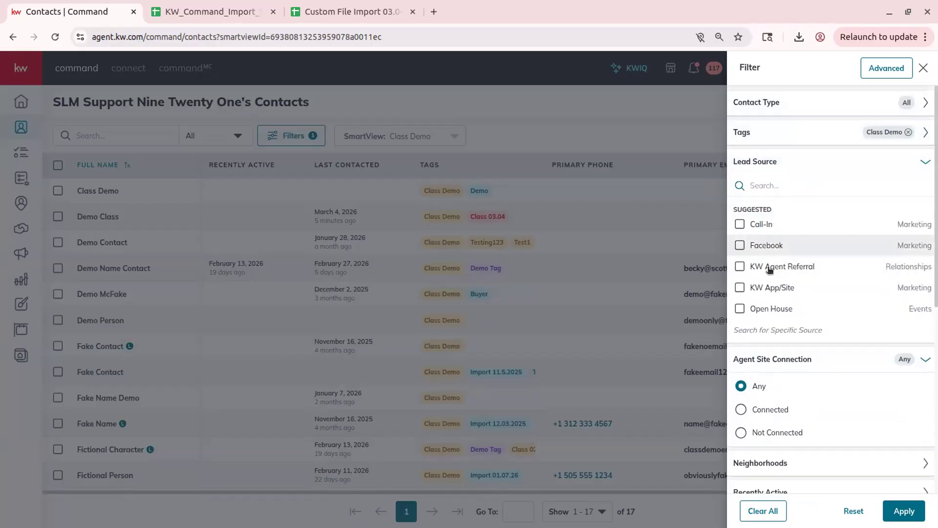
text(agent)
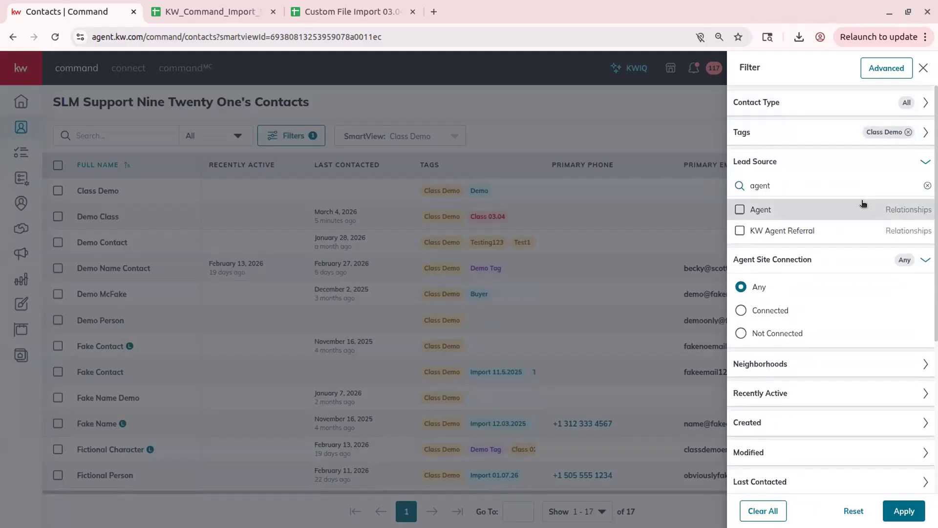
click(864, 203)
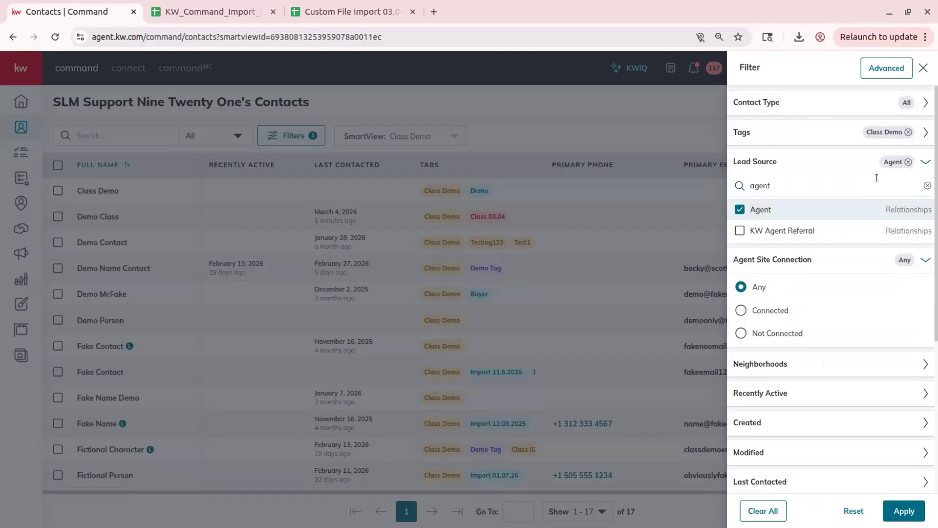
click(820, 167)
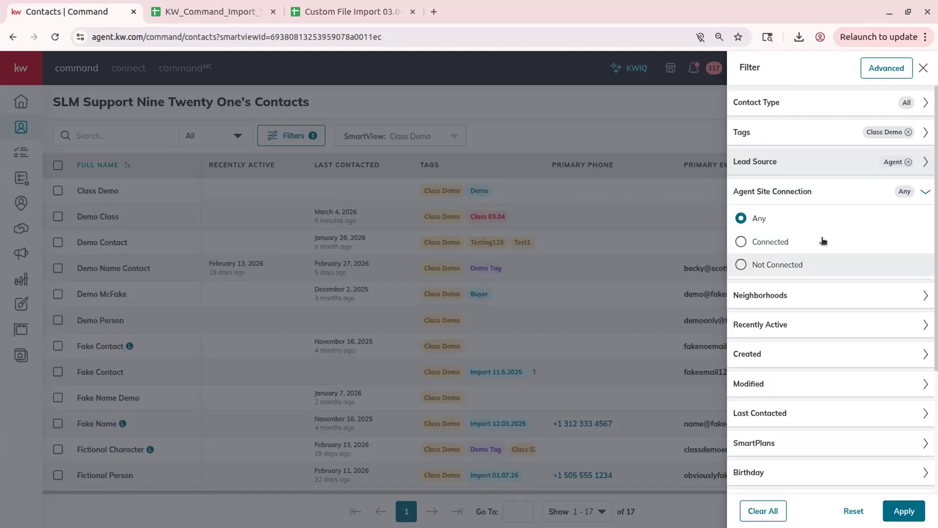
Filter neighborhoods by Waterford-Orlando, Orlando, FL, found by searching "orlando", and remove the Agent lead source from the filters.
click(861, 194)
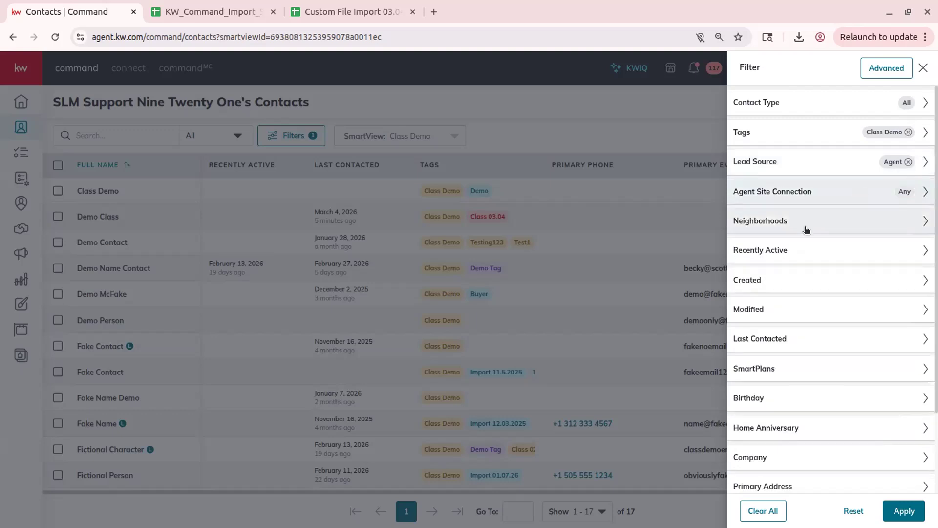
click(806, 229)
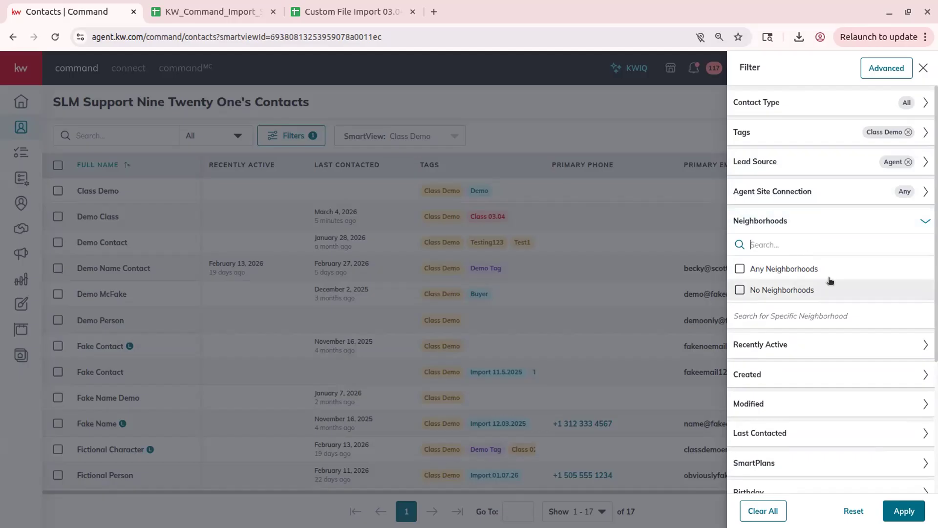
text(orlando)
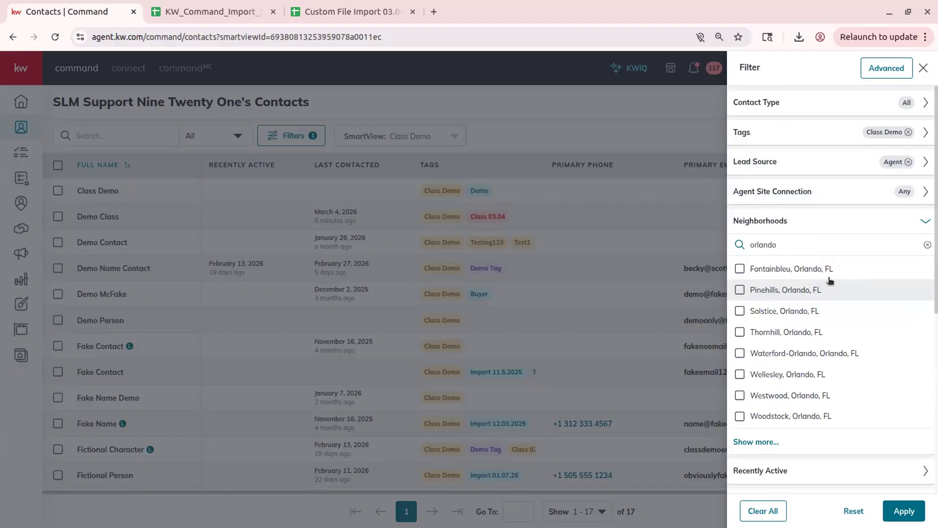
click(782, 352)
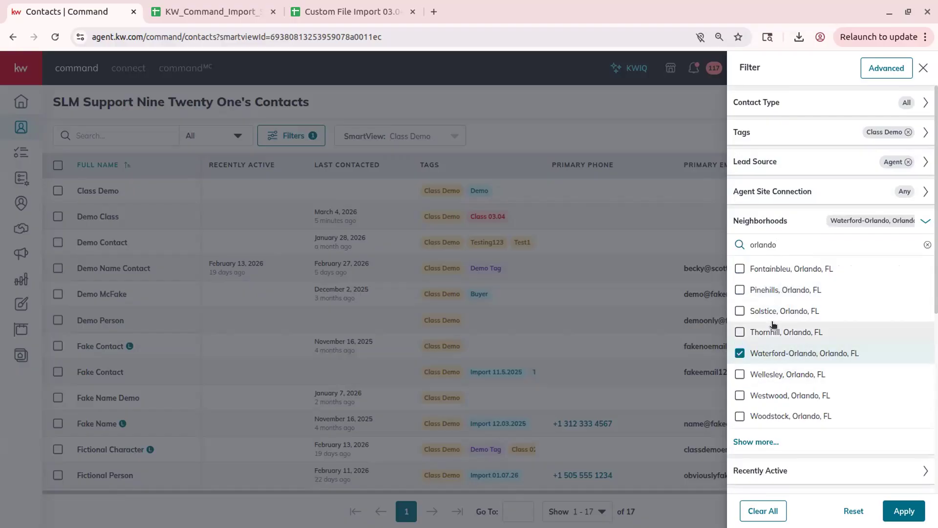
click(802, 224)
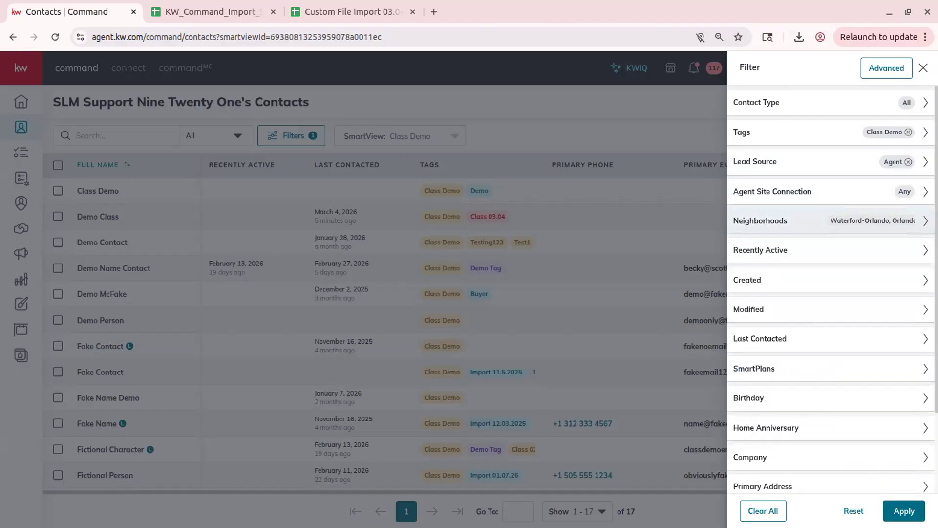
click(907, 161)
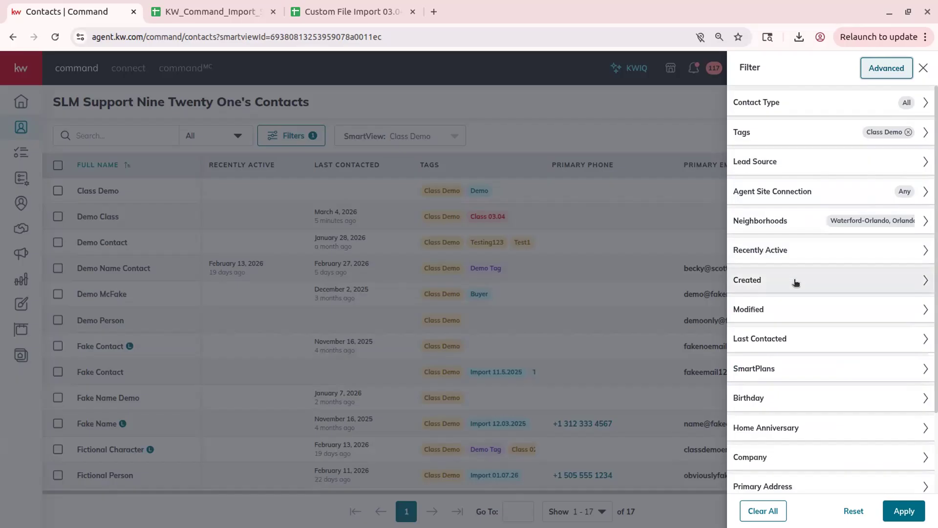
Check the Modified, SmartPlans and Primary Email Alert filter options, and apply the tag and neighborhood filters to the contacts list.
click(787, 310)
click(825, 308)
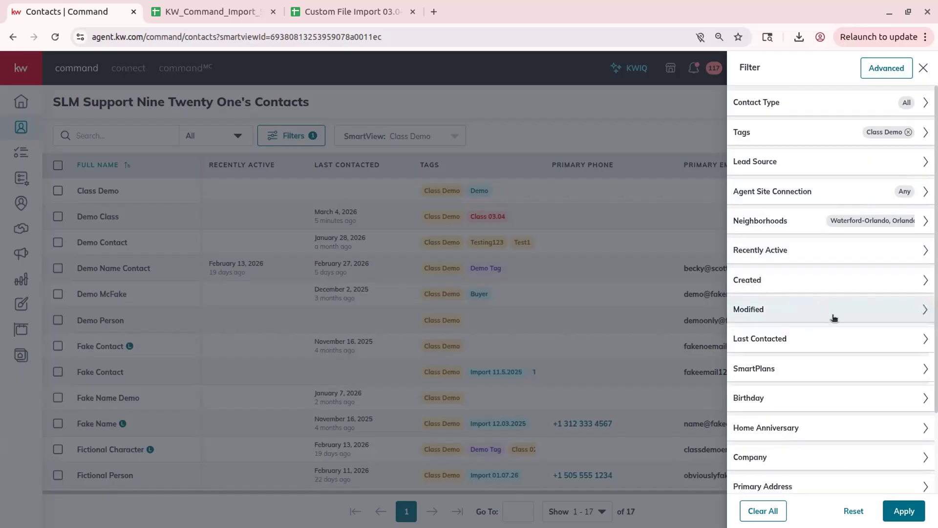
click(796, 372)
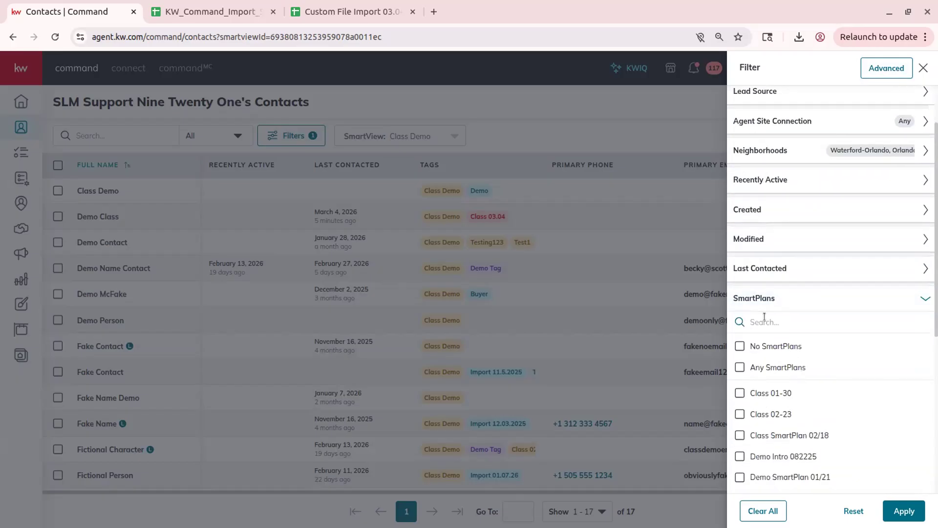
click(781, 308)
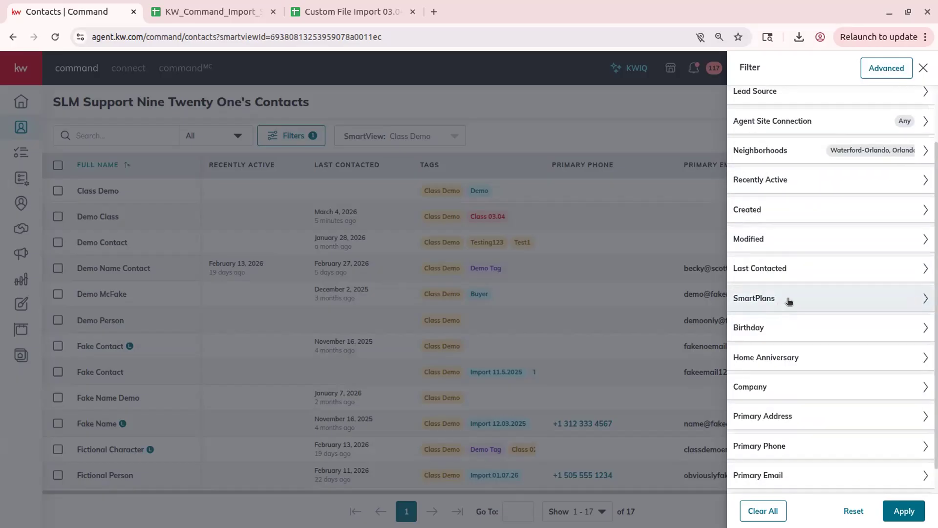
scroll(783, 331, down, 1)
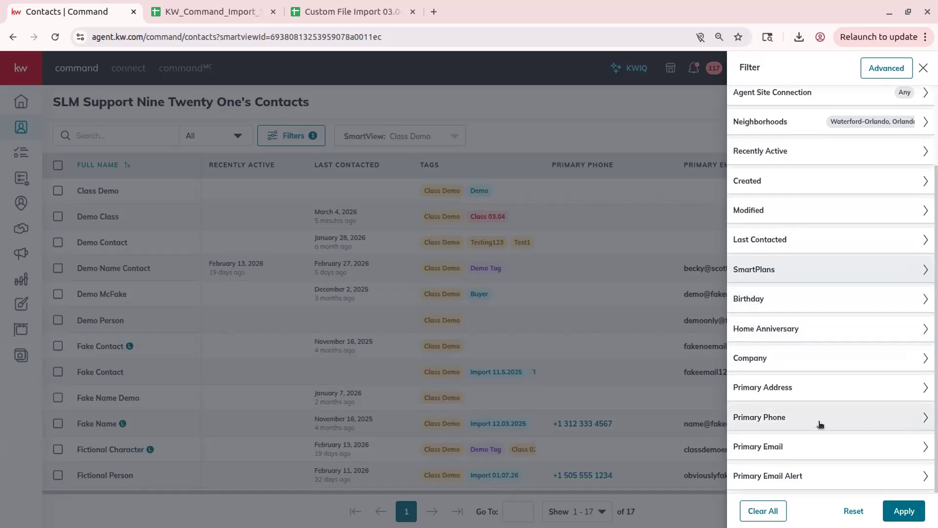
click(860, 479)
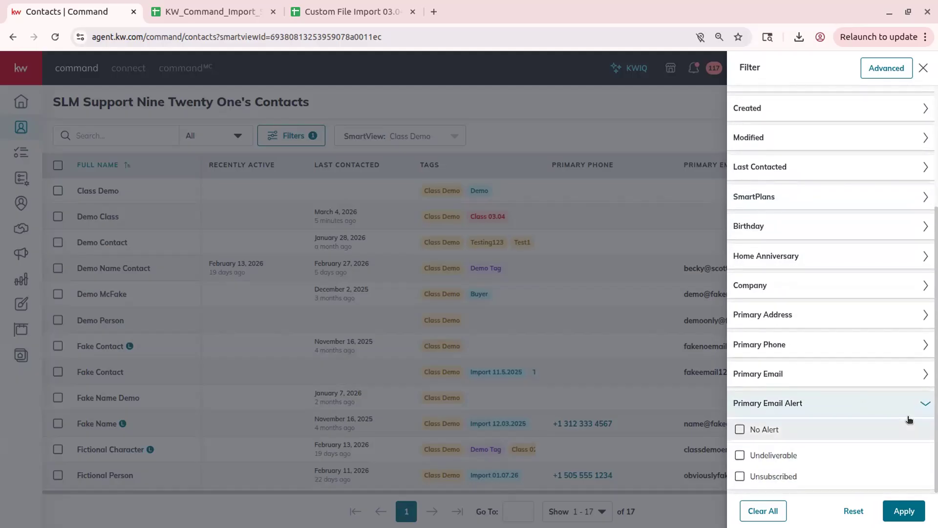
click(903, 510)
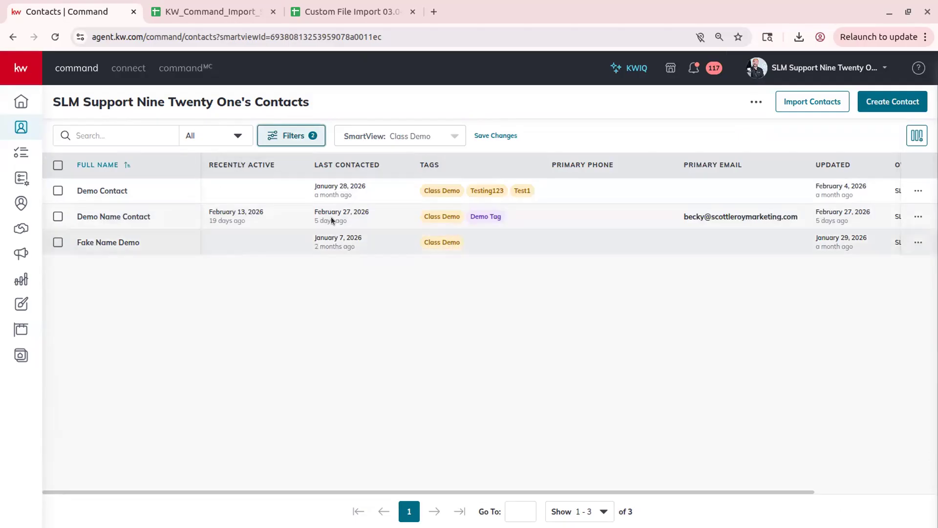
Switch the contact filters to advanced mode, and try adding a blank condition before removing it.
click(292, 137)
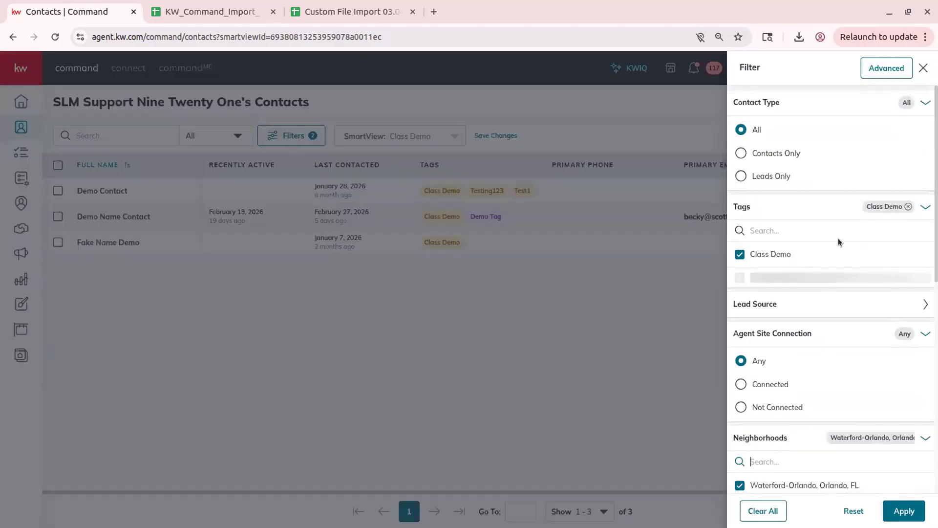
click(886, 69)
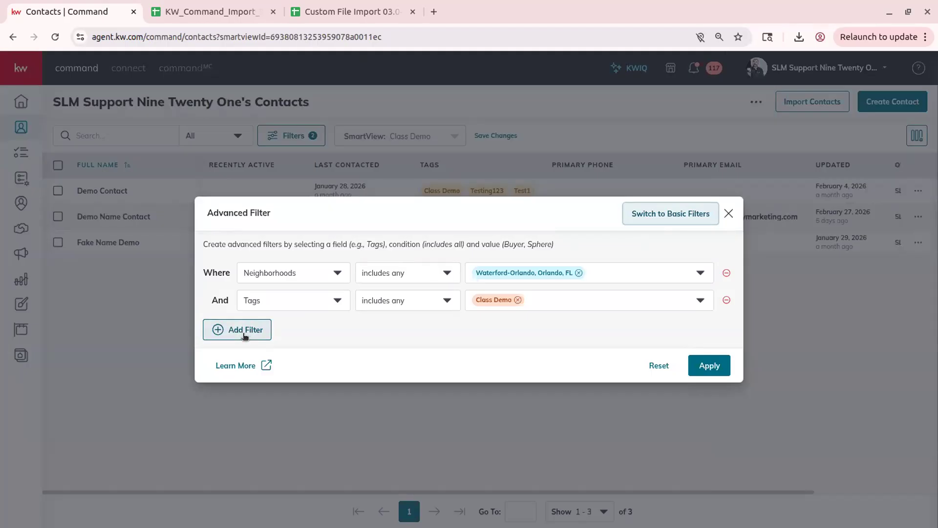
click(221, 336)
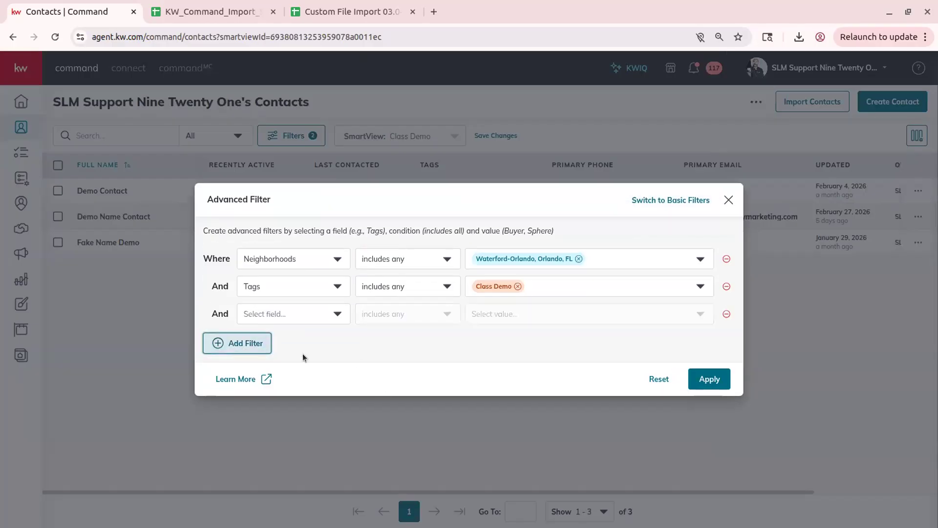
click(726, 314)
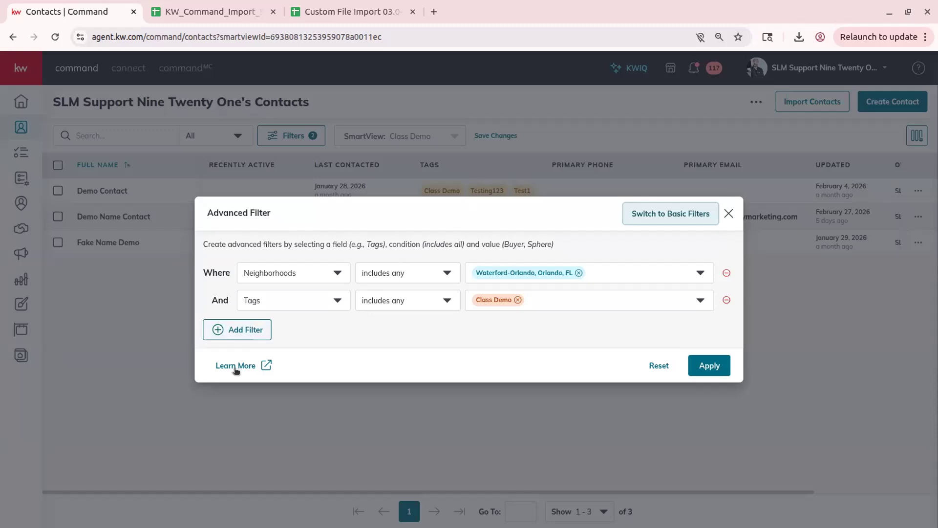
Add an advanced condition where Tags excludes any Testing123, and apply it to the contacts list.
click(235, 328)
click(252, 317)
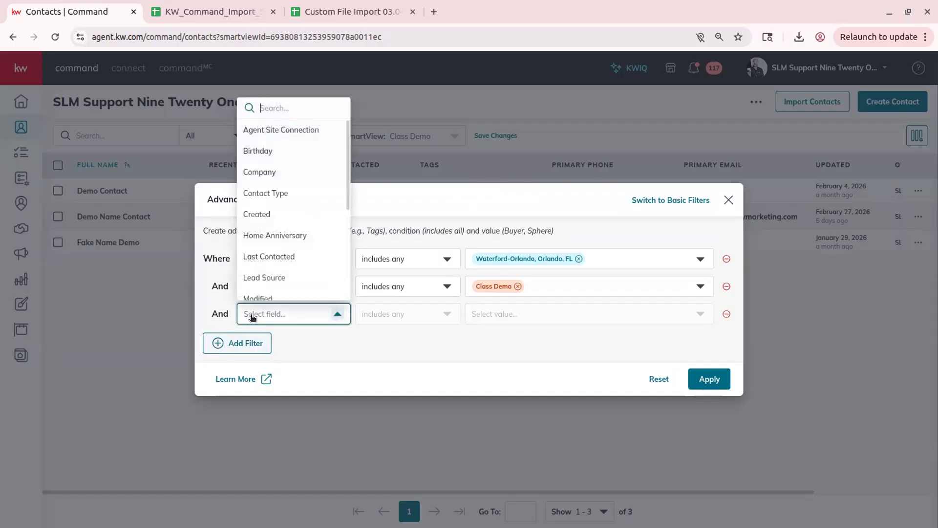
scroll(266, 244, down, 3)
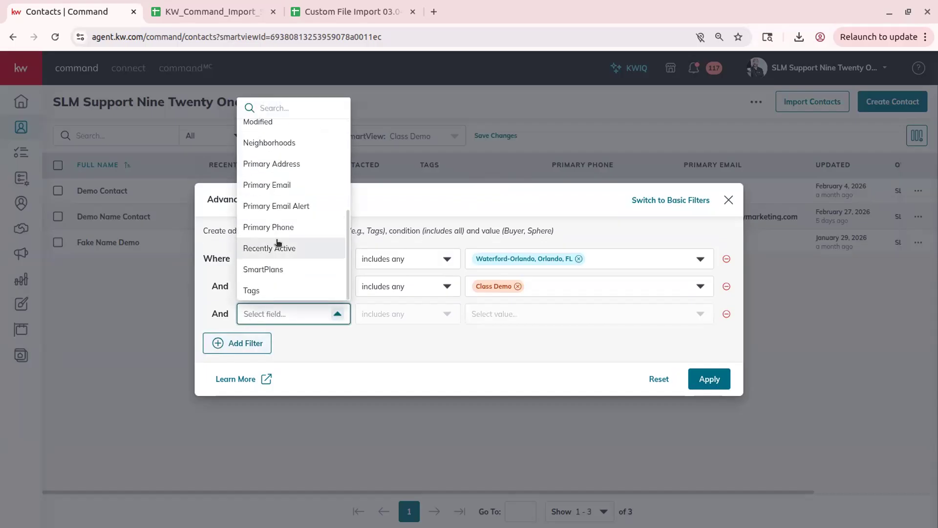
click(251, 292)
click(415, 314)
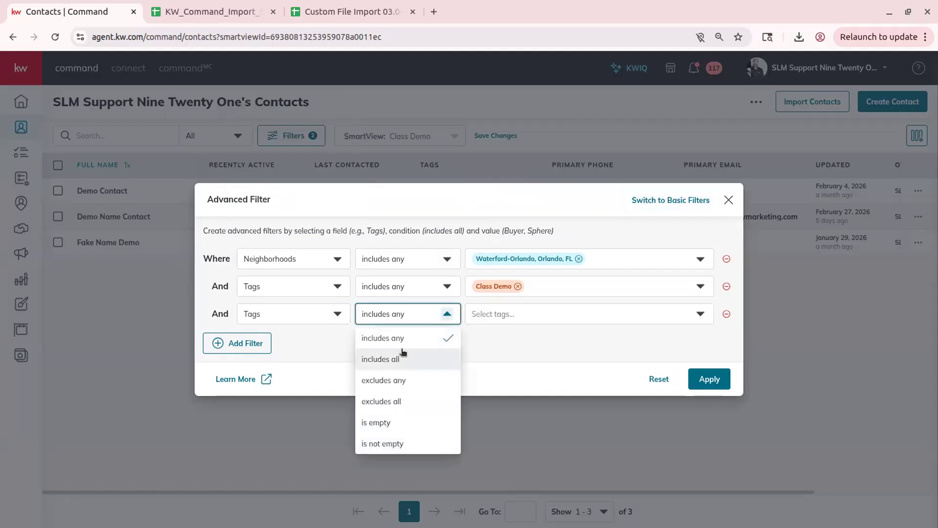
click(400, 381)
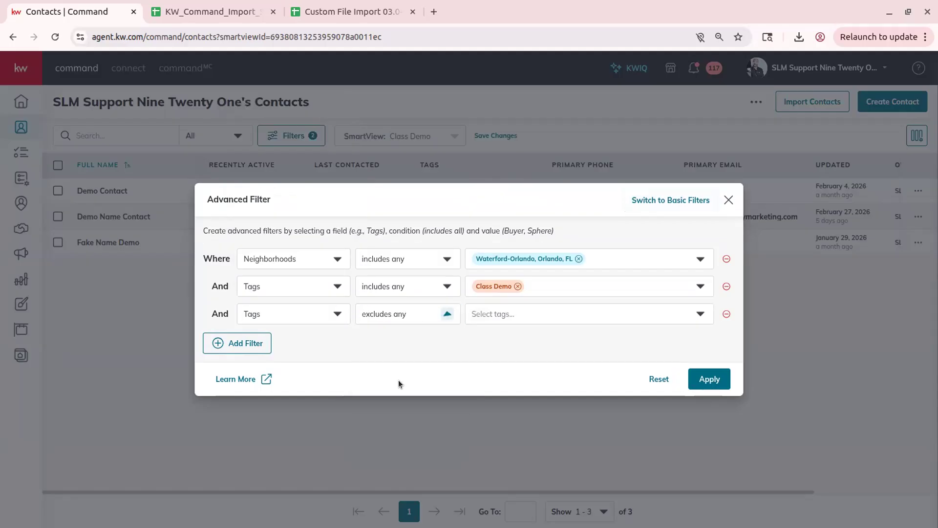
click(503, 314)
text(testing)
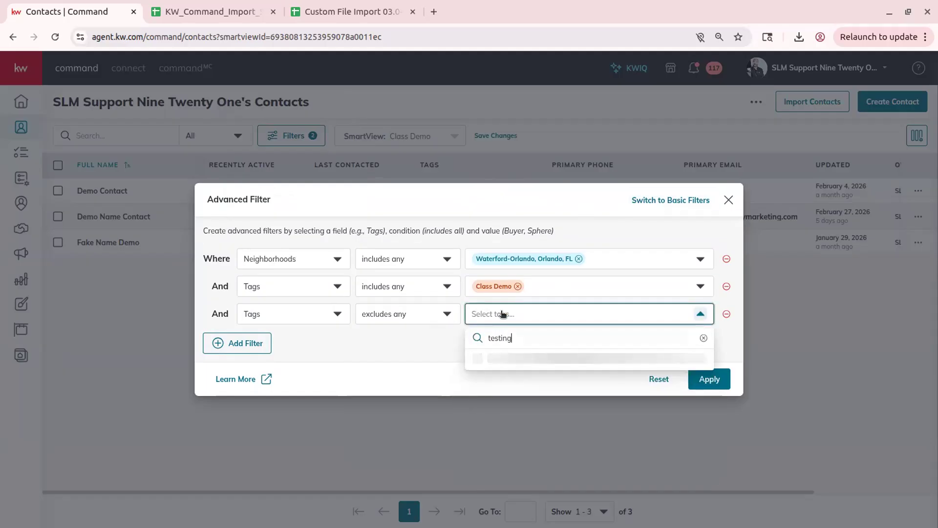
click(503, 380)
click(713, 352)
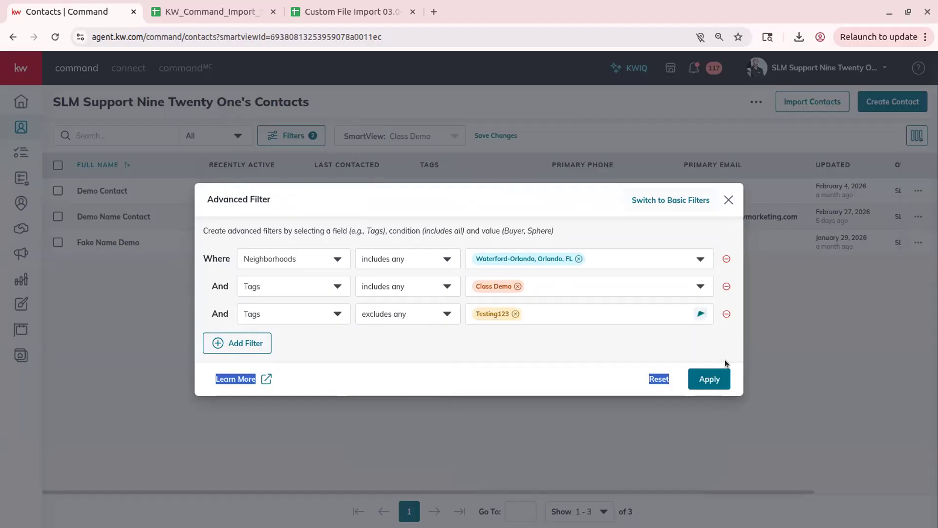
click(715, 379)
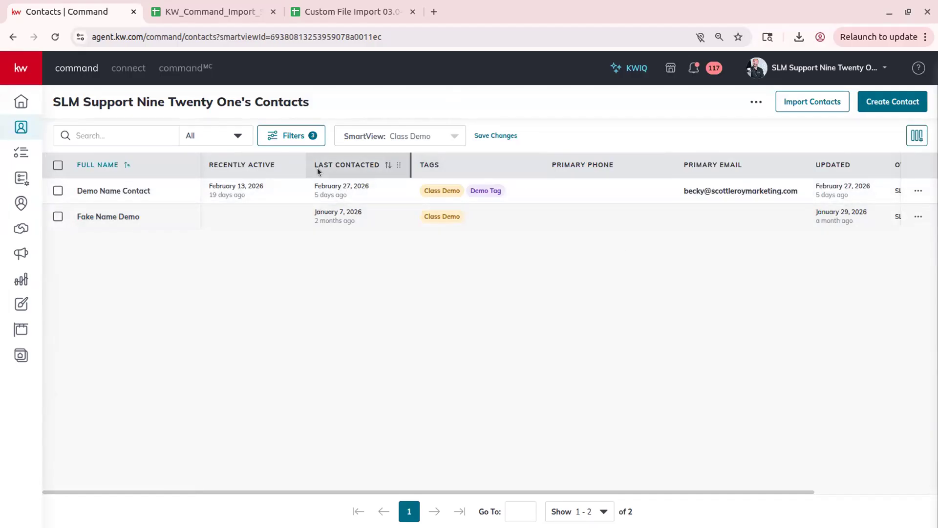
Remove the Testing123 exclusion condition and switch back to basic filters, discarding the advanced filters.
click(294, 139)
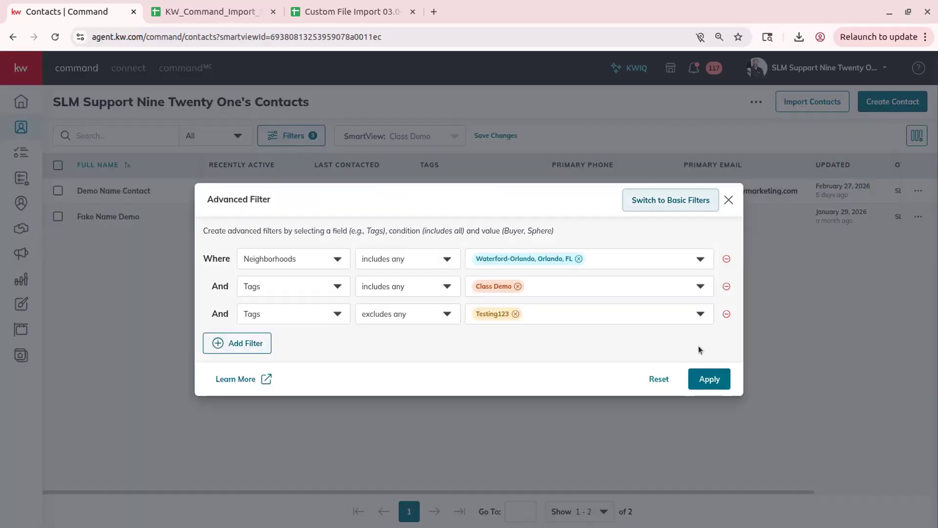
click(727, 314)
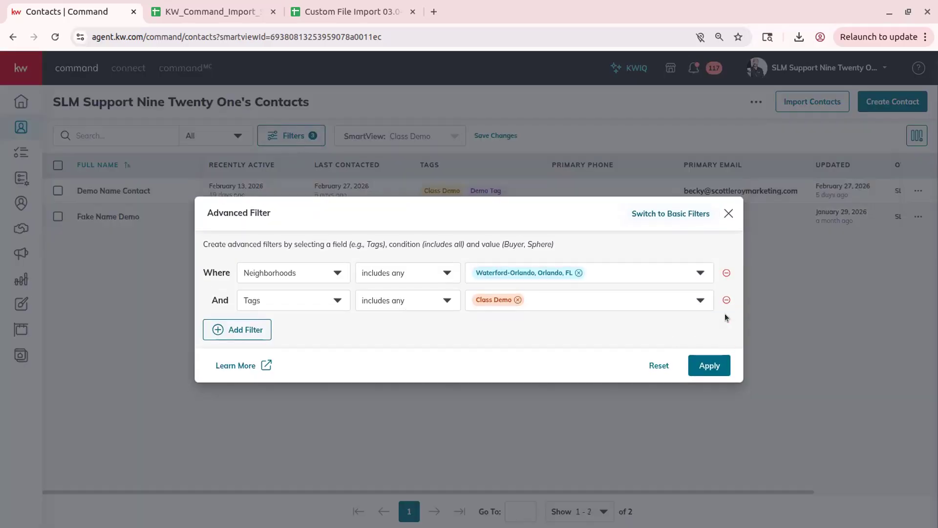
click(666, 214)
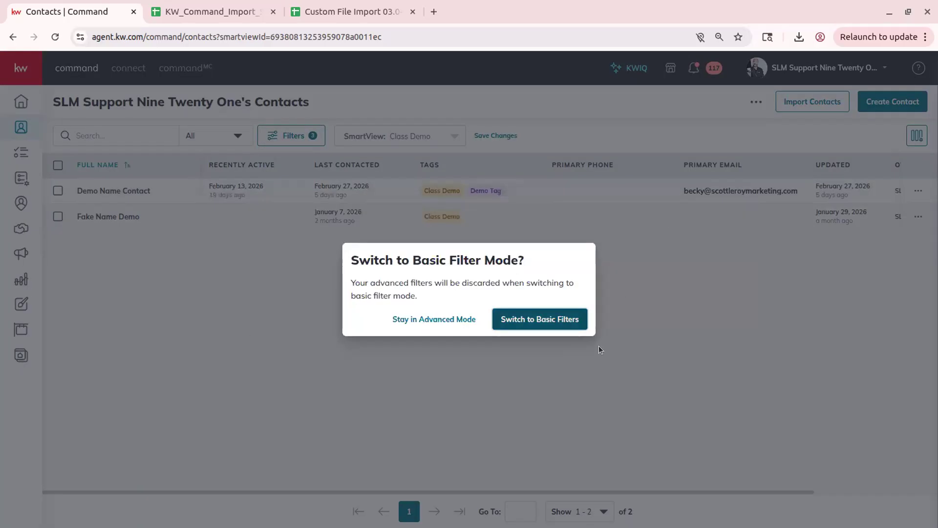
click(566, 322)
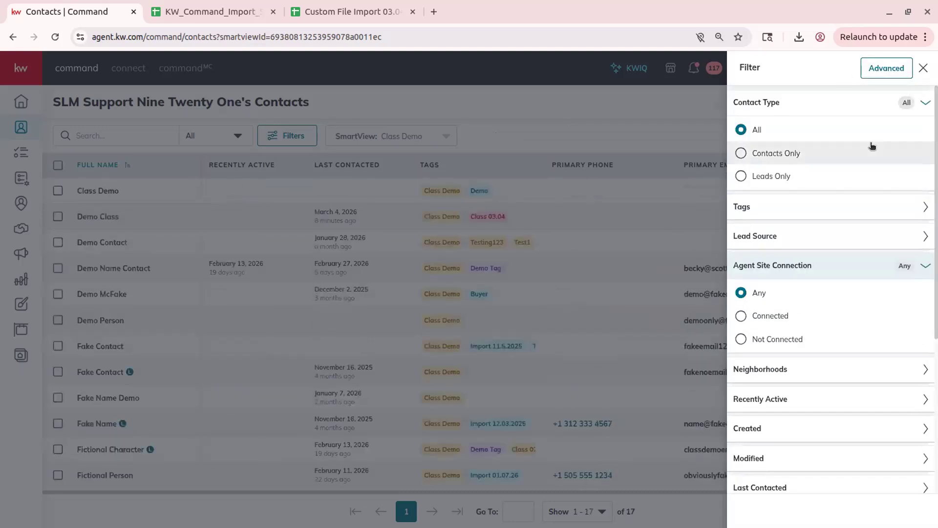
Close the filters, check the available SmartViews, and move the Tags column directly after Full Name in the contacts list.
click(923, 66)
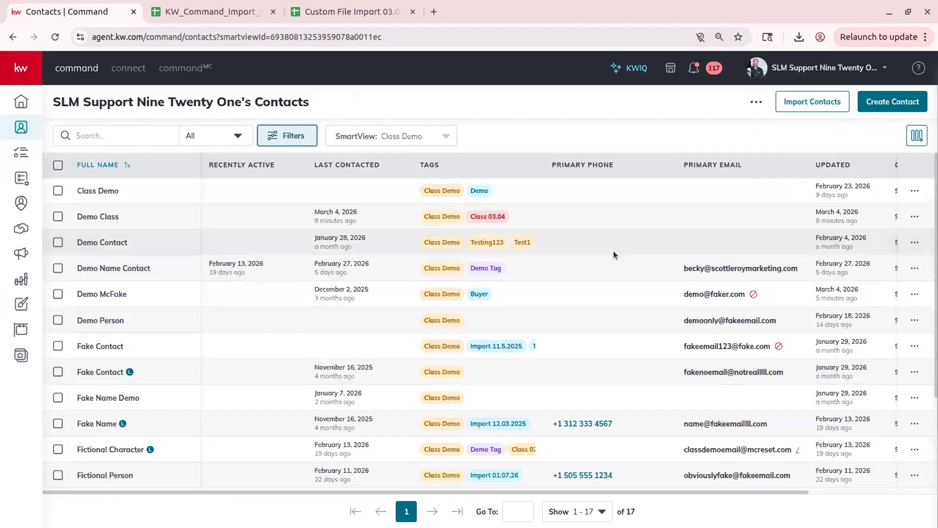
click(392, 139)
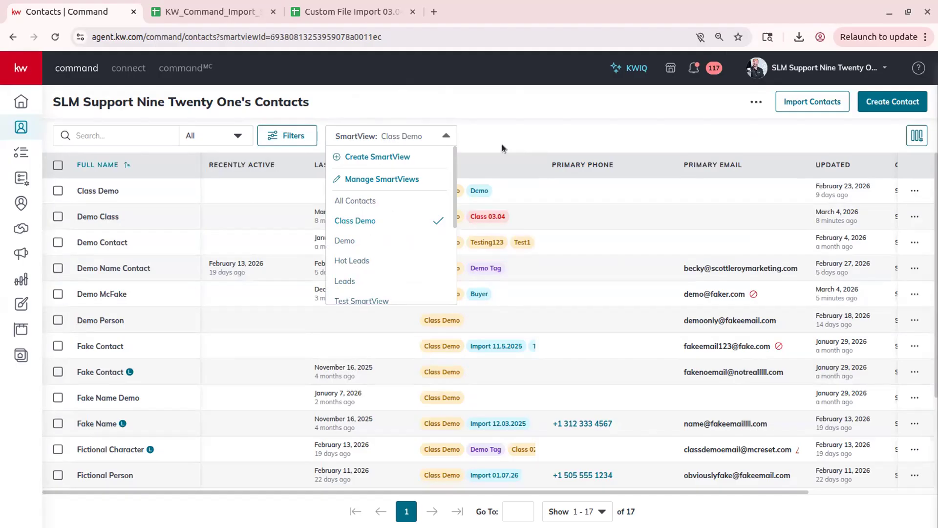
click(508, 134)
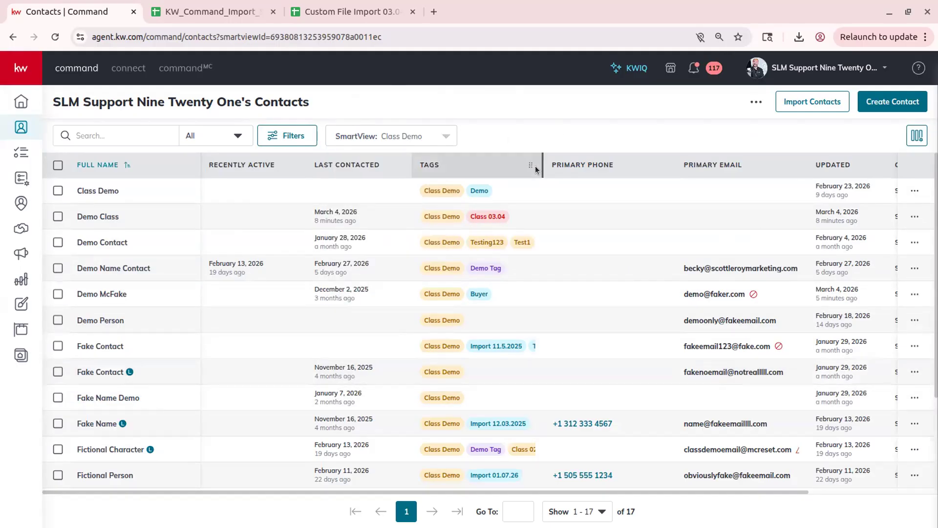
drag(524, 165, 289, 180)
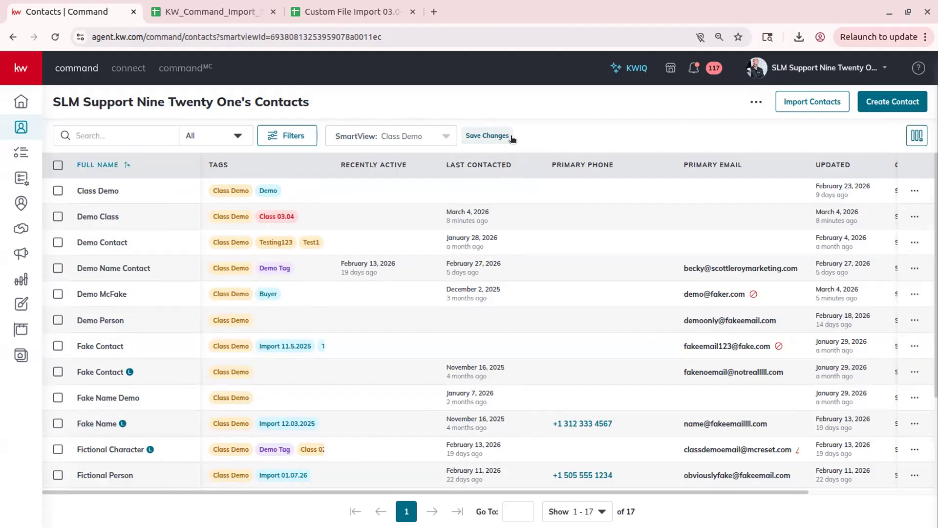
Save the rearranged contacts list as a new SmartView named Class Demo Tags.
click(394, 139)
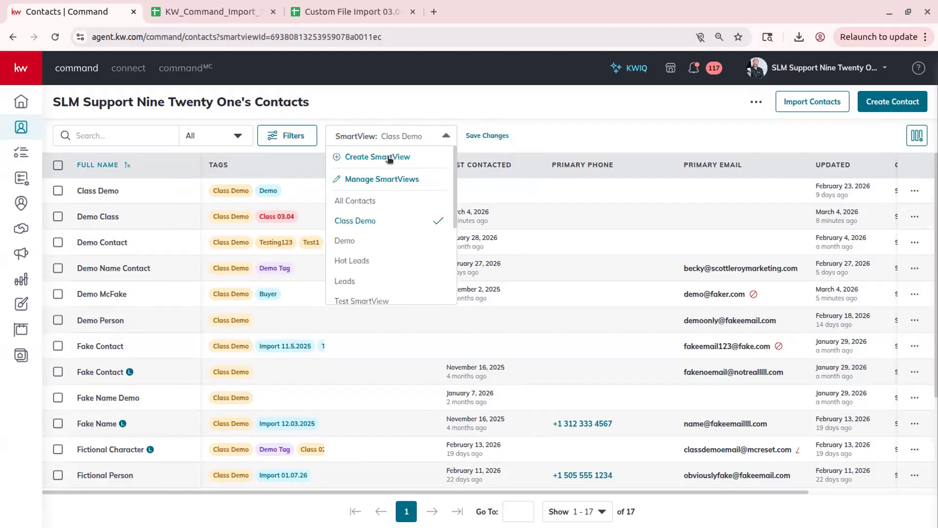
click(389, 157)
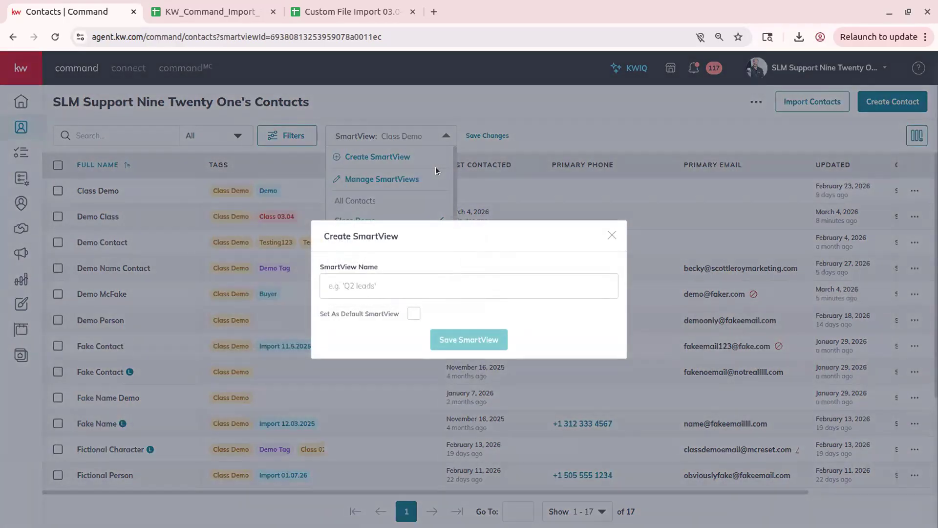
click(345, 283)
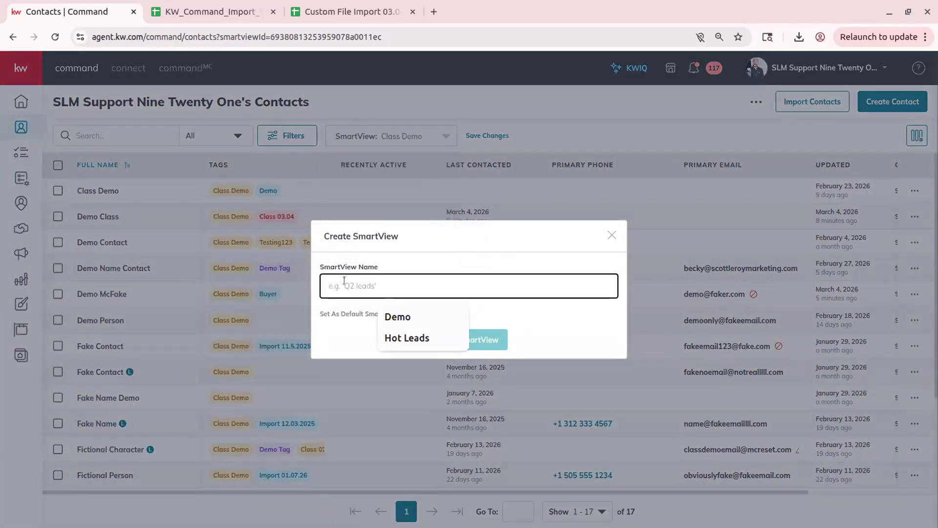
text(Class Demo Tags)
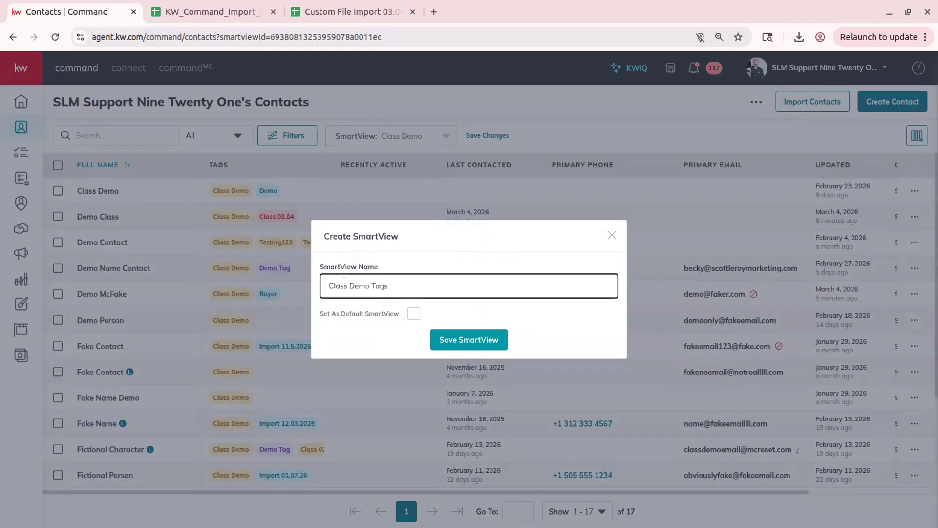
click(497, 338)
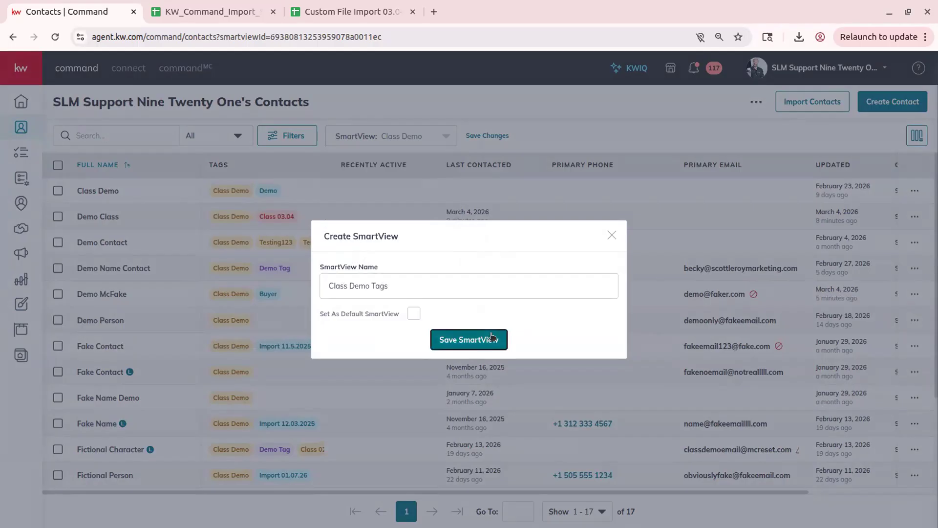
Switch back to the Class Demo SmartView, and review the SmartView choices and its contacts.
click(431, 130)
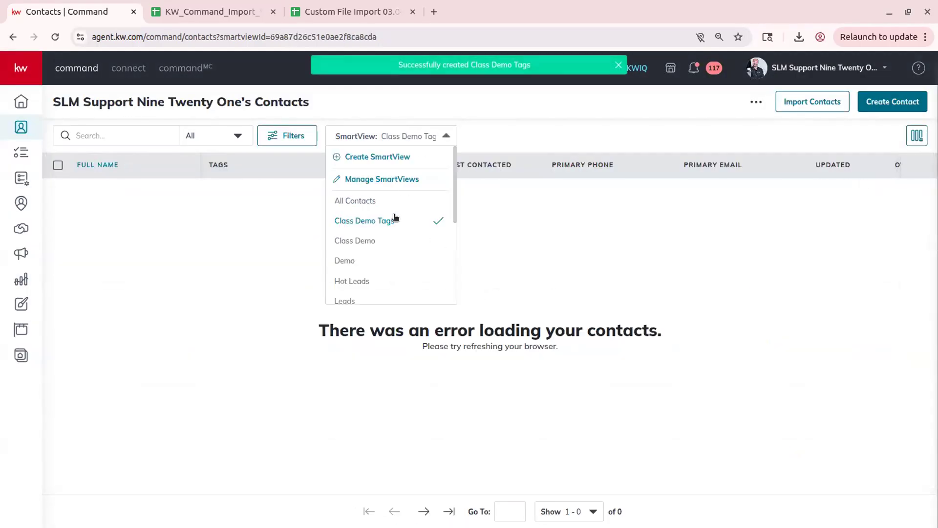
click(373, 240)
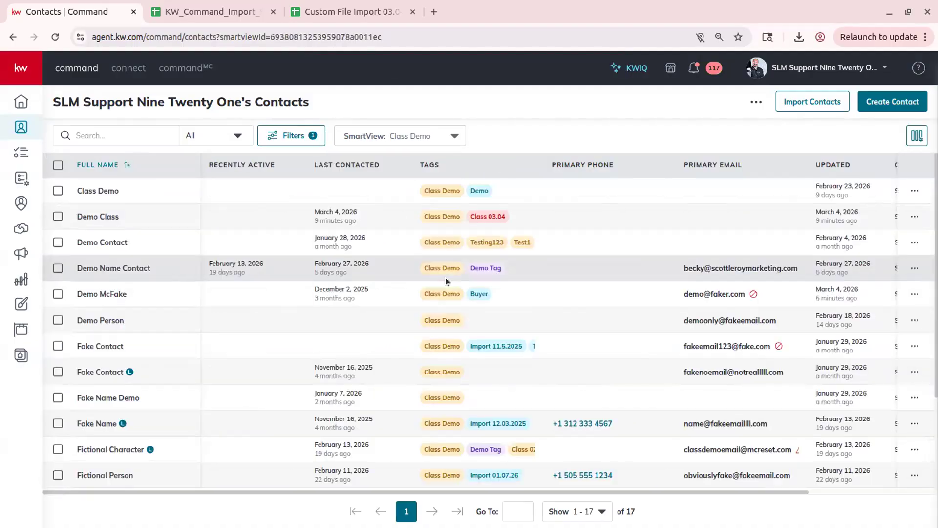
click(421, 139)
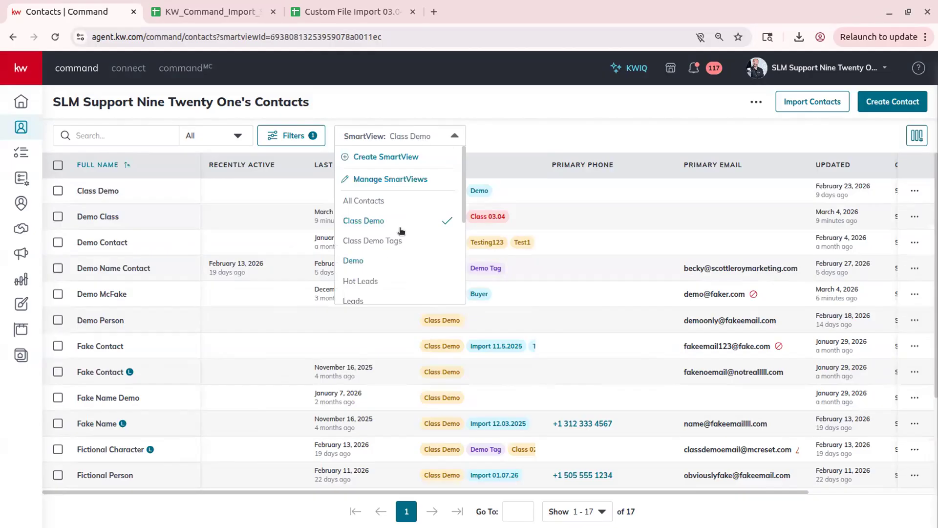
click(512, 136)
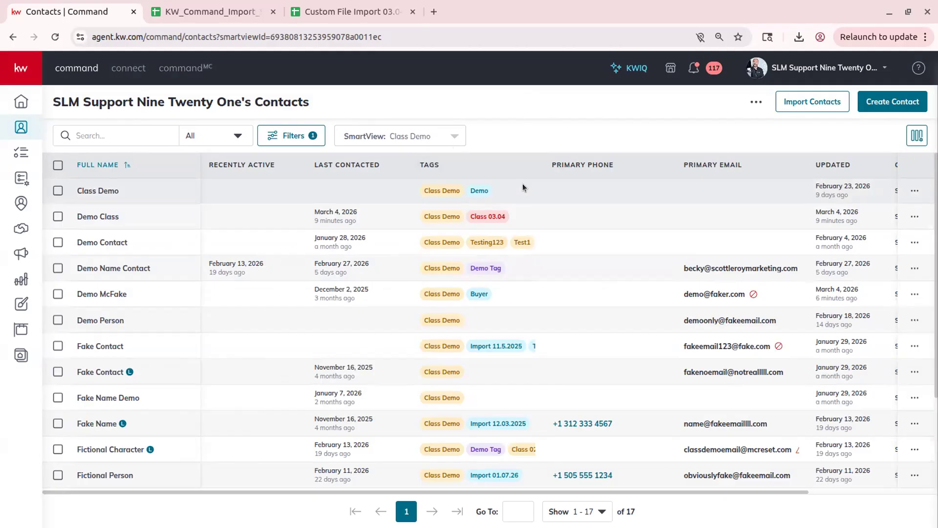
scroll(463, 332, down, 3)
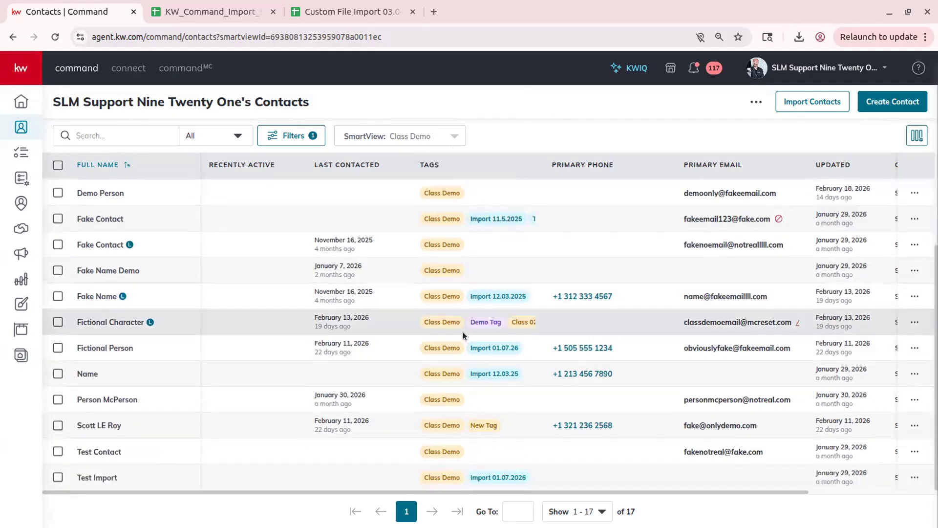
scroll(465, 329, up, 3)
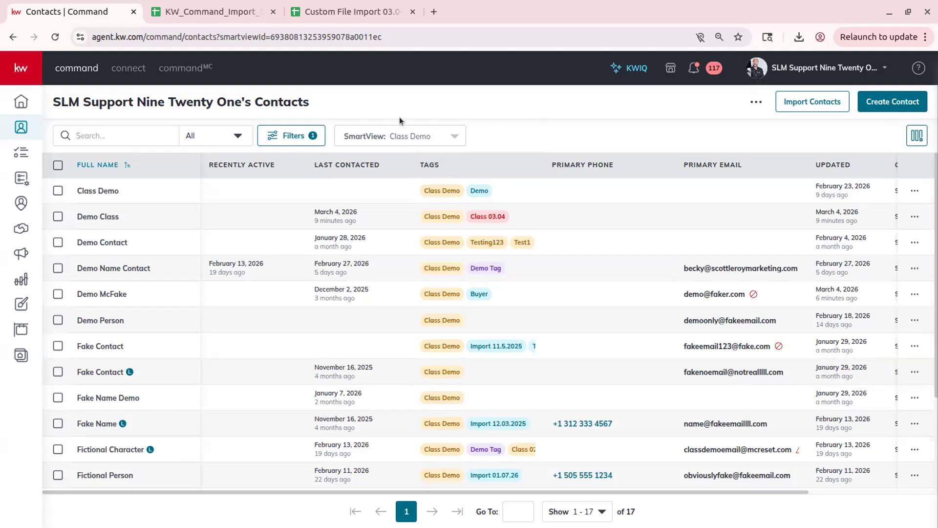
Show the Hobbies column in the contacts list, place it after Recently Active, and widen it to fit its heading.
click(916, 135)
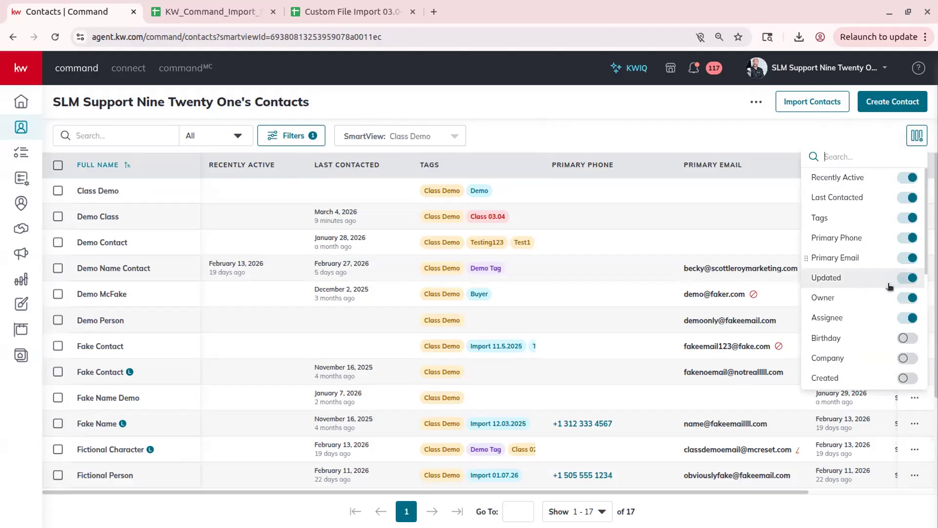
scroll(882, 283, down, 5)
click(903, 378)
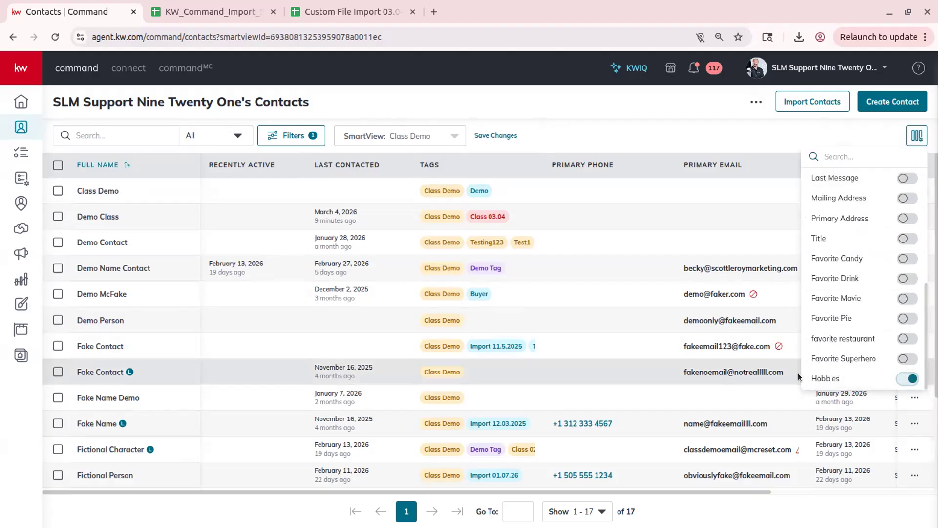
drag(806, 379, 812, 200)
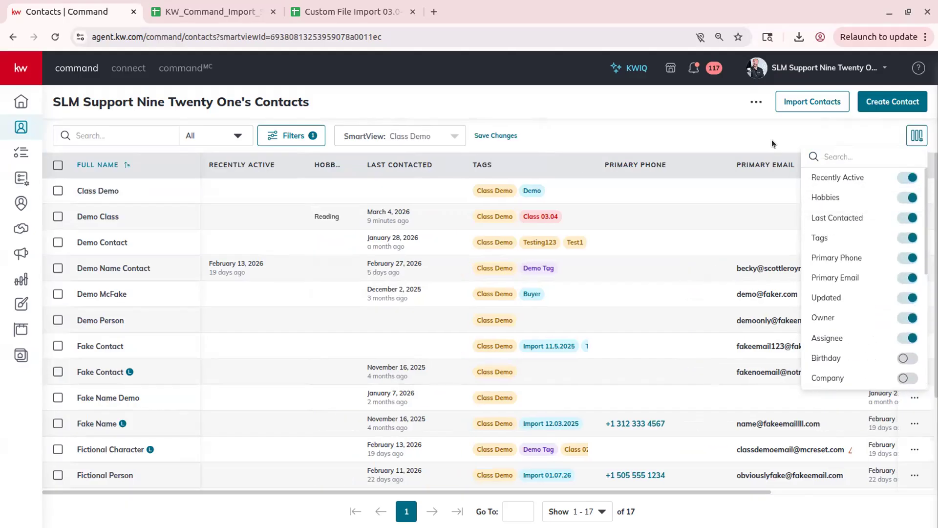
click(772, 139)
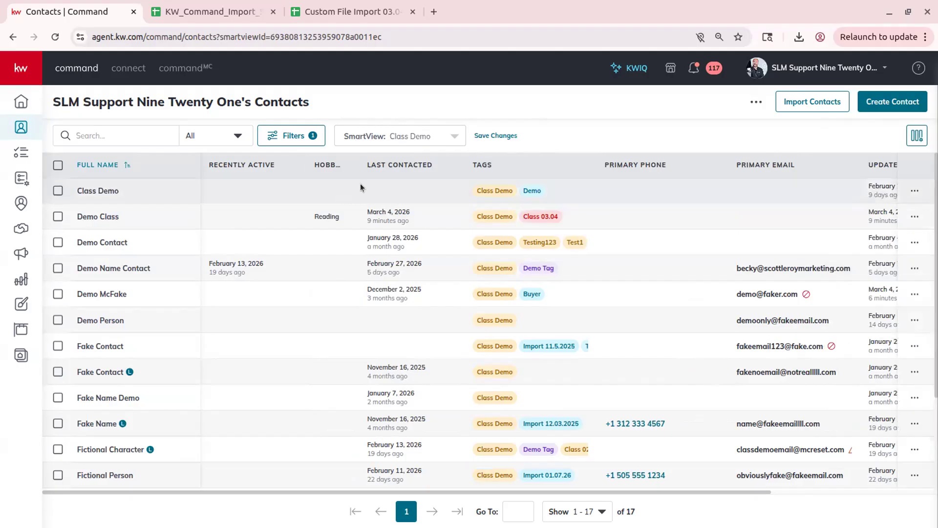
drag(358, 155, 394, 155)
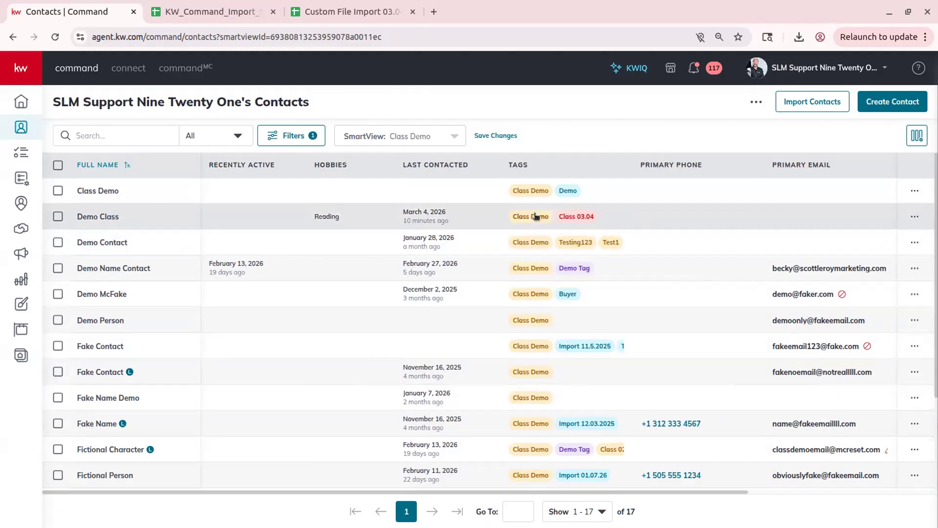
Try selecting all listed contacts, clear the selection, and check how many contacts can be shown per page.
click(57, 165)
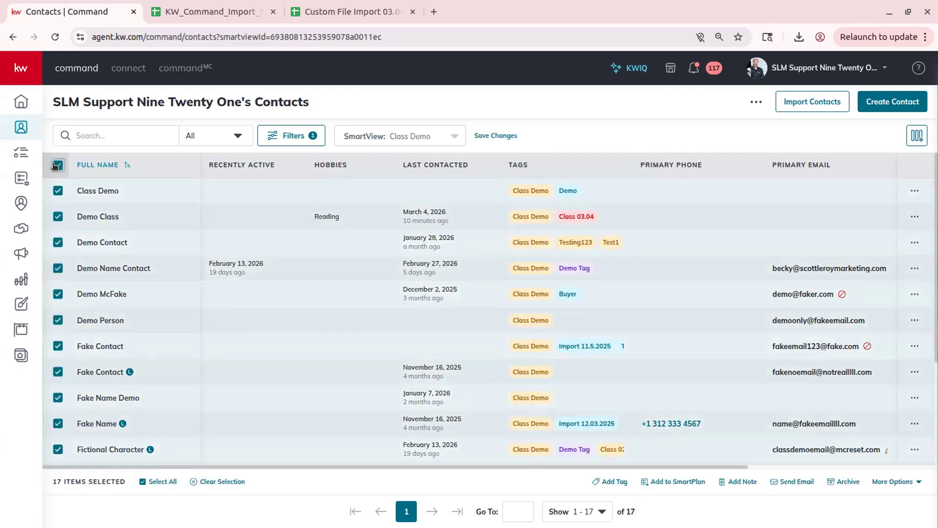
click(57, 166)
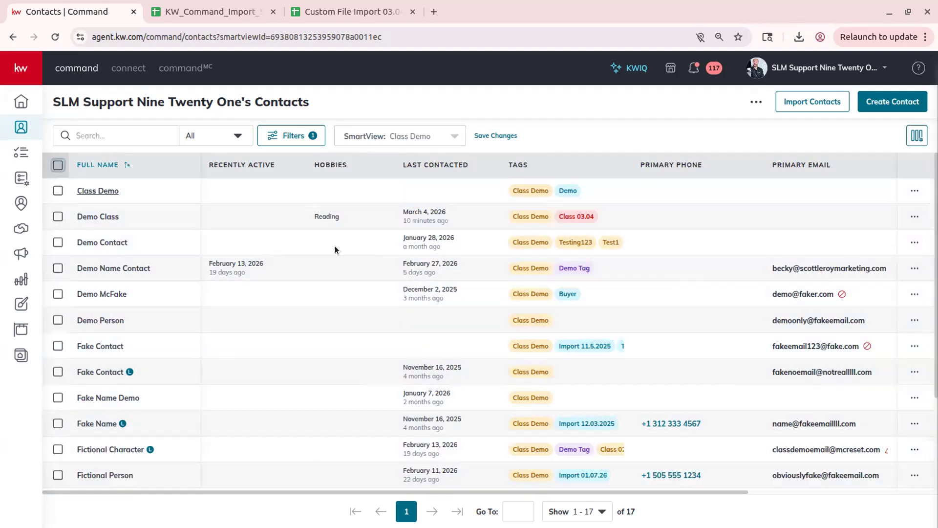
click(601, 512)
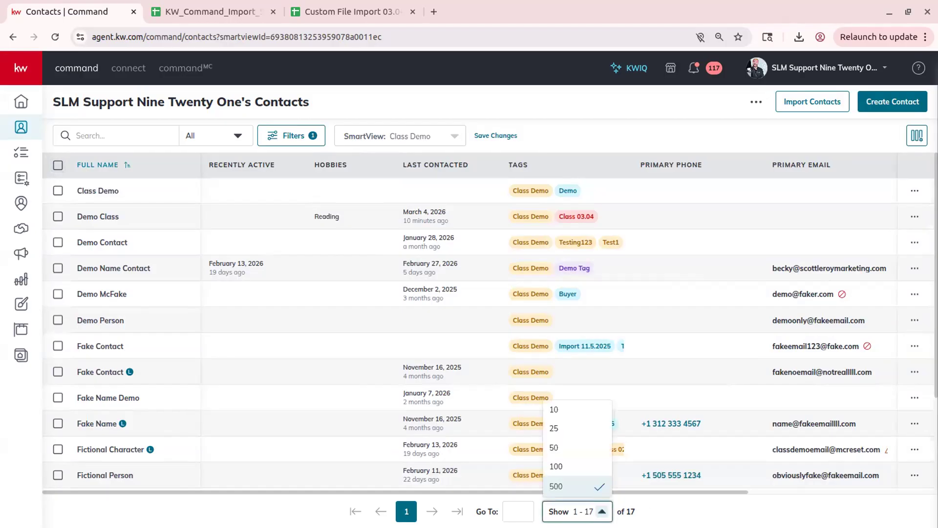
click(725, 513)
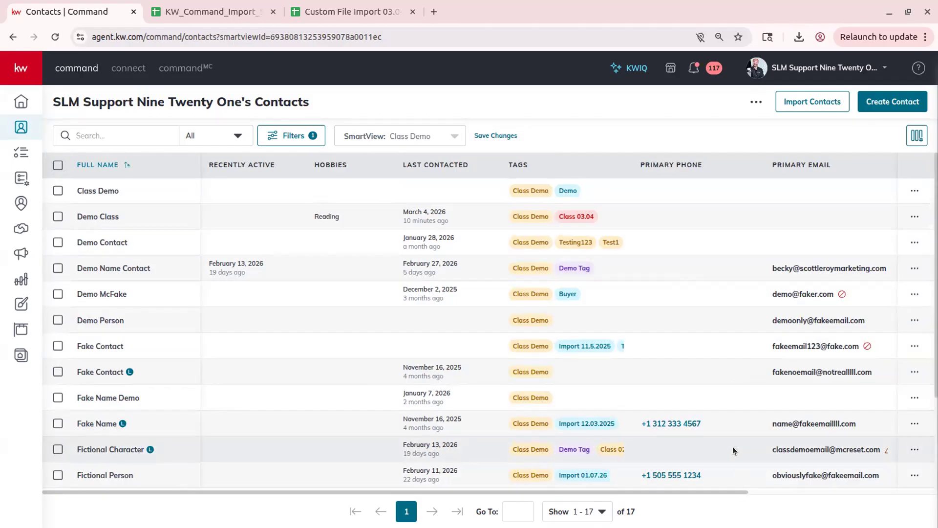
click(601, 508)
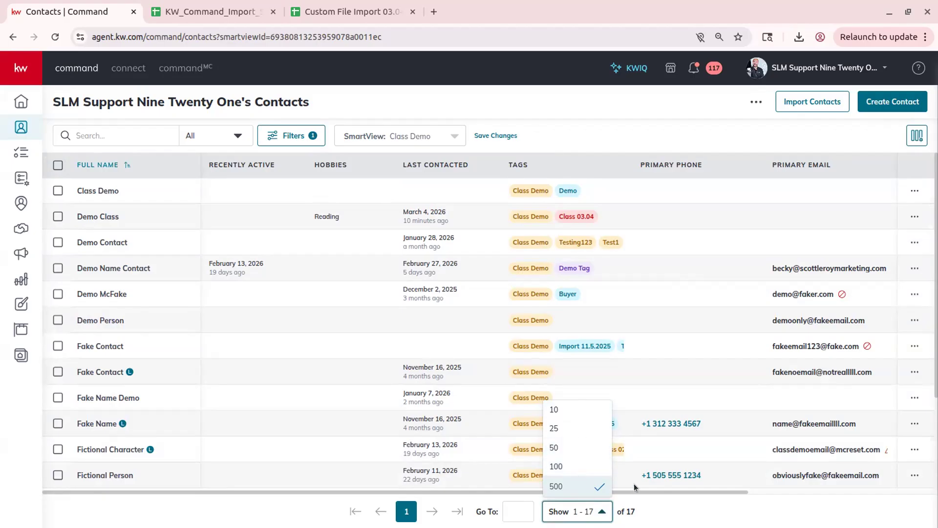
click(672, 502)
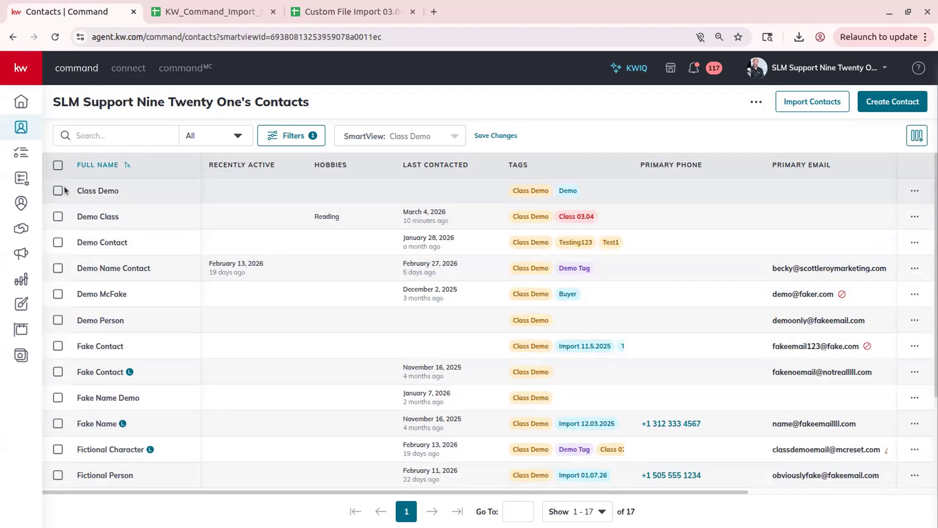
Select all listed contacts to review the additional bulk actions, and clear the selection.
click(58, 165)
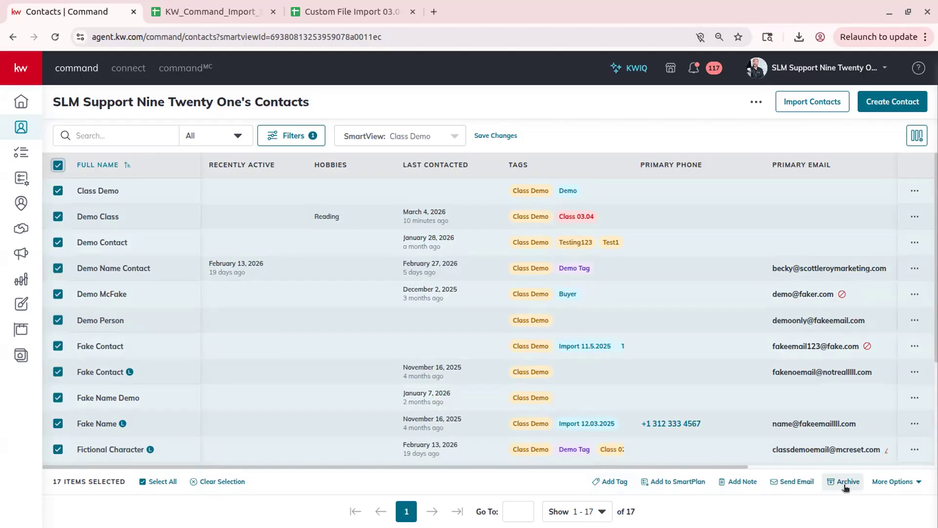
click(897, 482)
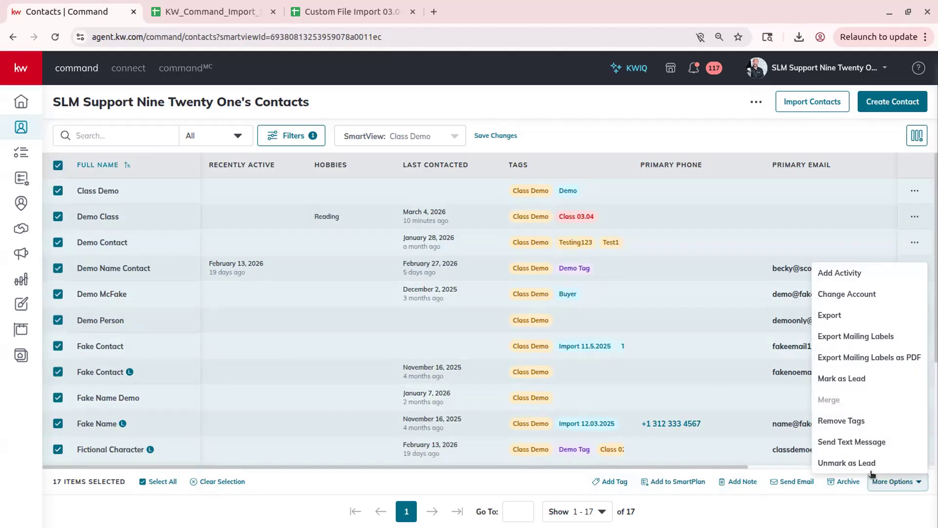
click(894, 483)
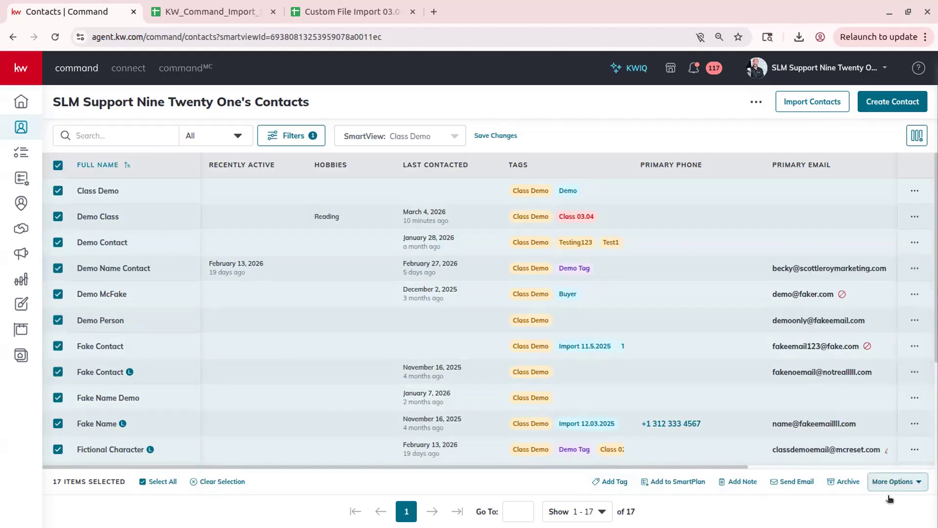
click(58, 166)
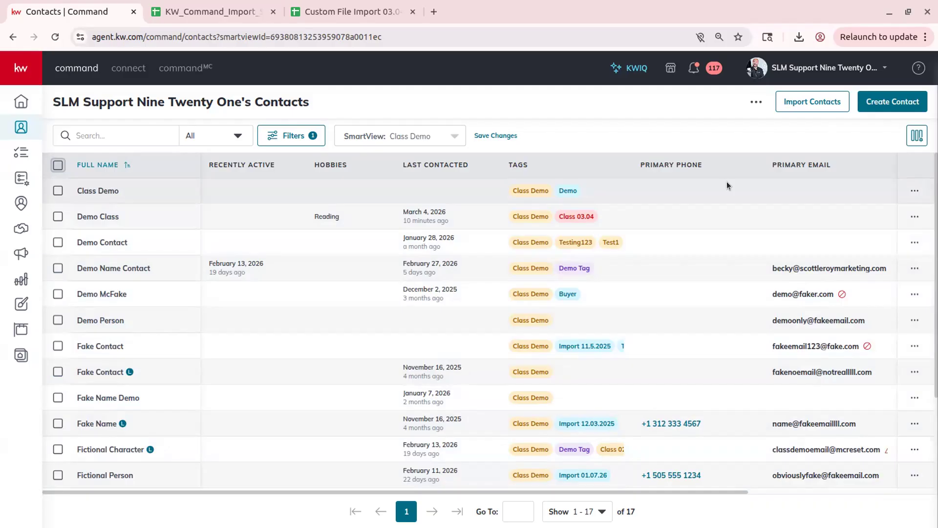
Review the duplicate check and export options for all owned contacts, and return to the home dashboard.
click(756, 102)
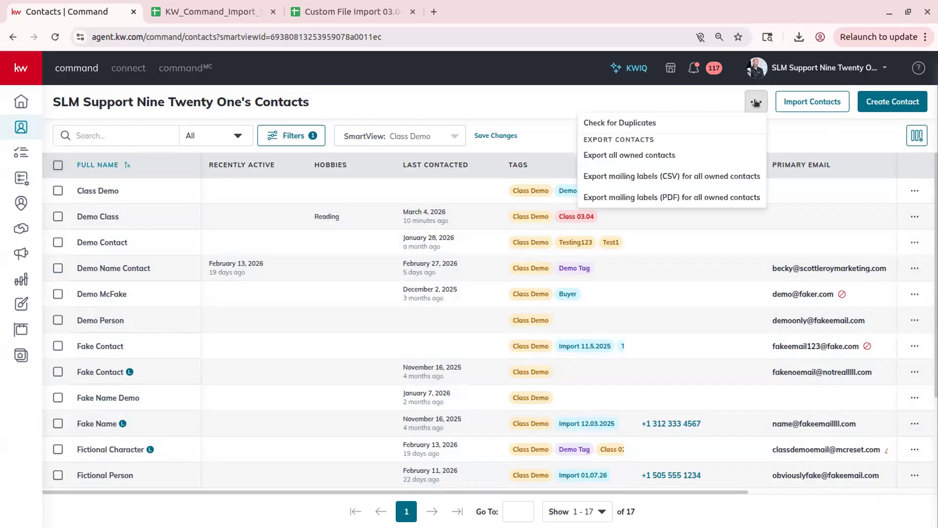
click(658, 155)
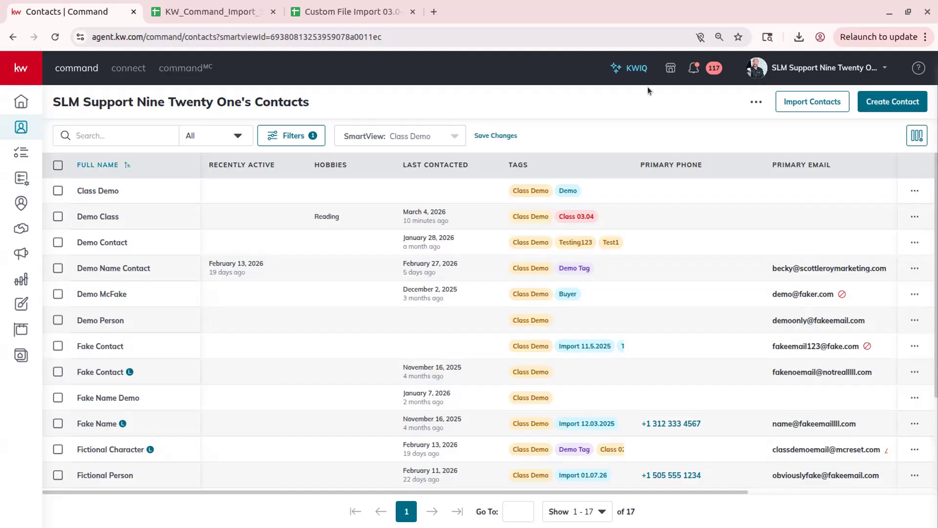
click(748, 102)
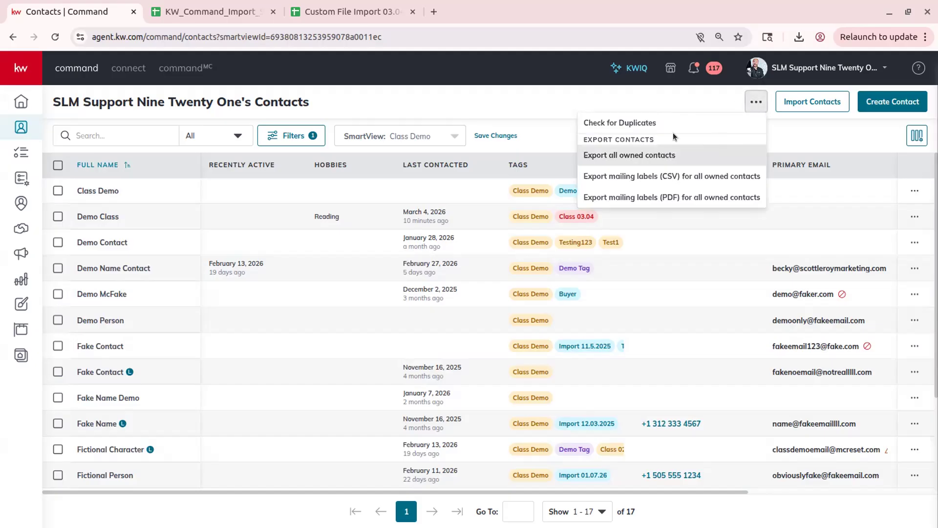
click(705, 96)
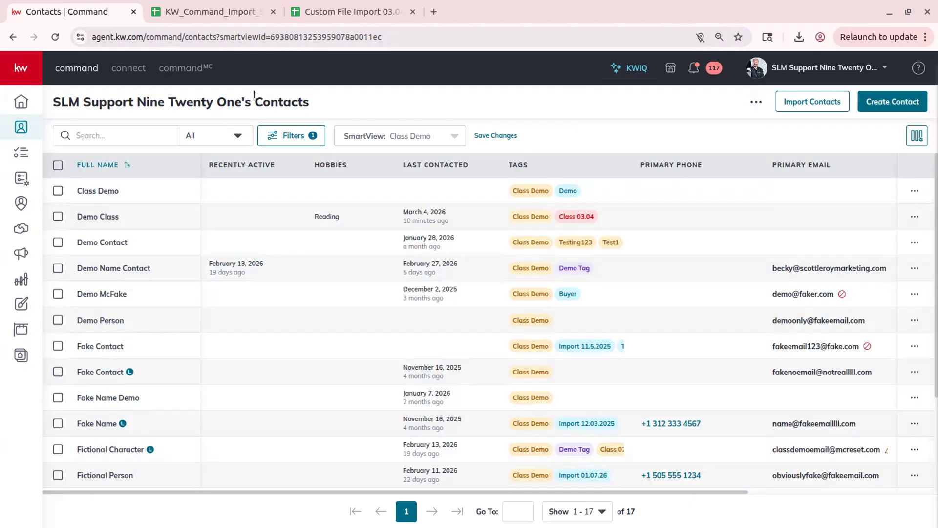
click(18, 99)
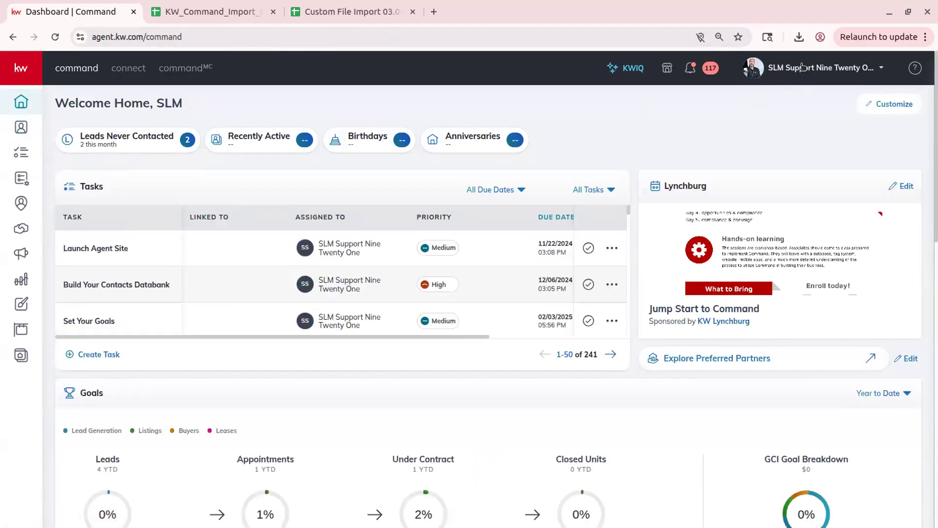
Review the account's public profile and the internal My KW information, and return to the Command home dashboard.
click(783, 67)
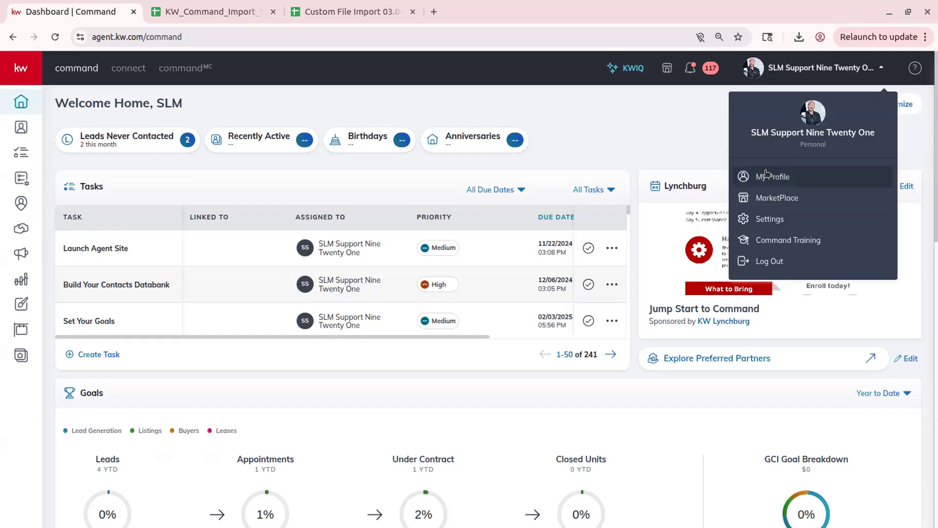
click(795, 176)
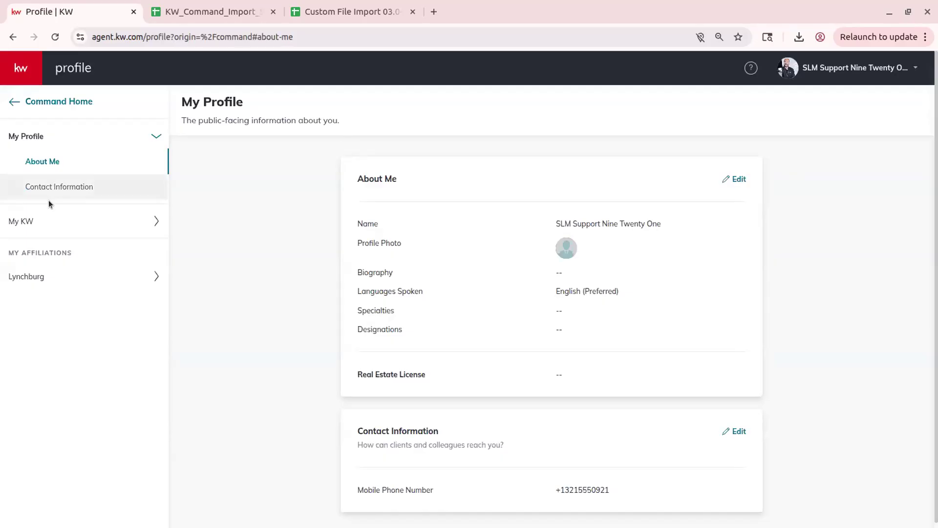
click(58, 222)
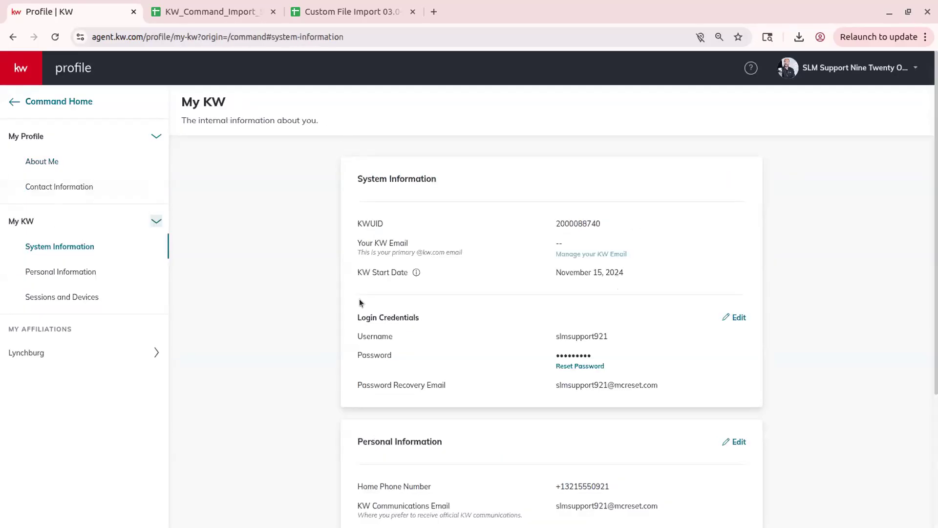
scroll(539, 375, down, 3)
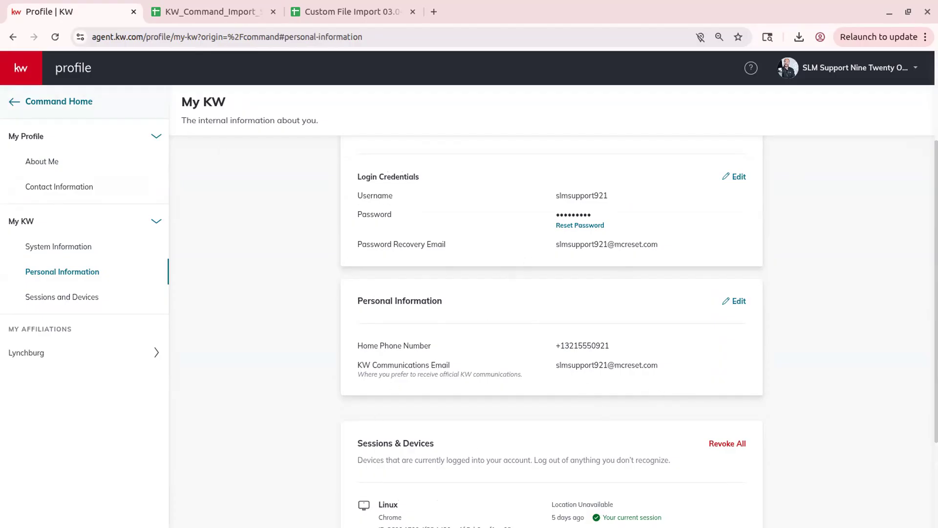
click(59, 101)
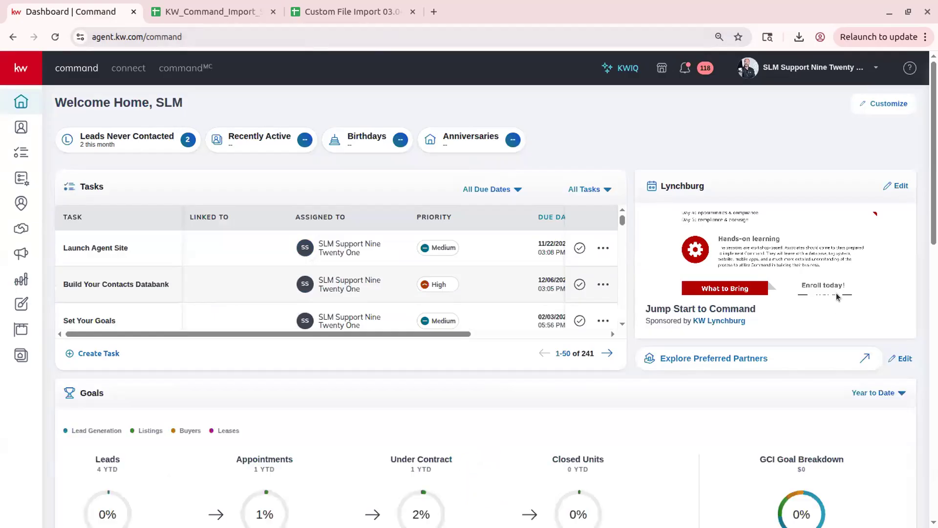
View the Contact Archive within the Contacts section of the Command settings.
click(789, 73)
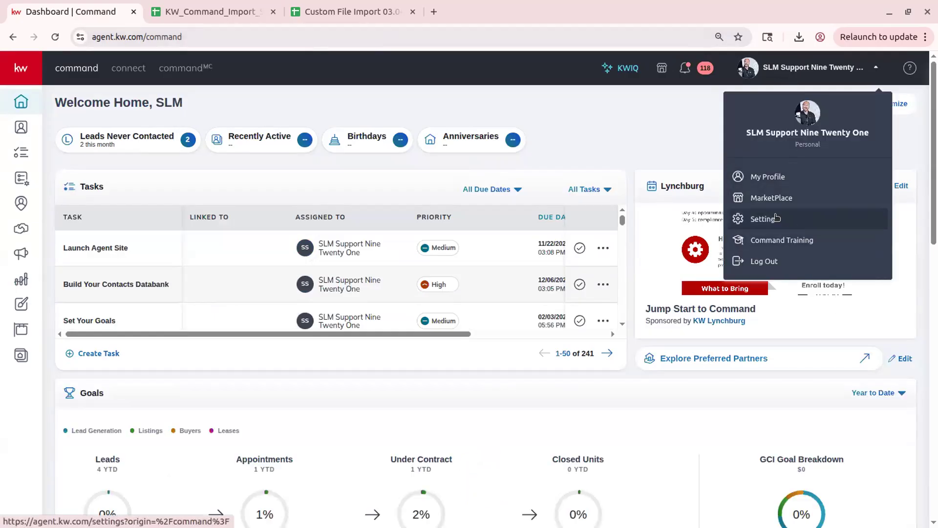
click(791, 219)
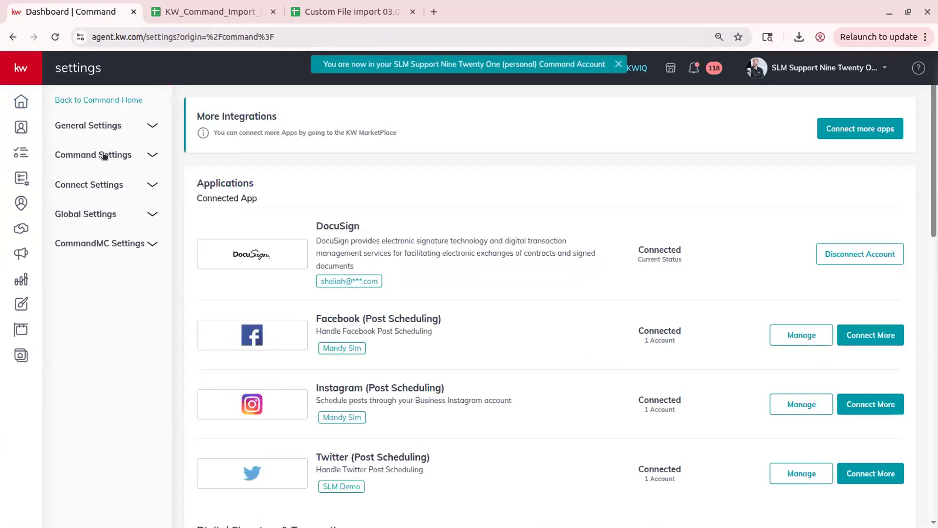
click(111, 149)
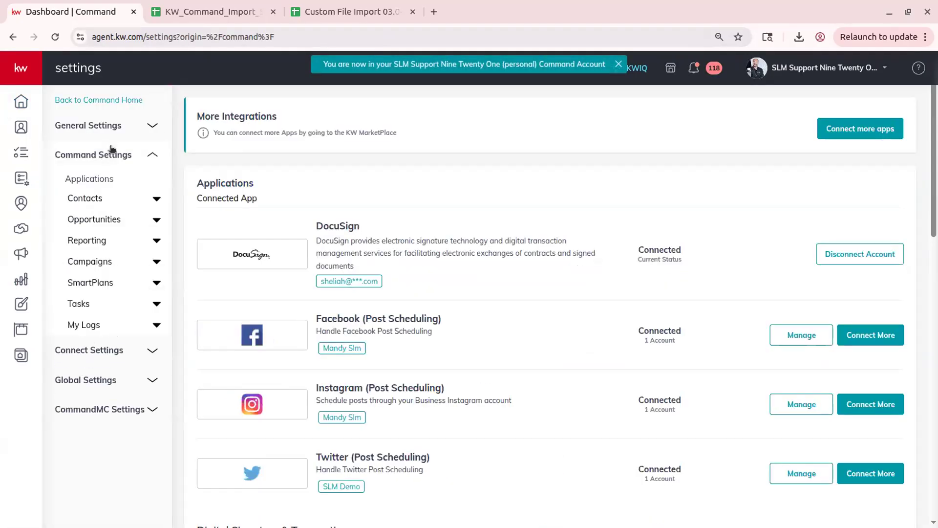
click(90, 199)
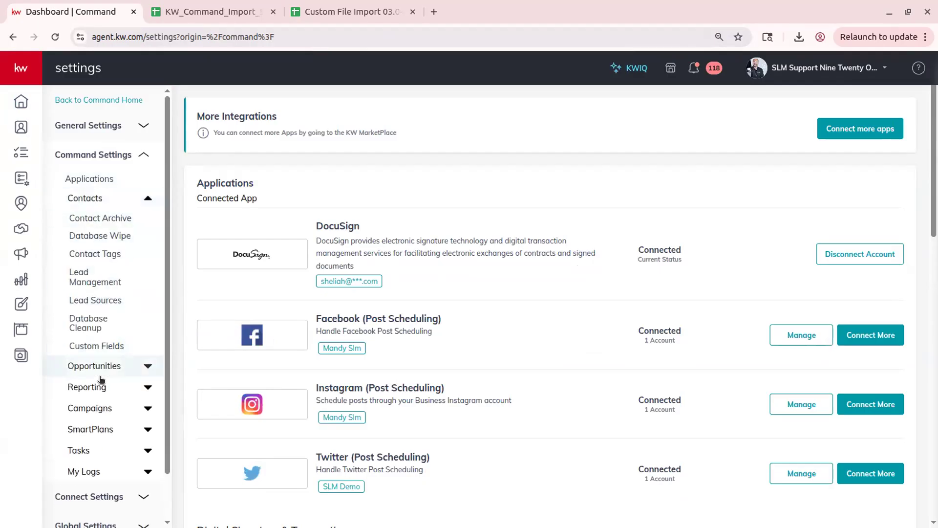
click(128, 221)
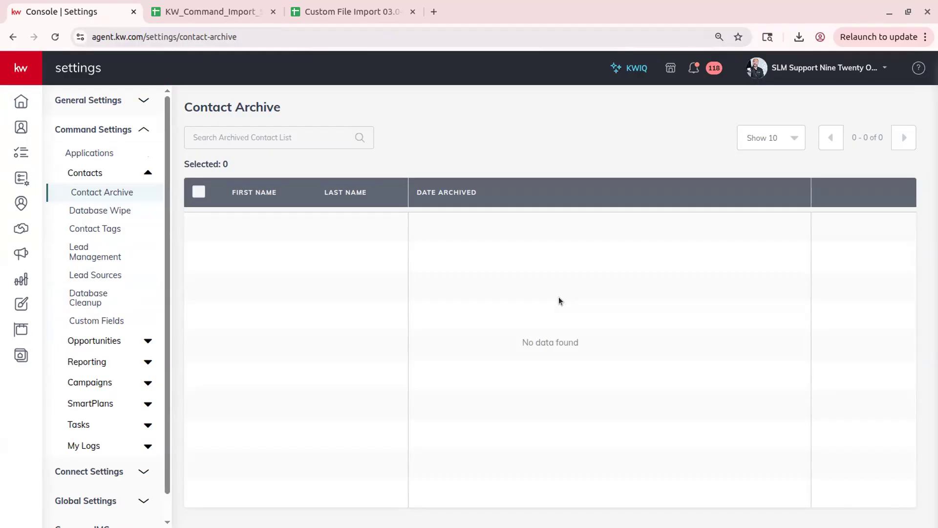
Archive the contact tagged Class Demo and Buyer from the contacts list.
click(21, 127)
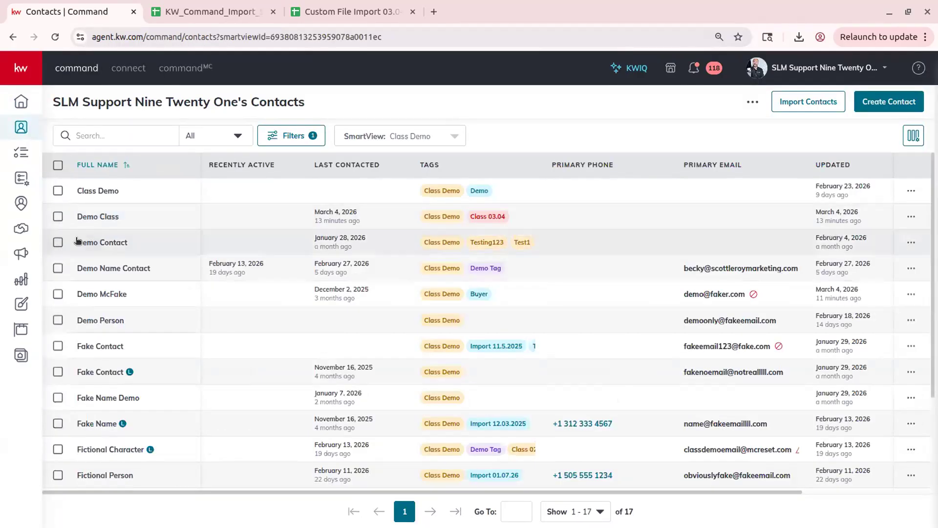
click(909, 293)
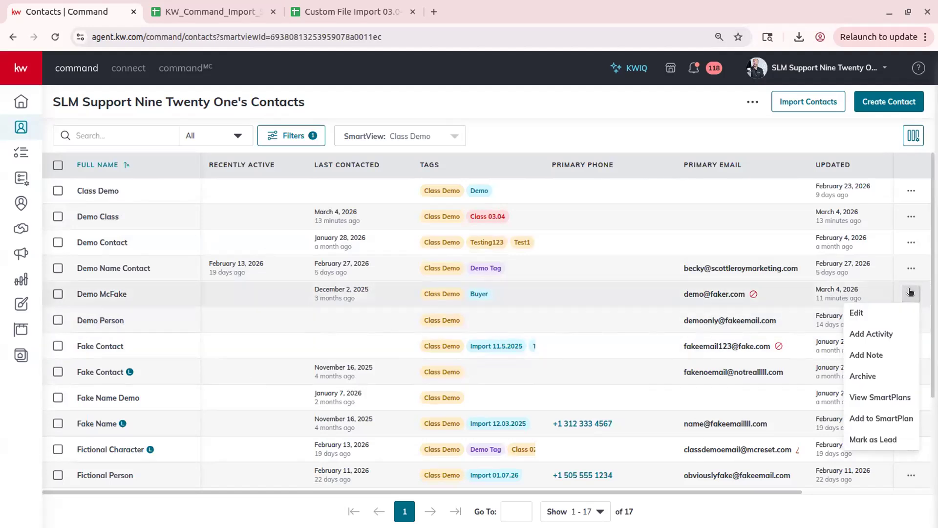
click(881, 376)
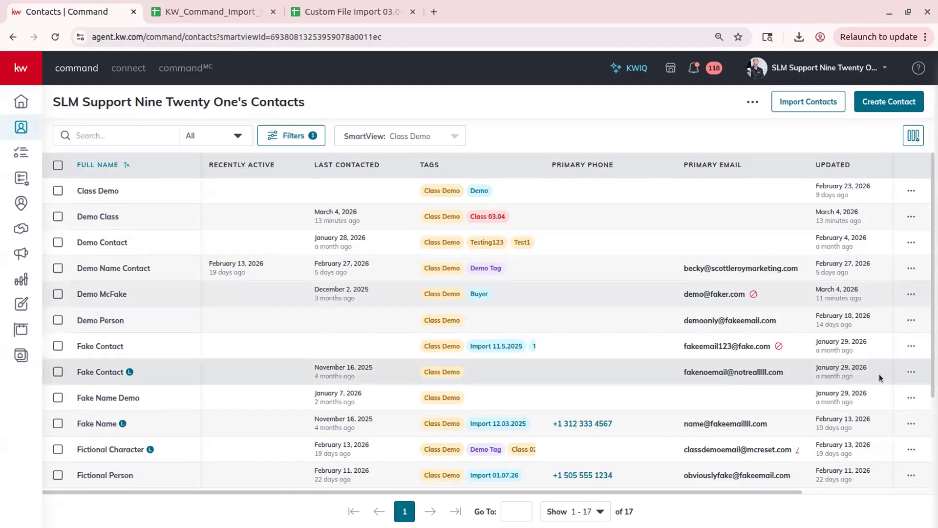
click(583, 343)
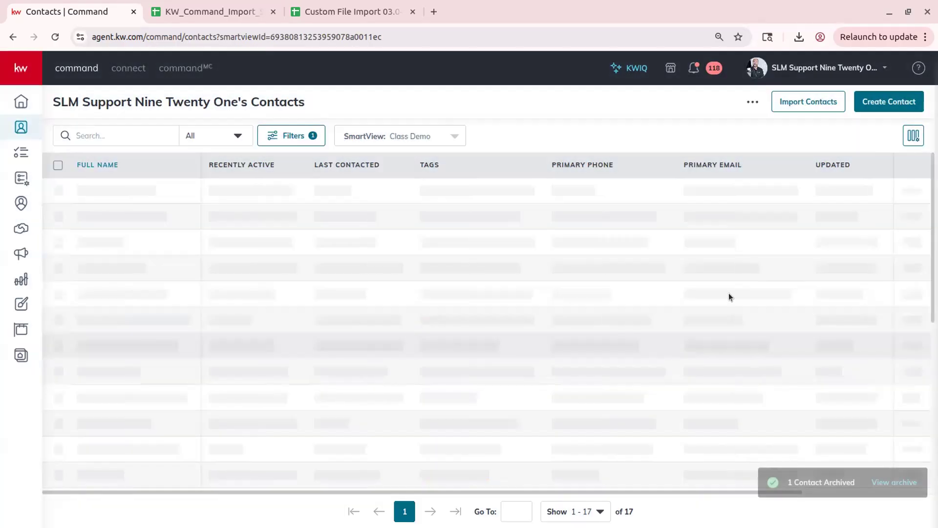
Return to the Contact Archive in the Command settings to view the newly archived contact.
click(814, 71)
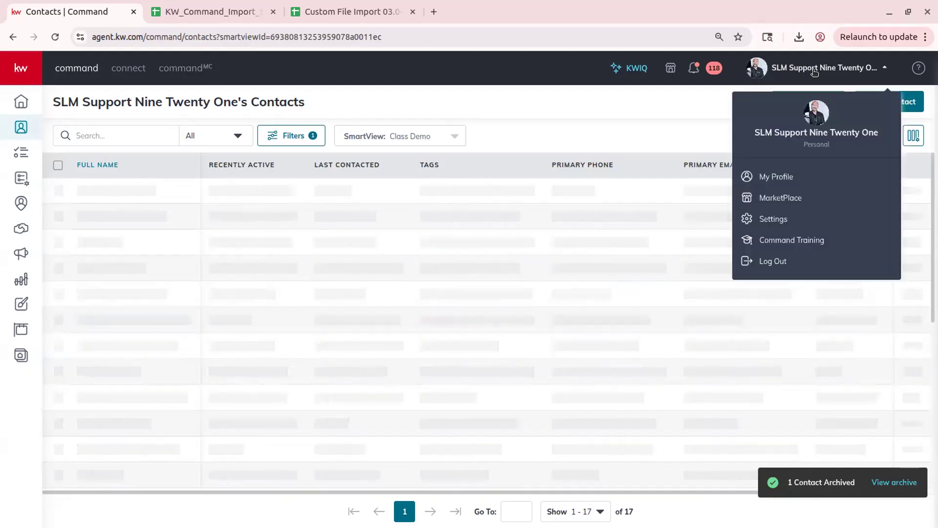
click(777, 222)
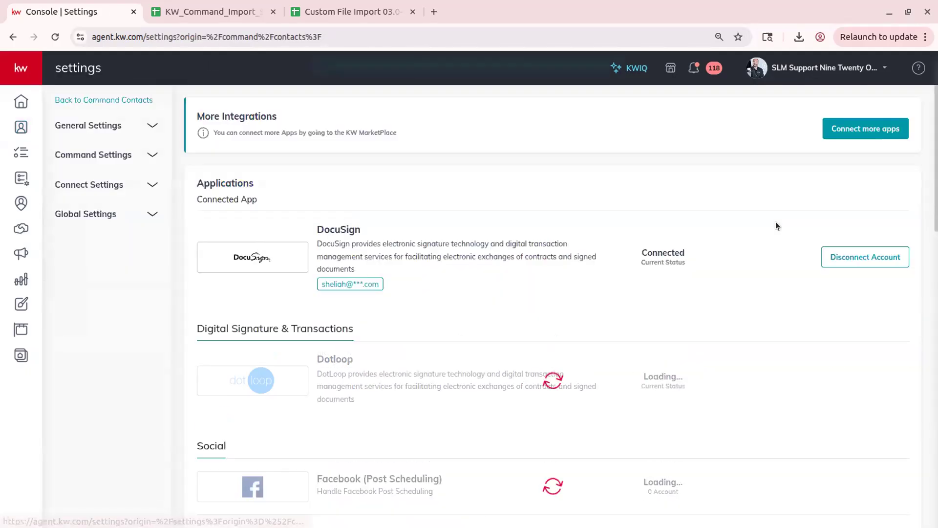
click(117, 152)
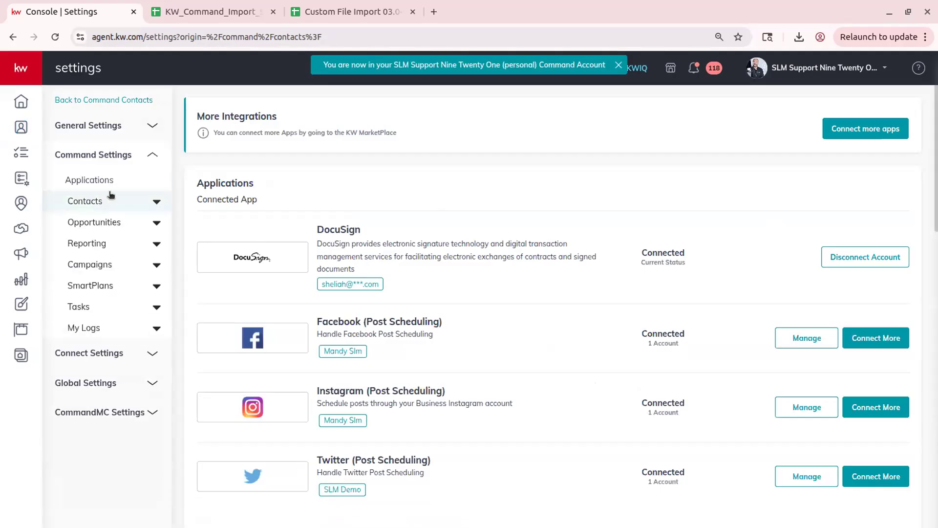
click(74, 197)
click(107, 221)
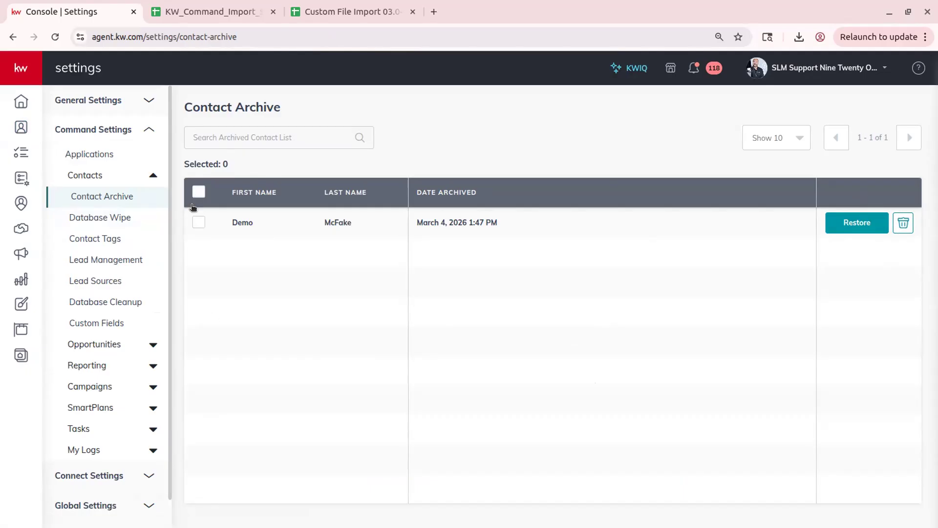
Restore all contacts in the Contact Archive and reload the page to refresh the list.
click(197, 189)
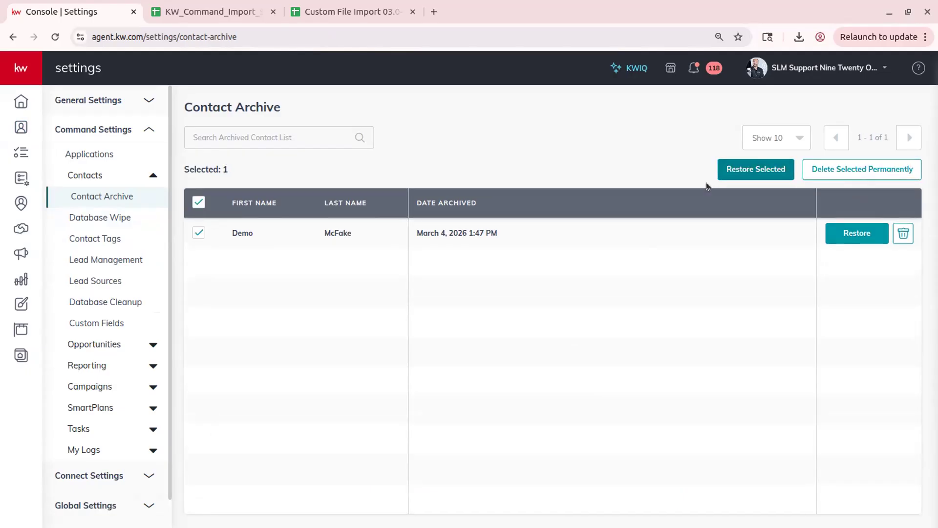
click(748, 169)
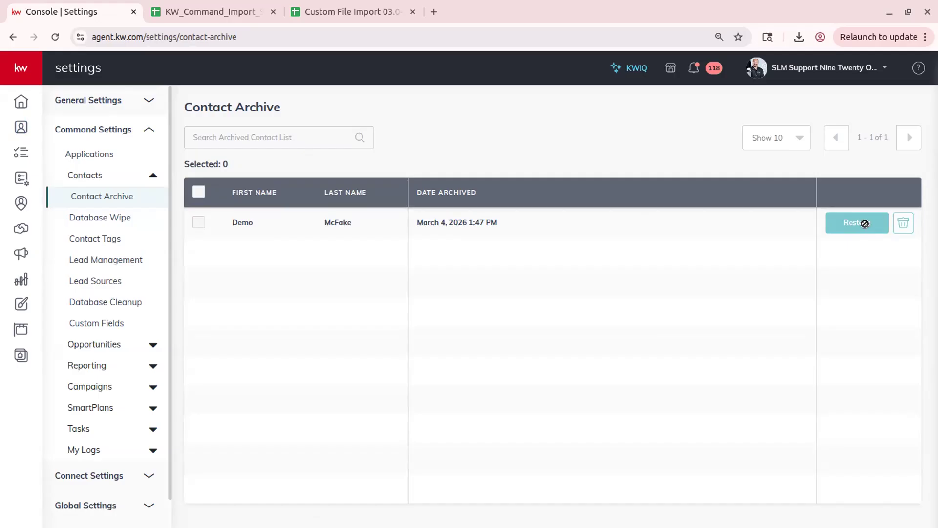
click(56, 37)
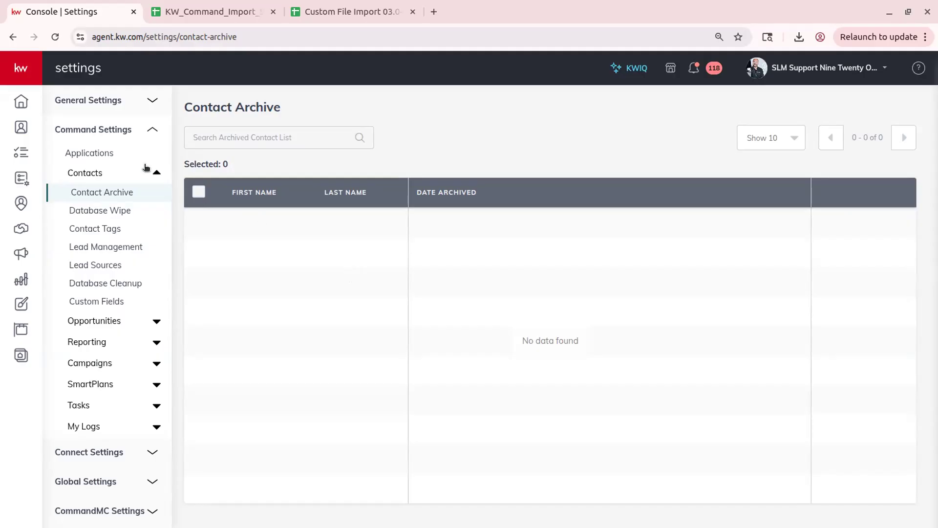
Review the Database Wipe options, and check the tag creation form in Contact Tags without creating a tag.
click(98, 212)
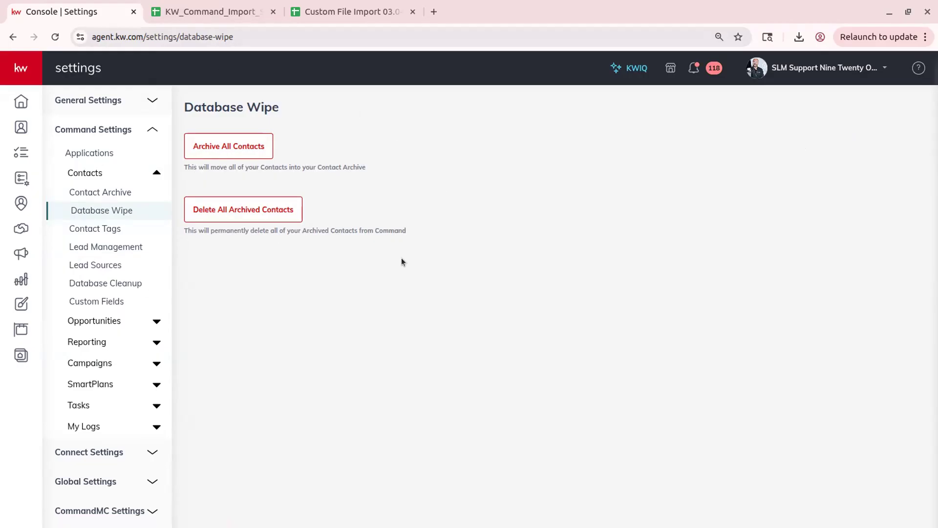
click(128, 225)
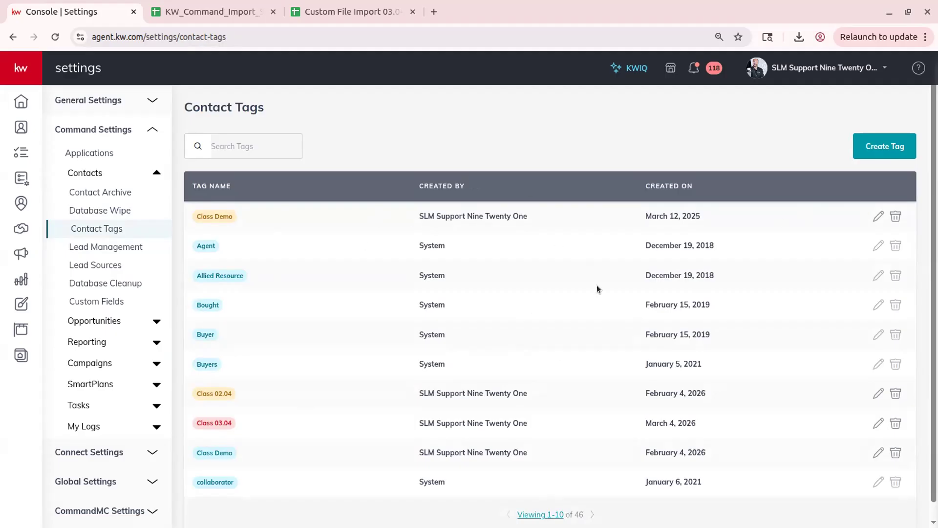
click(893, 154)
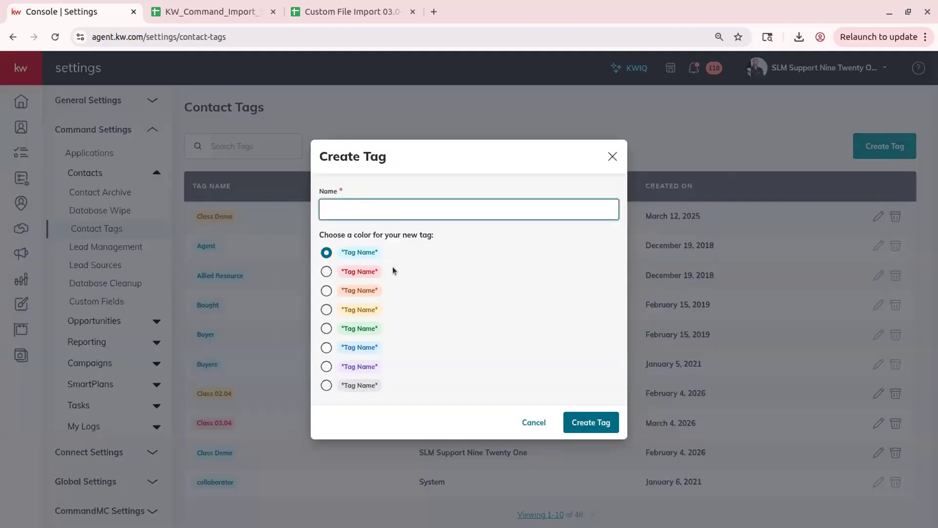
click(611, 157)
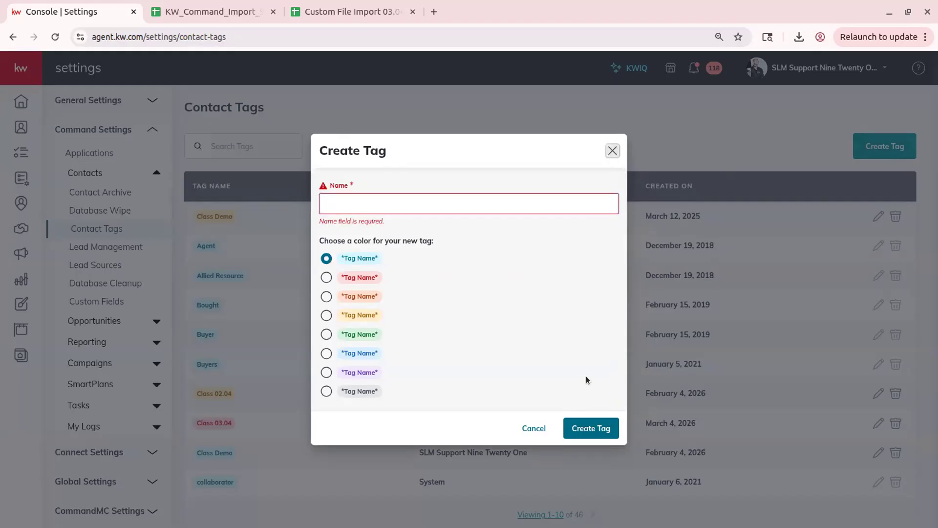
click(531, 433)
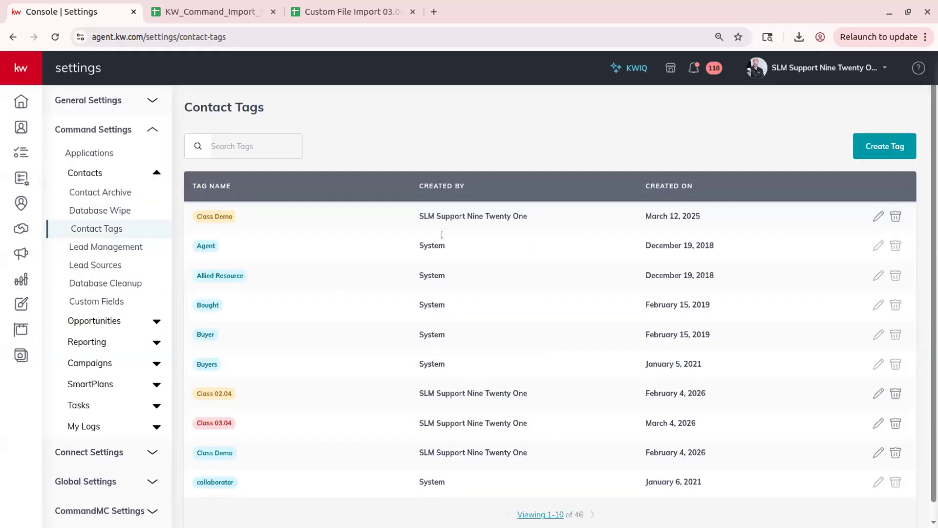
Check the name and color options of the Class Demo tag created March 12, 2025, without saving changes.
click(438, 186)
click(877, 214)
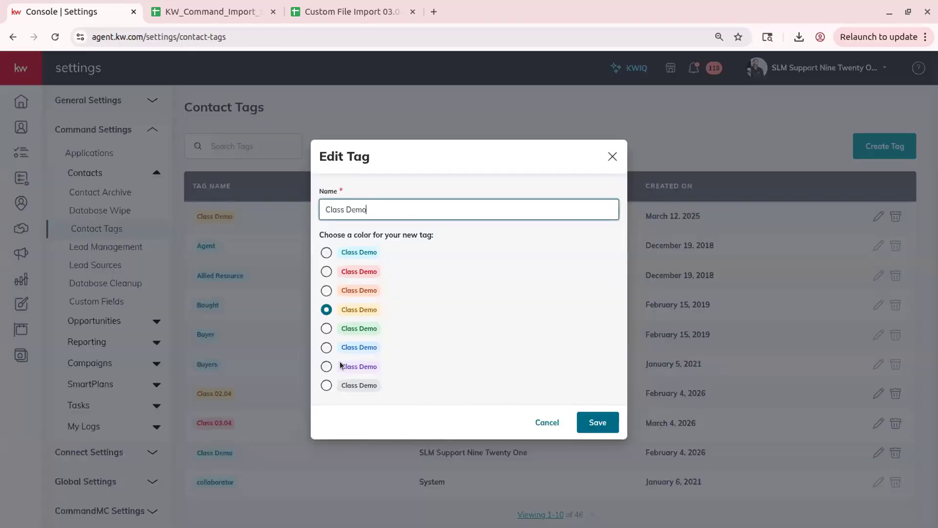
click(612, 157)
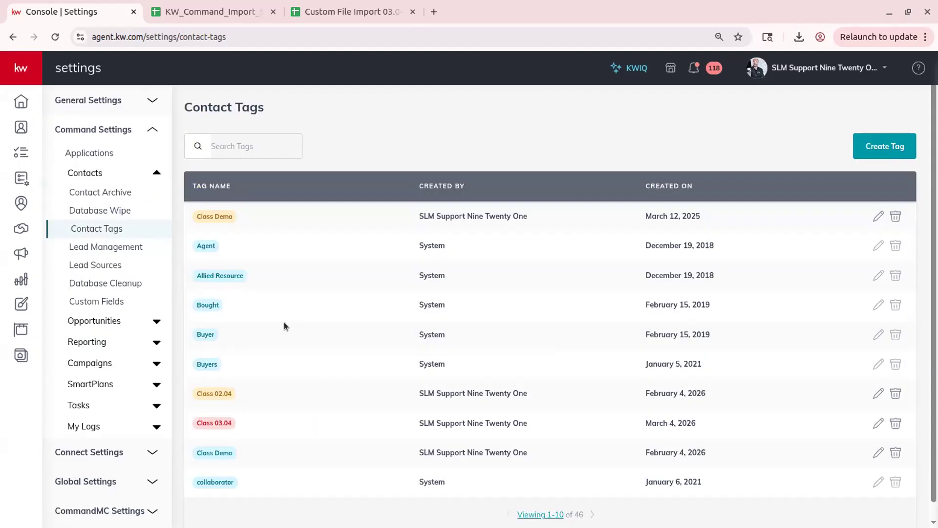
Review the lead management rules and lead sources, and start a duplicate scan in Database Cleanup.
click(131, 248)
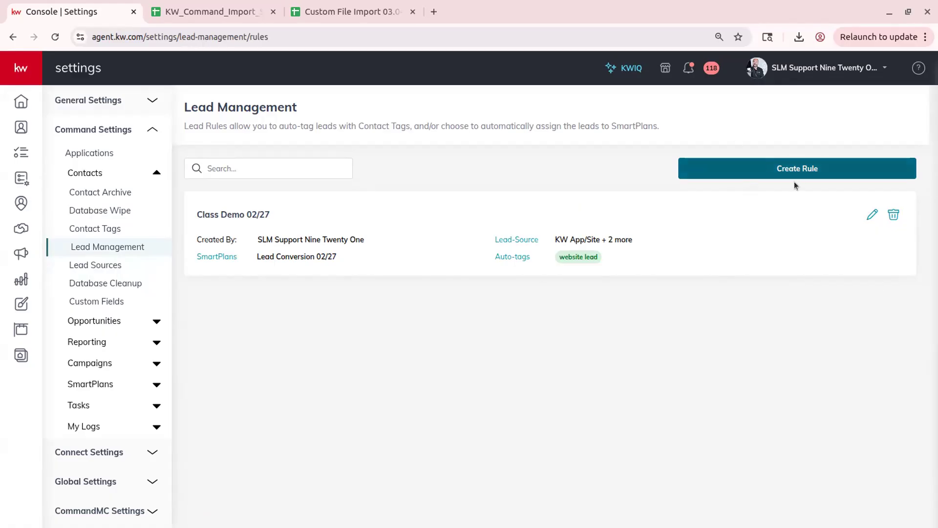
click(62, 262)
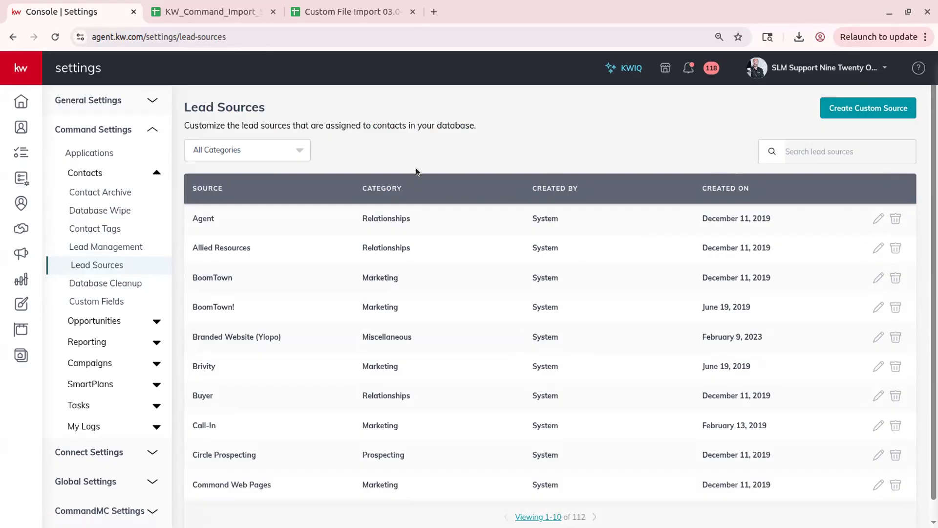
click(108, 284)
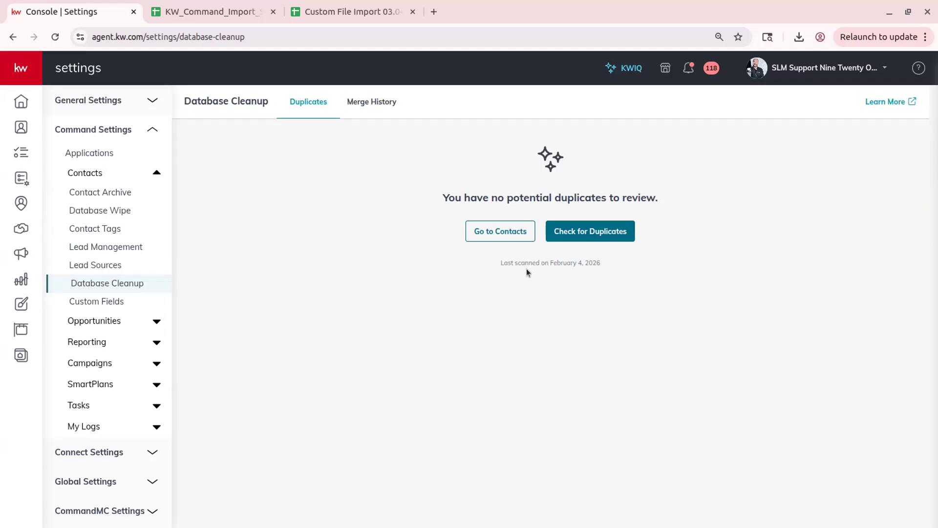
click(592, 234)
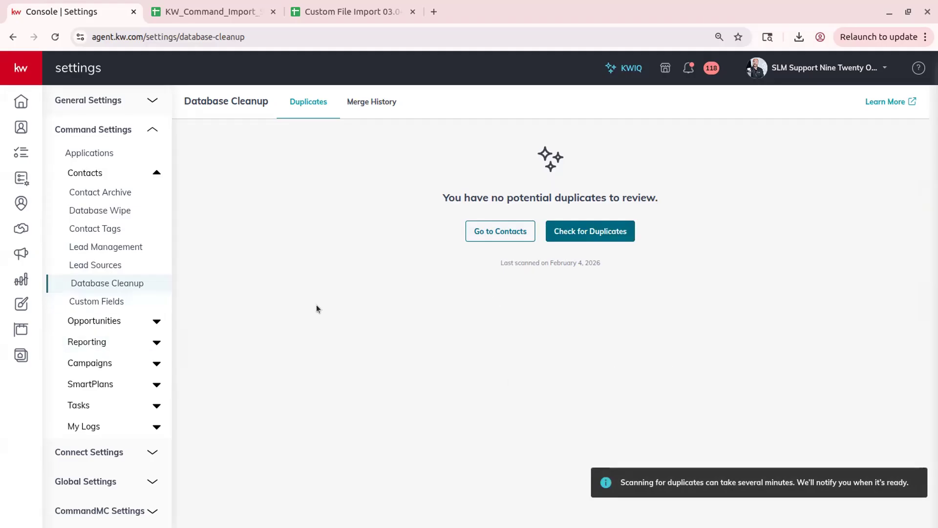
Turn the default option of the Favorite Candy custom field on and back off, and save the field.
click(110, 302)
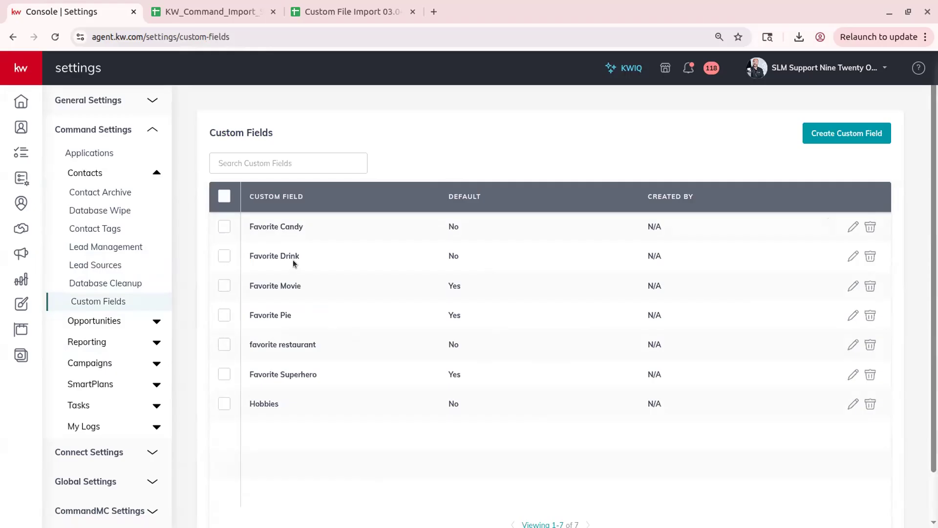
click(853, 226)
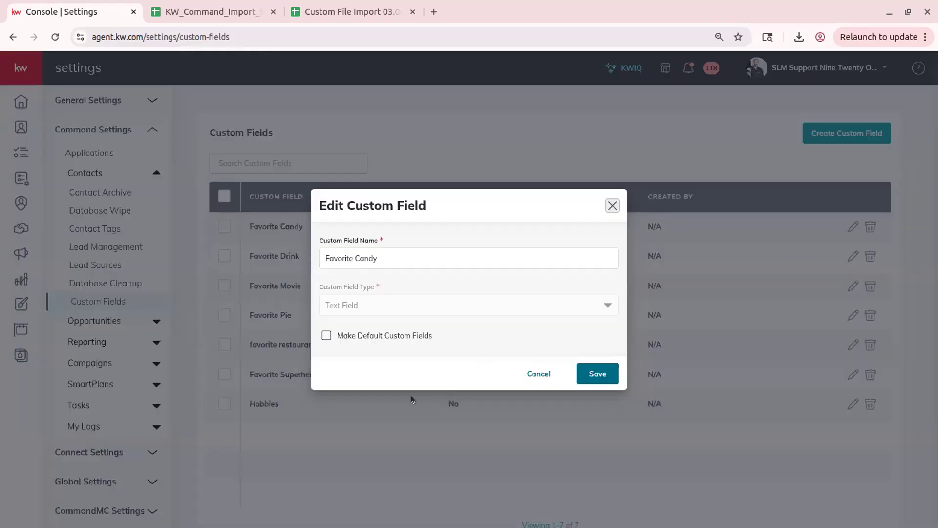
click(404, 336)
click(406, 336)
click(598, 374)
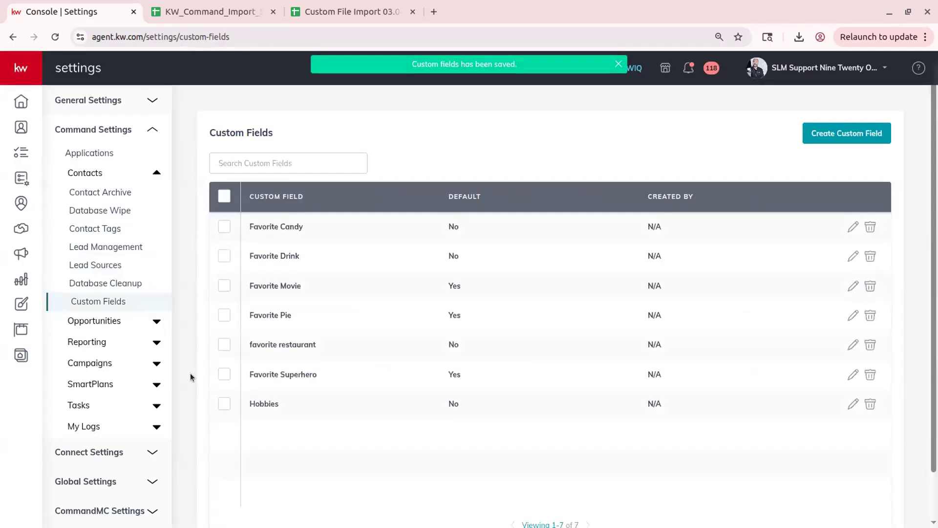
Review the contact import logs, including the original and error file columns, and the contact export logs under My Logs.
click(84, 426)
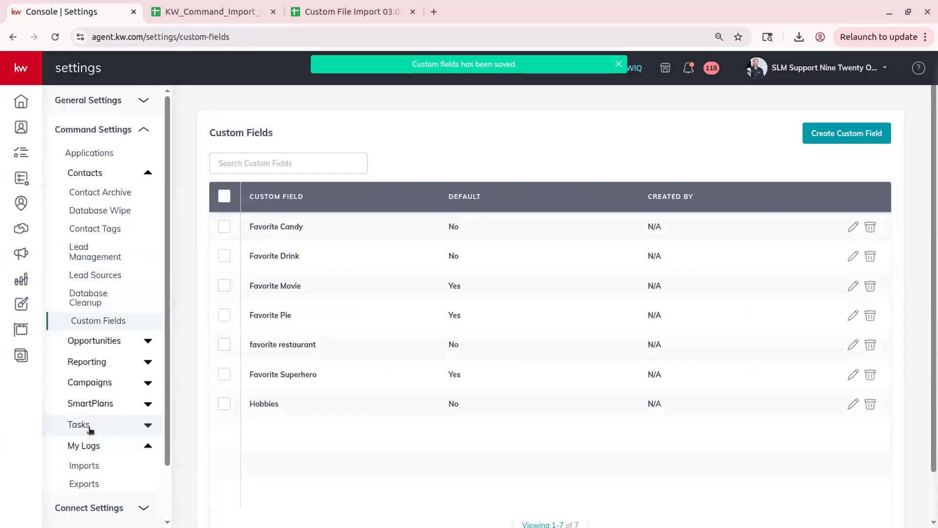
click(101, 467)
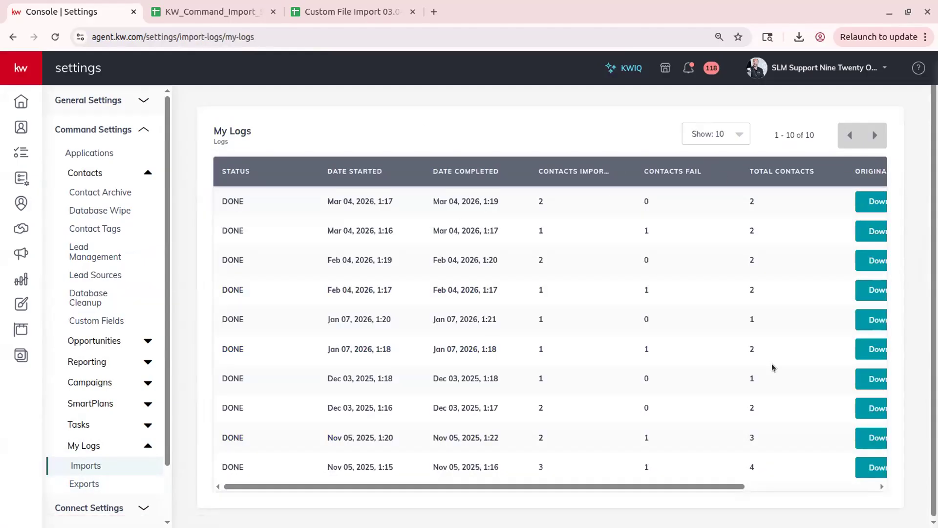
scroll(355, 331, down, 1)
scroll(356, 331, up, 1)
drag(696, 487, 800, 493)
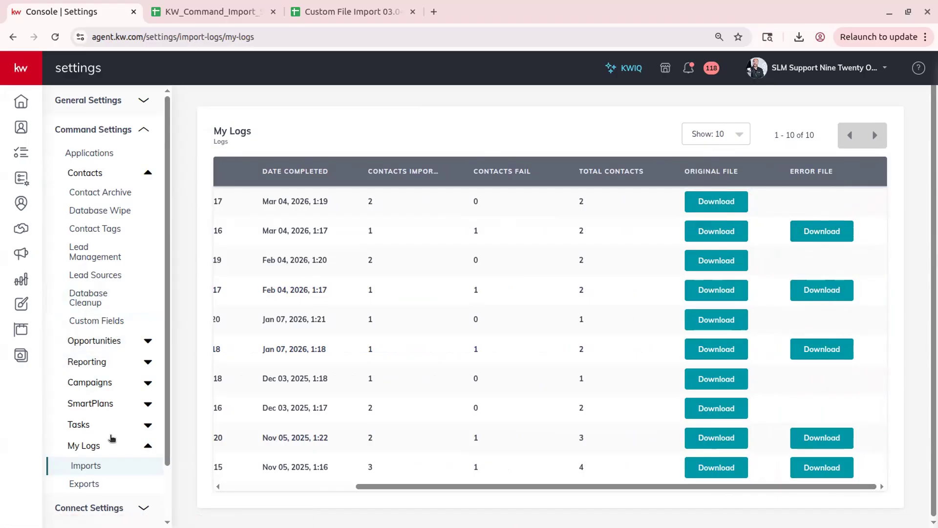
click(98, 486)
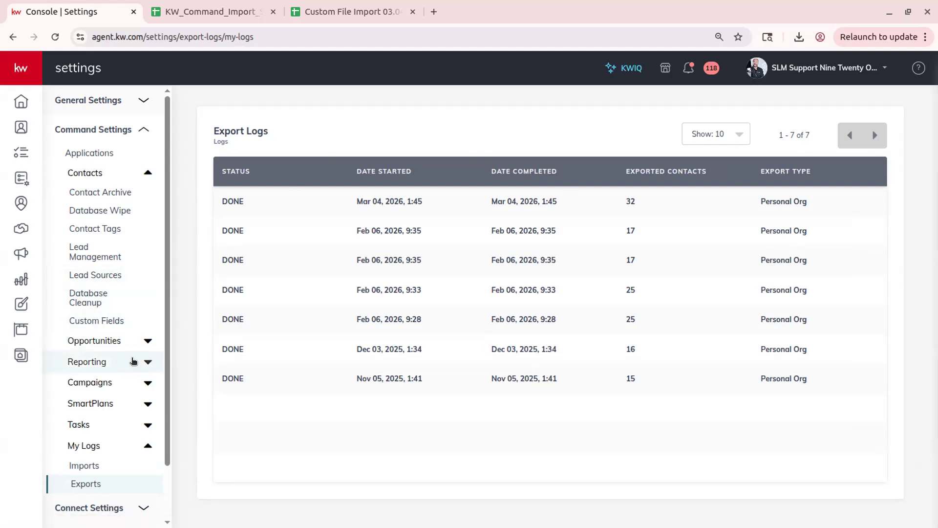
In Database Cleanup, merge the first Demo Contact pair, keeping the record with active opportunities, and ignore the other suggested duplicates.
click(121, 299)
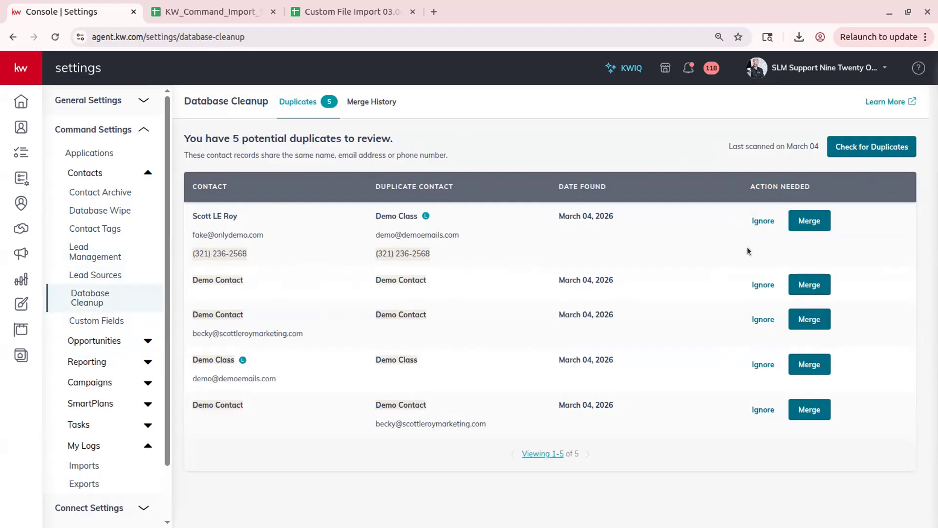
click(770, 222)
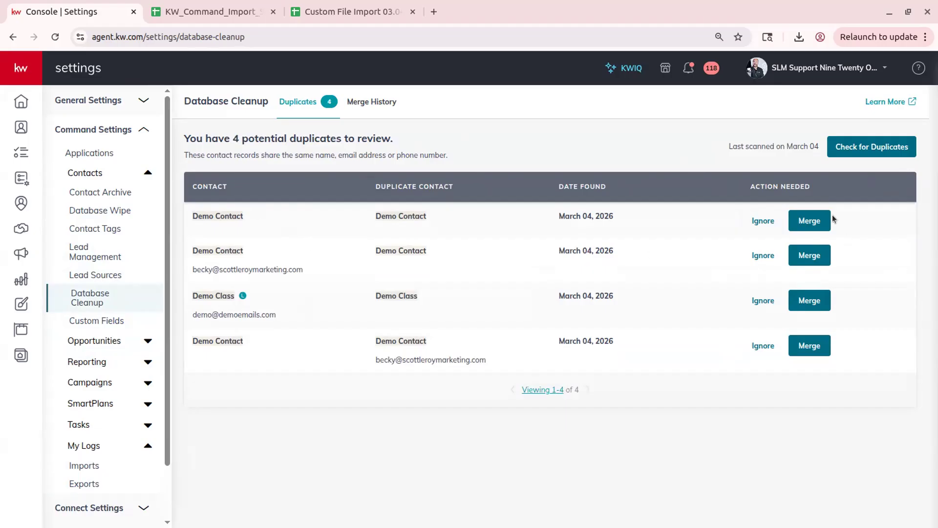
click(815, 220)
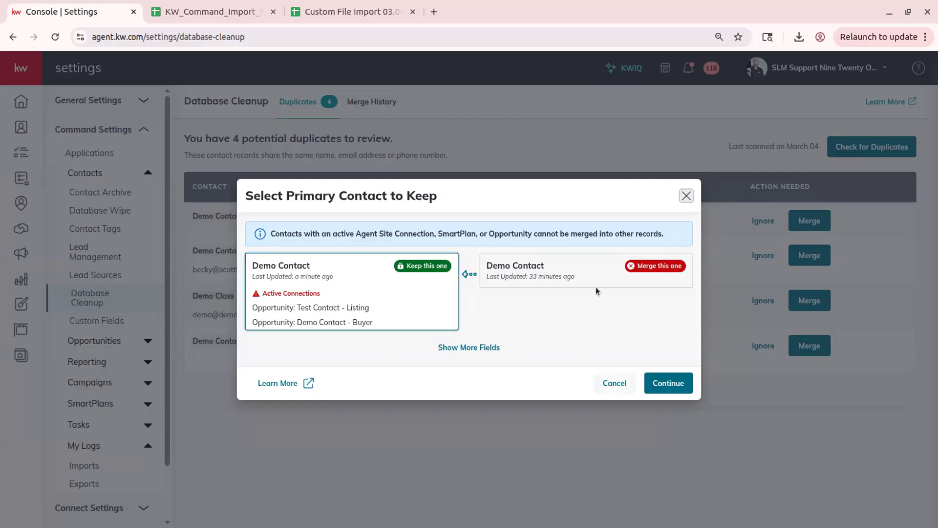
click(670, 383)
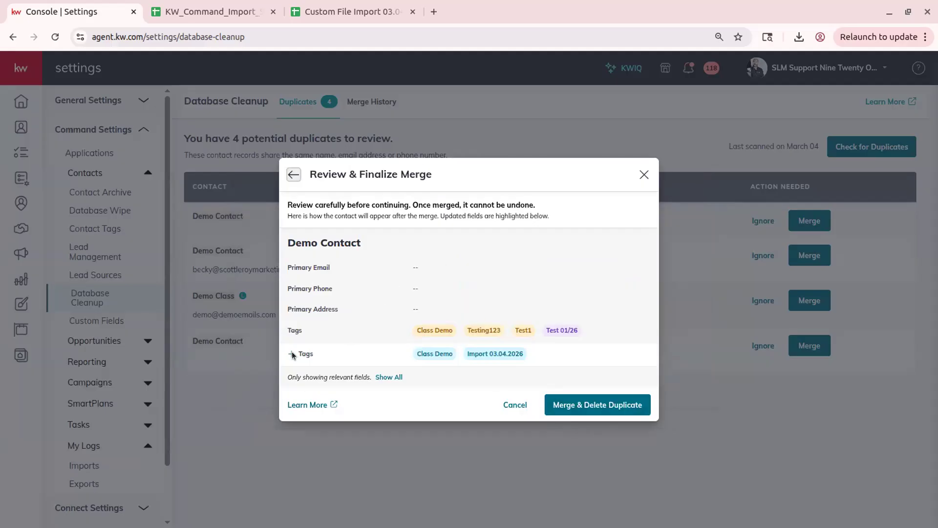
click(595, 404)
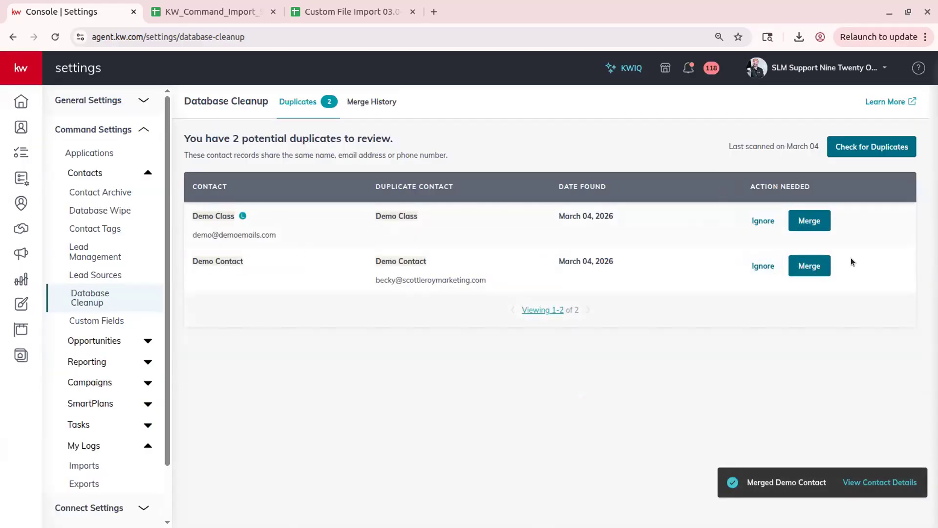
click(771, 221)
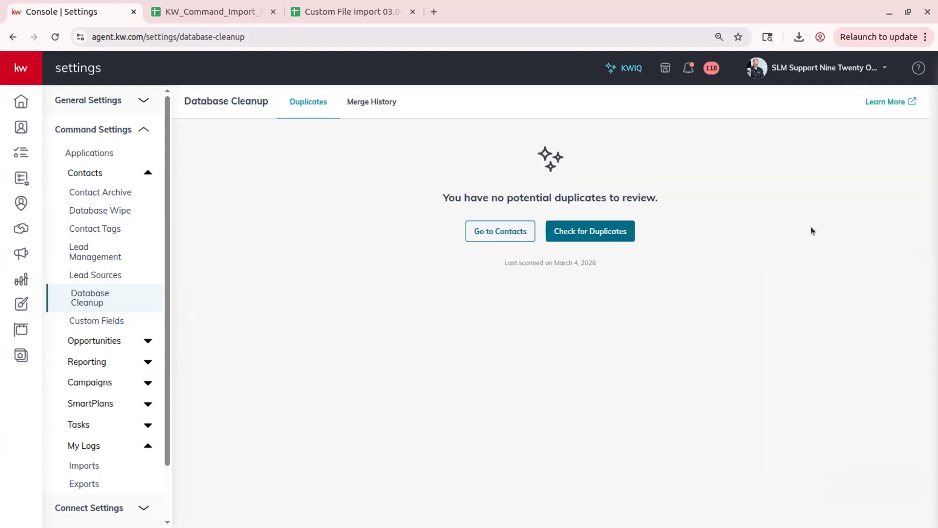
Review the merge details of the Demo Contact record in Merge History, and return to the Command dashboard.
click(373, 100)
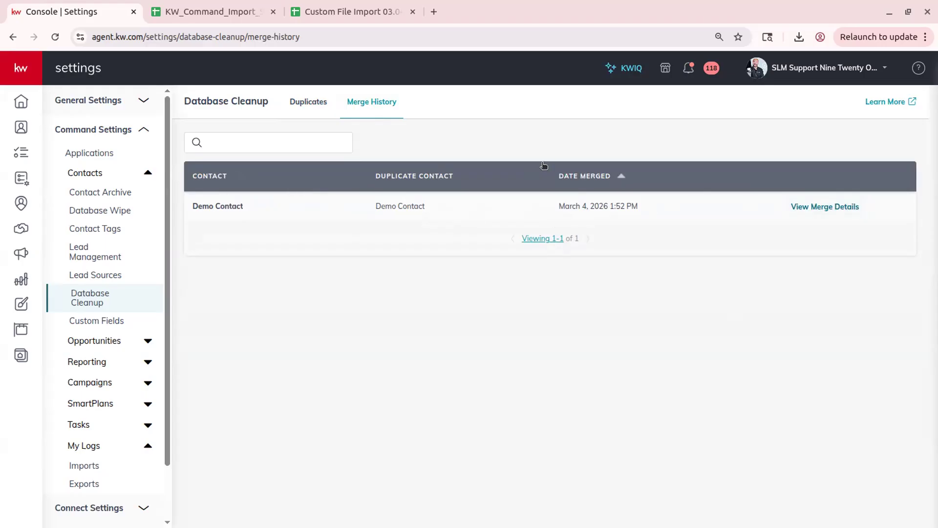
click(822, 207)
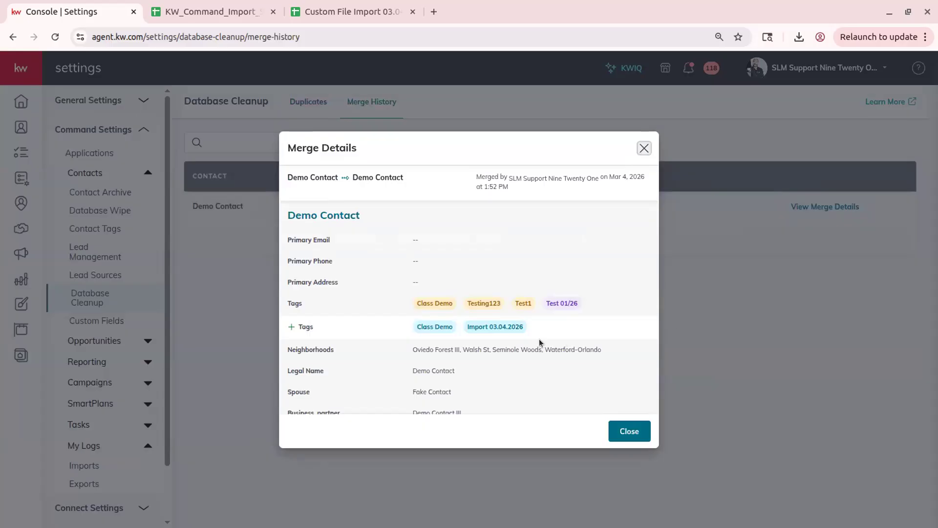
click(641, 149)
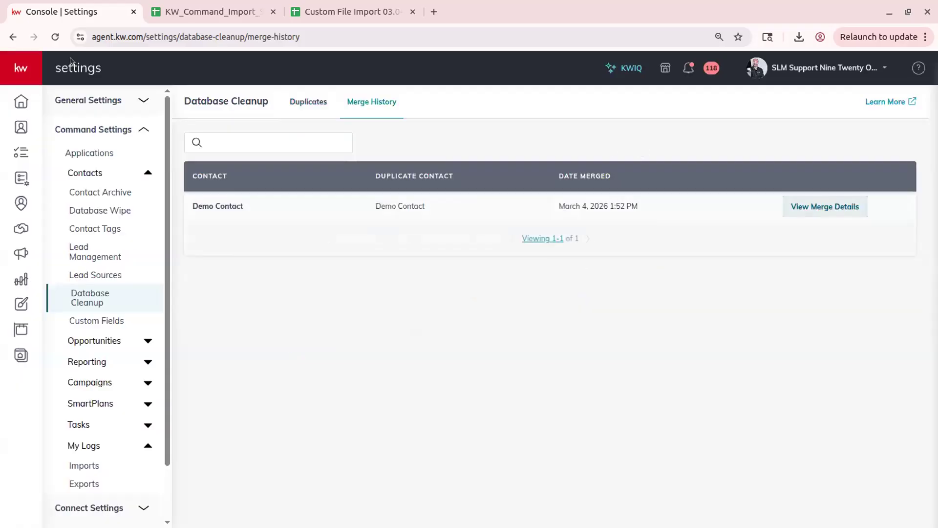
click(18, 98)
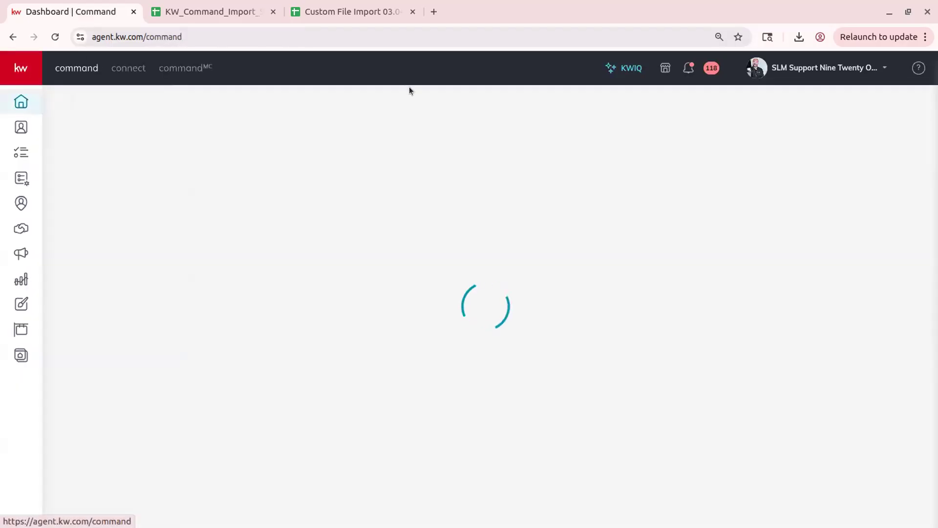